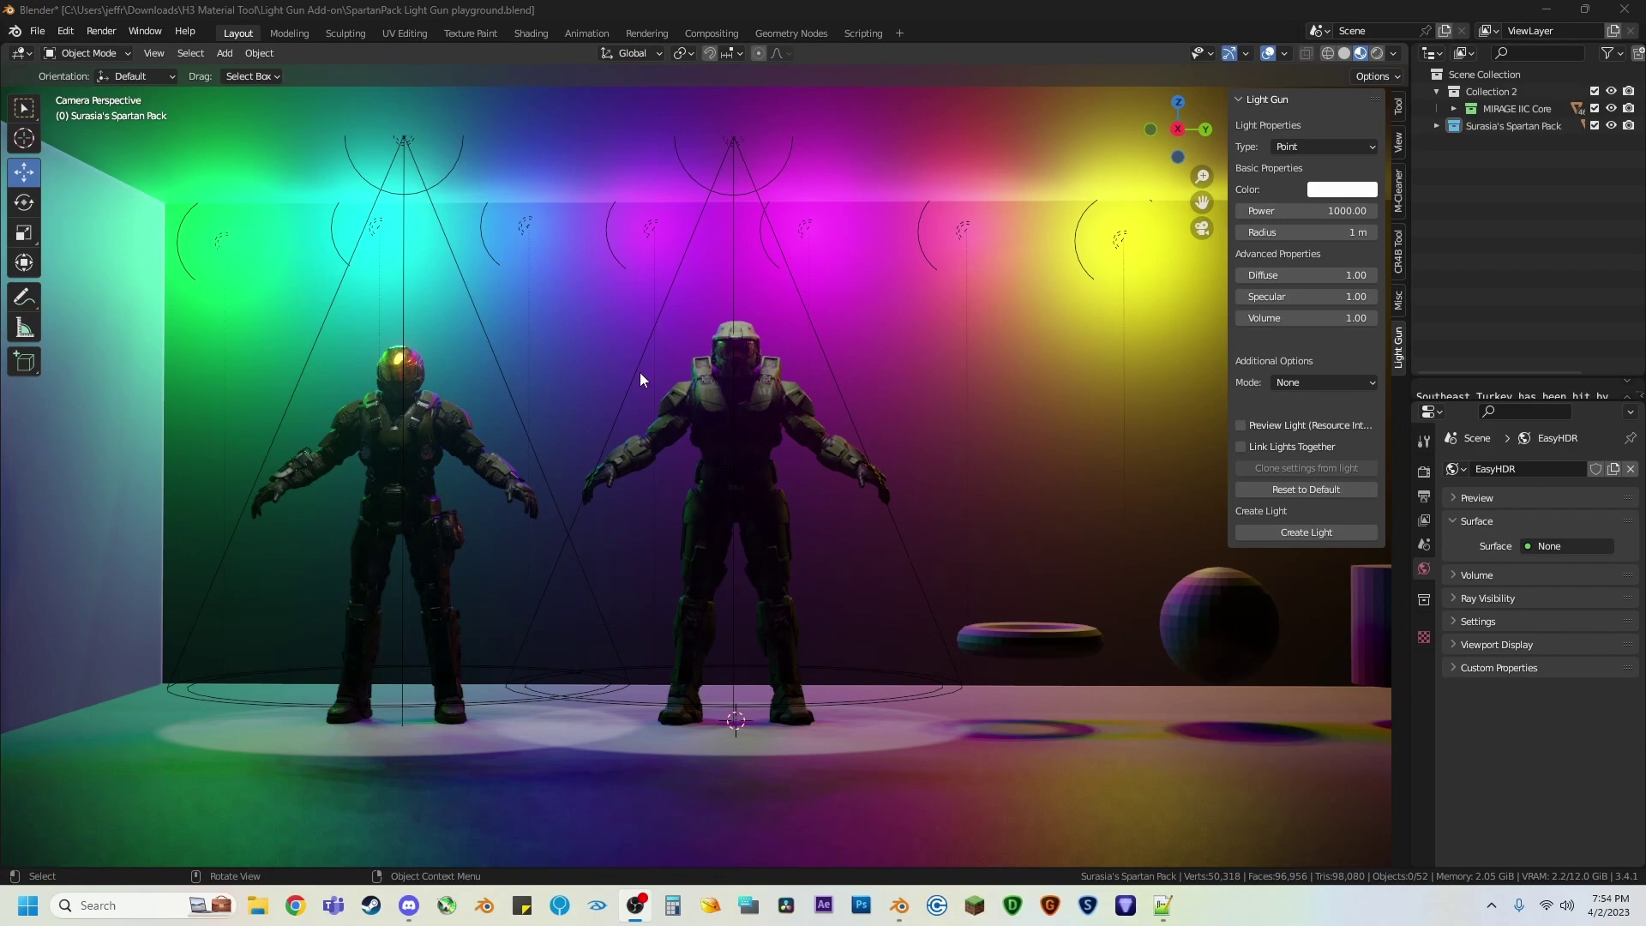
Step: Create a white point light with 1000 power and 1 m radius on the ceiling above and between the two armored figures
scroll(640, 372, down, 2)
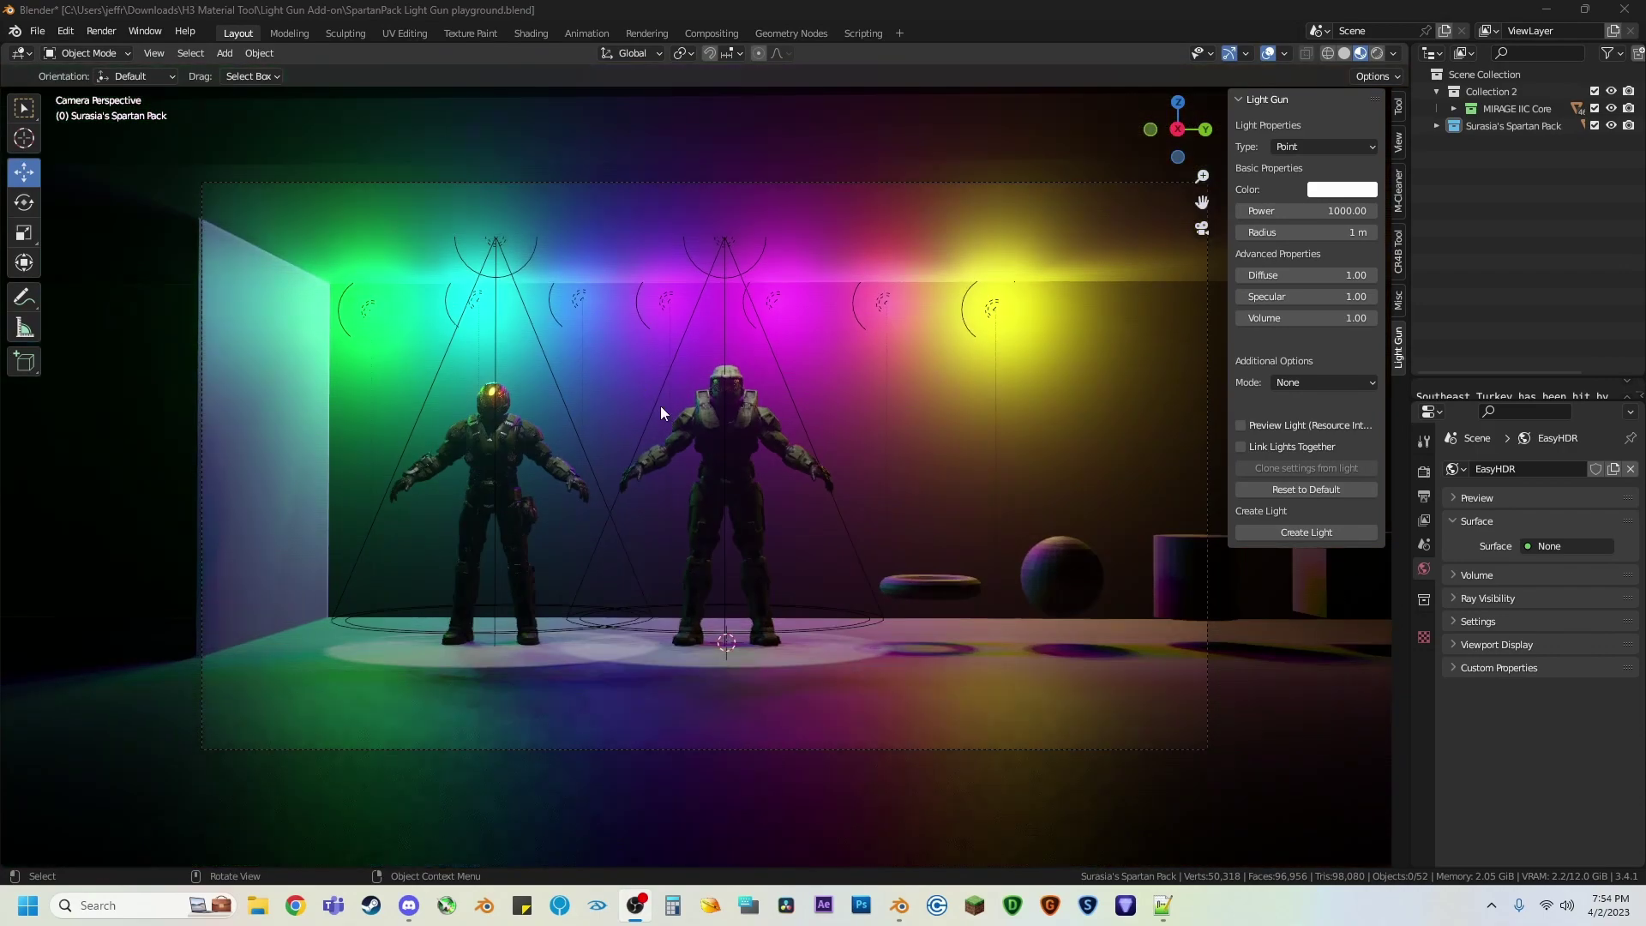
click(1456, 303)
key(shift+grave)
key(w)
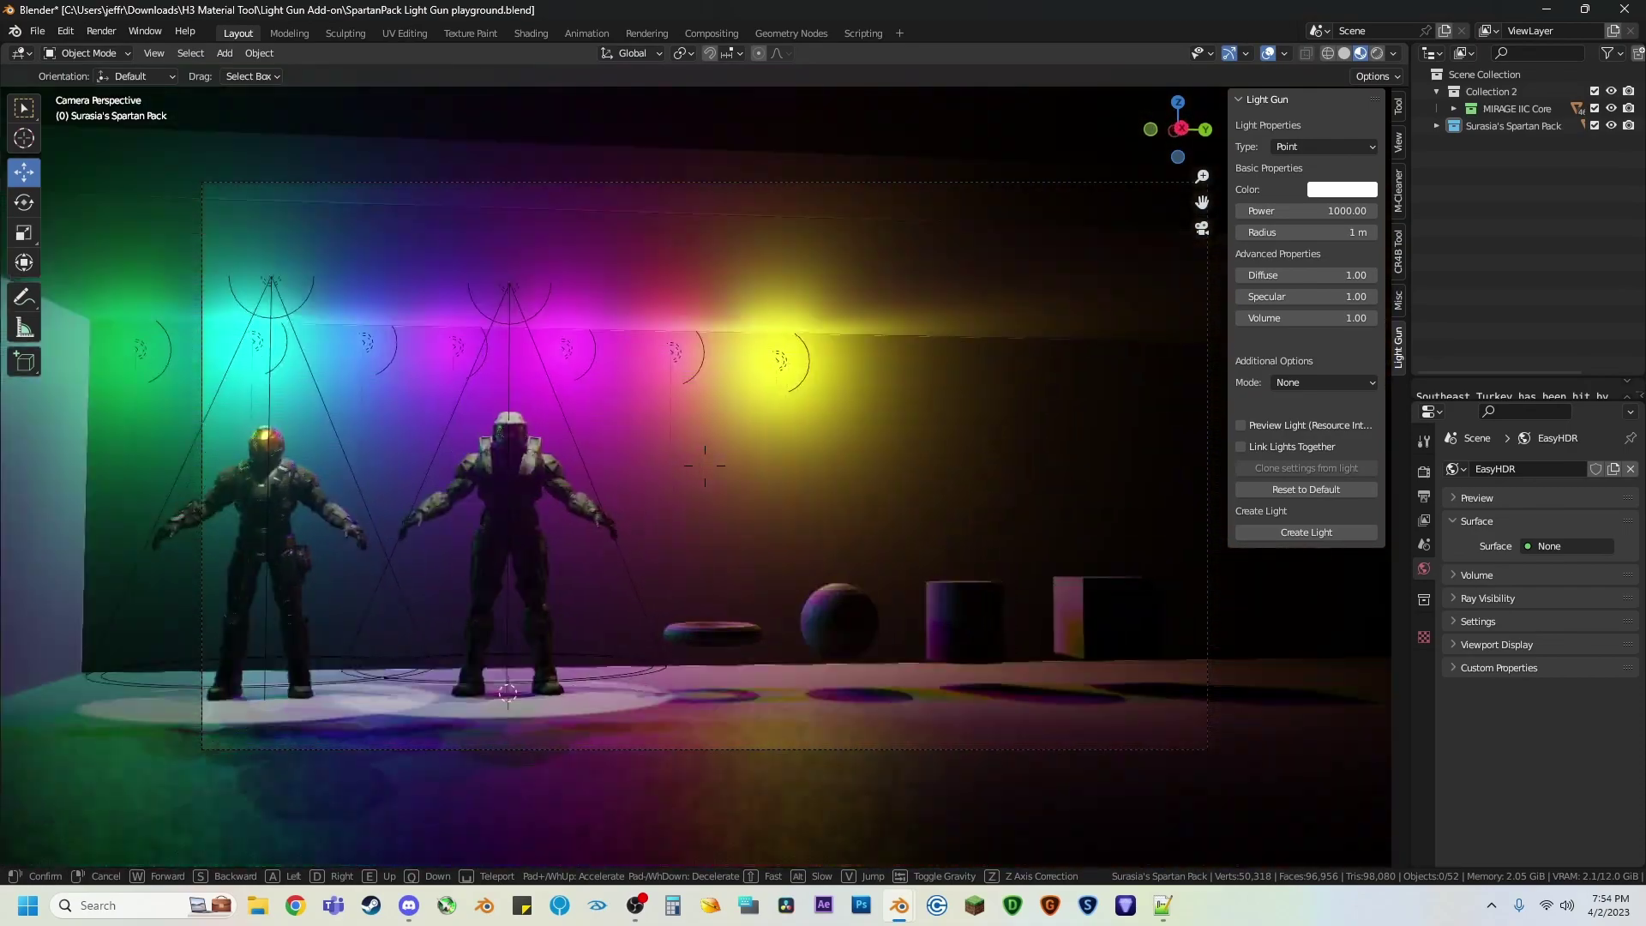
key(d)
key(a)
key(w)
click(795, 459)
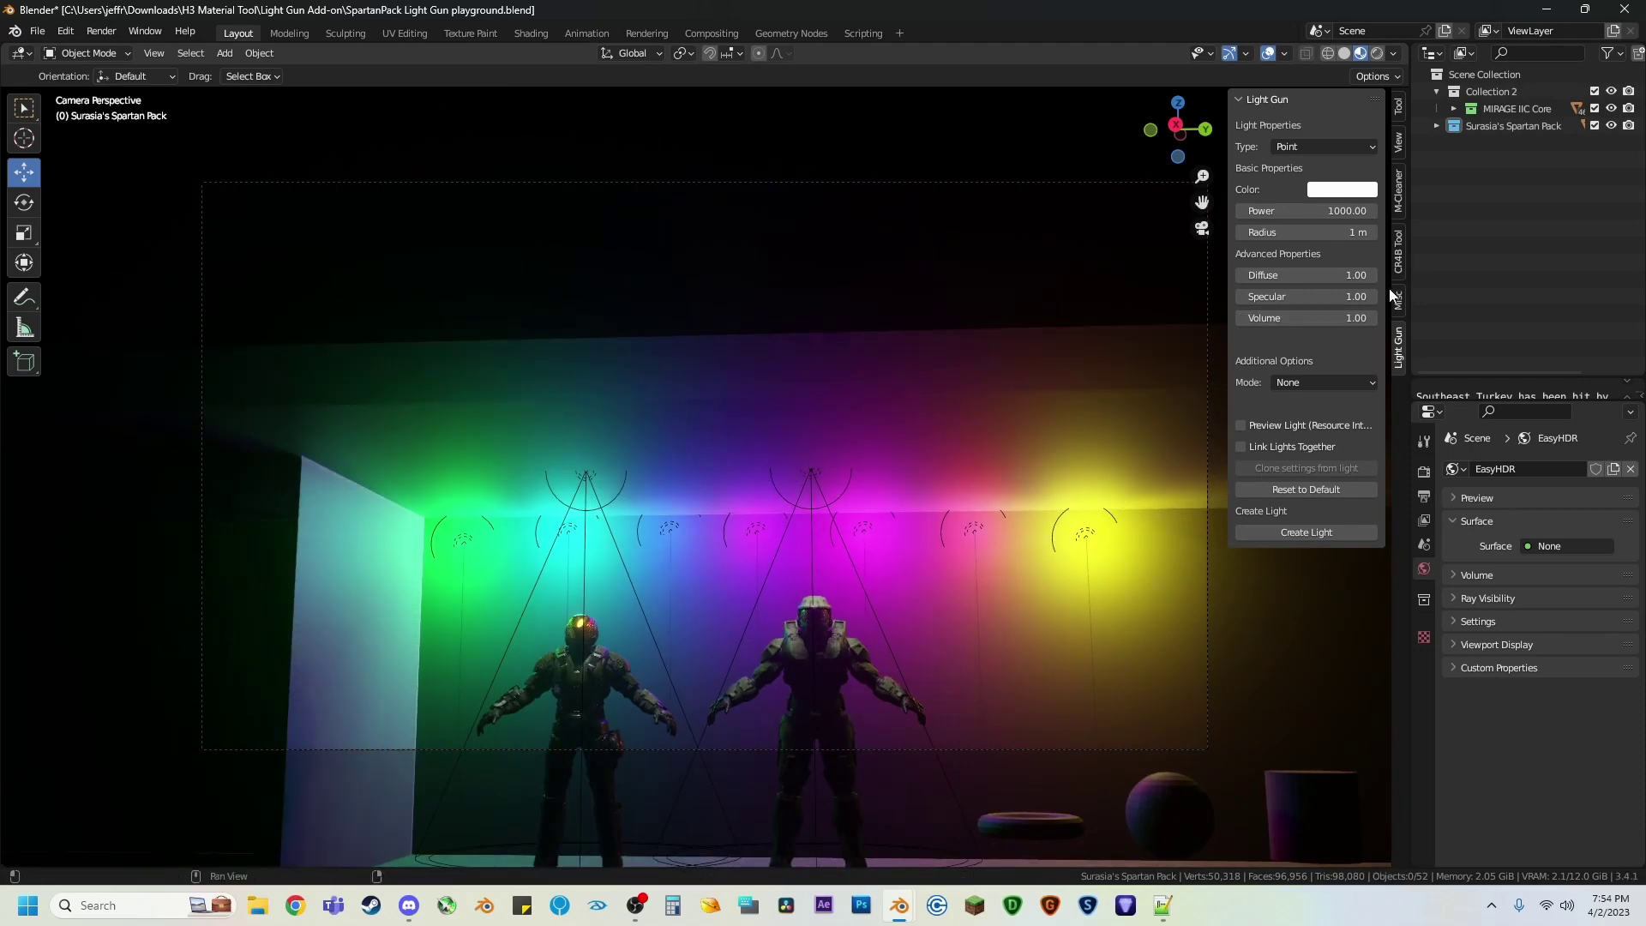
click(1301, 147)
click(1302, 156)
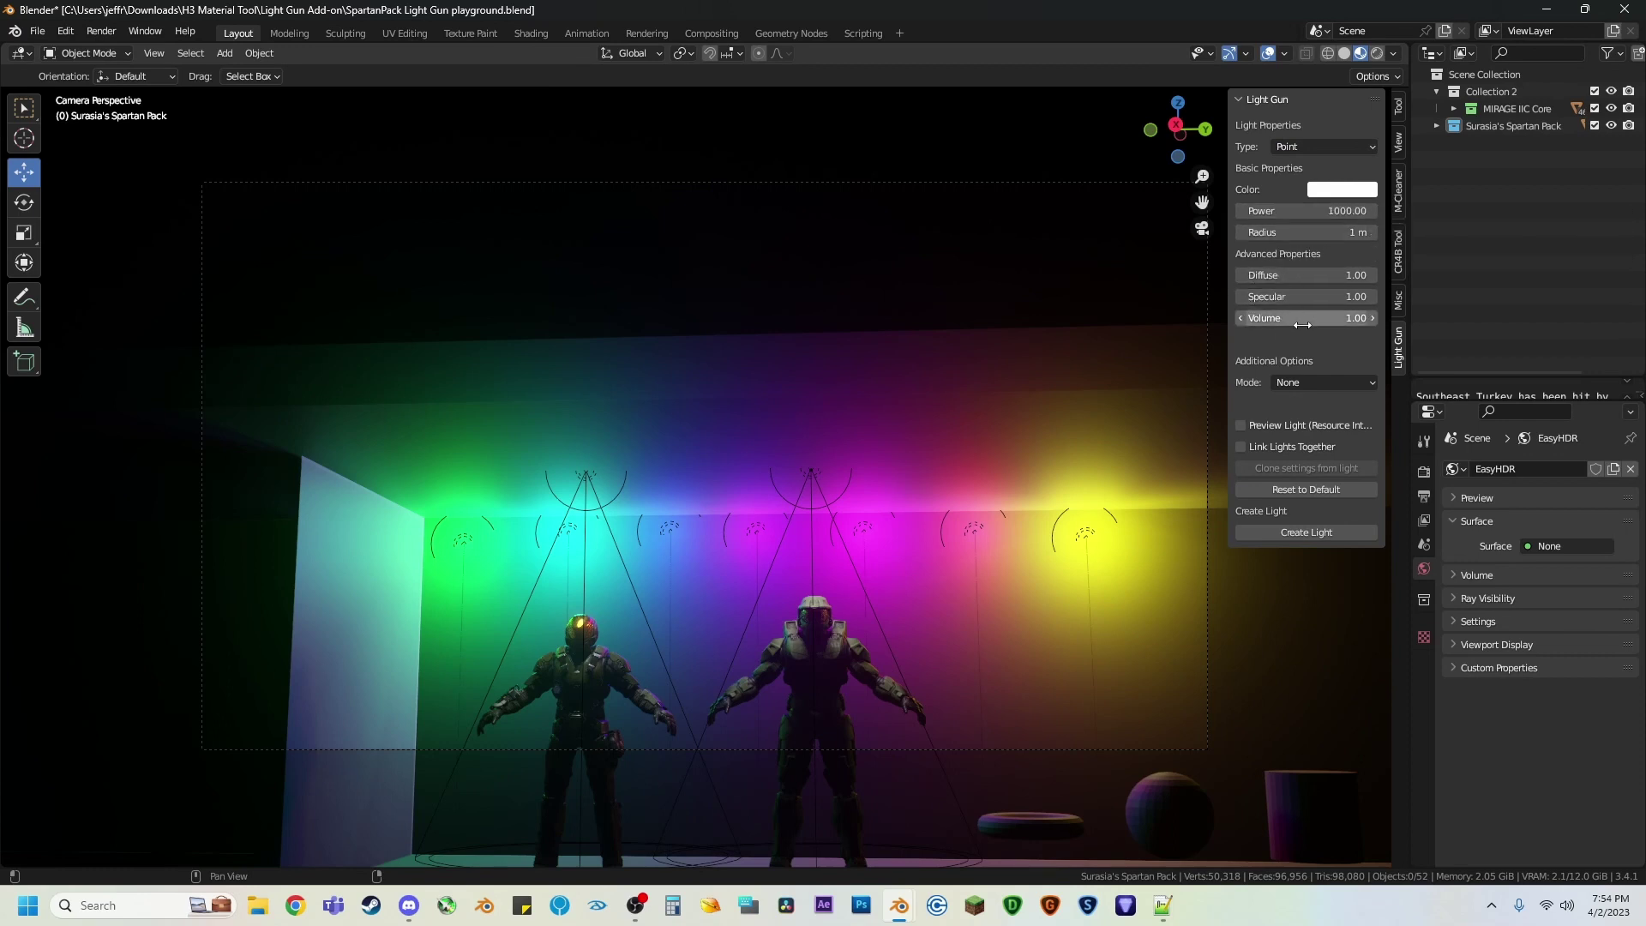
click(1298, 533)
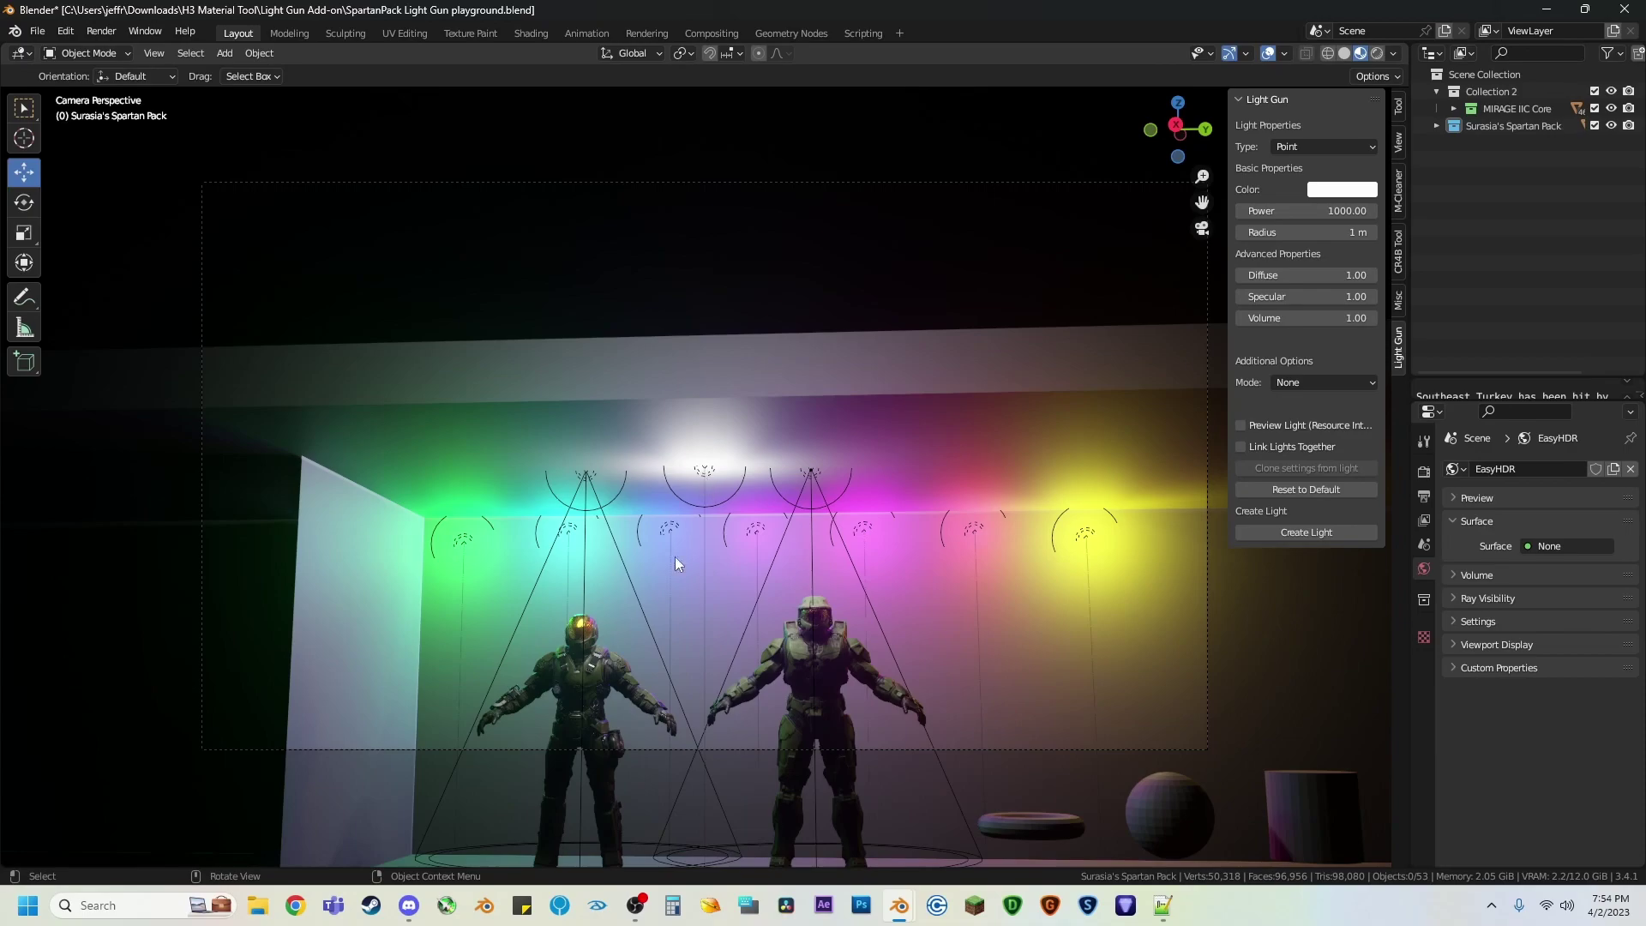
key(shift+grave)
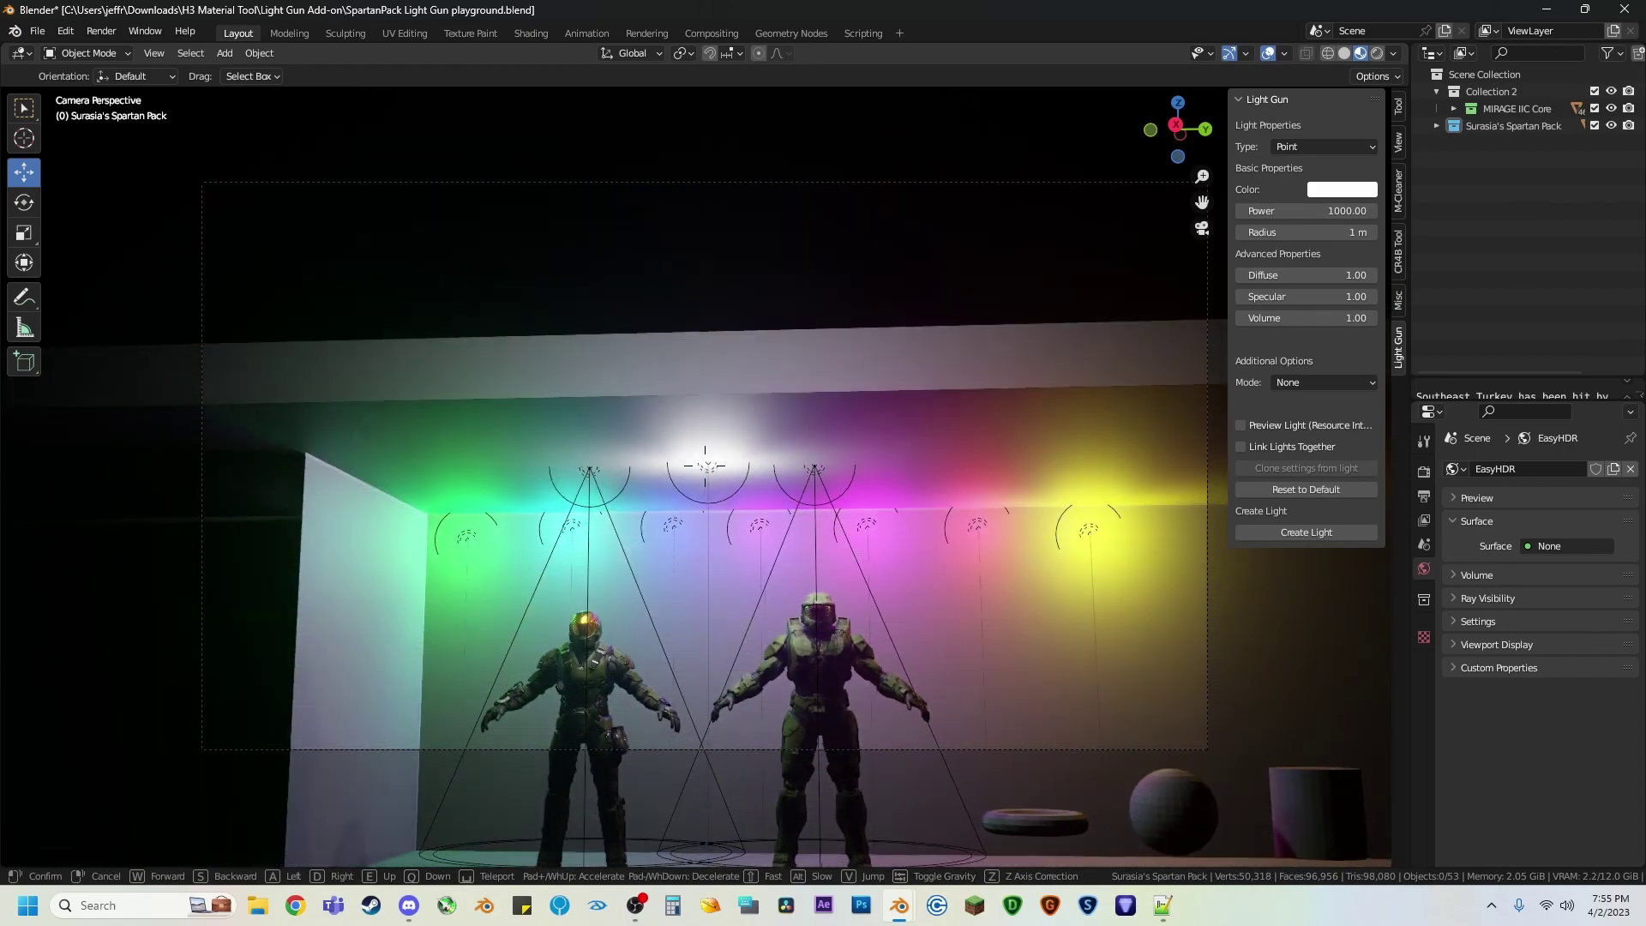
click(699, 579)
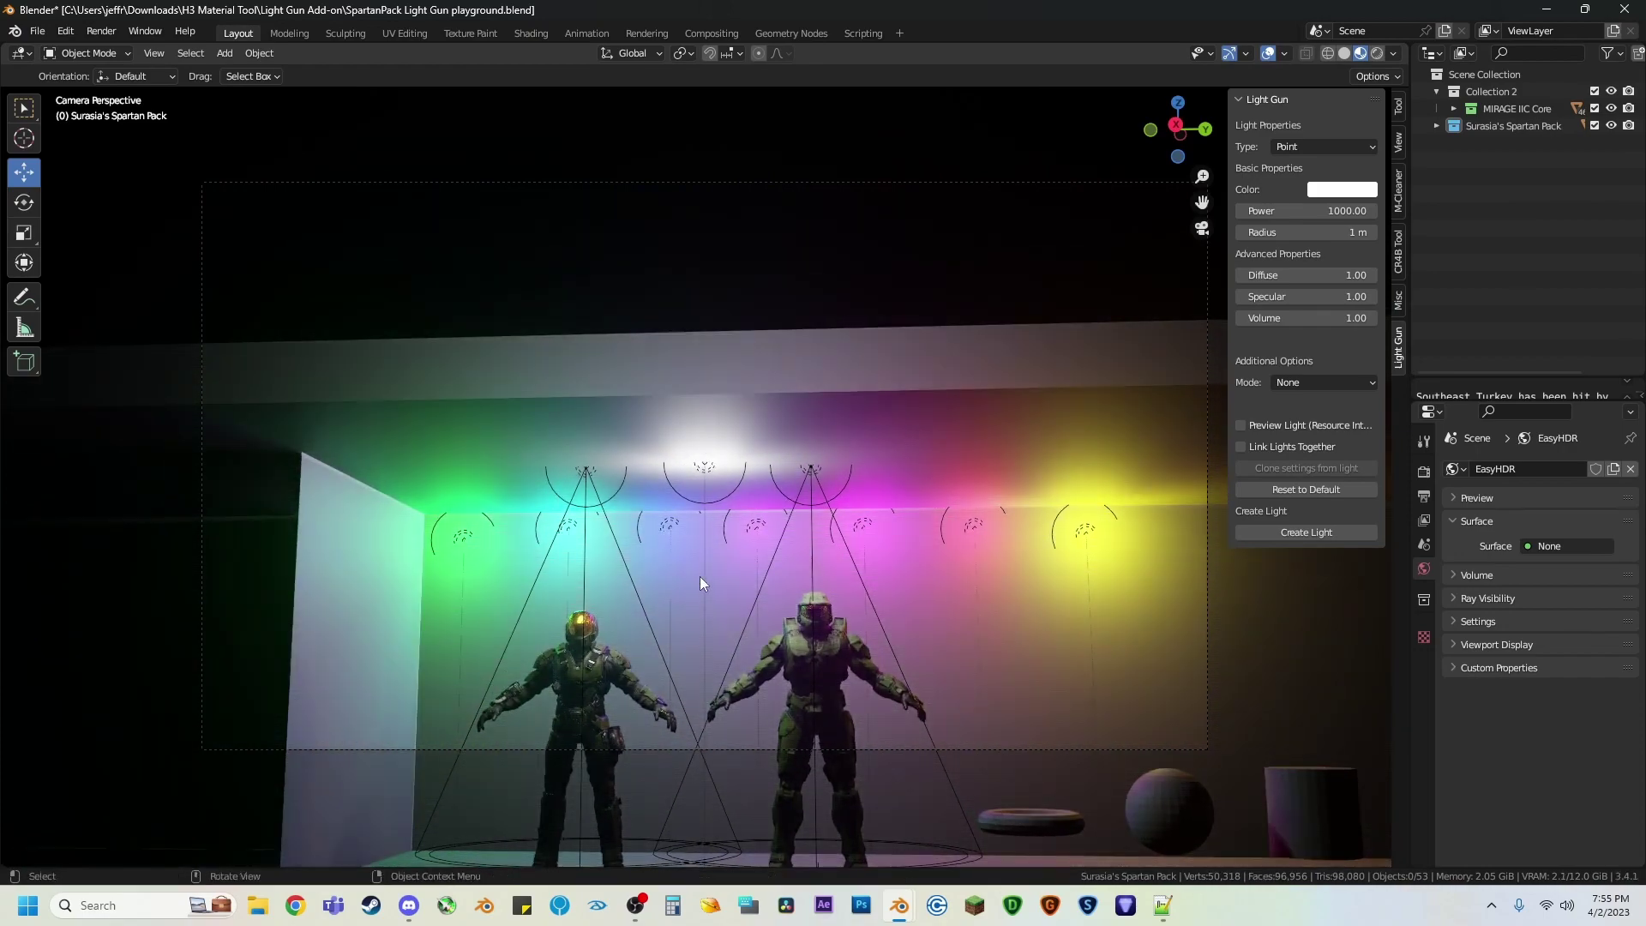
key(shift+grave)
key(w)
key(s)
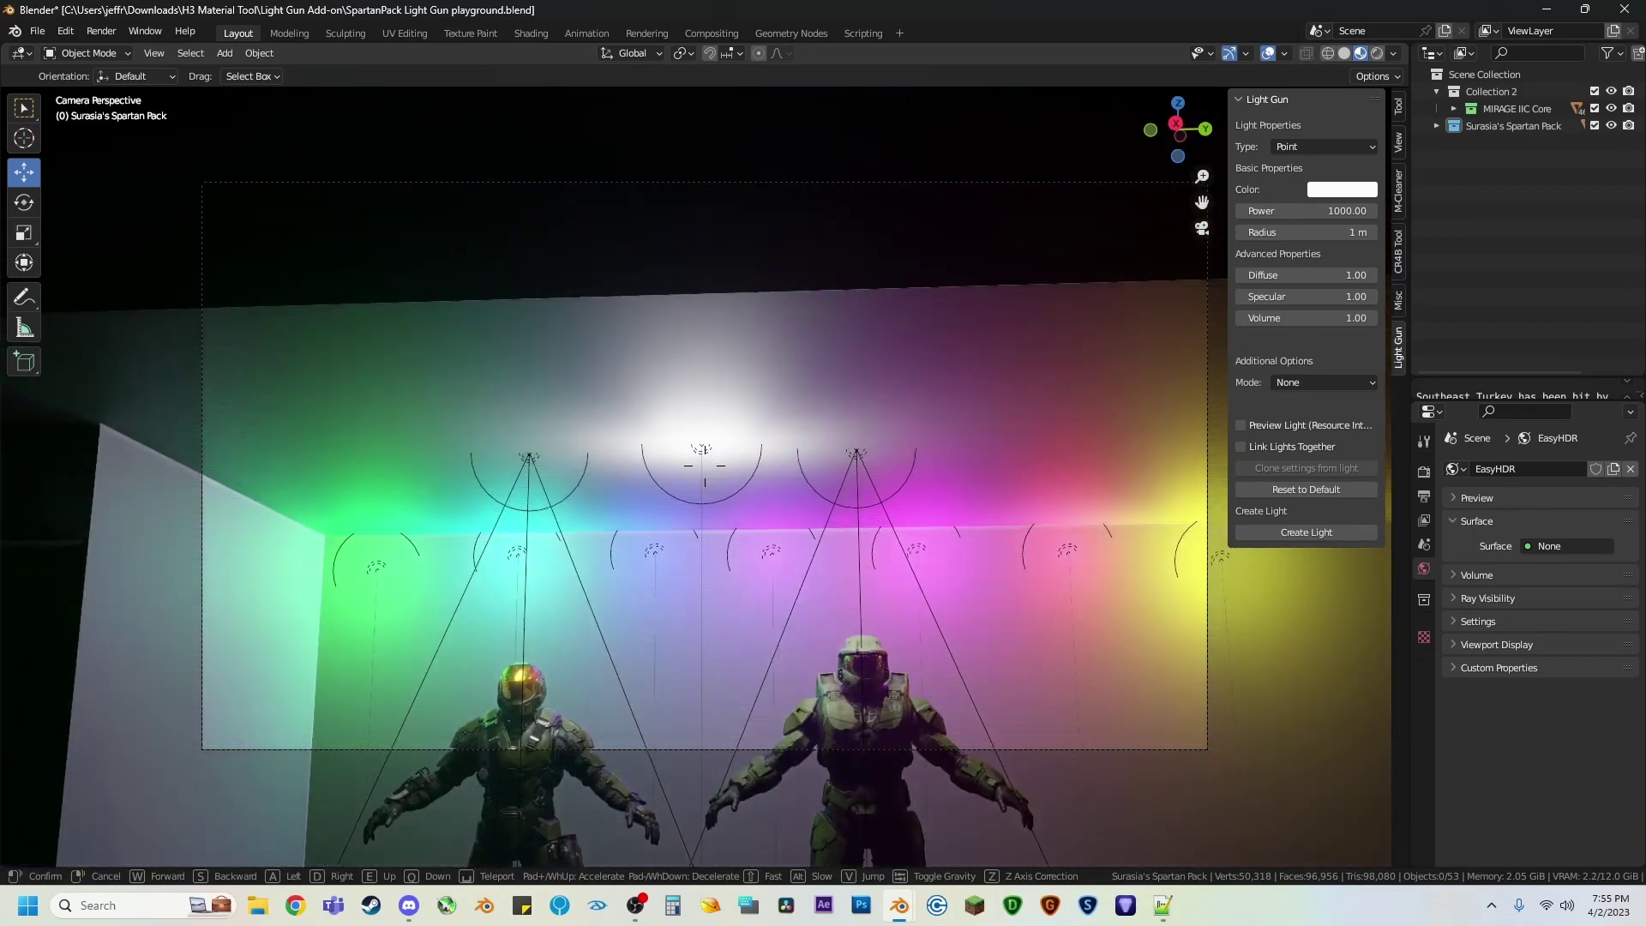
click(704, 571)
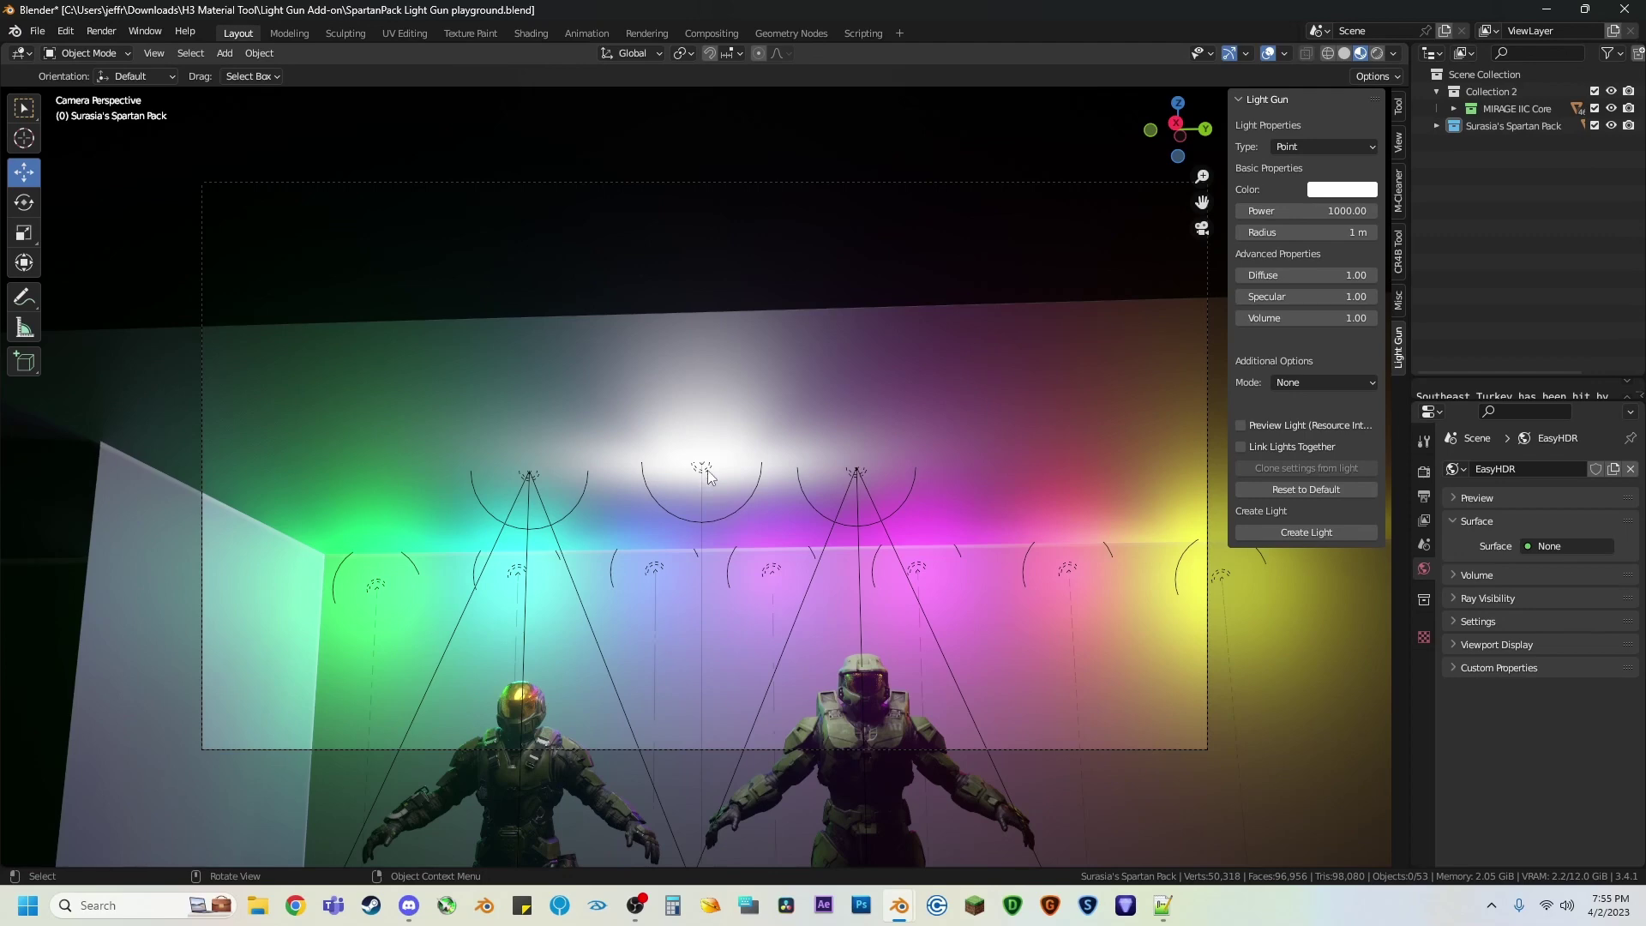
Step: Set the Light Gun's light type to Spot and its color to green
click(1289, 149)
click(1285, 204)
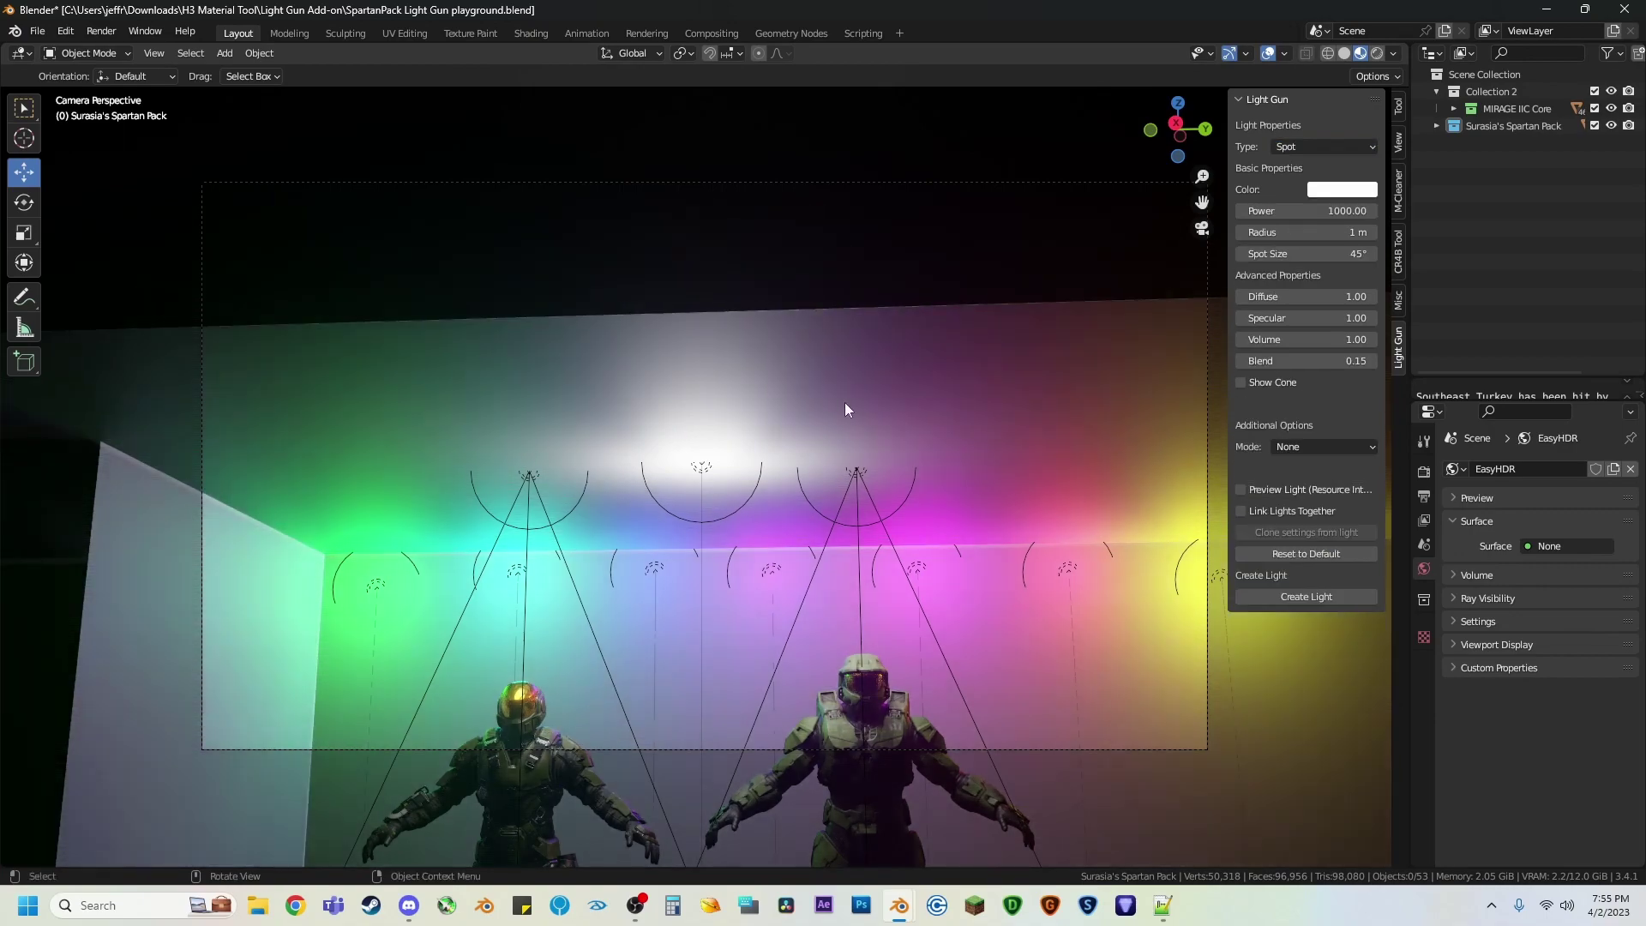
click(1333, 191)
drag(1373, 265, 1326, 241)
Step: Create the green spot light on the side wall so it shines across at the two armored figures
key(shift+grave)
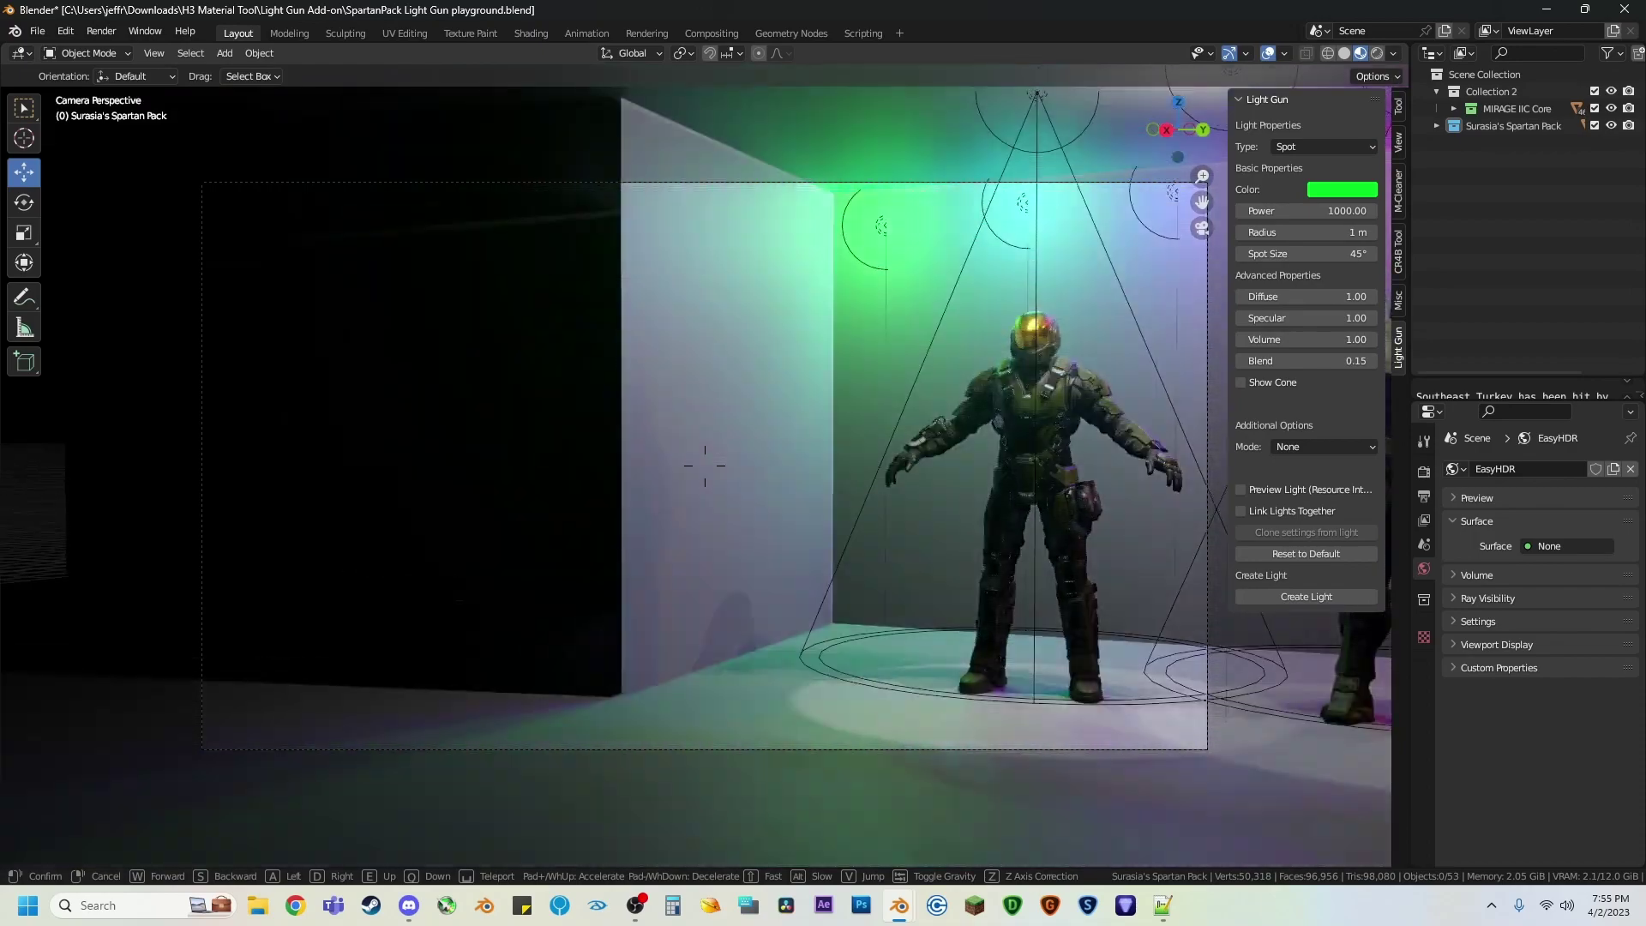
click(704, 465)
click(1315, 596)
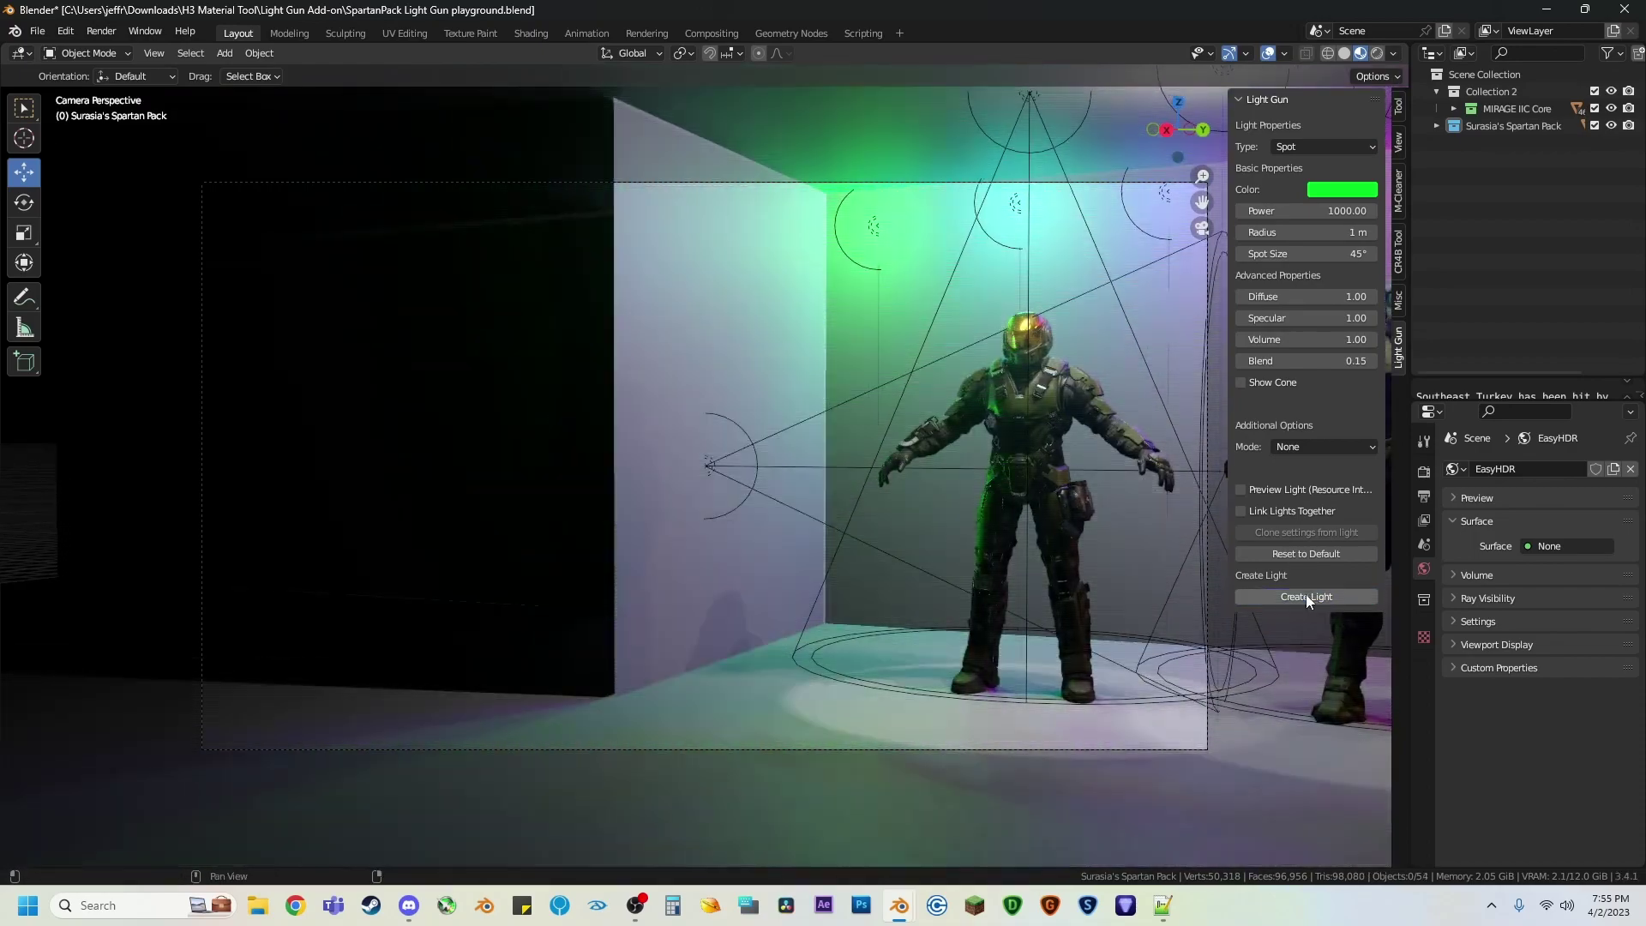
Step: Inspect the green spot light on the side wall from the front of the room and delete it
key(shift+grave)
key(w)
key(w)
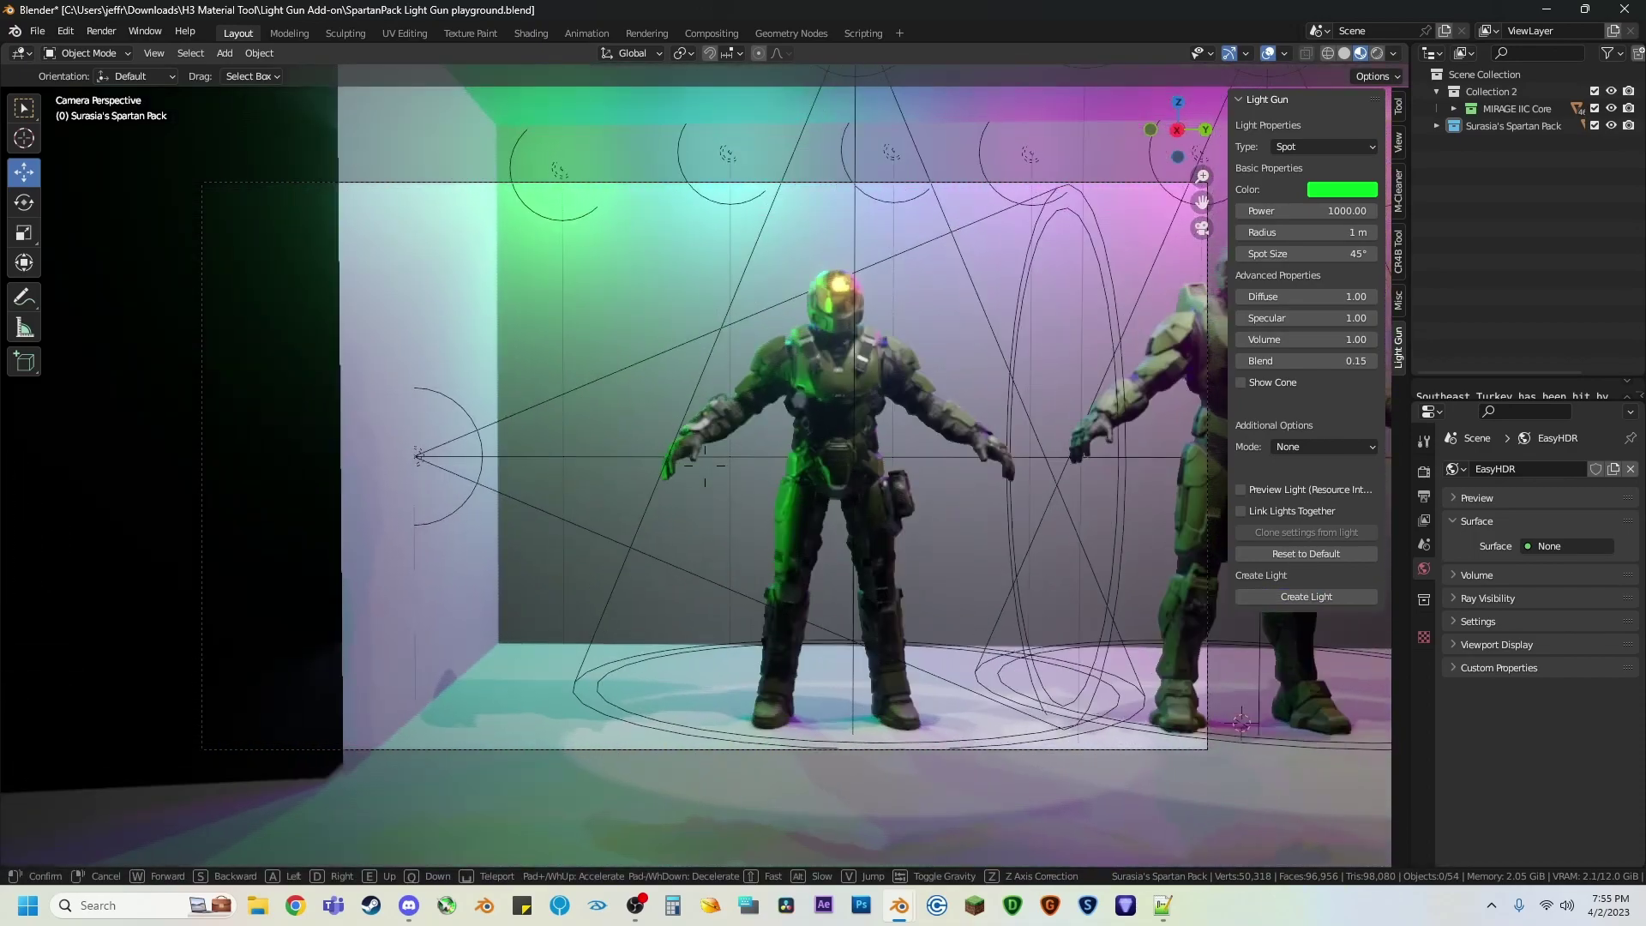
key(a)
key(s)
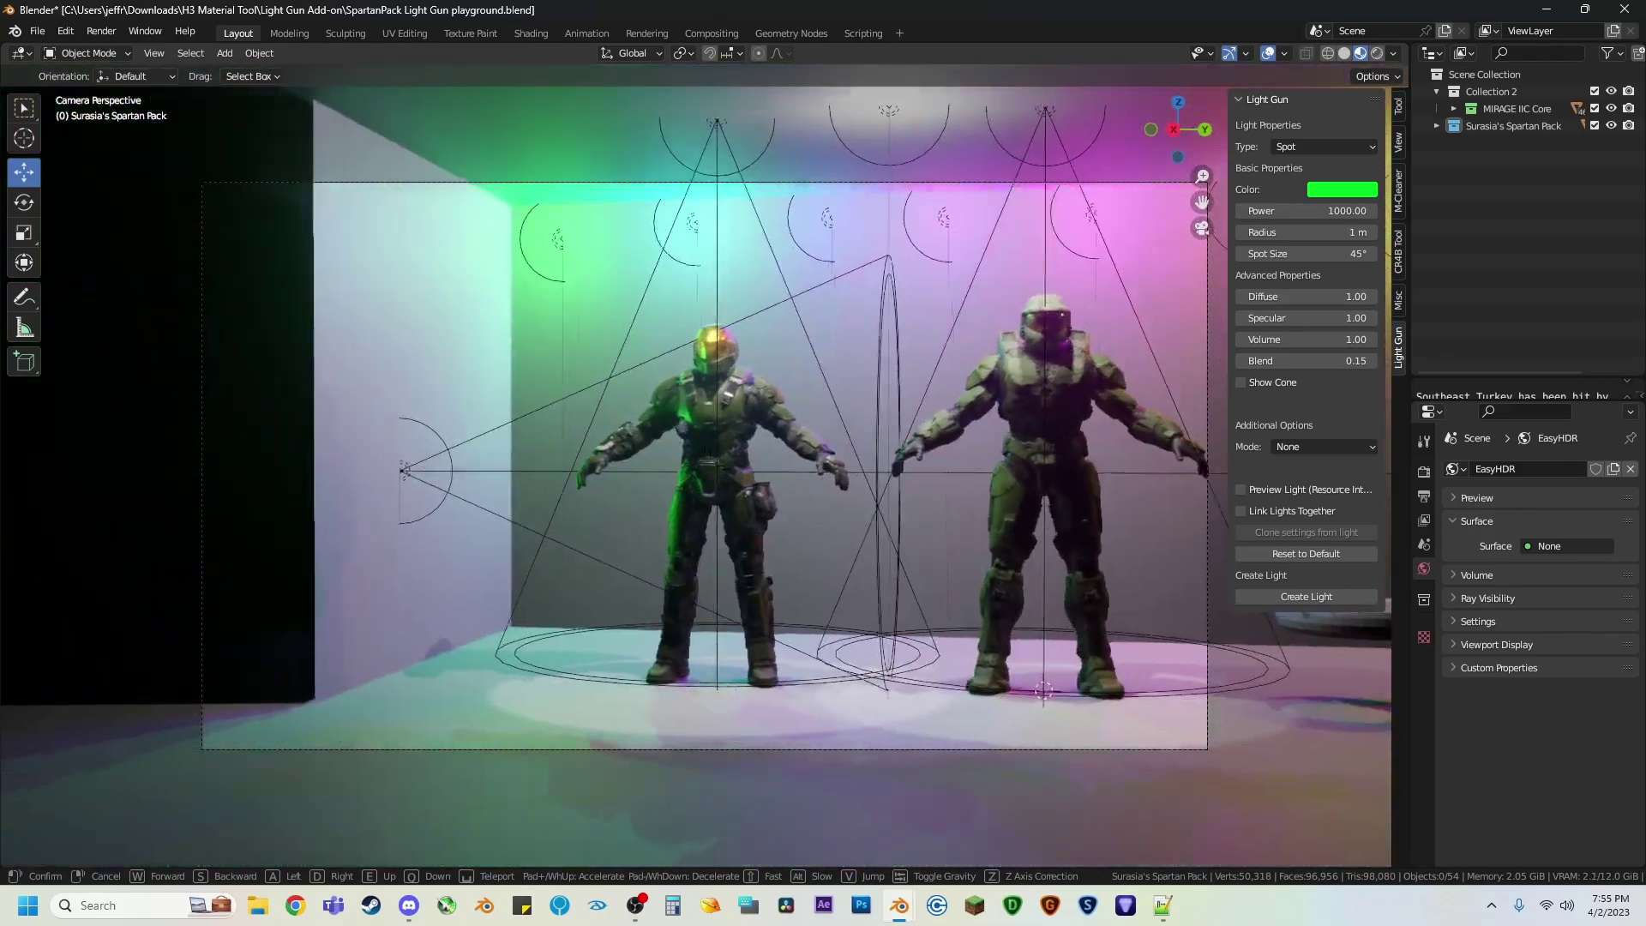
key(w)
key(s)
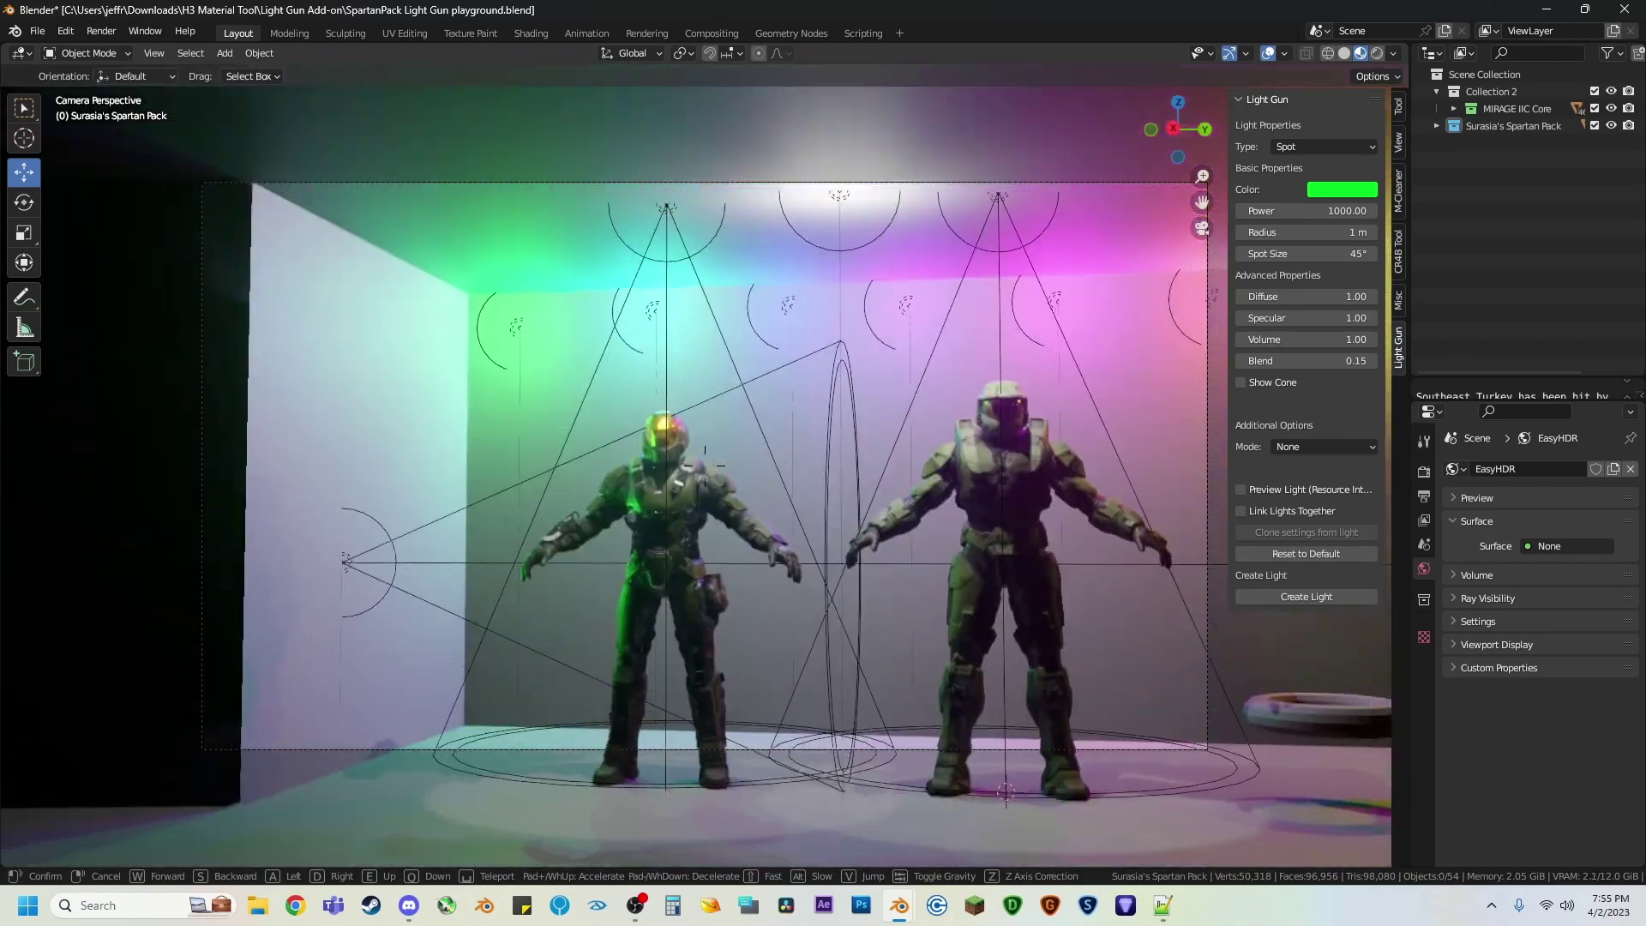
click(821, 507)
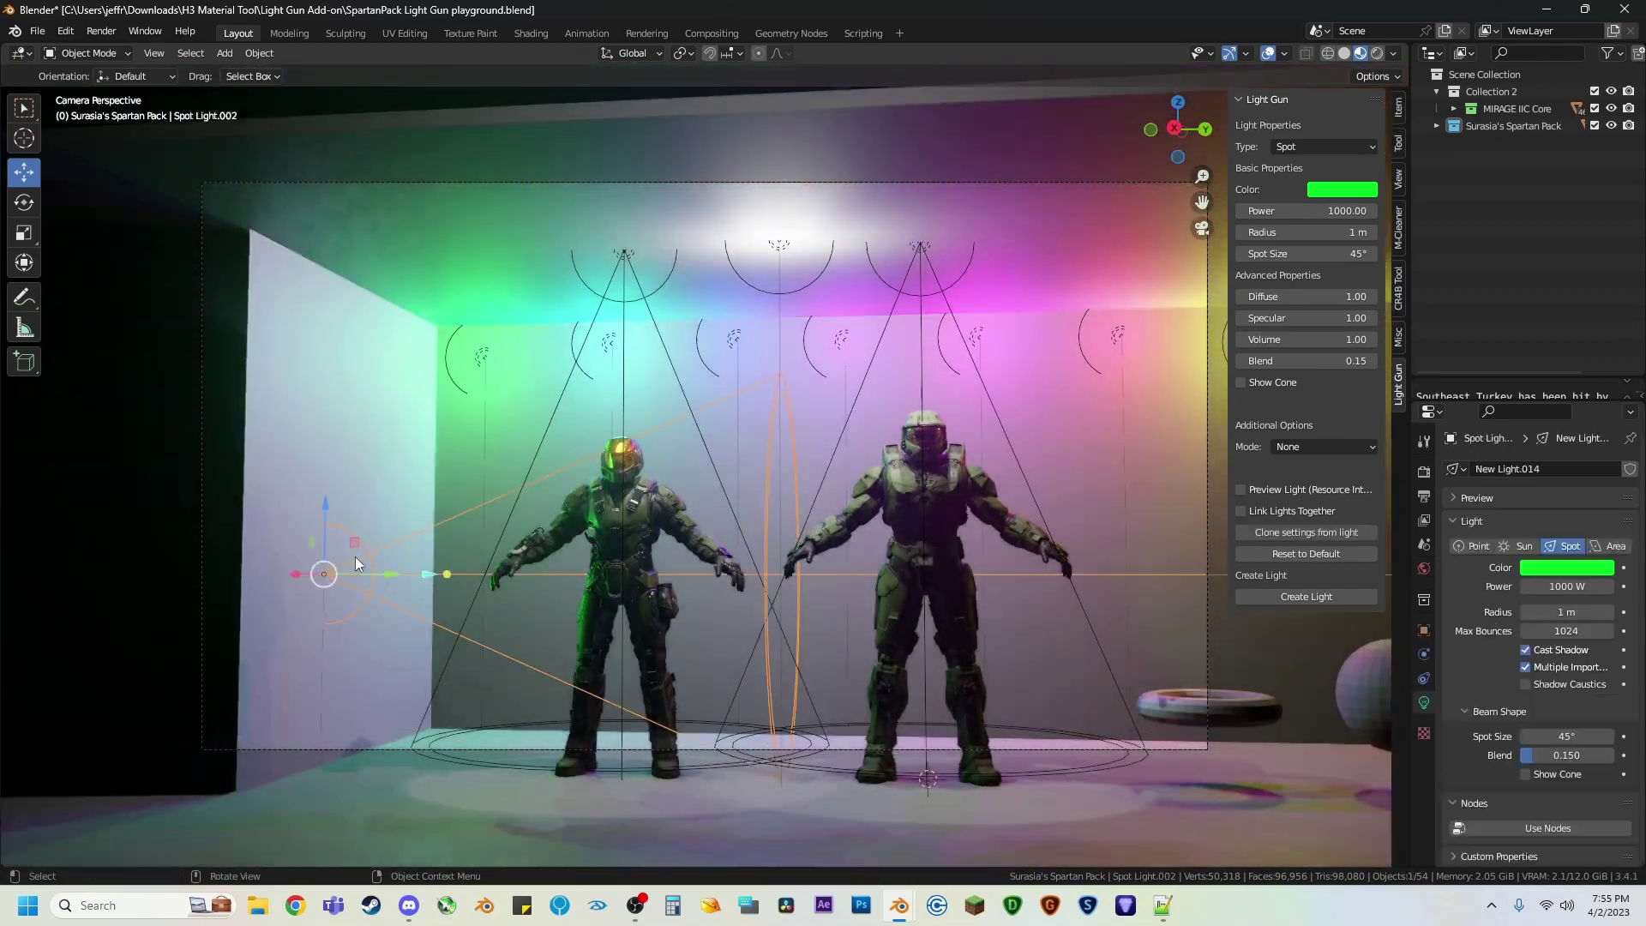
click(355, 558)
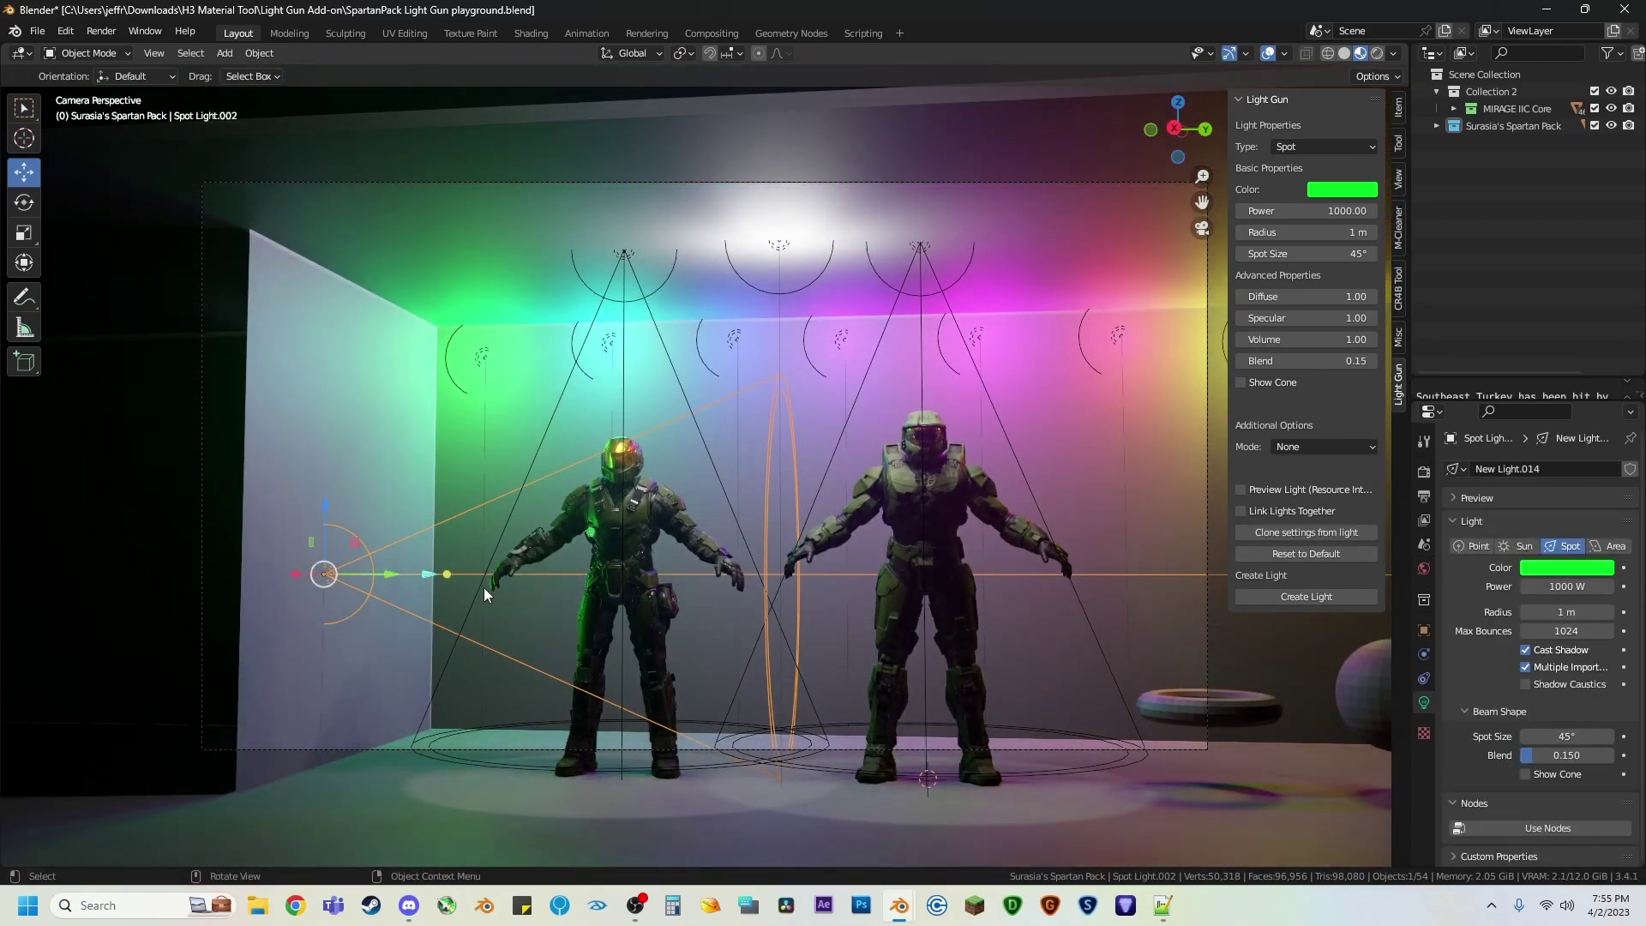
key(Delete)
Step: Set the Light Gun's color to red and enable linking of newly created lights together
key(shift+grave)
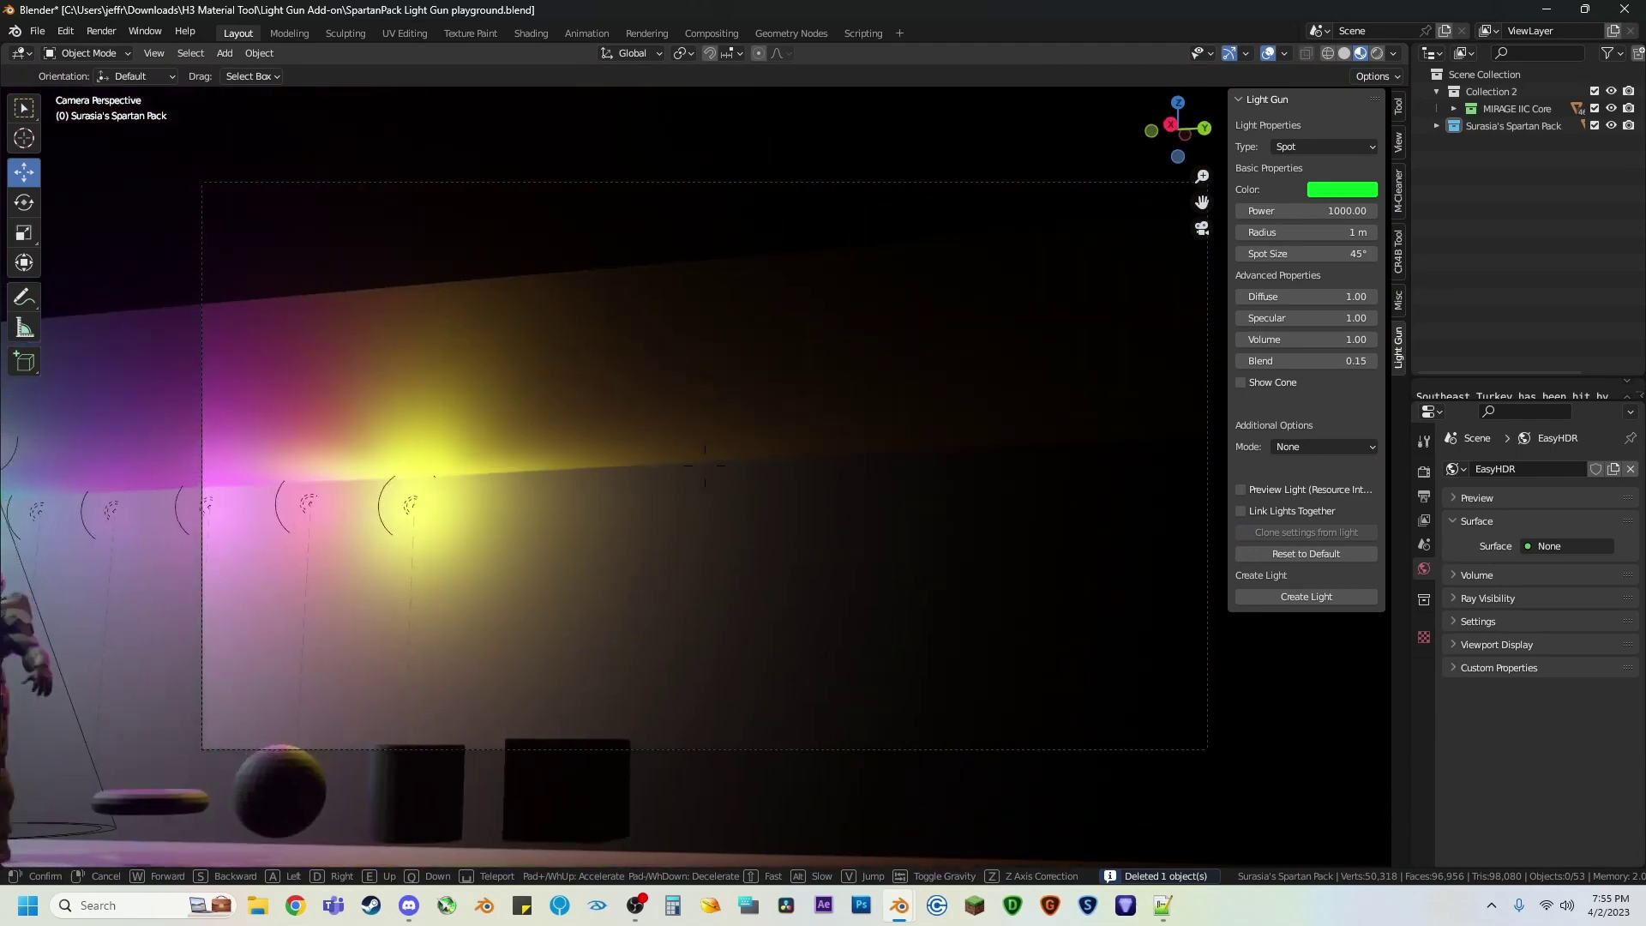
key(w)
click(492, 577)
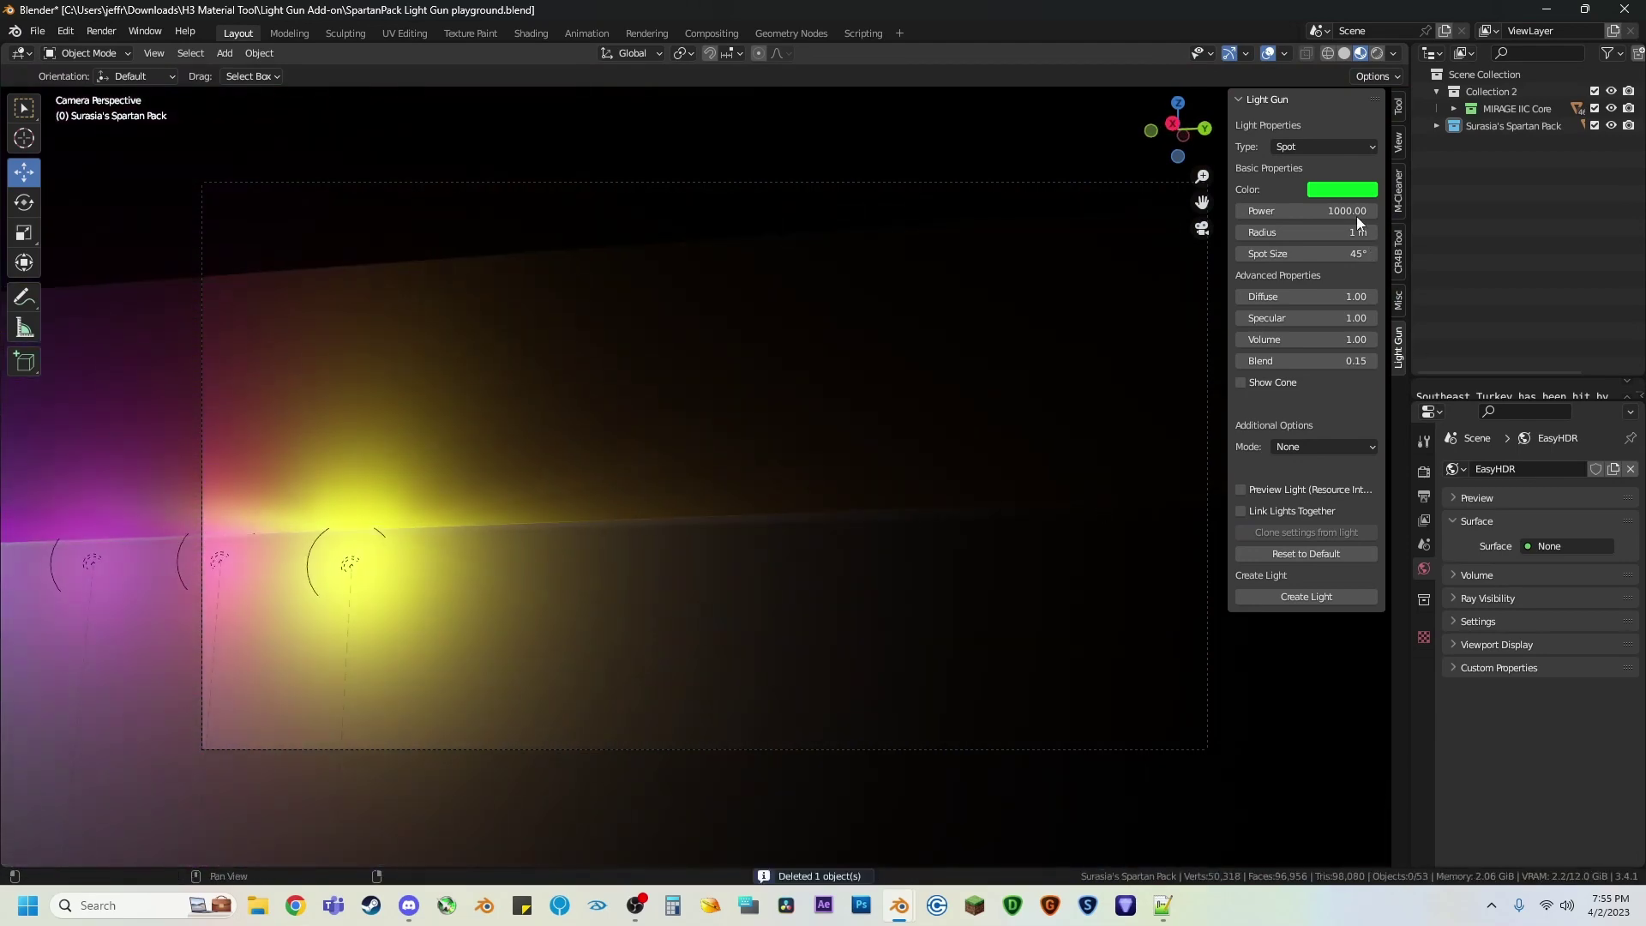
click(1342, 190)
drag(1370, 287, 1378, 335)
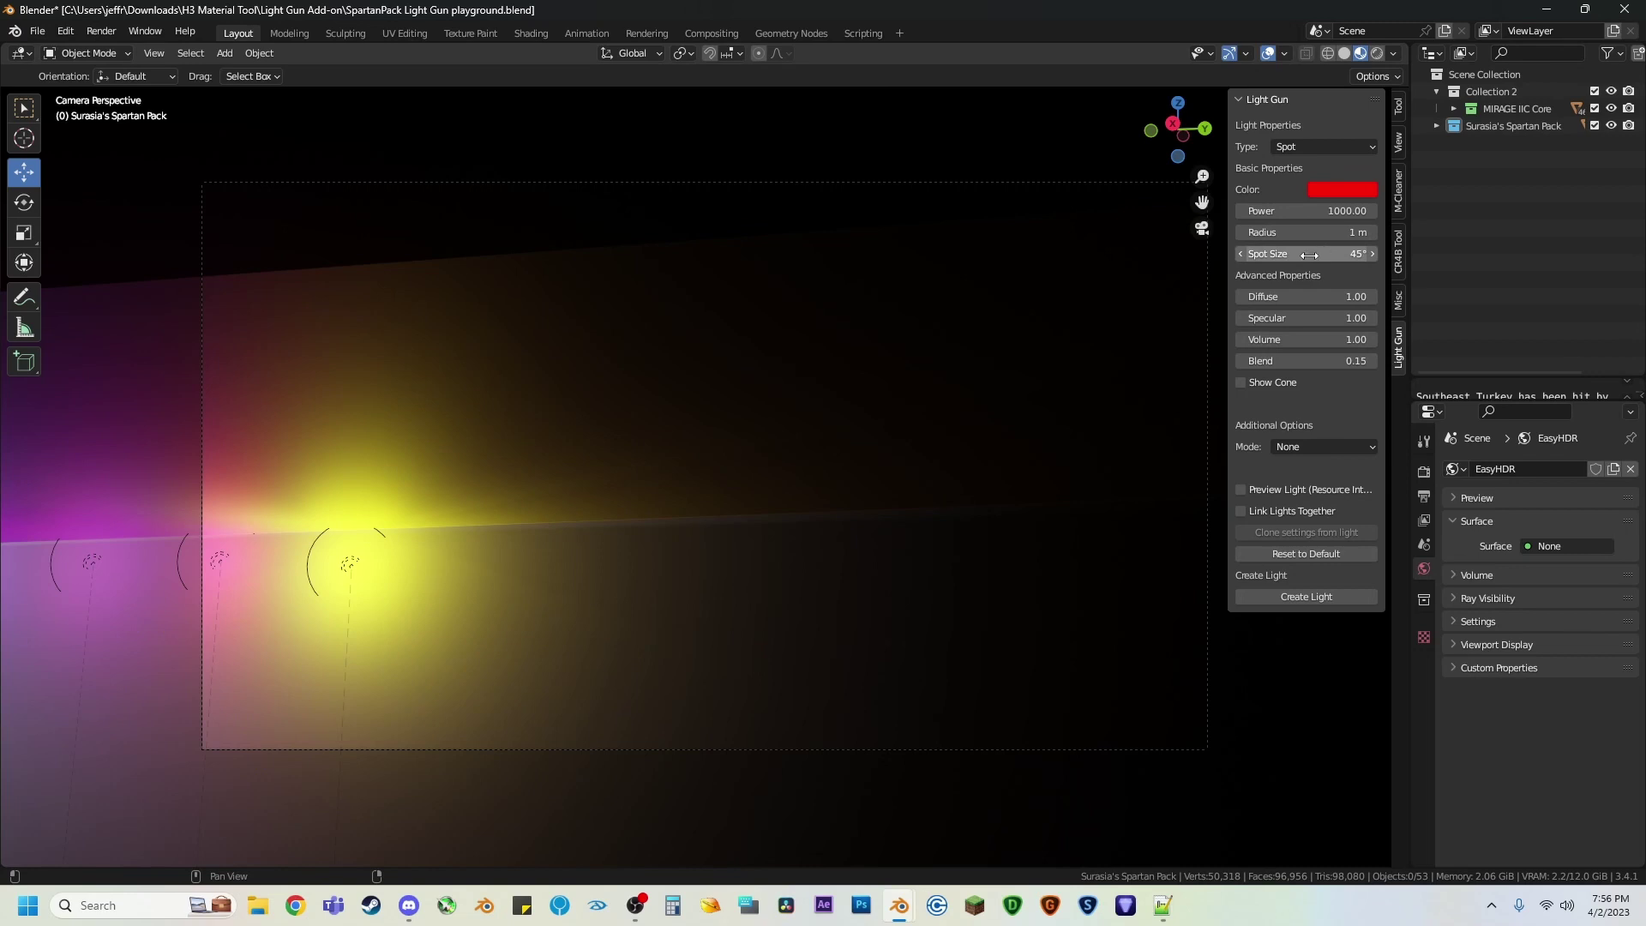
key(shift+grave)
key(w)
click(937, 411)
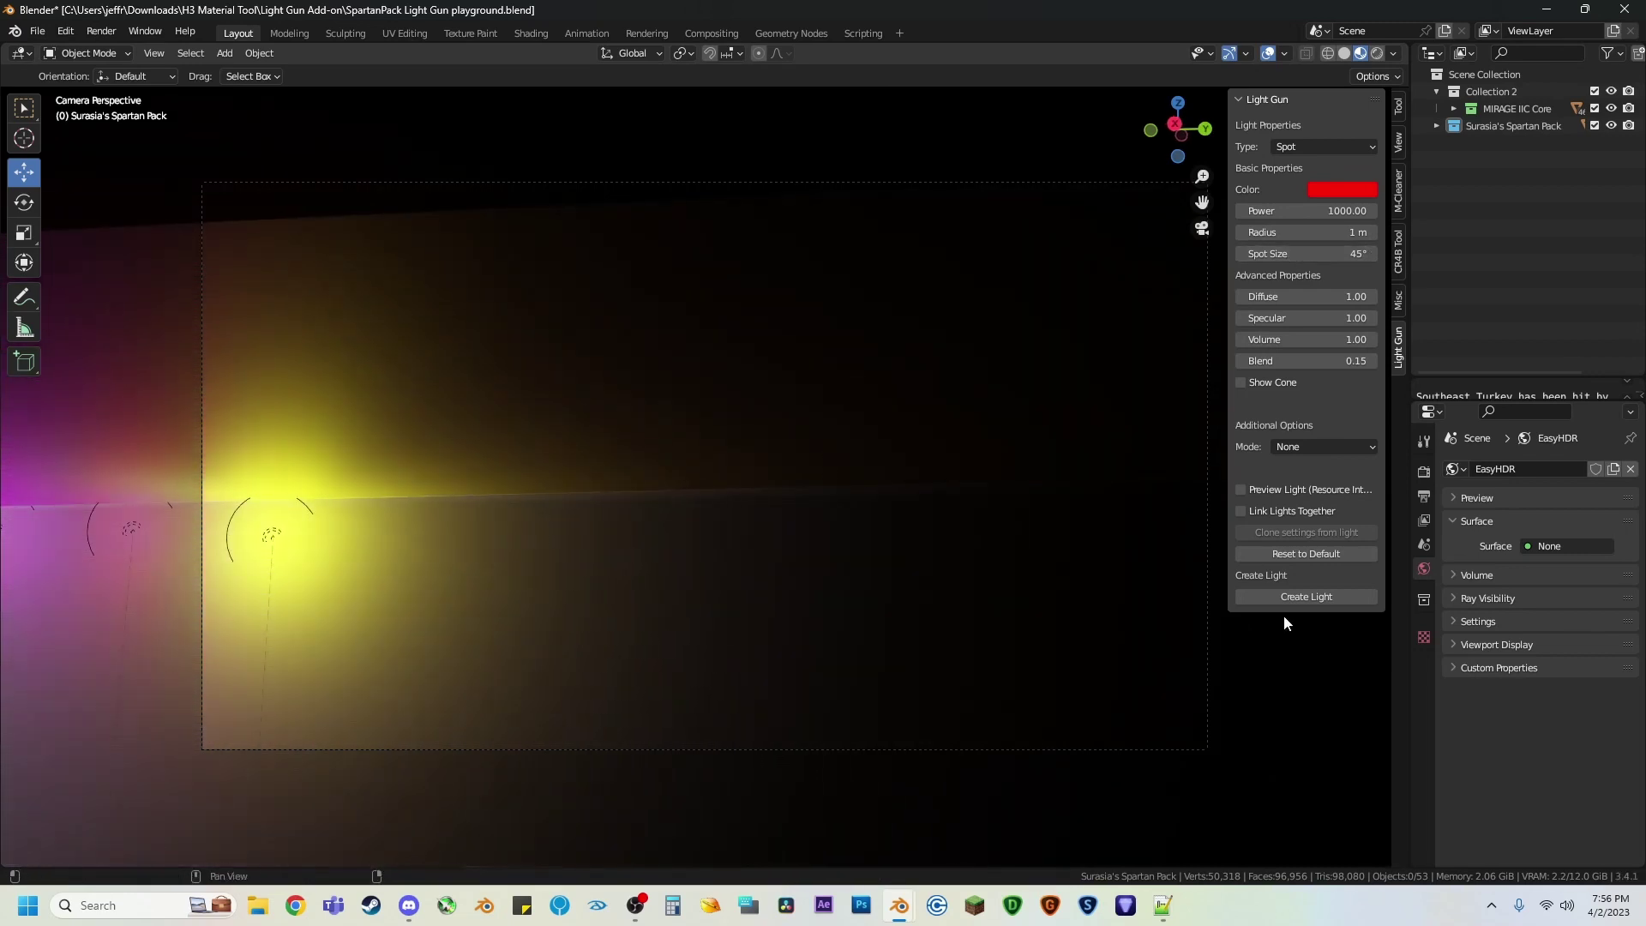
click(1241, 511)
Step: Create four linked red spot lights in a row along the dark part of the ceiling beyond the yellow light
key(shift+grave)
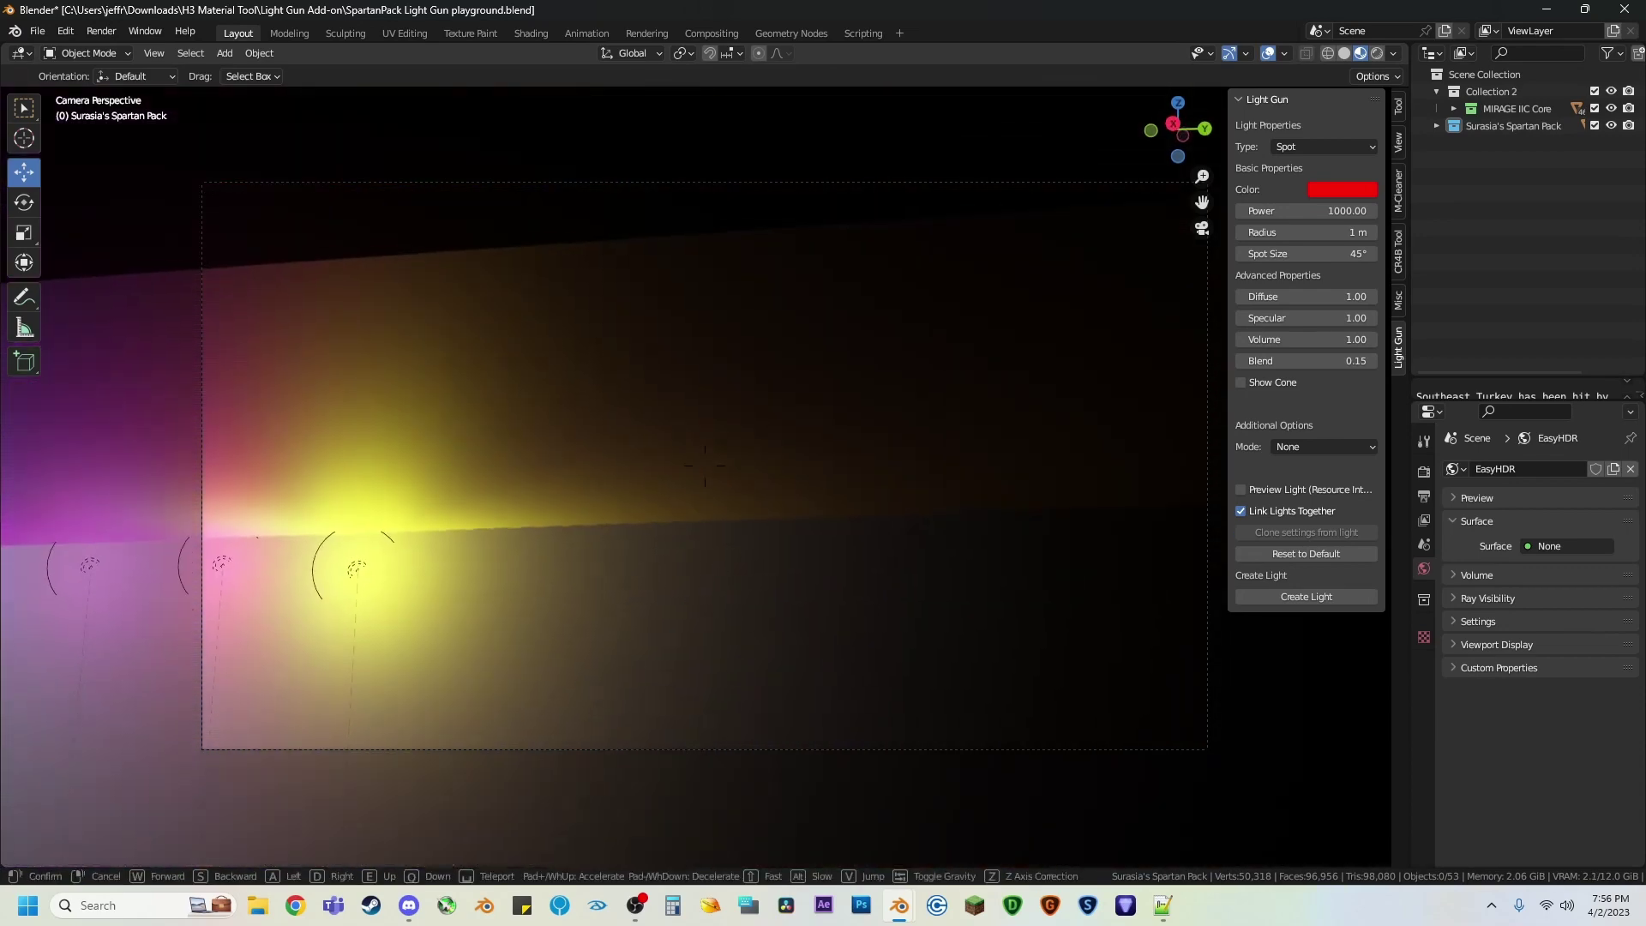
click(790, 535)
key(shift+e)
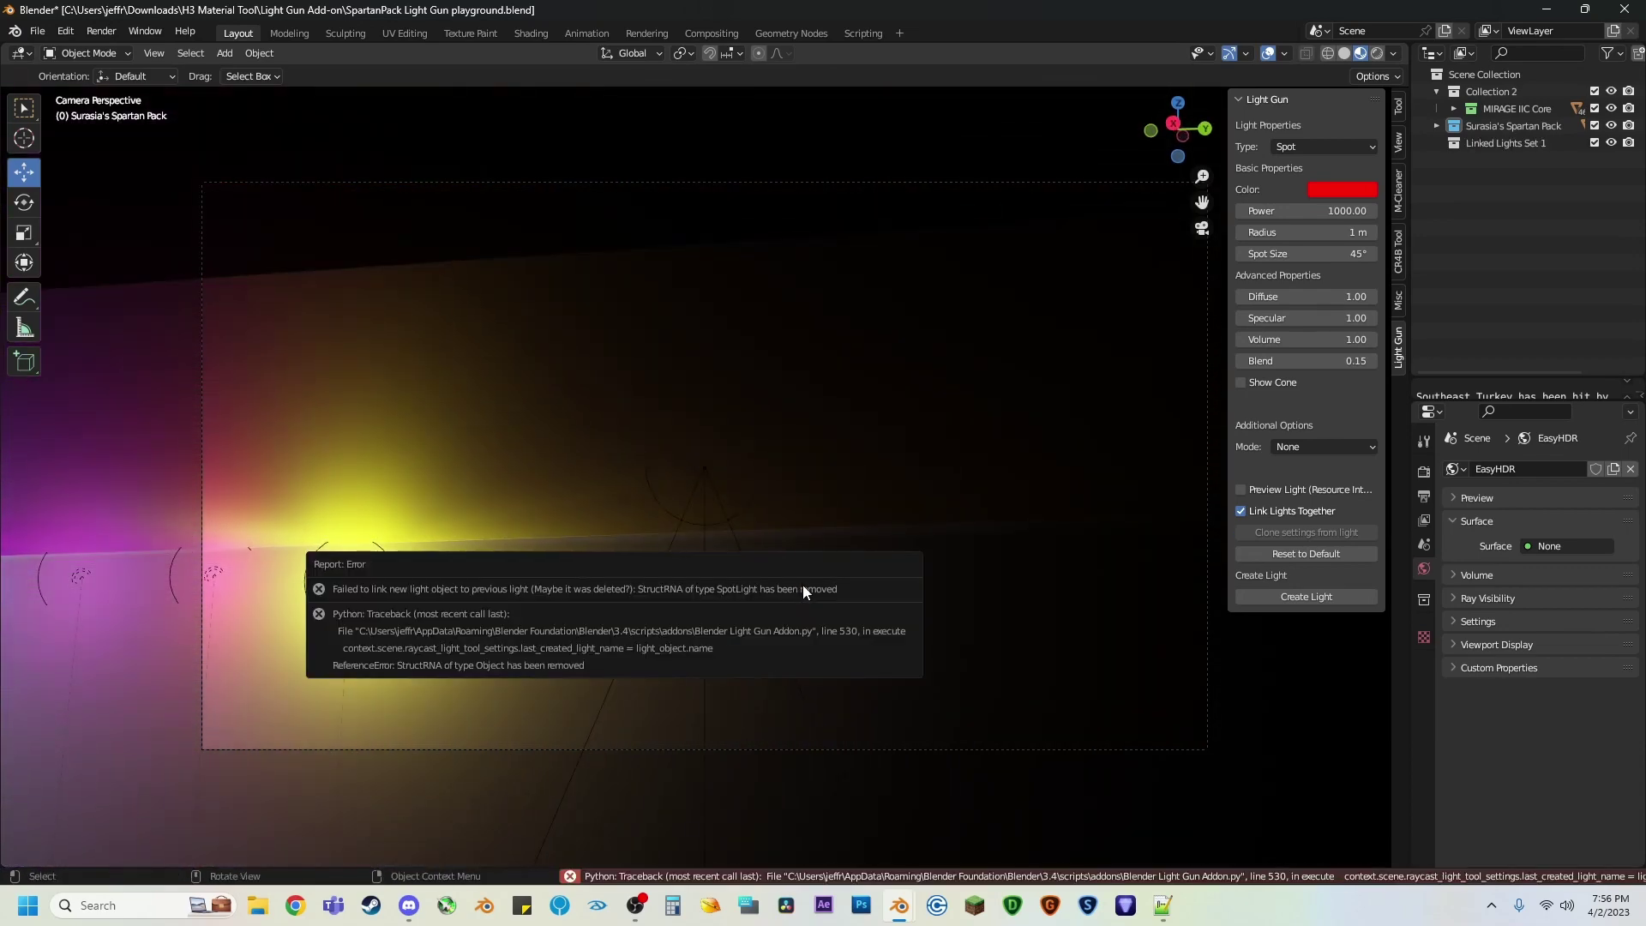
key(shift+grave)
click(754, 689)
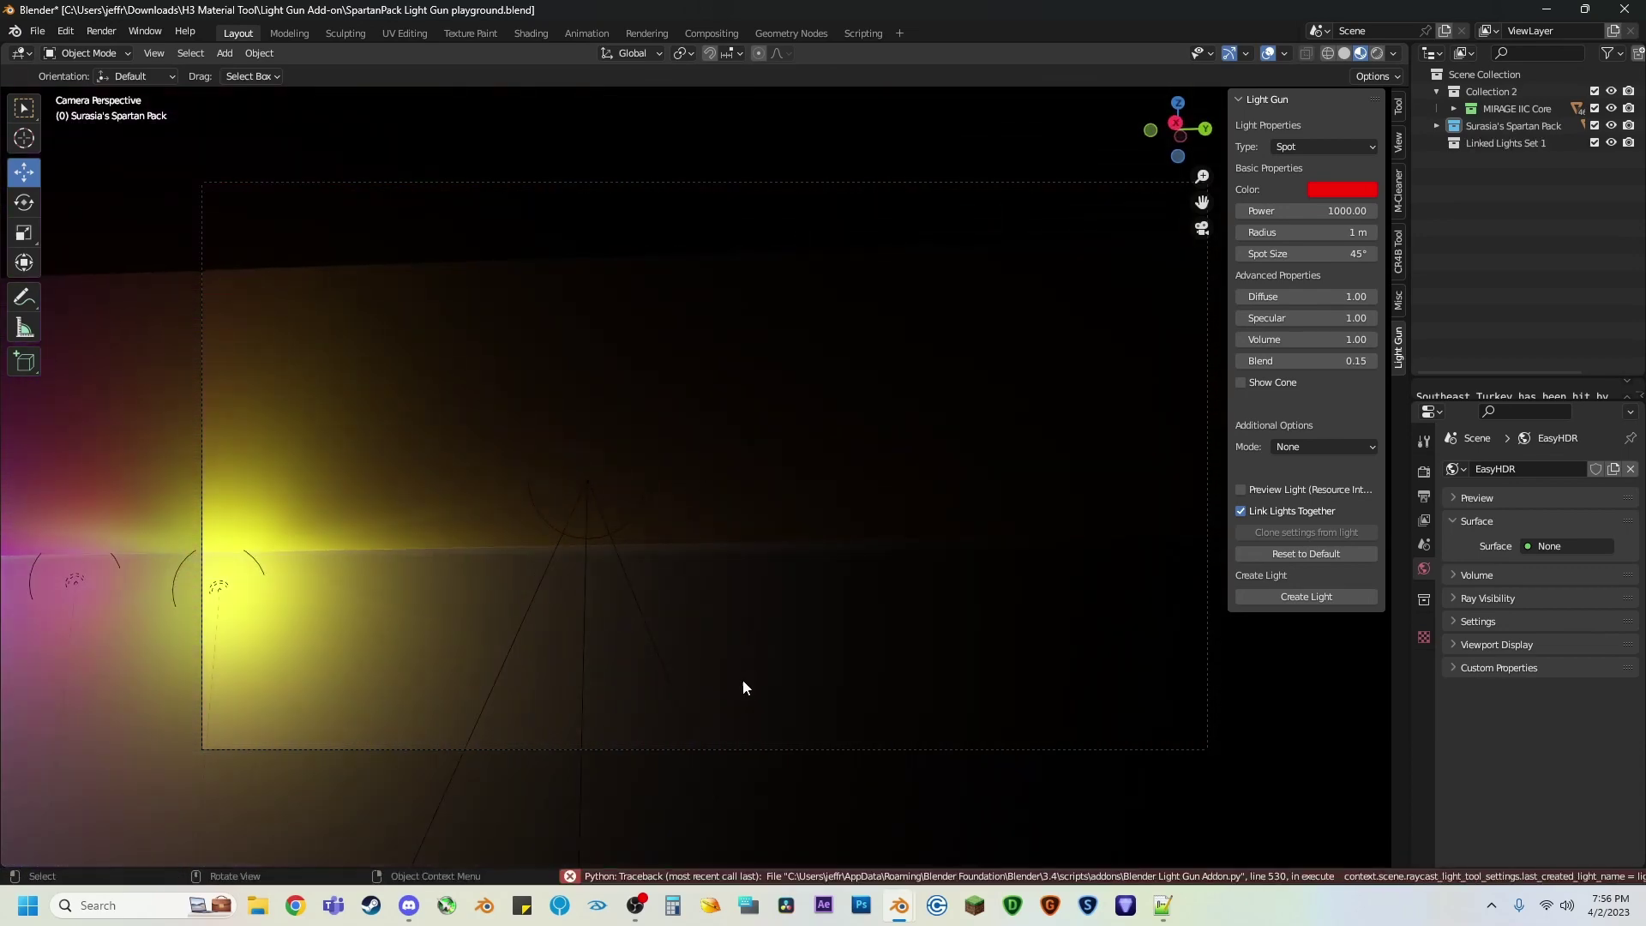
key(shift+e)
key(shift+grave)
click(757, 686)
key(shift+e)
key(shift+grave)
click(757, 685)
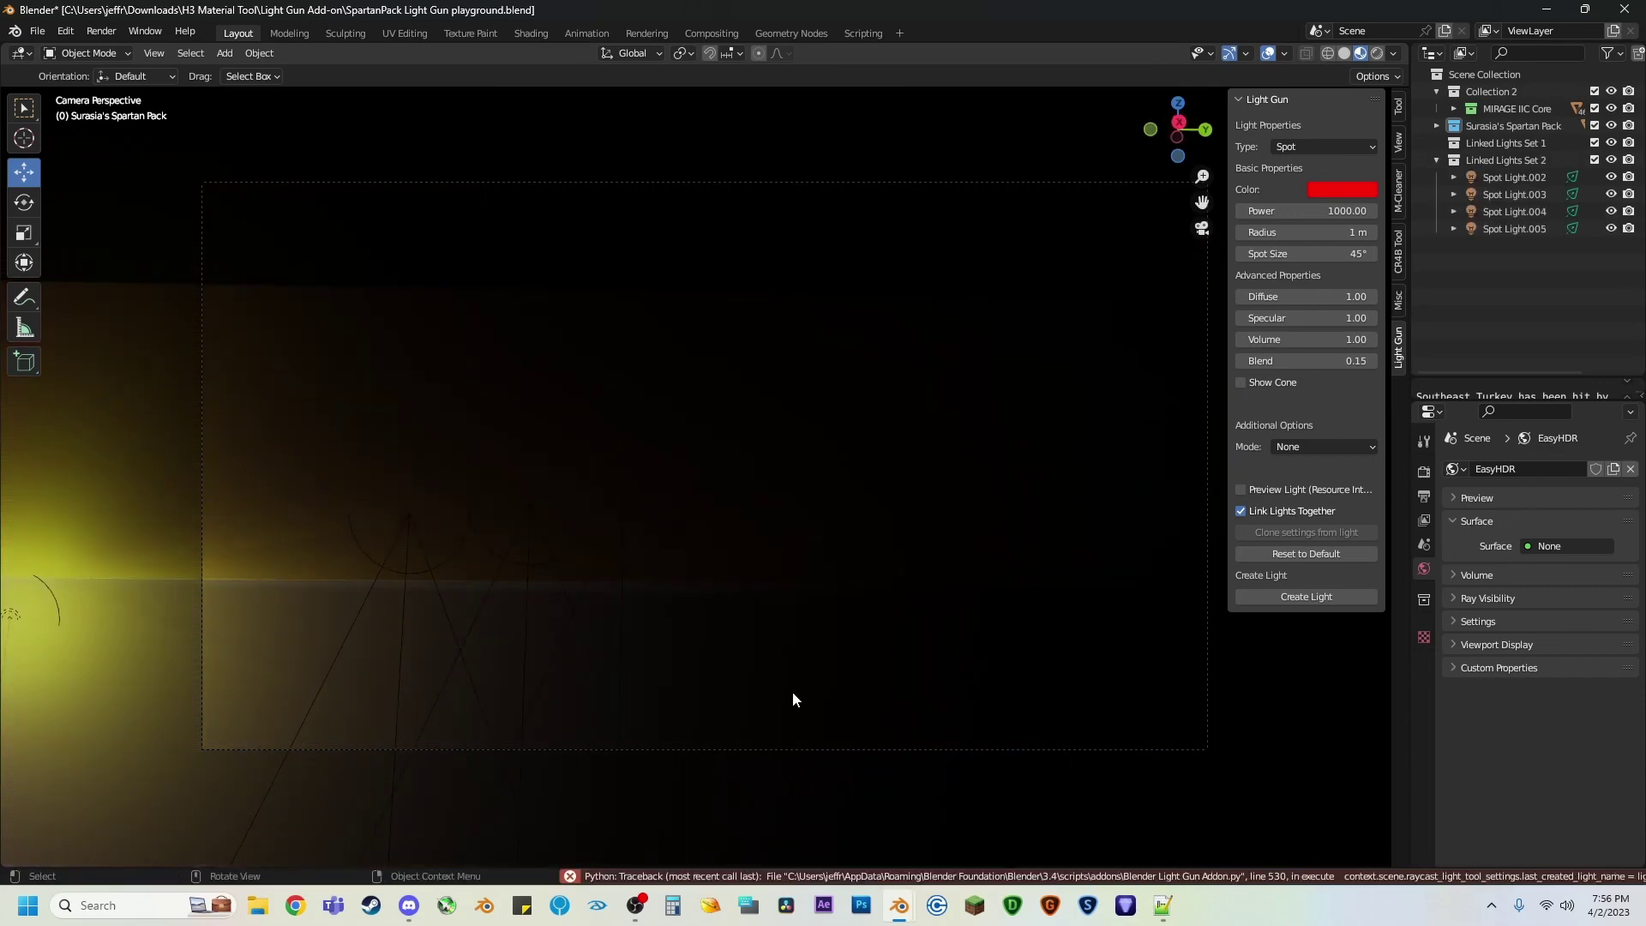
Step: Select the linked spot light nearest the yellow light and change its light data color to green
key(shift+grave)
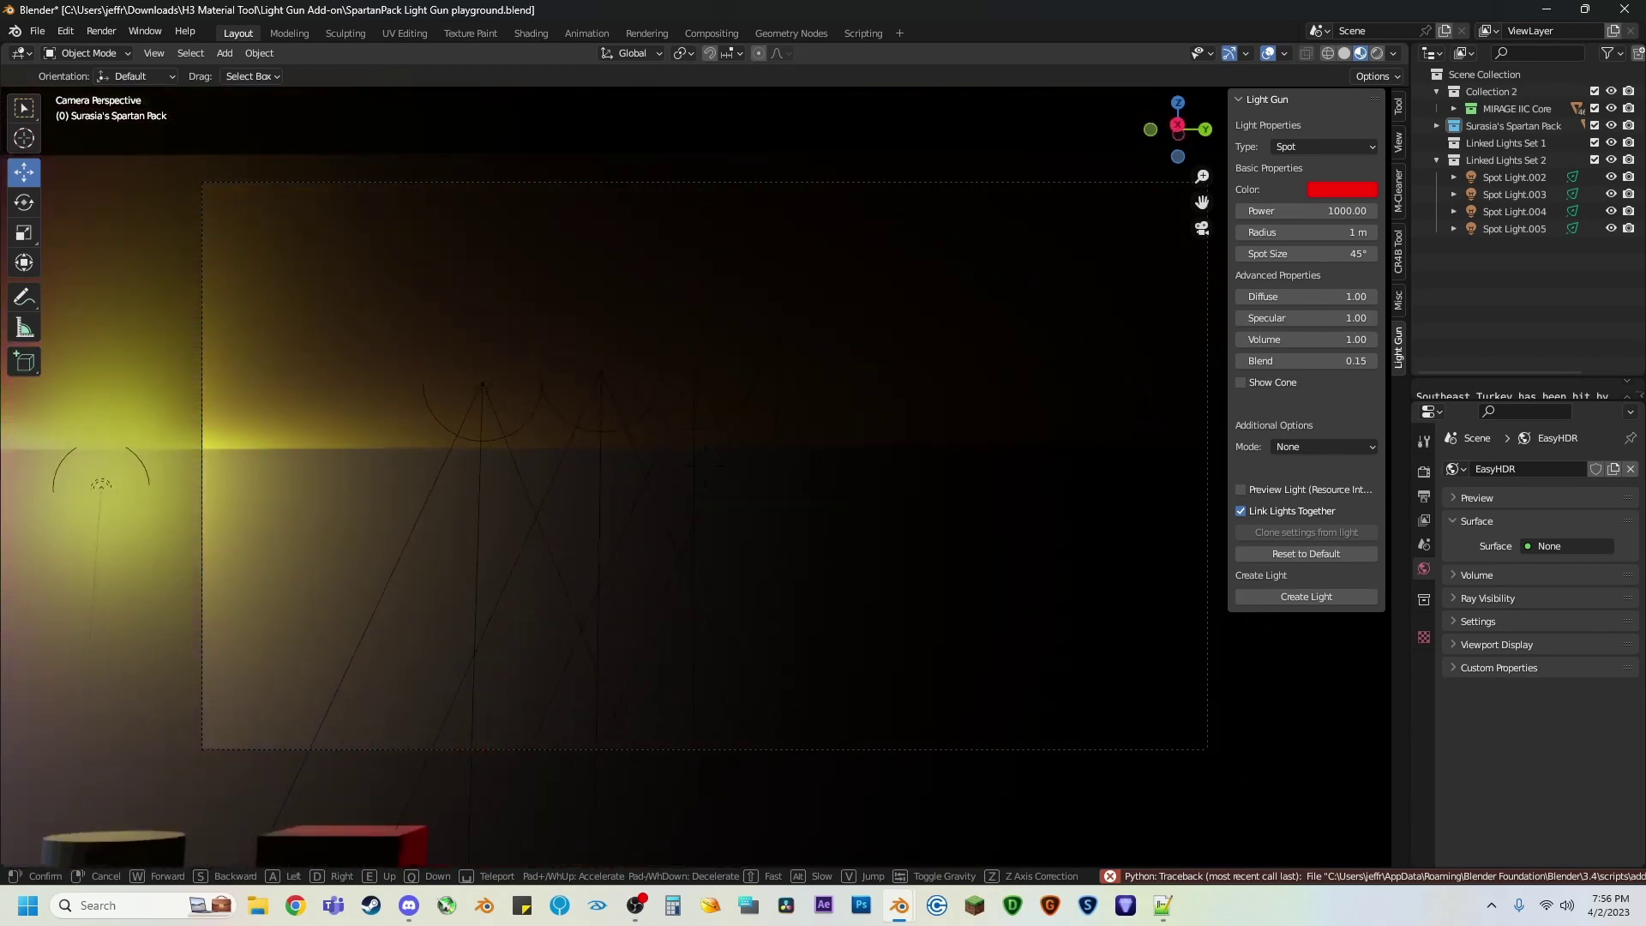
click(930, 667)
click(485, 442)
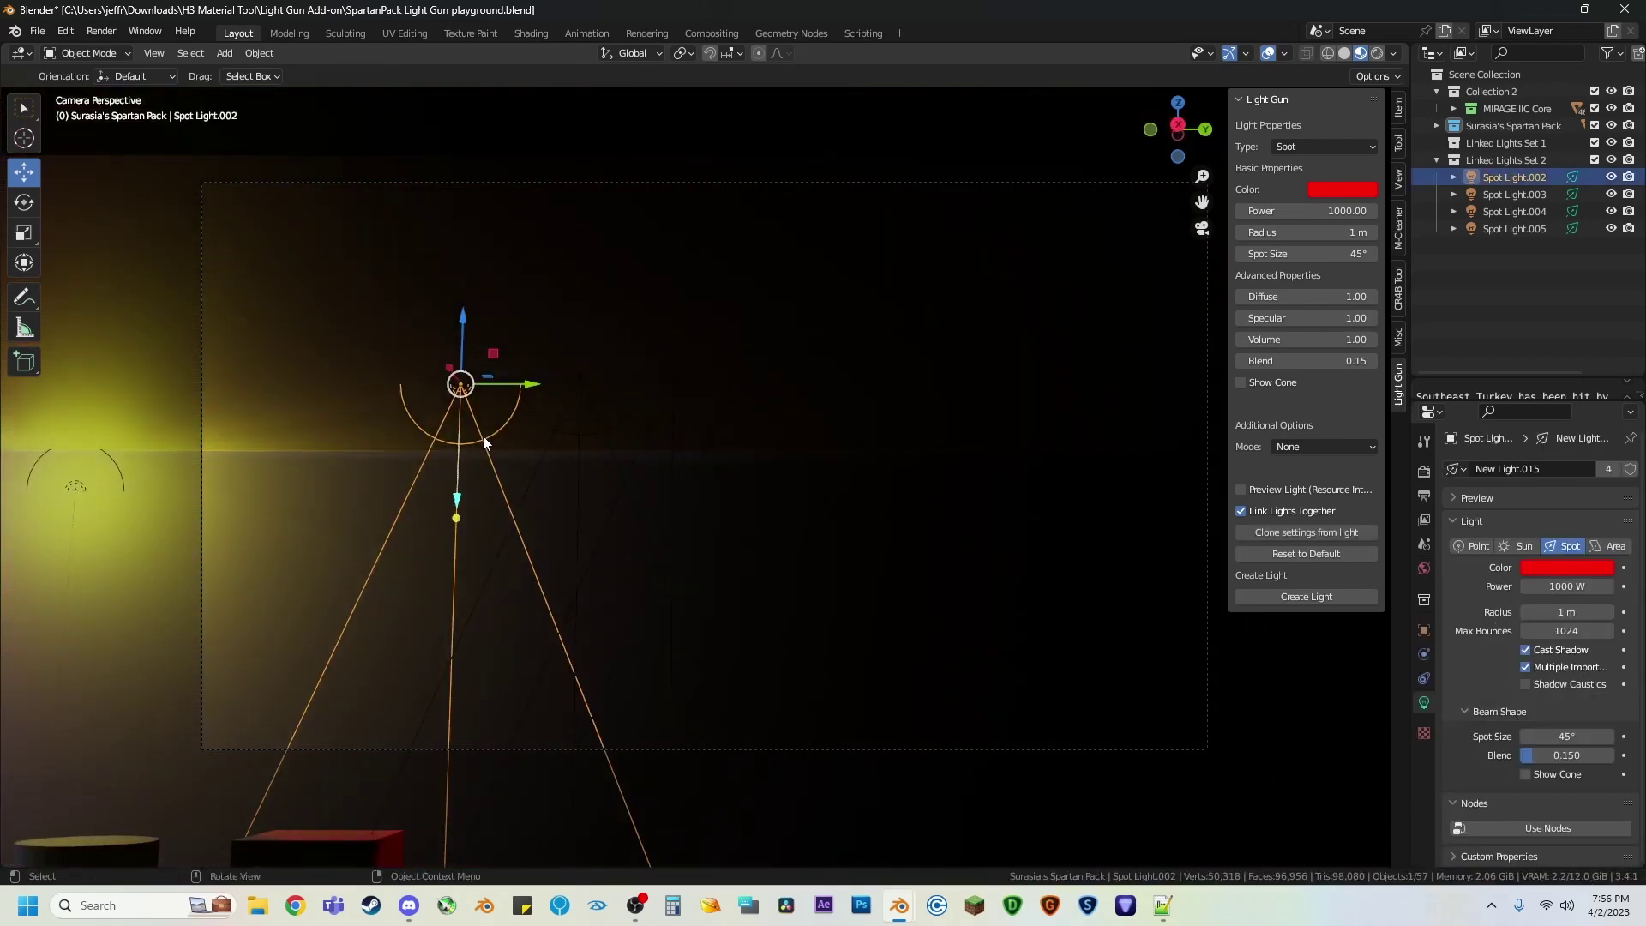
key(shift+grave)
key(Return)
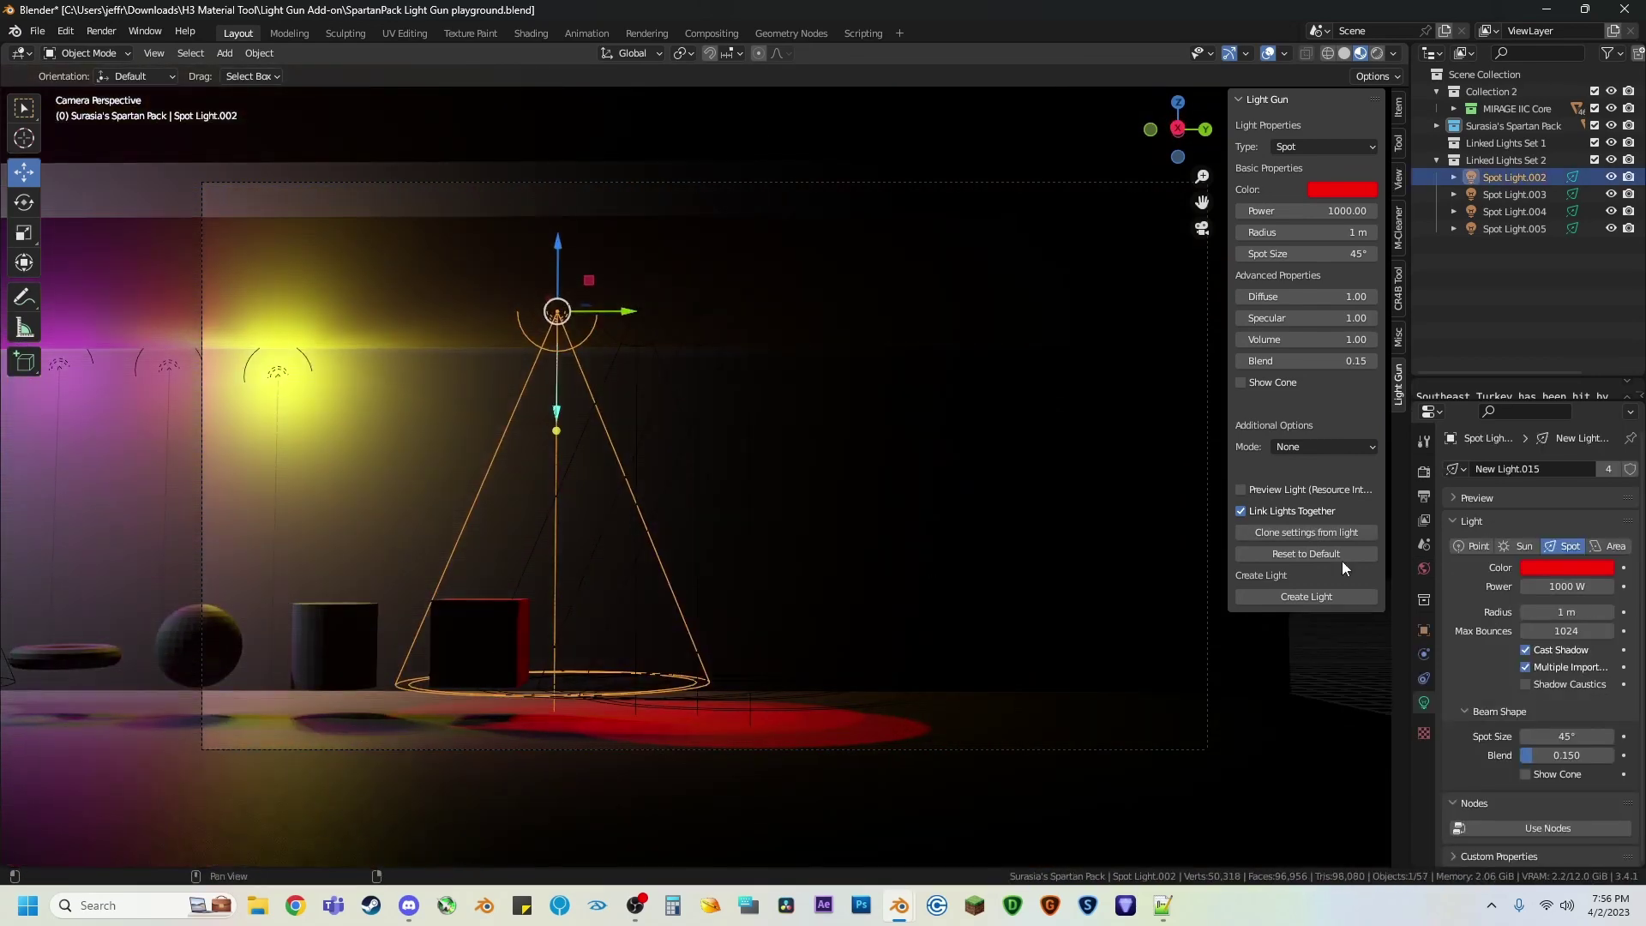
click(1562, 566)
drag(1519, 419, 1462, 391)
Step: Set the linked spot lights' spot size to 32.7° and their radius to 1.37 m through the selected light
key(shift+grave)
key(w)
key(e)
key(s)
key(Return)
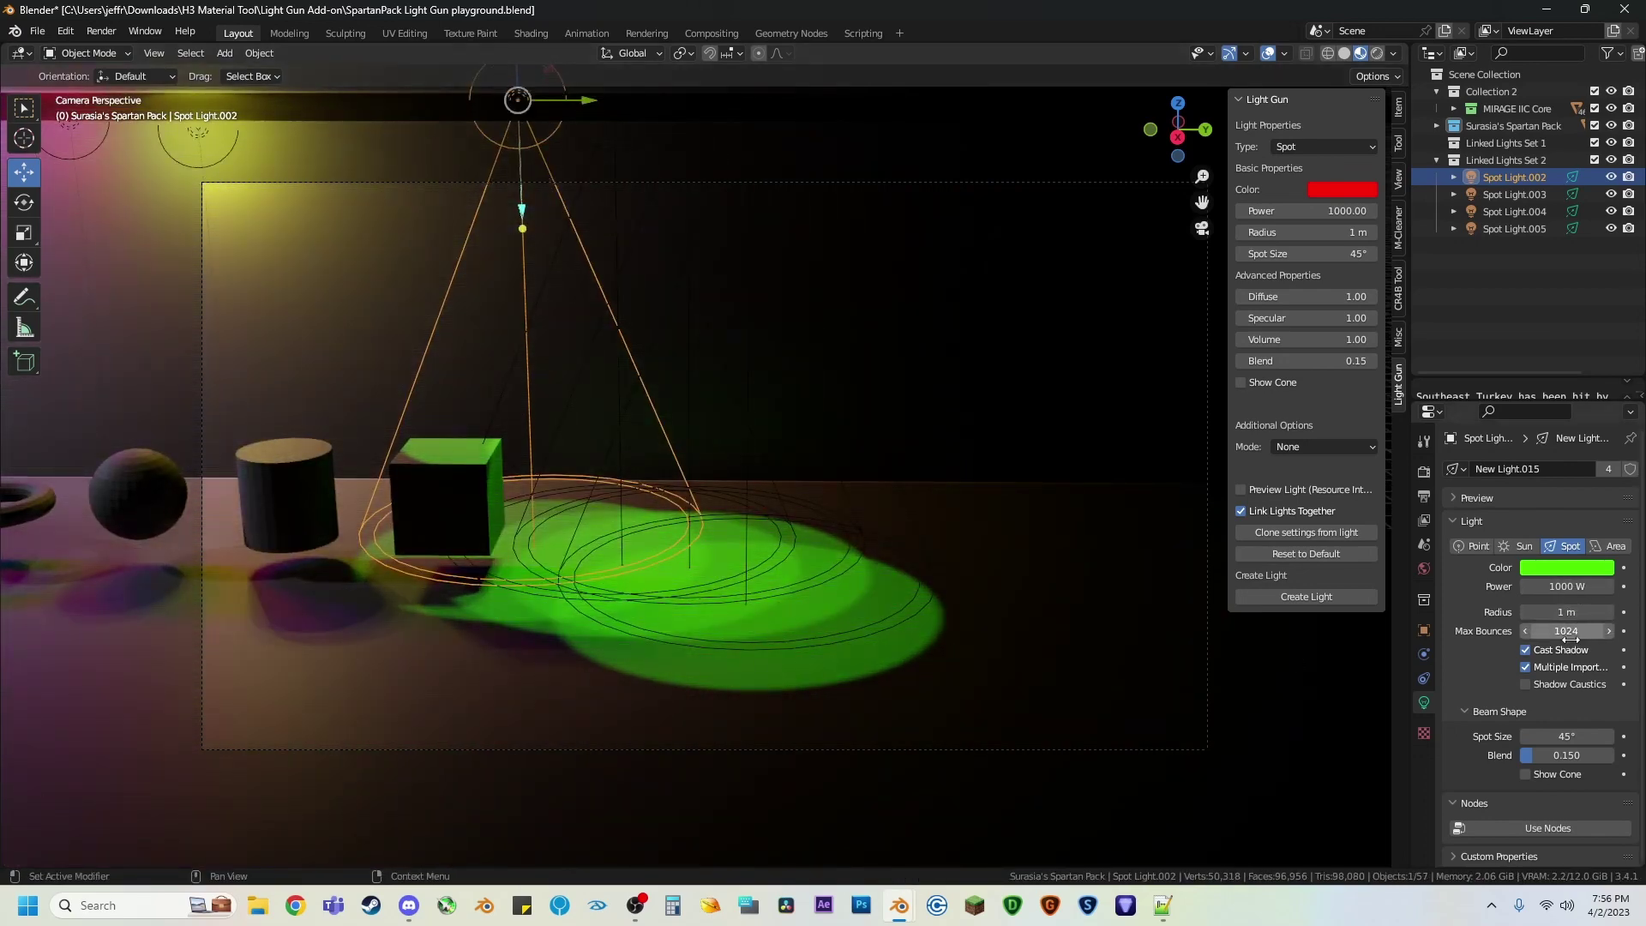
drag(1566, 735, 1526, 736)
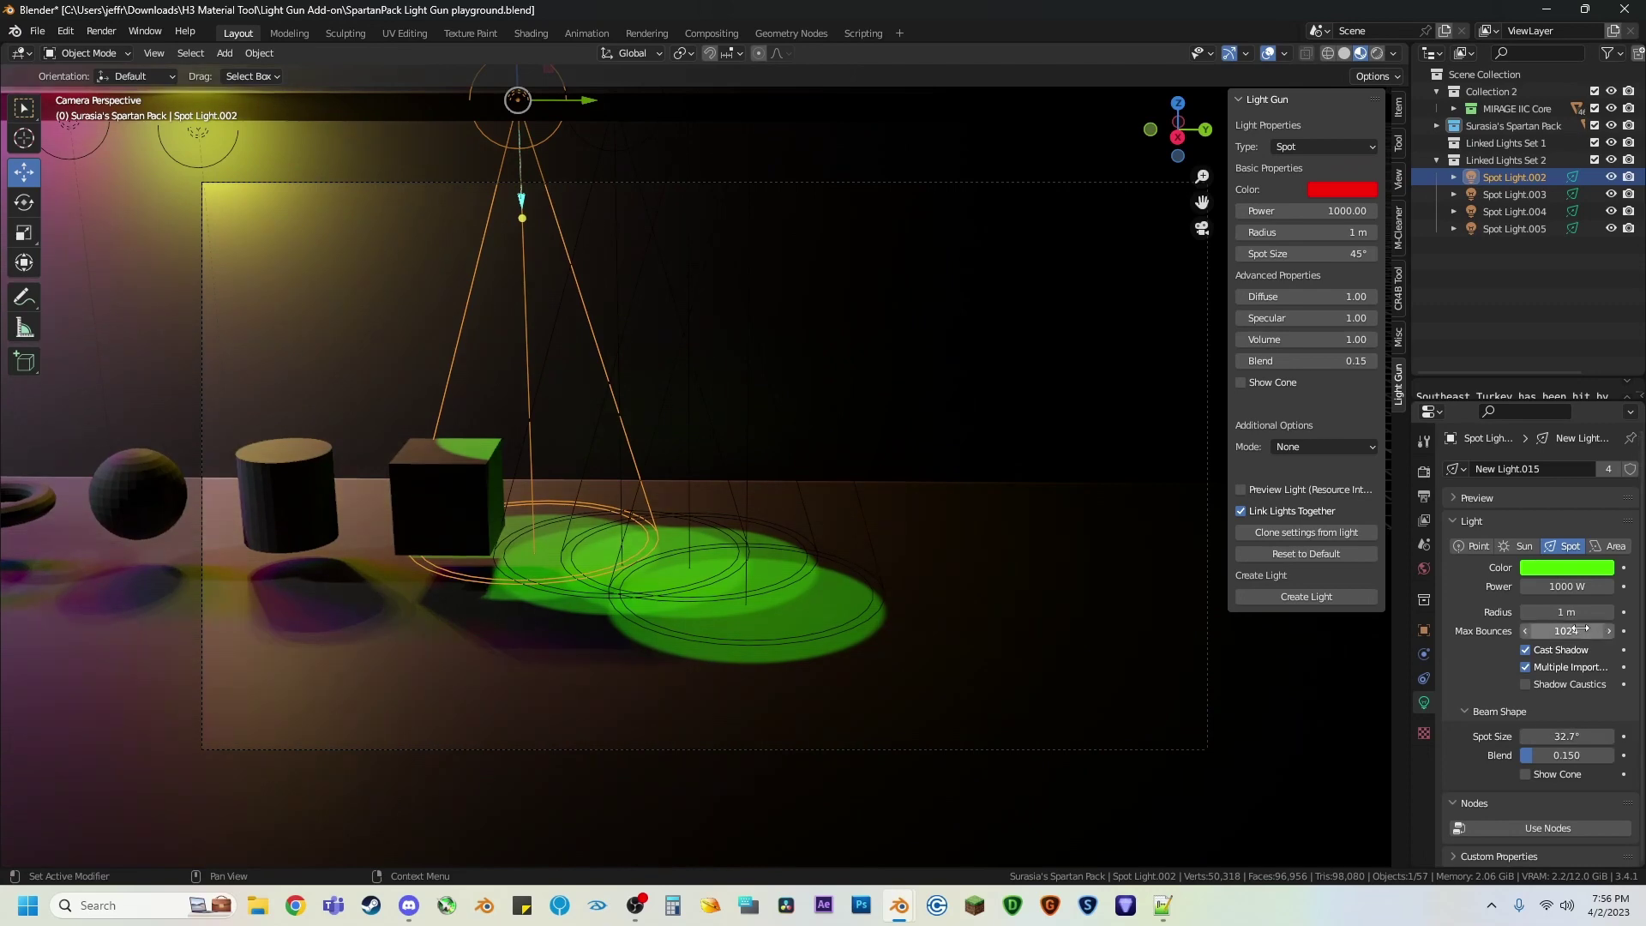
mouse_move(1566, 611)
mouse_down()
mouse_move(1603, 611)
mouse_move(1586, 611)
mouse_up()
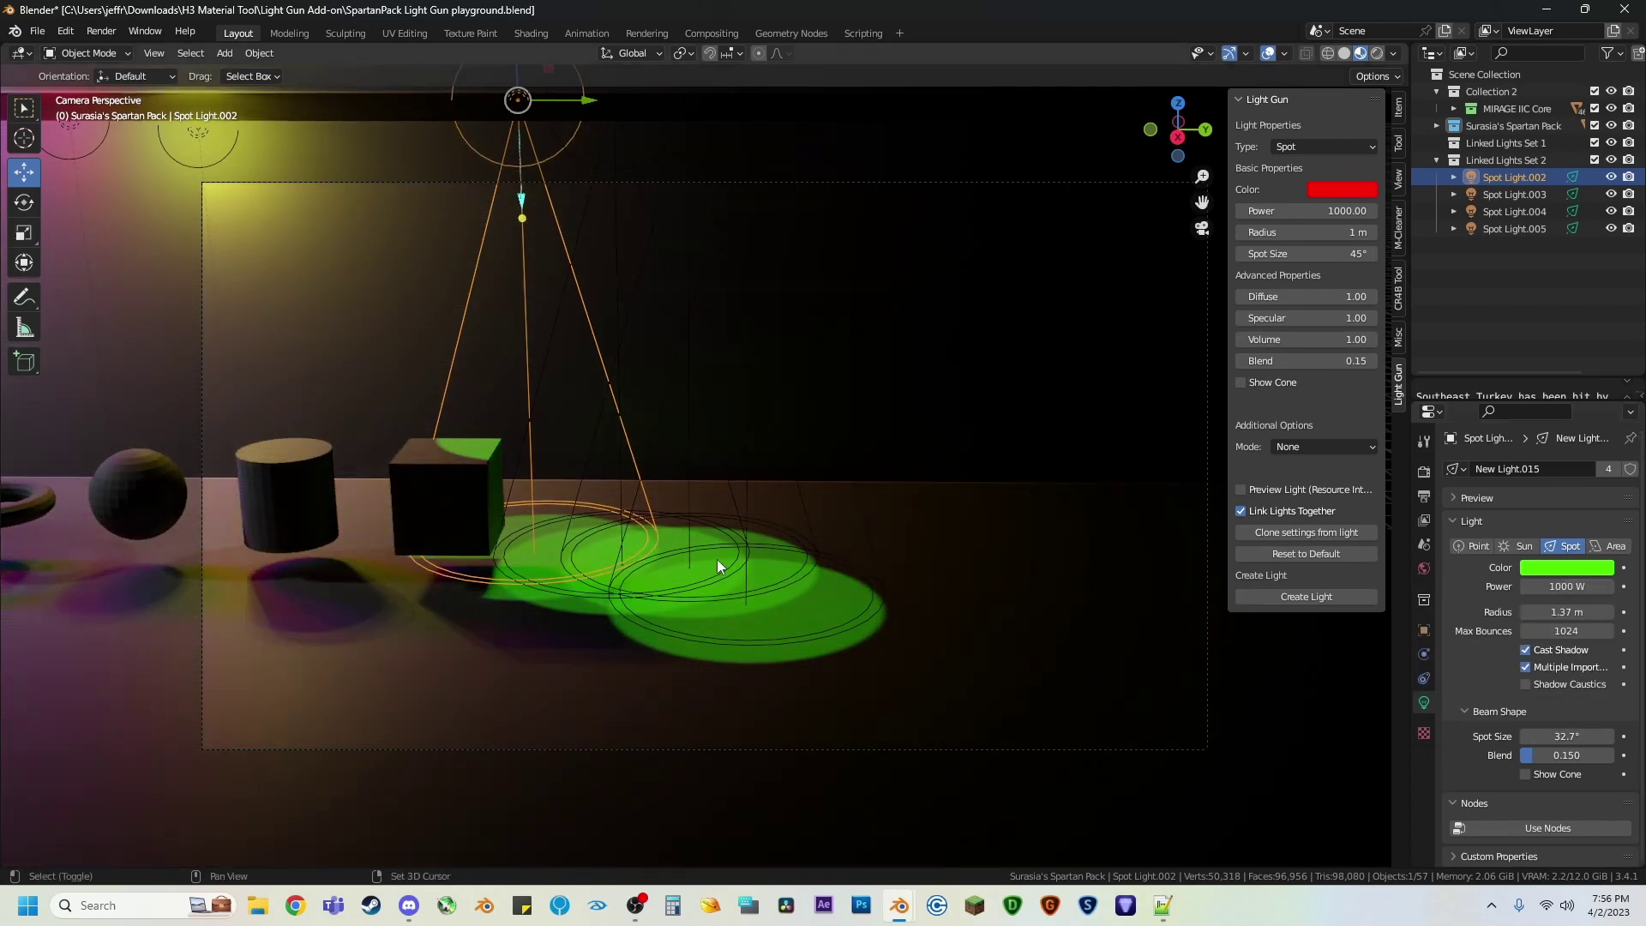
Step: Delete the three linked green spot lights nearest the yellow light
key(shift+grave)
key(s)
key(a)
key(q)
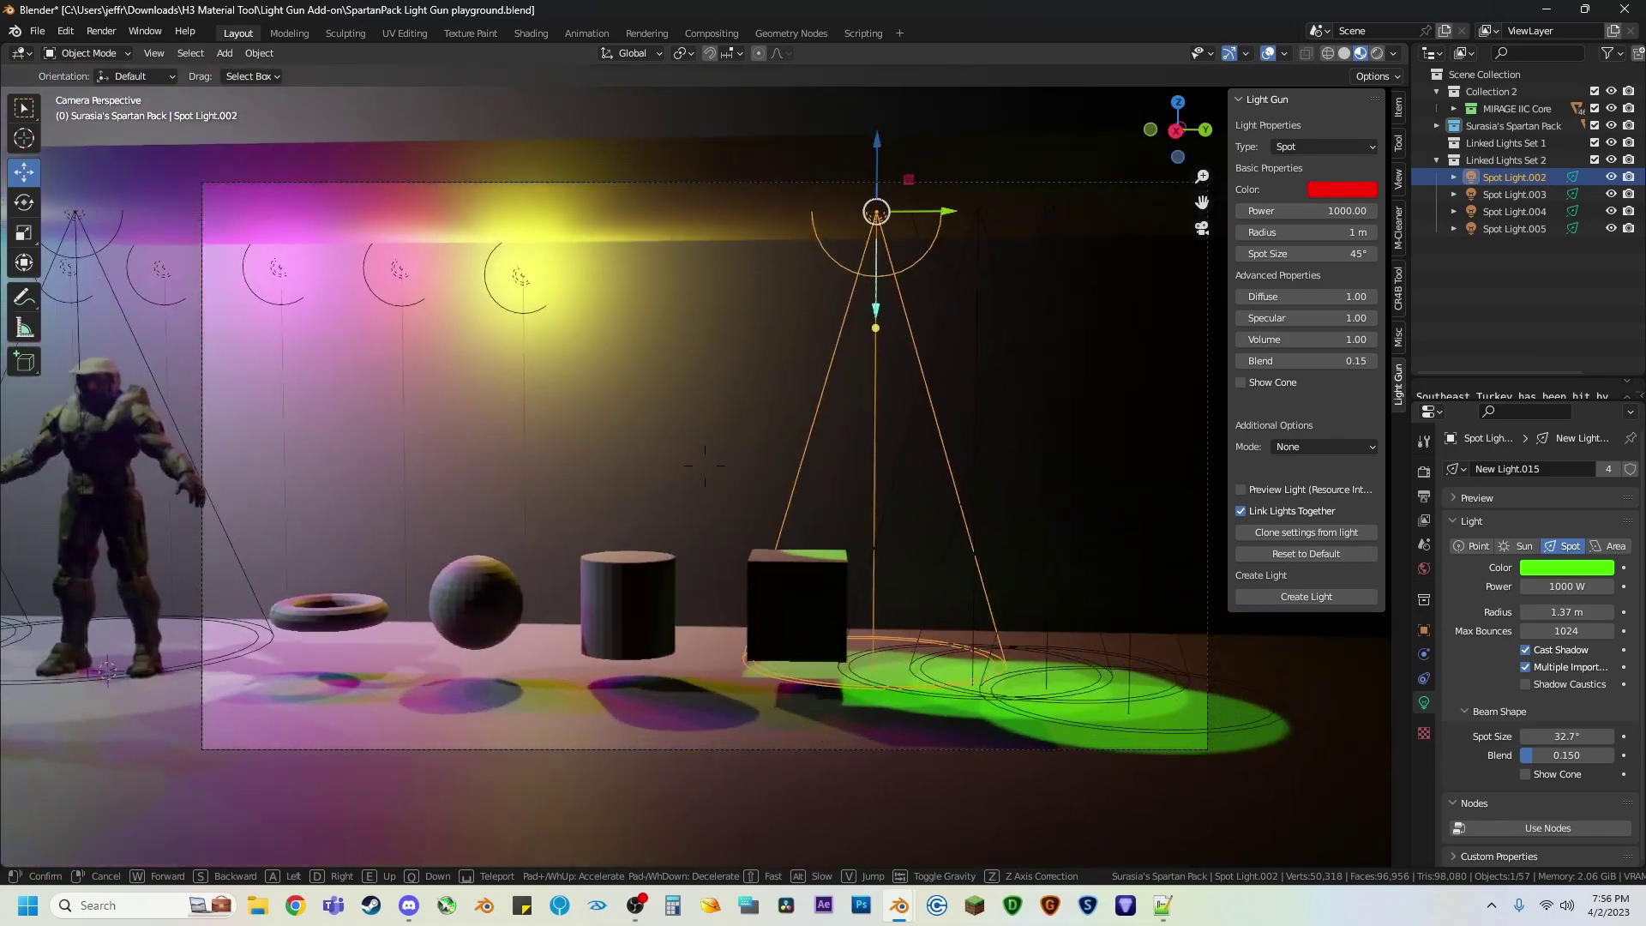
key(d)
key(a)
key(d)
key(d)
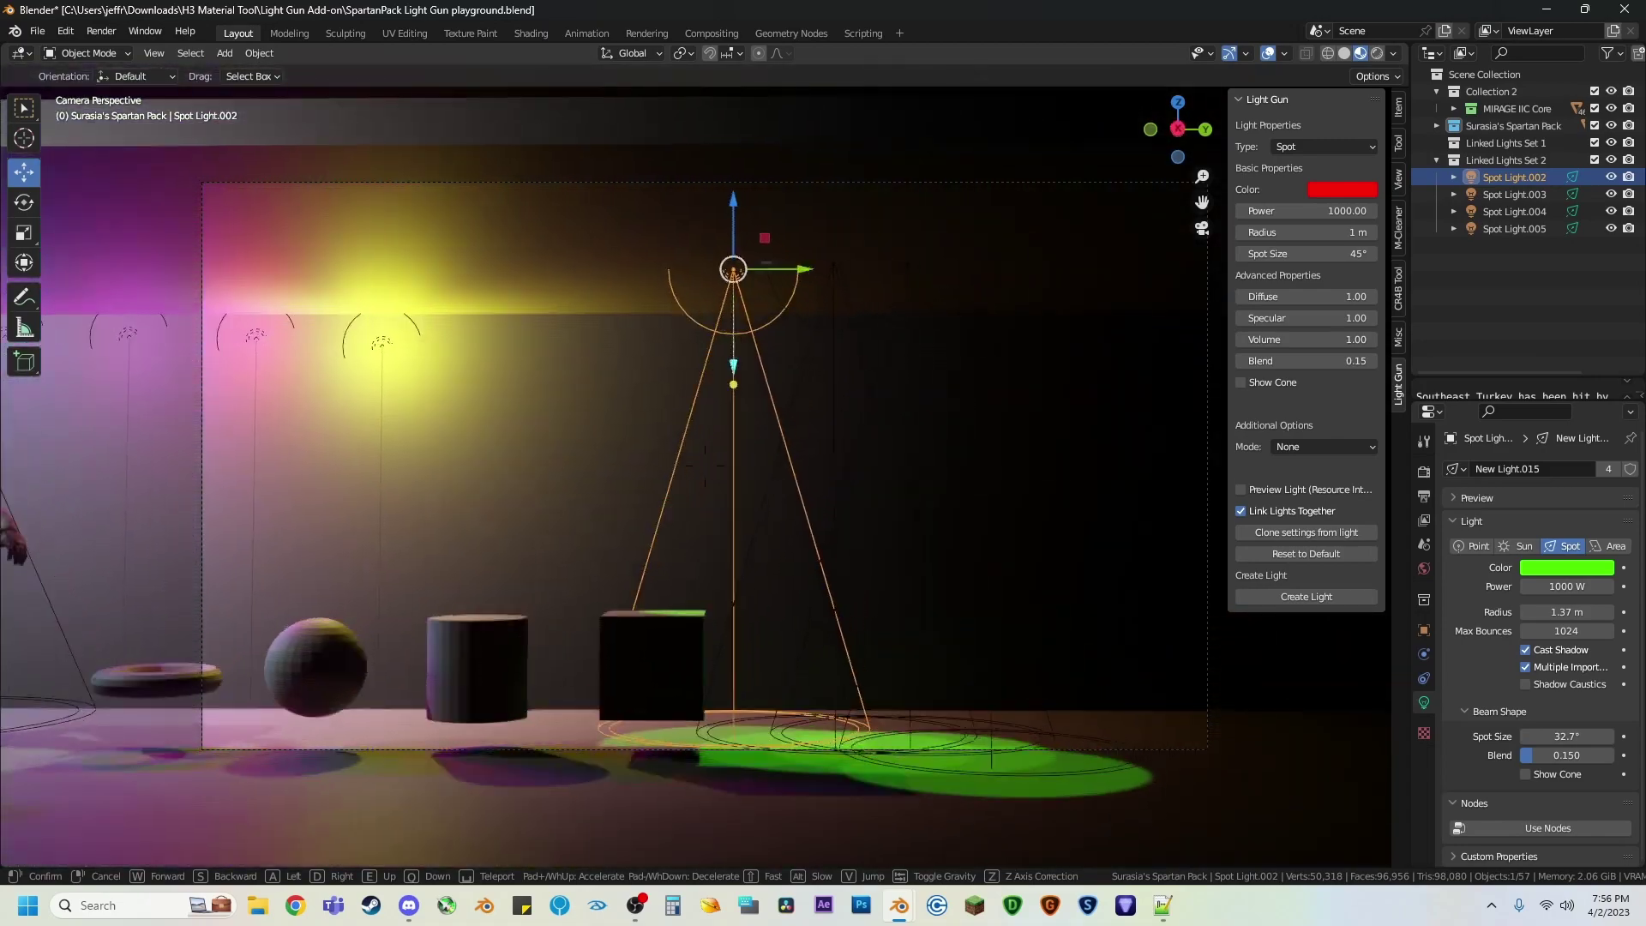
key(w)
key(e)
click(716, 553)
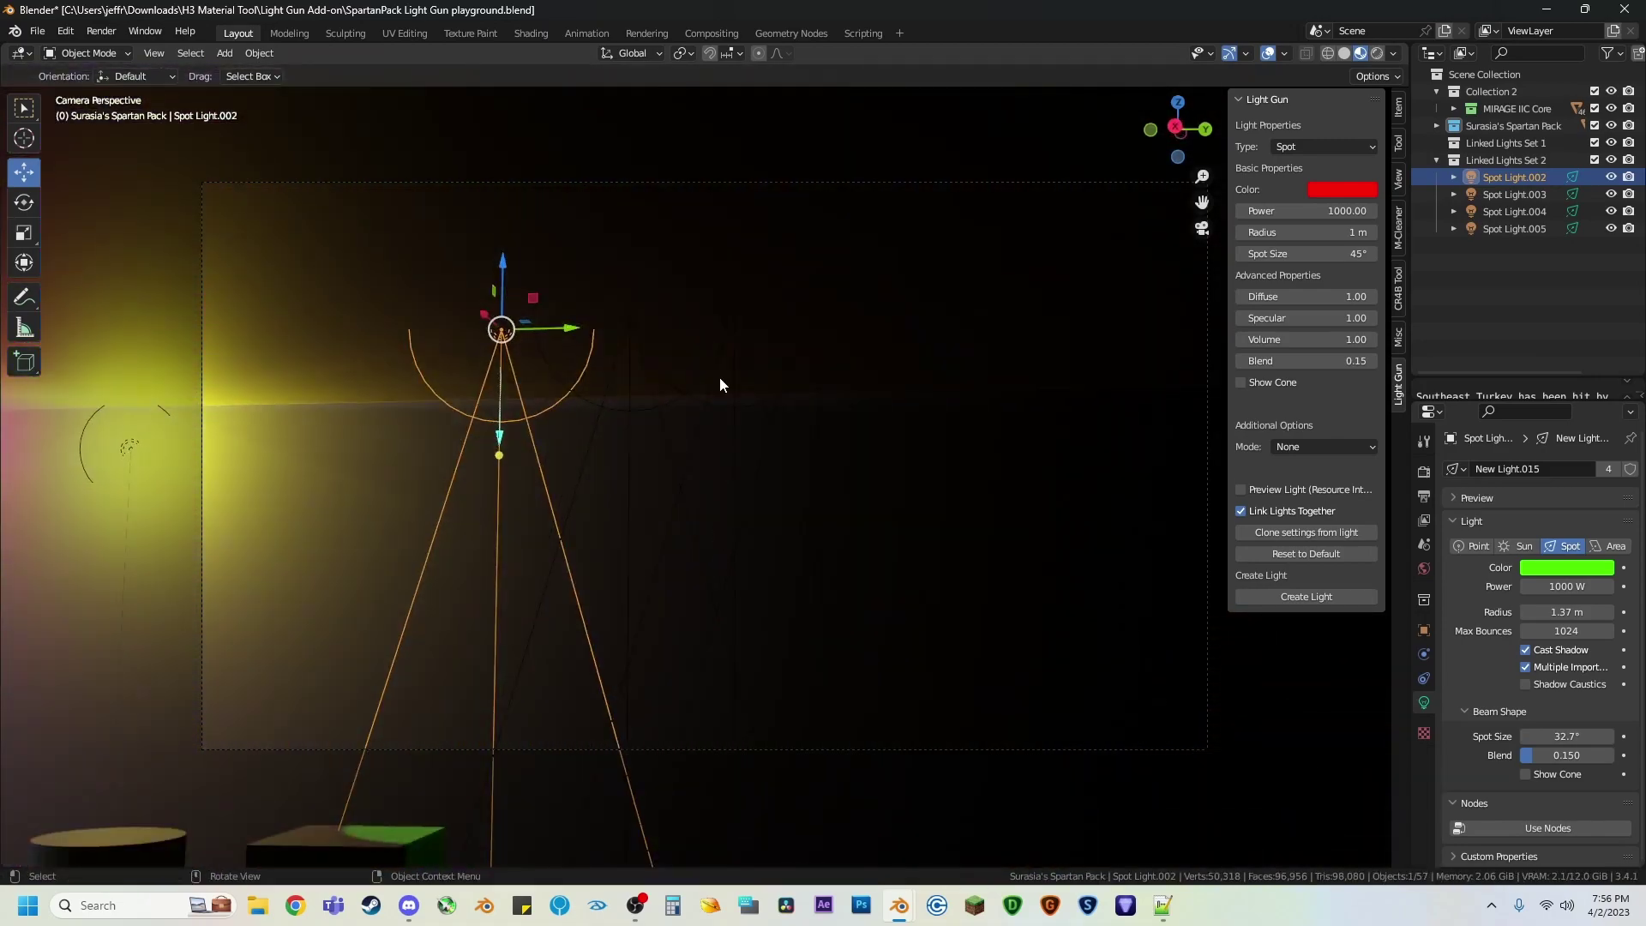
shift+click(676, 403)
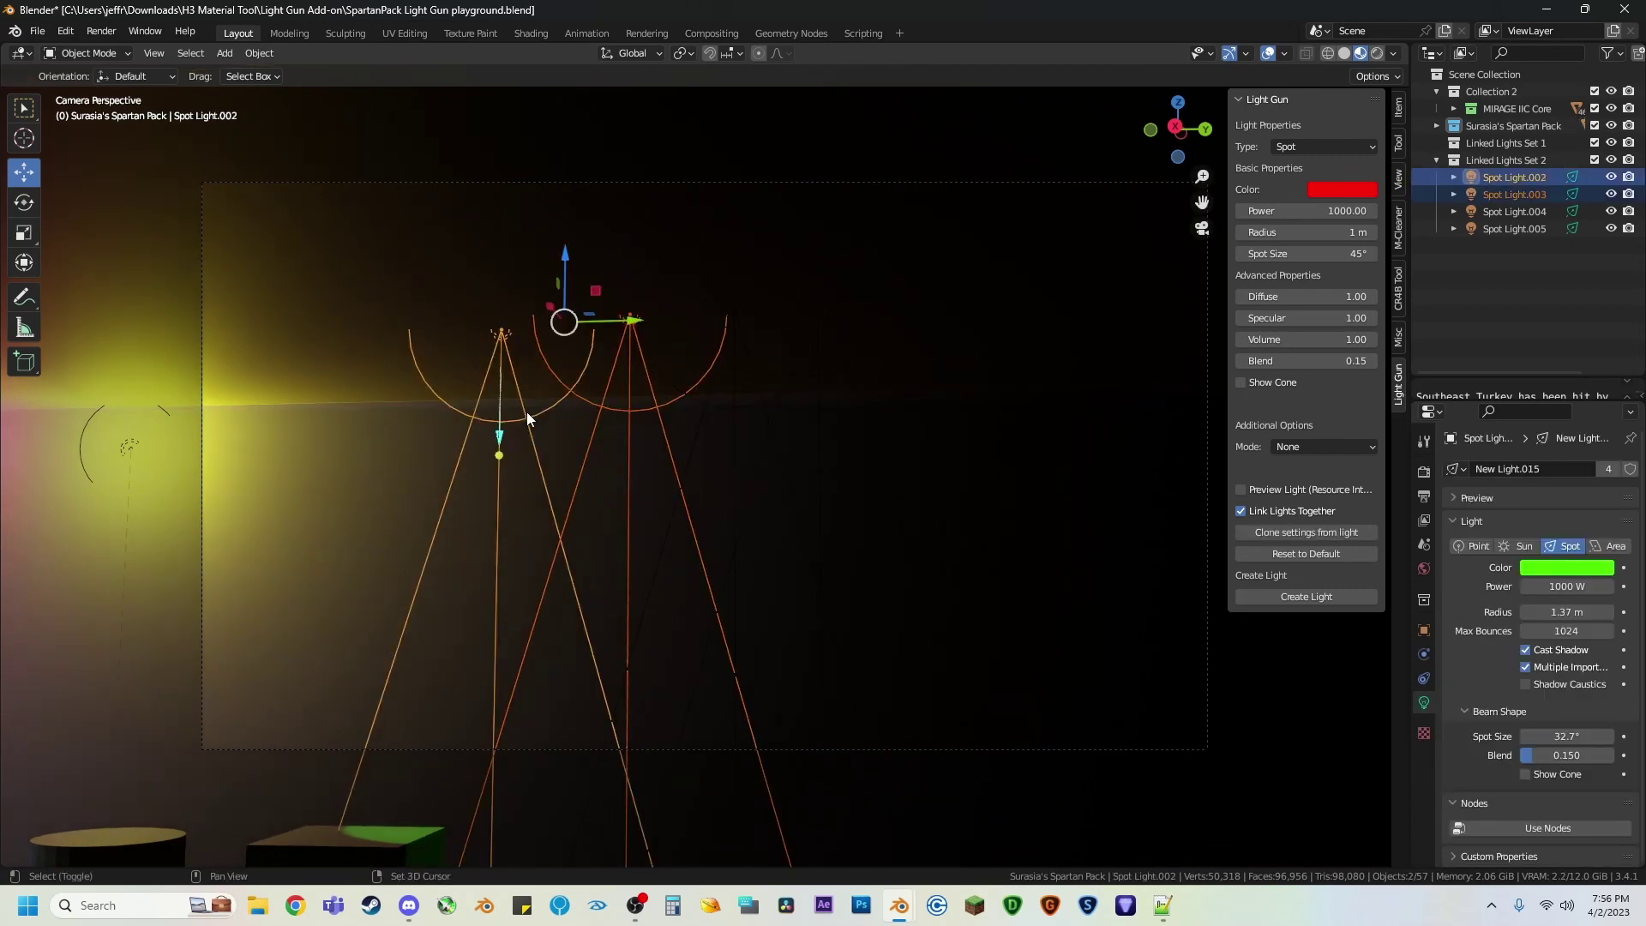
shift+click(732, 413)
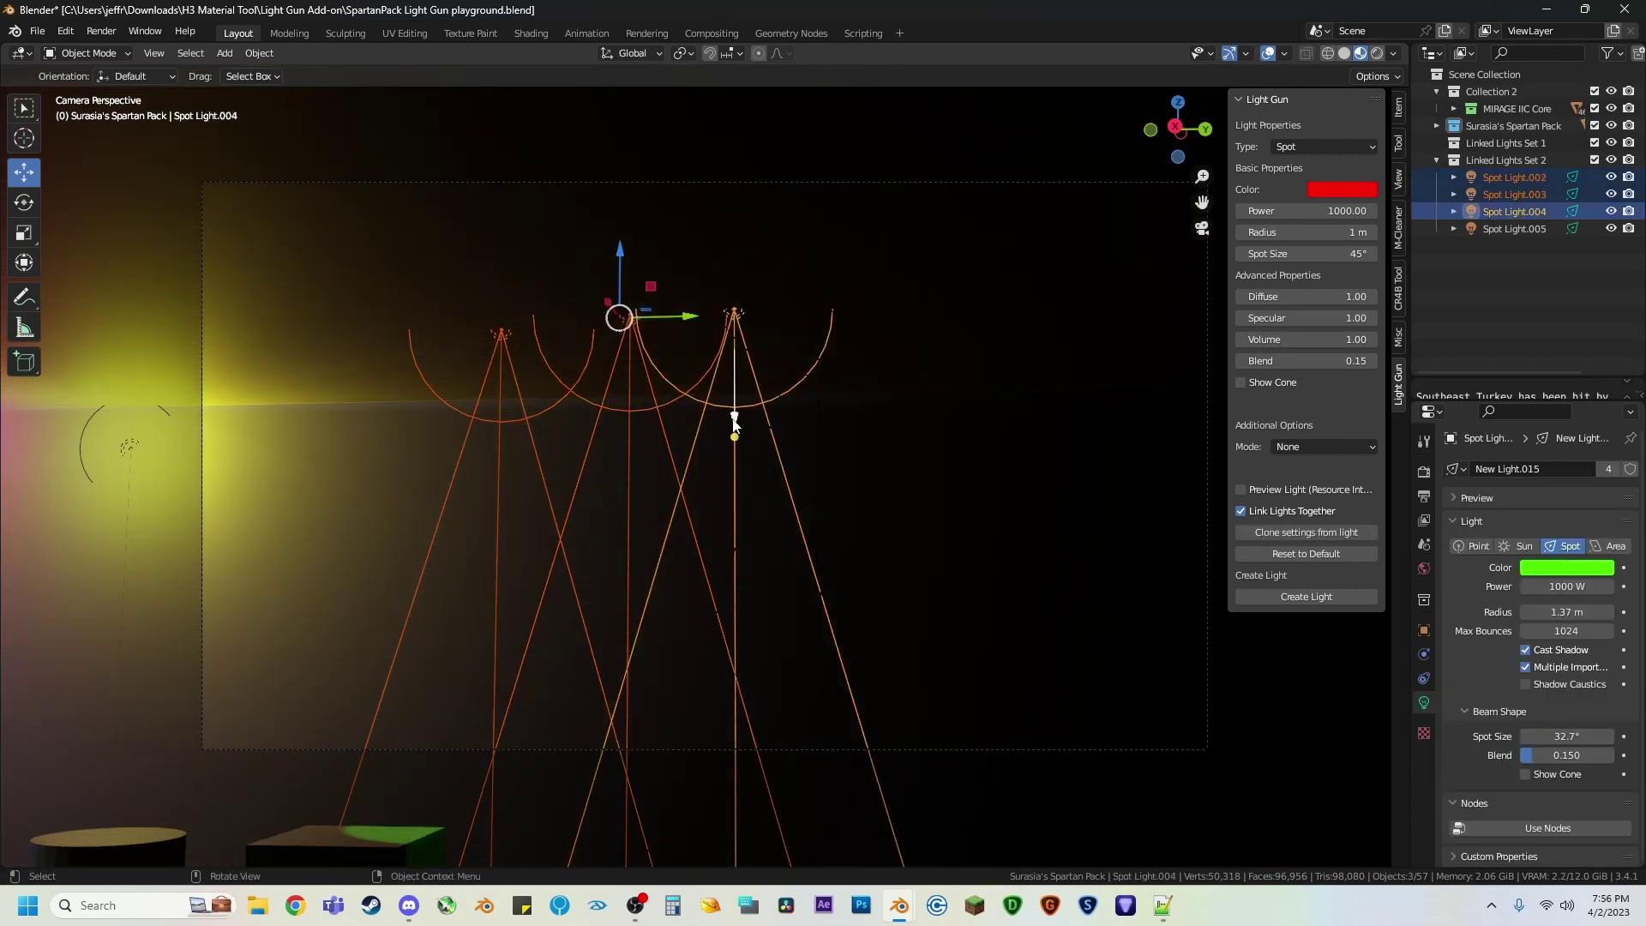
key(Delete)
Step: Set the Light Gun's mode to Orbit and turn off linking of newly created lights
key(shift+grave)
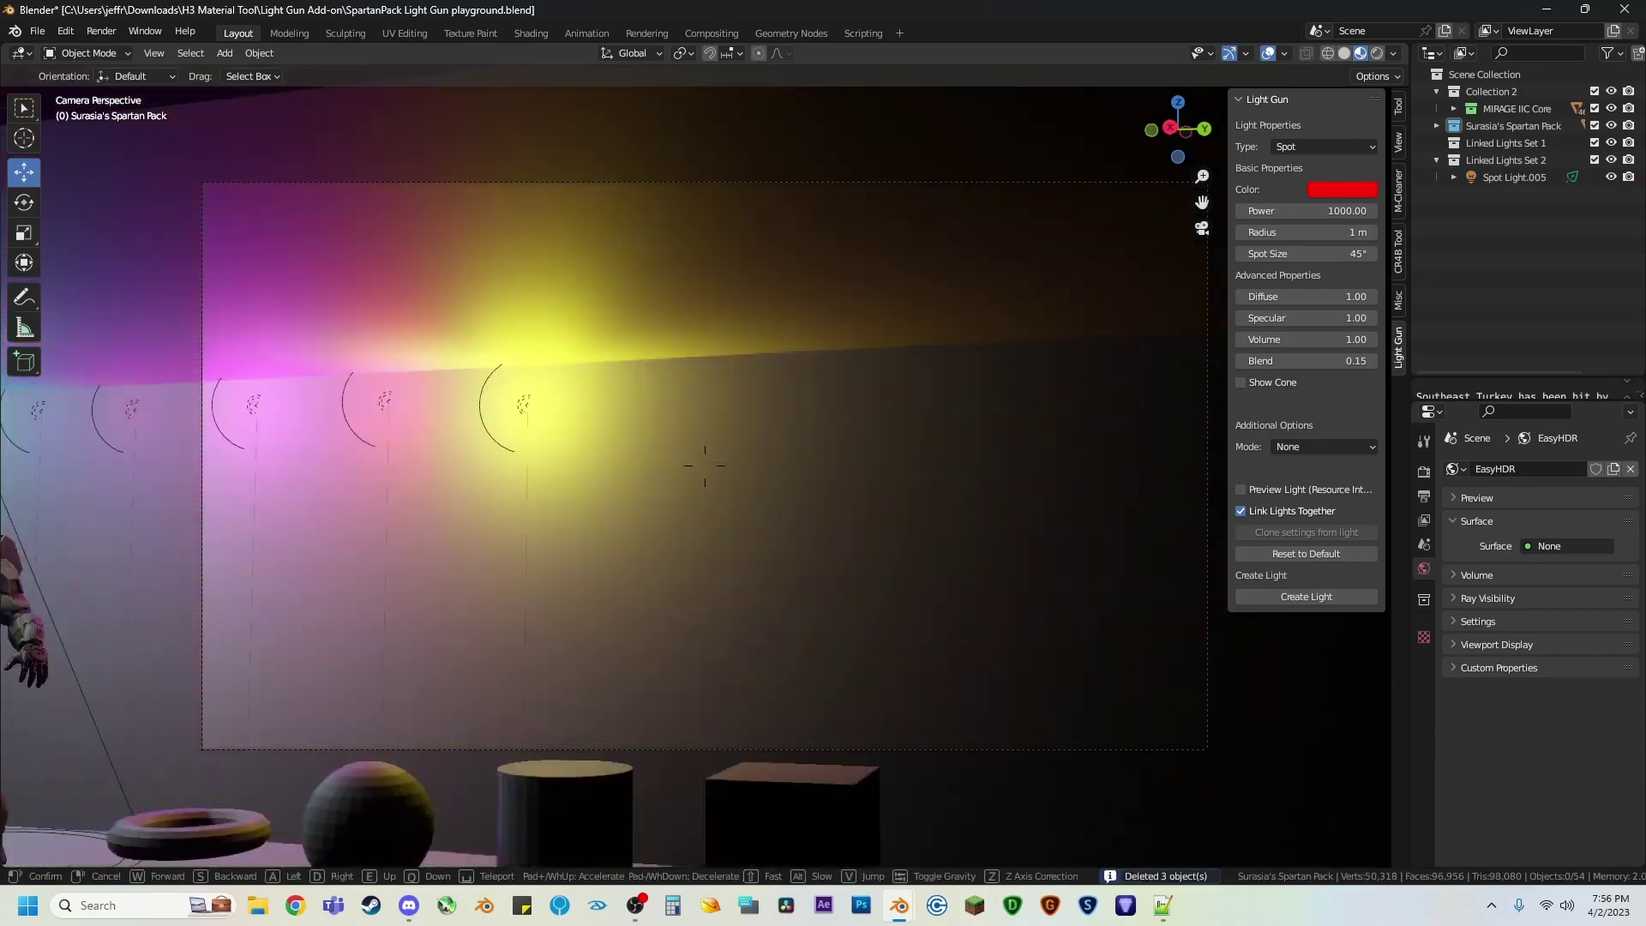
key(a)
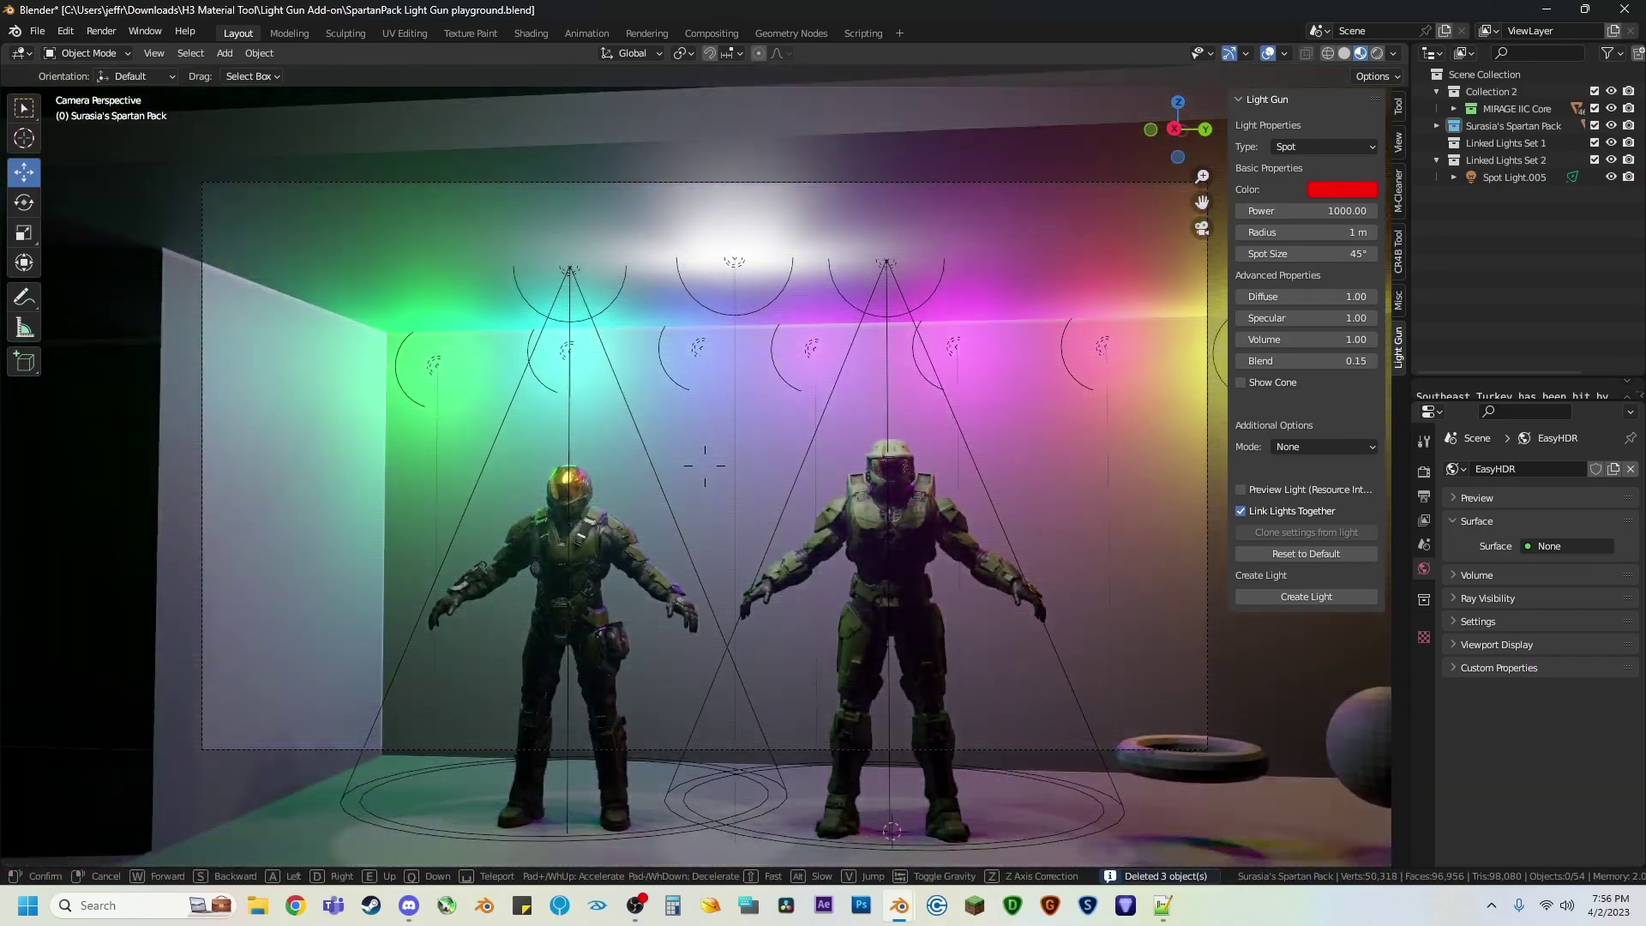
click(773, 489)
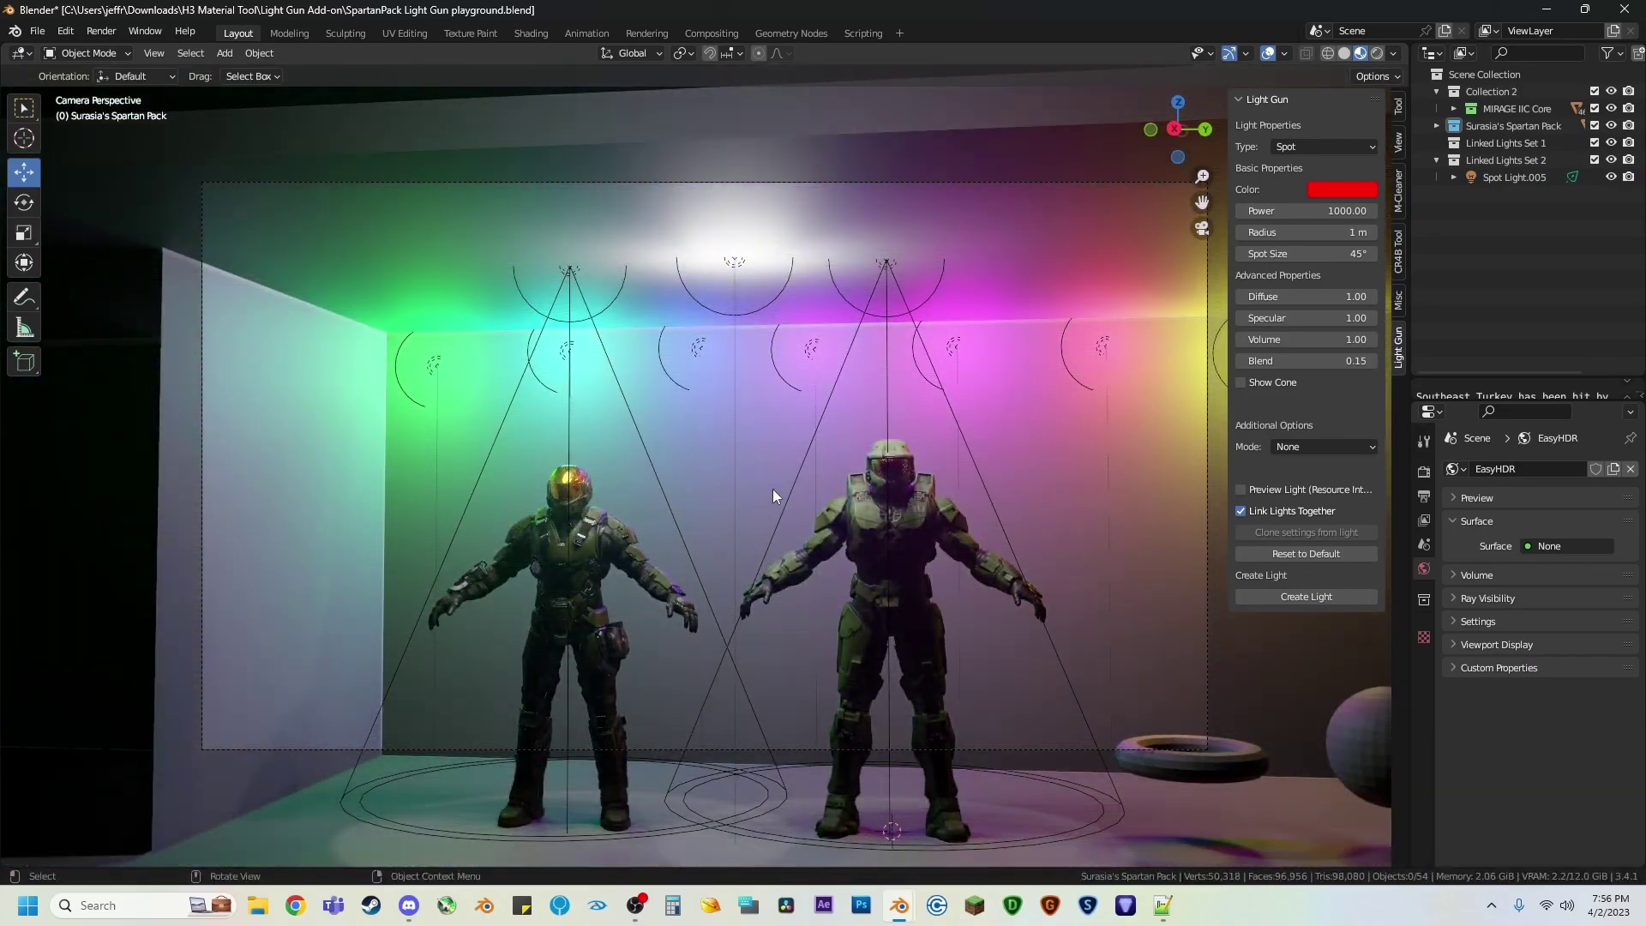
click(1319, 142)
click(1319, 444)
click(1330, 445)
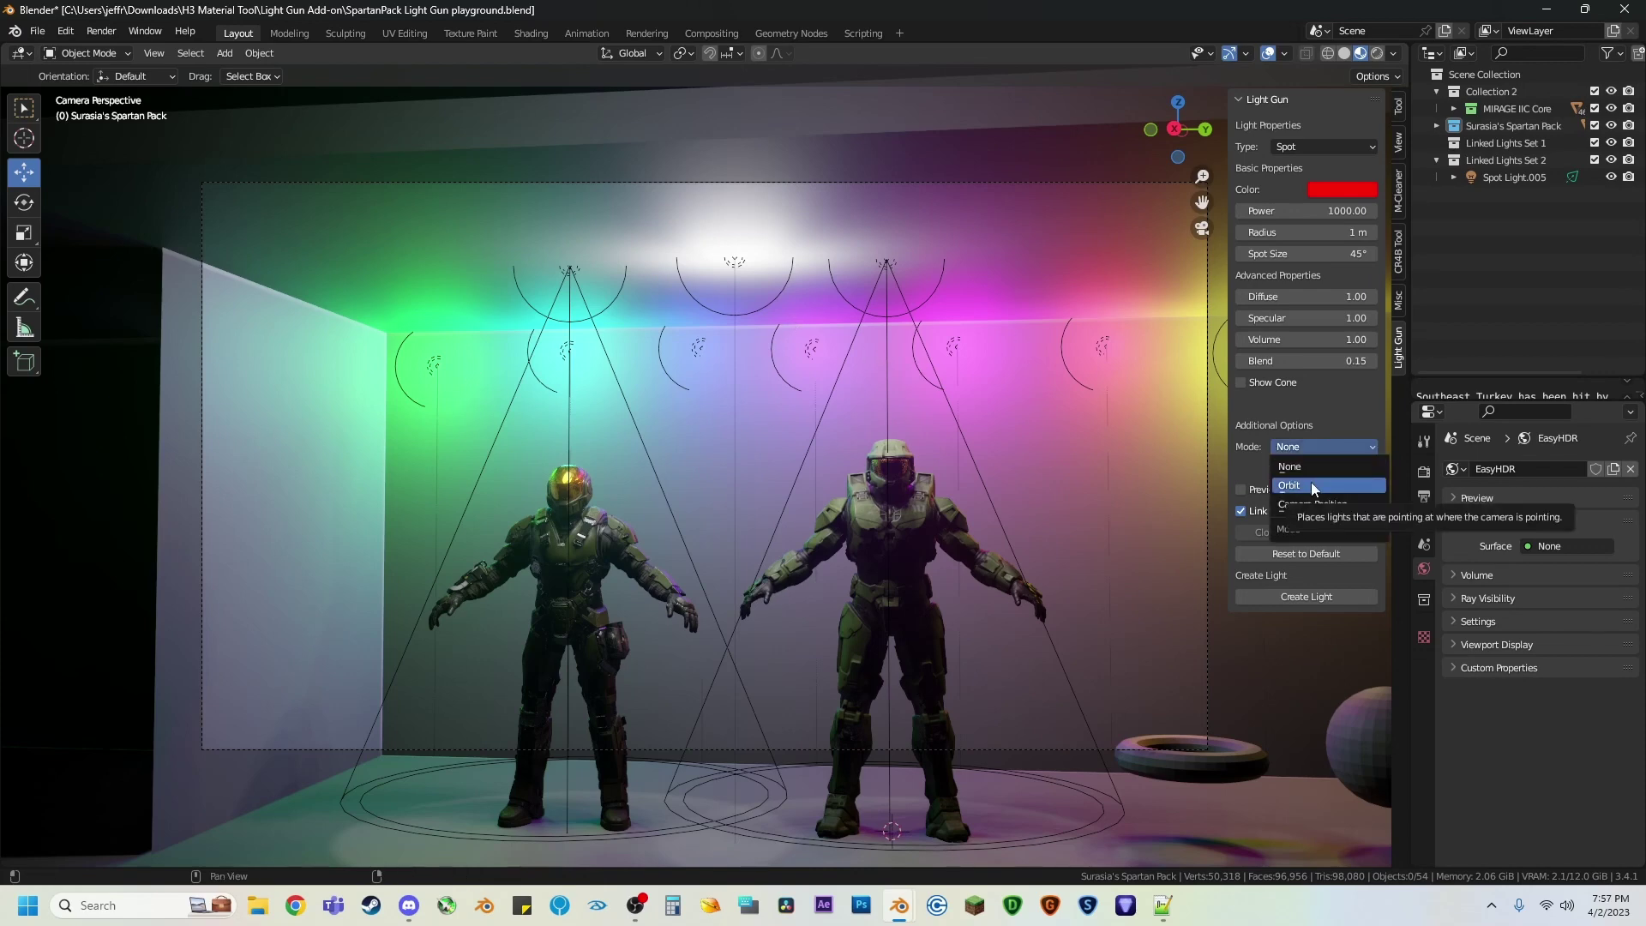
click(1311, 485)
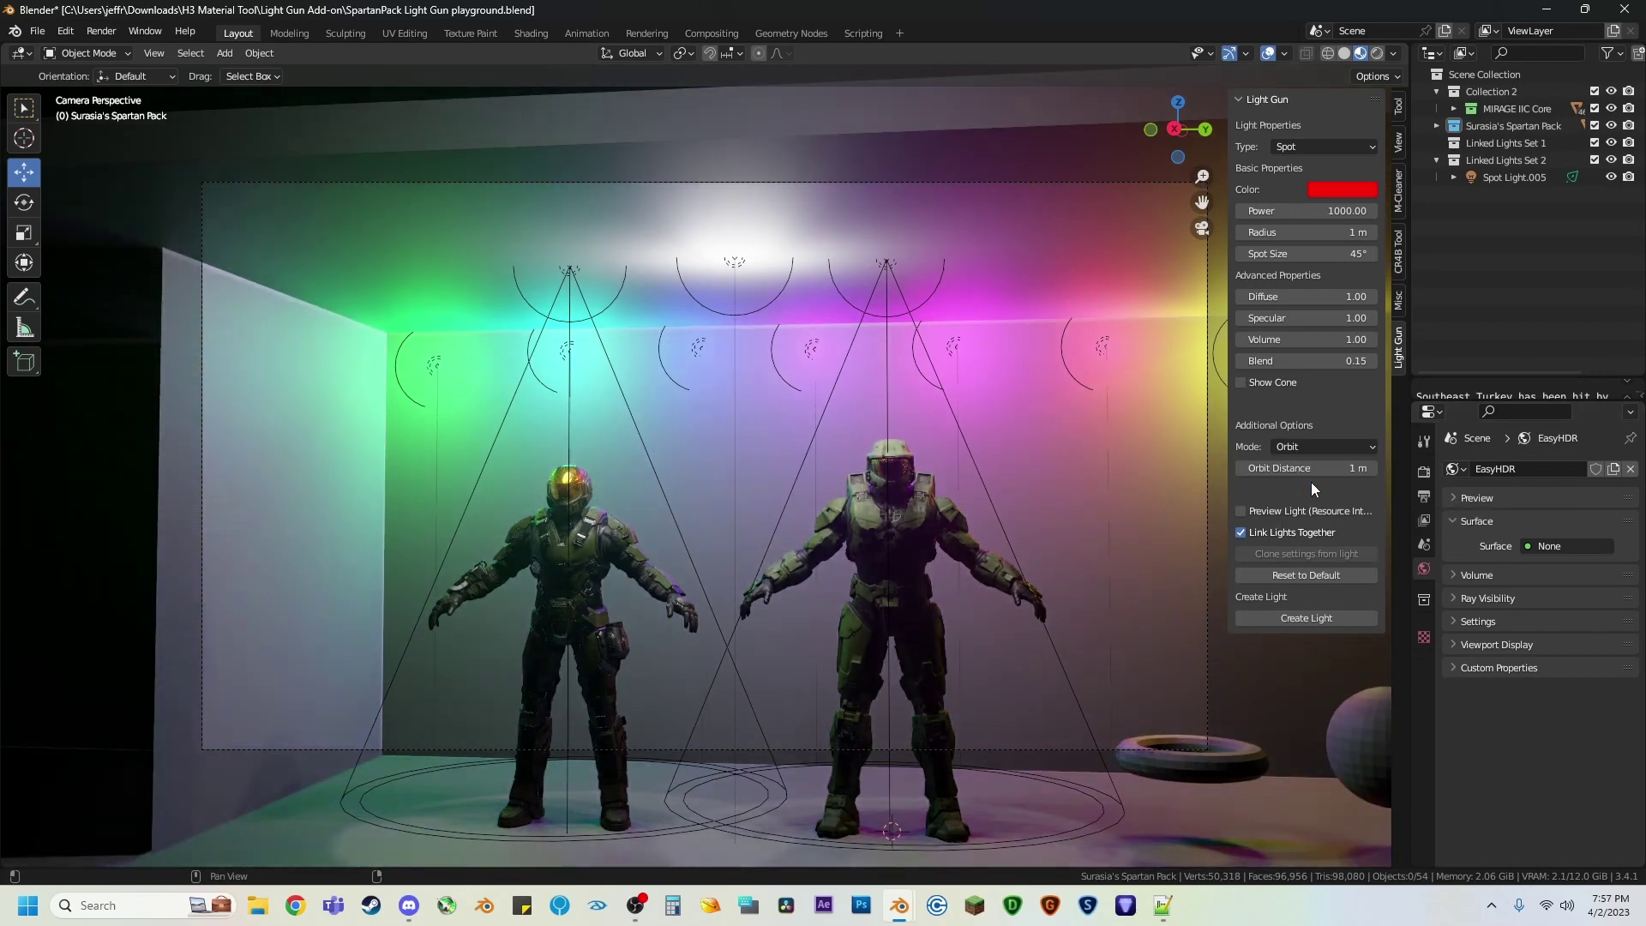
click(1240, 532)
Step: Create a red spot light in Orbit mode aimed at the side wall next to the gold-visored figure
key(shift+grave)
key(w)
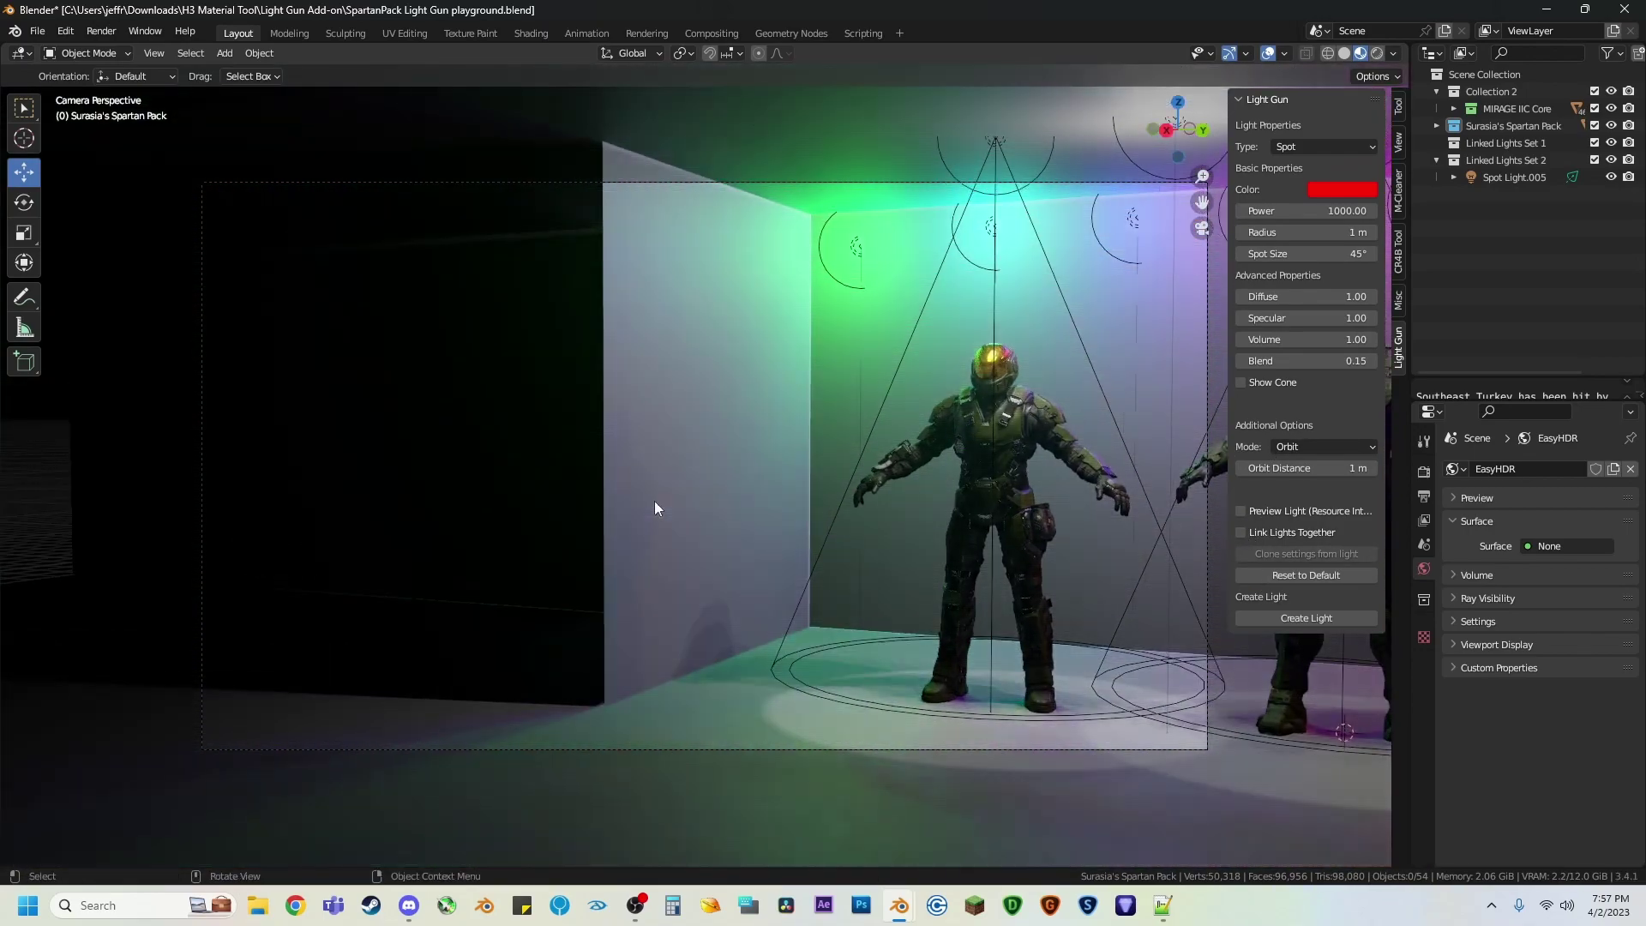
key(Return)
click(1260, 611)
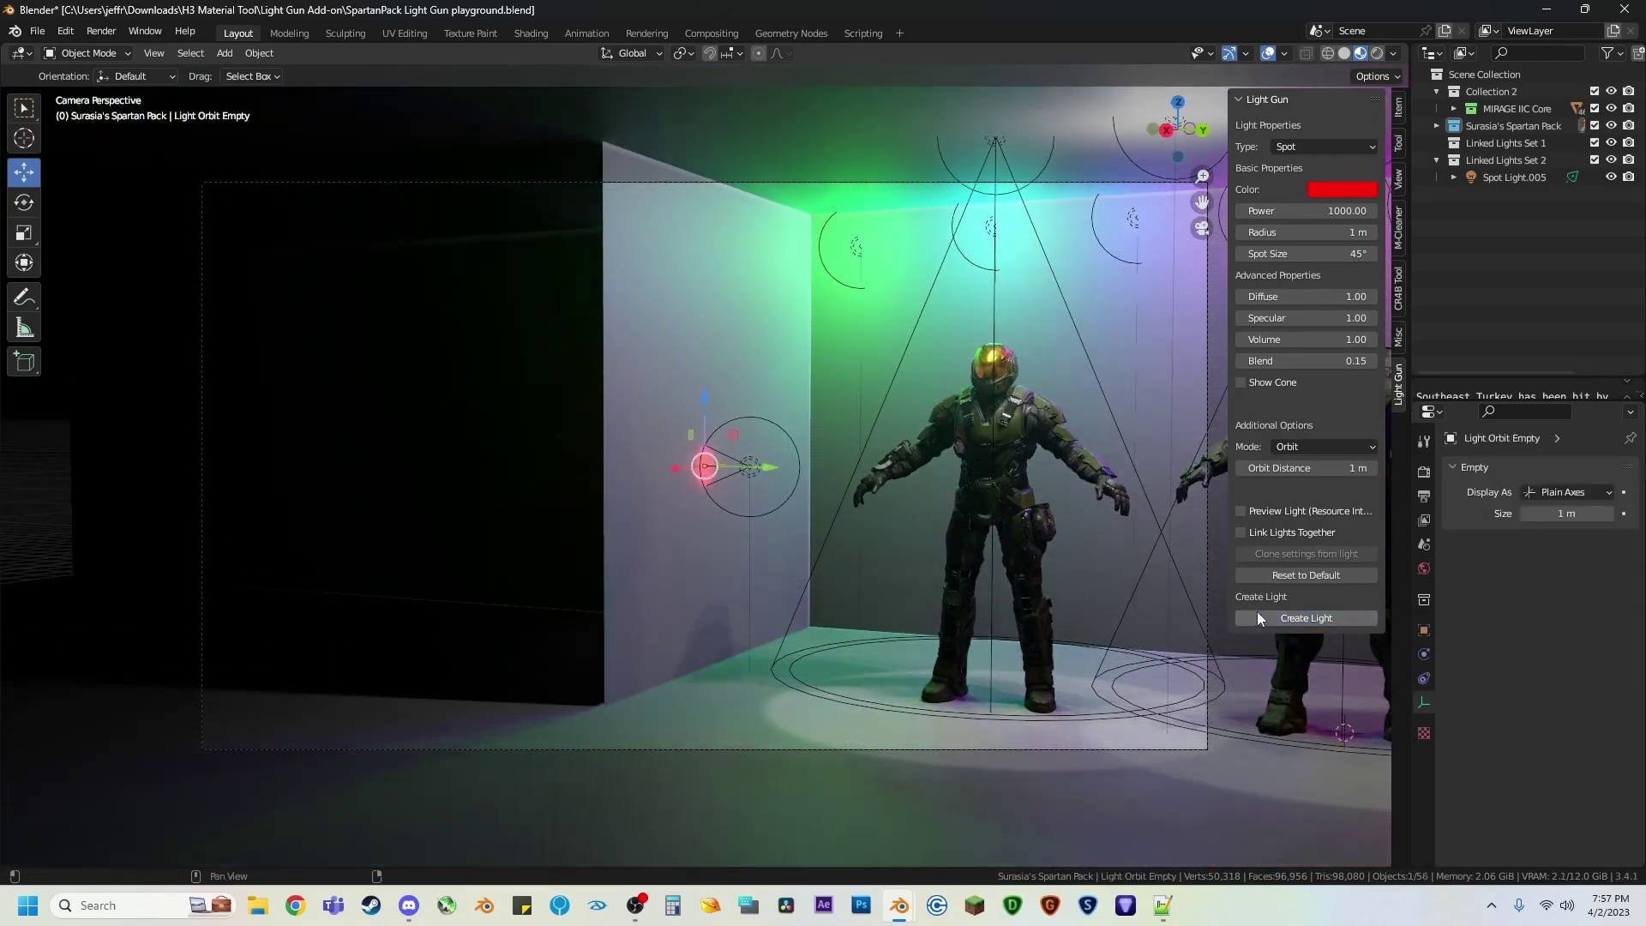
key(shift+grave)
key(w)
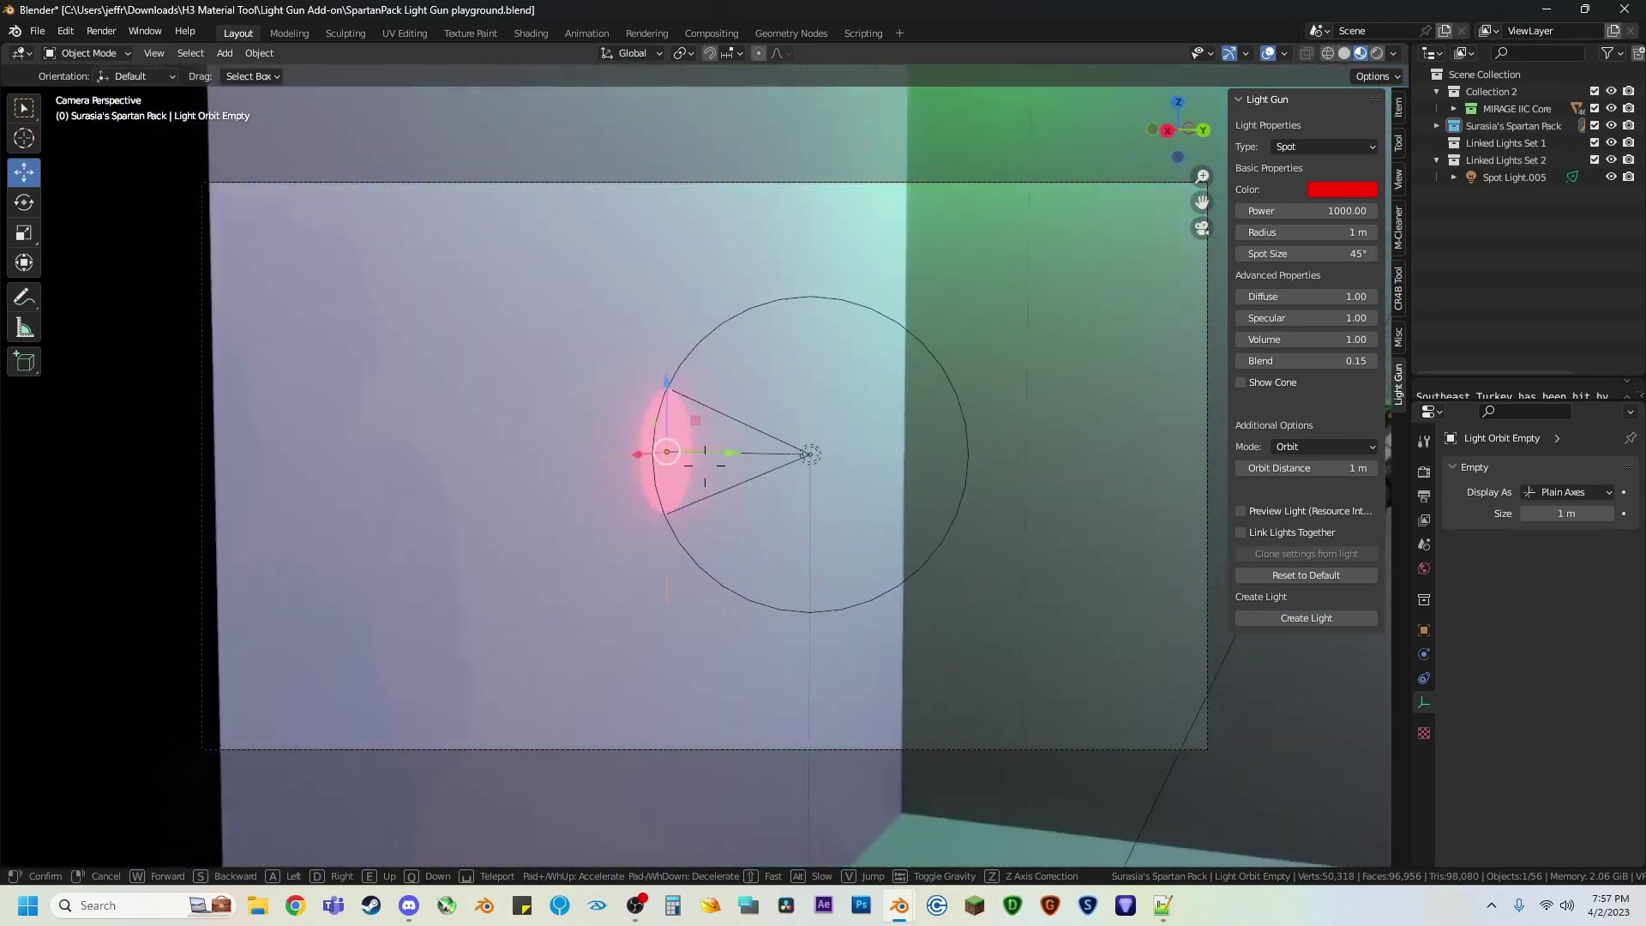
click(742, 496)
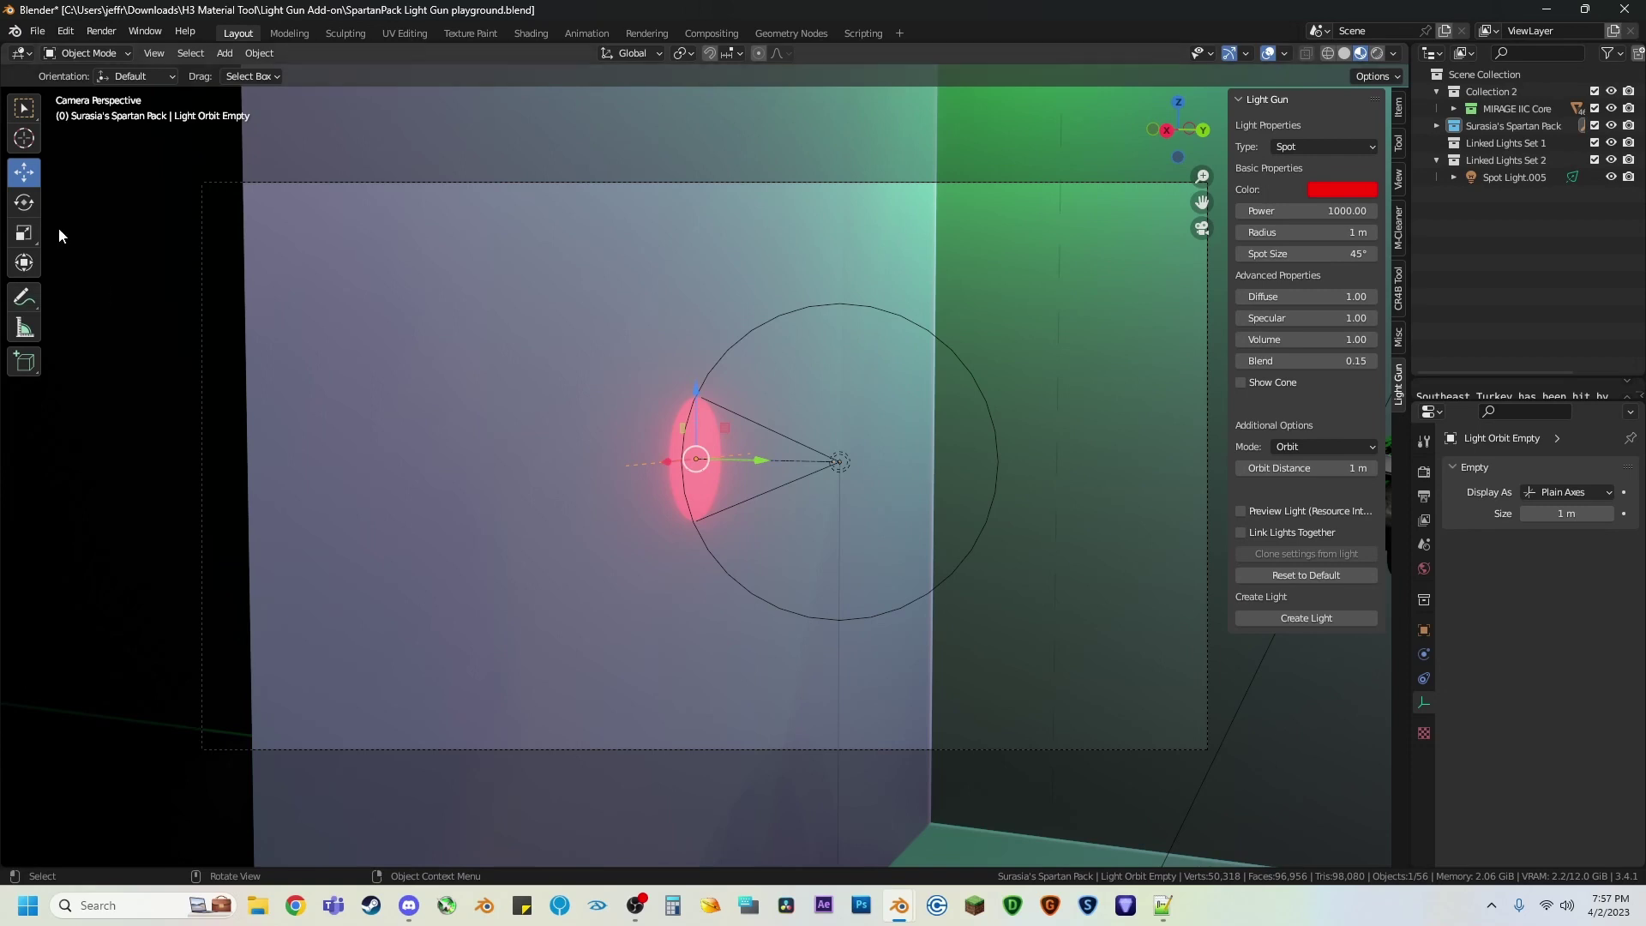
Step: Try rotating the orbit empty on the side wall to swing its spot light, and undo the rotation
click(24, 202)
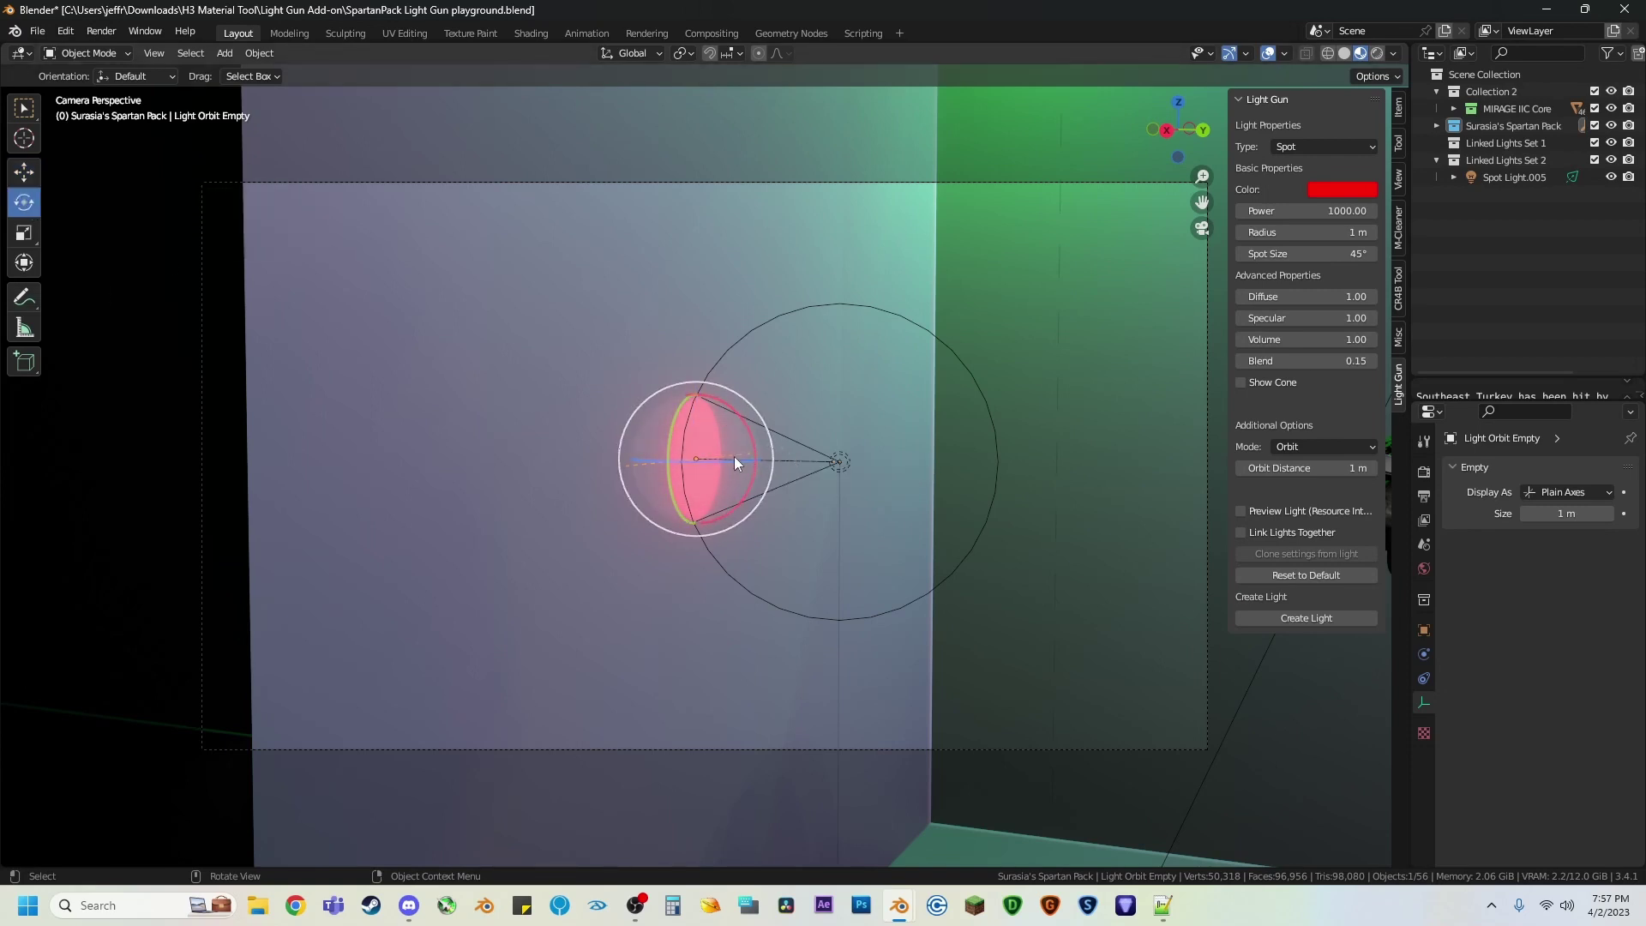
mouse_move(717, 464)
mouse_down()
mouse_move(617, 393)
mouse_move(614, 477)
mouse_move(563, 394)
mouse_move(661, 360)
mouse_move(635, 463)
mouse_move(717, 461)
mouse_up()
scroll(717, 461, down, 5)
shift+middle_drag(840, 456, 738, 447)
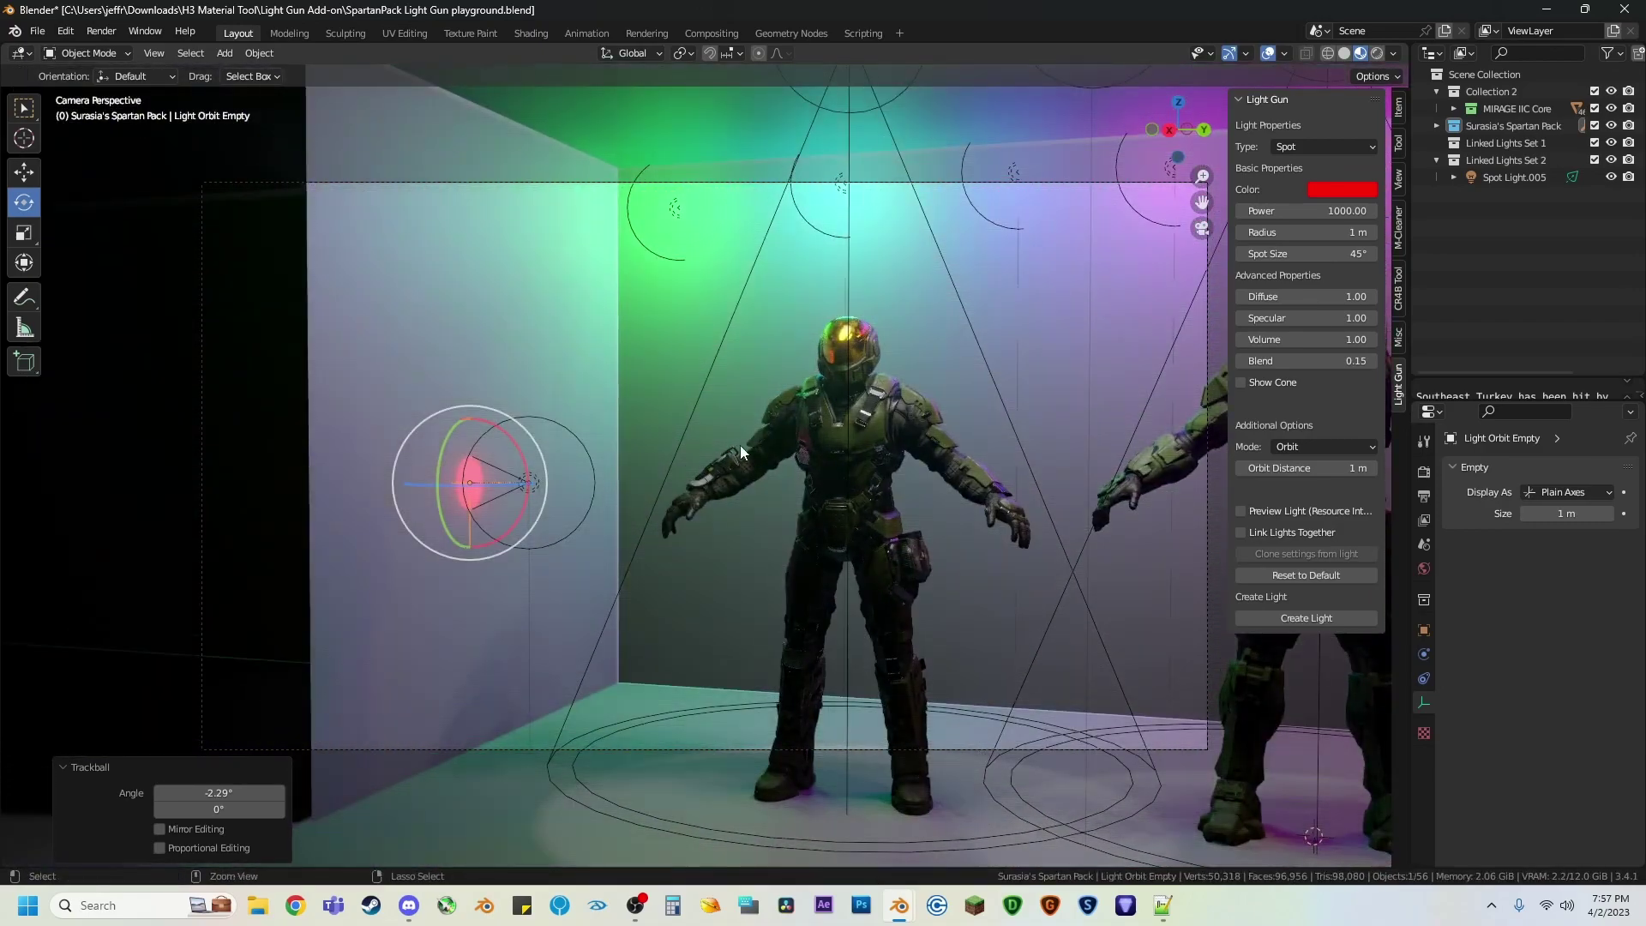
key(ctrl+z)
Step: Delete the side wall's spot light and create one aimed at the gold-visored figure's helmet with an orbit distance of 2 m
click(746, 470)
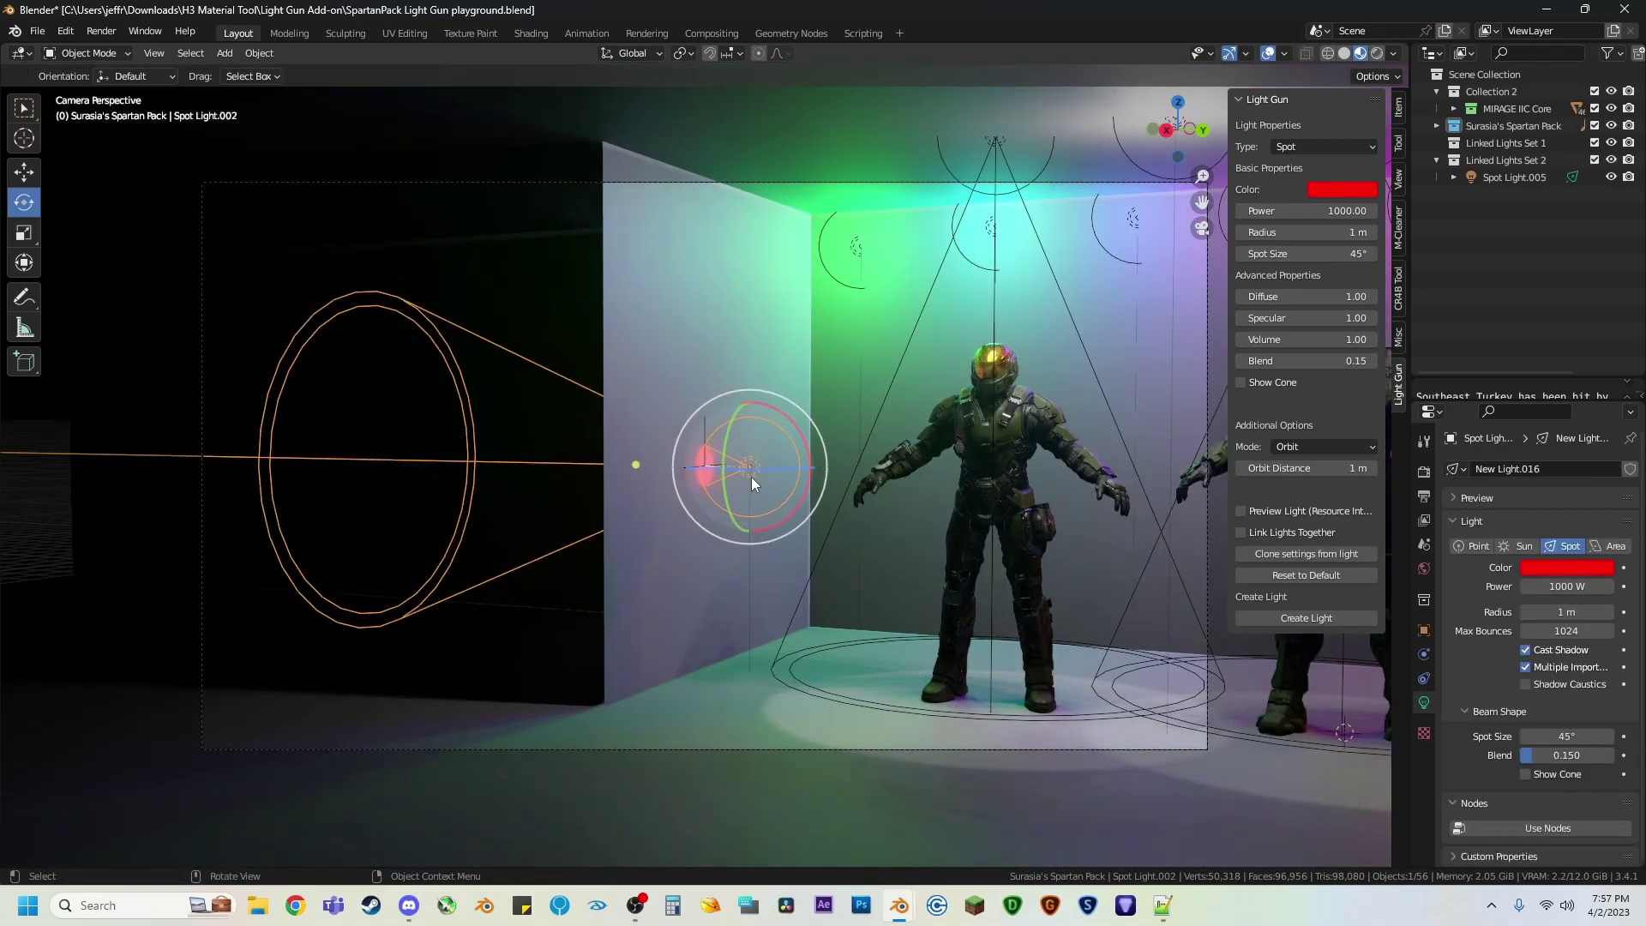
key(Delete)
key(shift+grave)
key(w)
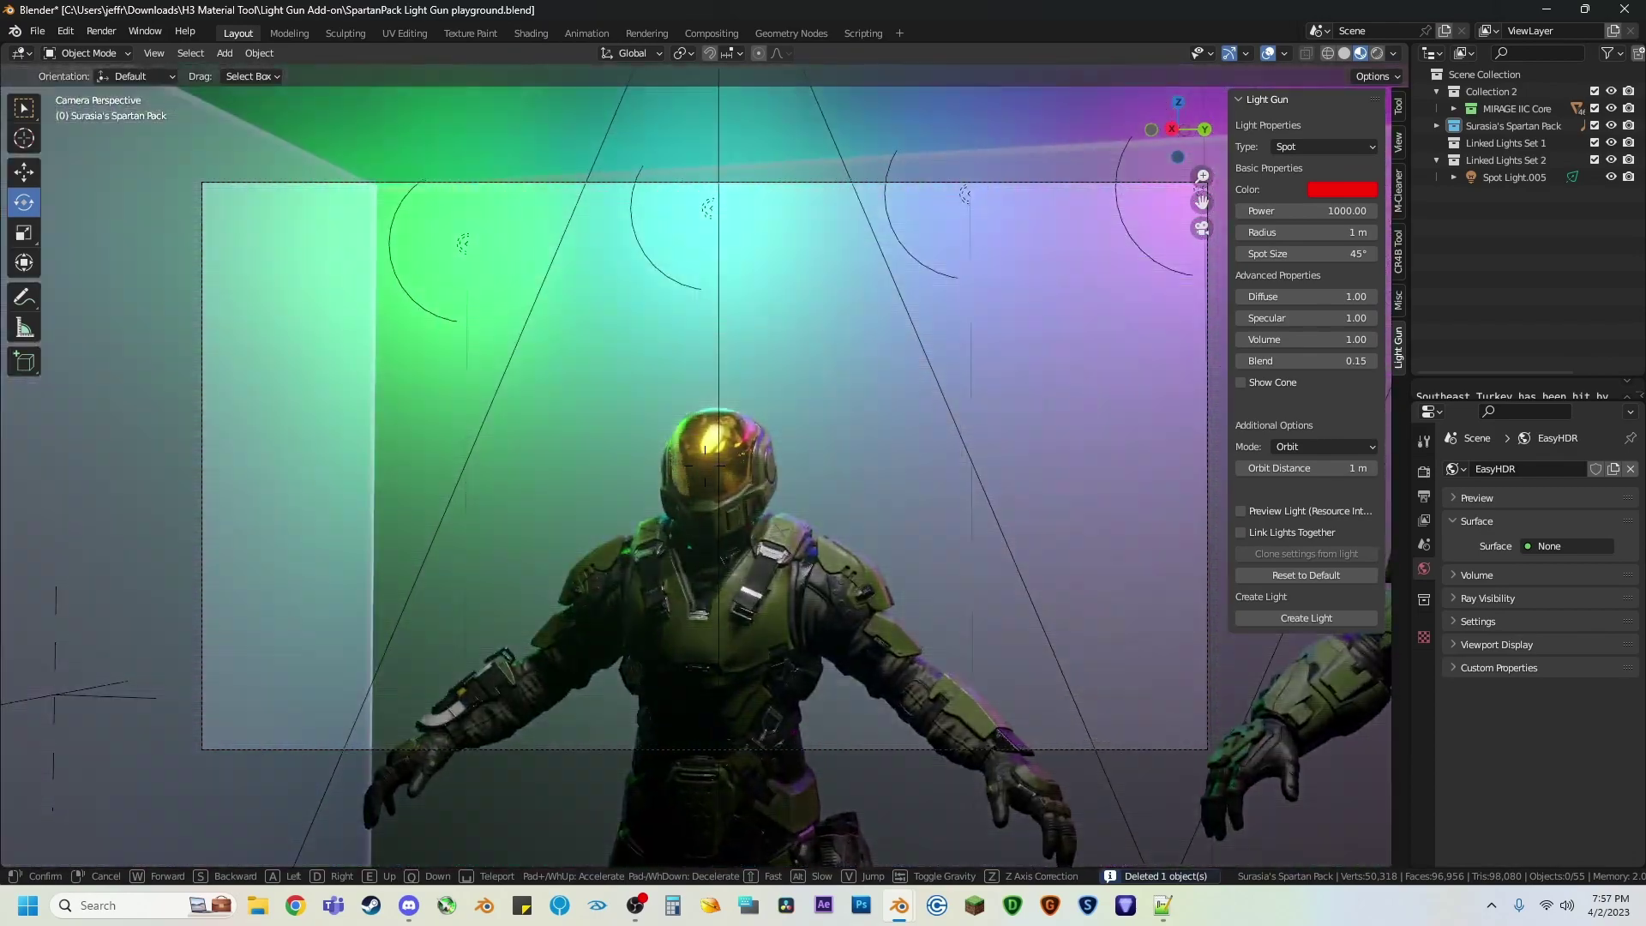
click(745, 470)
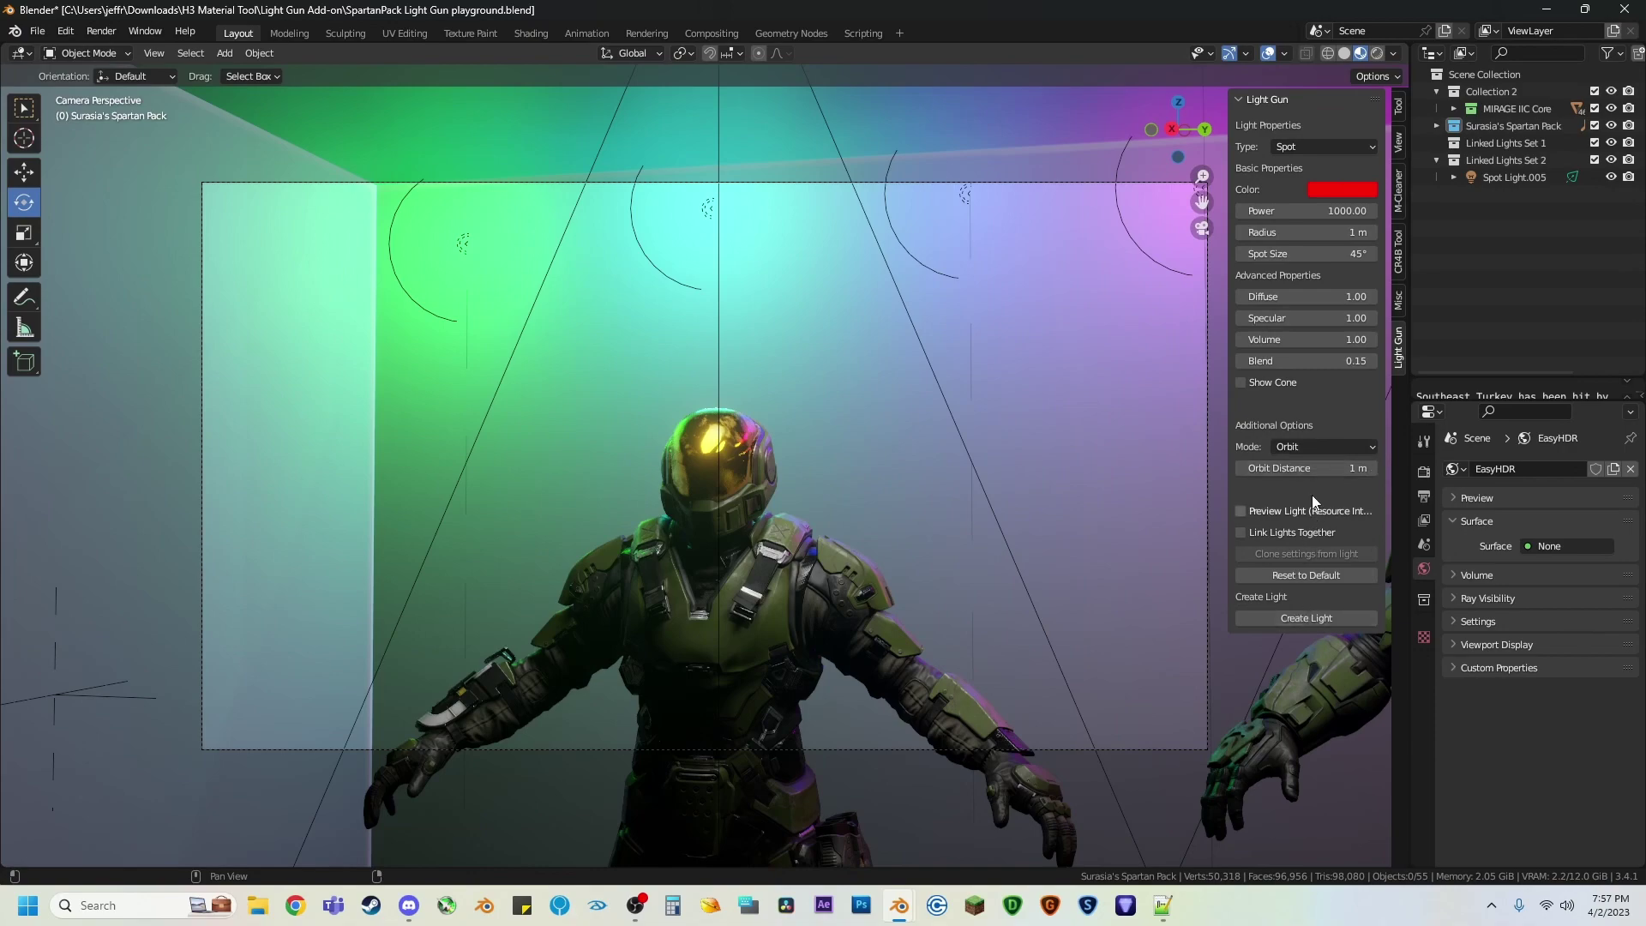
double_click(1314, 467)
key(Return)
click(1311, 617)
Step: Rotate the orbit empty at the helmet freely, plus about 61.5° around the view axis, to swing the spot light above the head
key(shift+grave)
key(d)
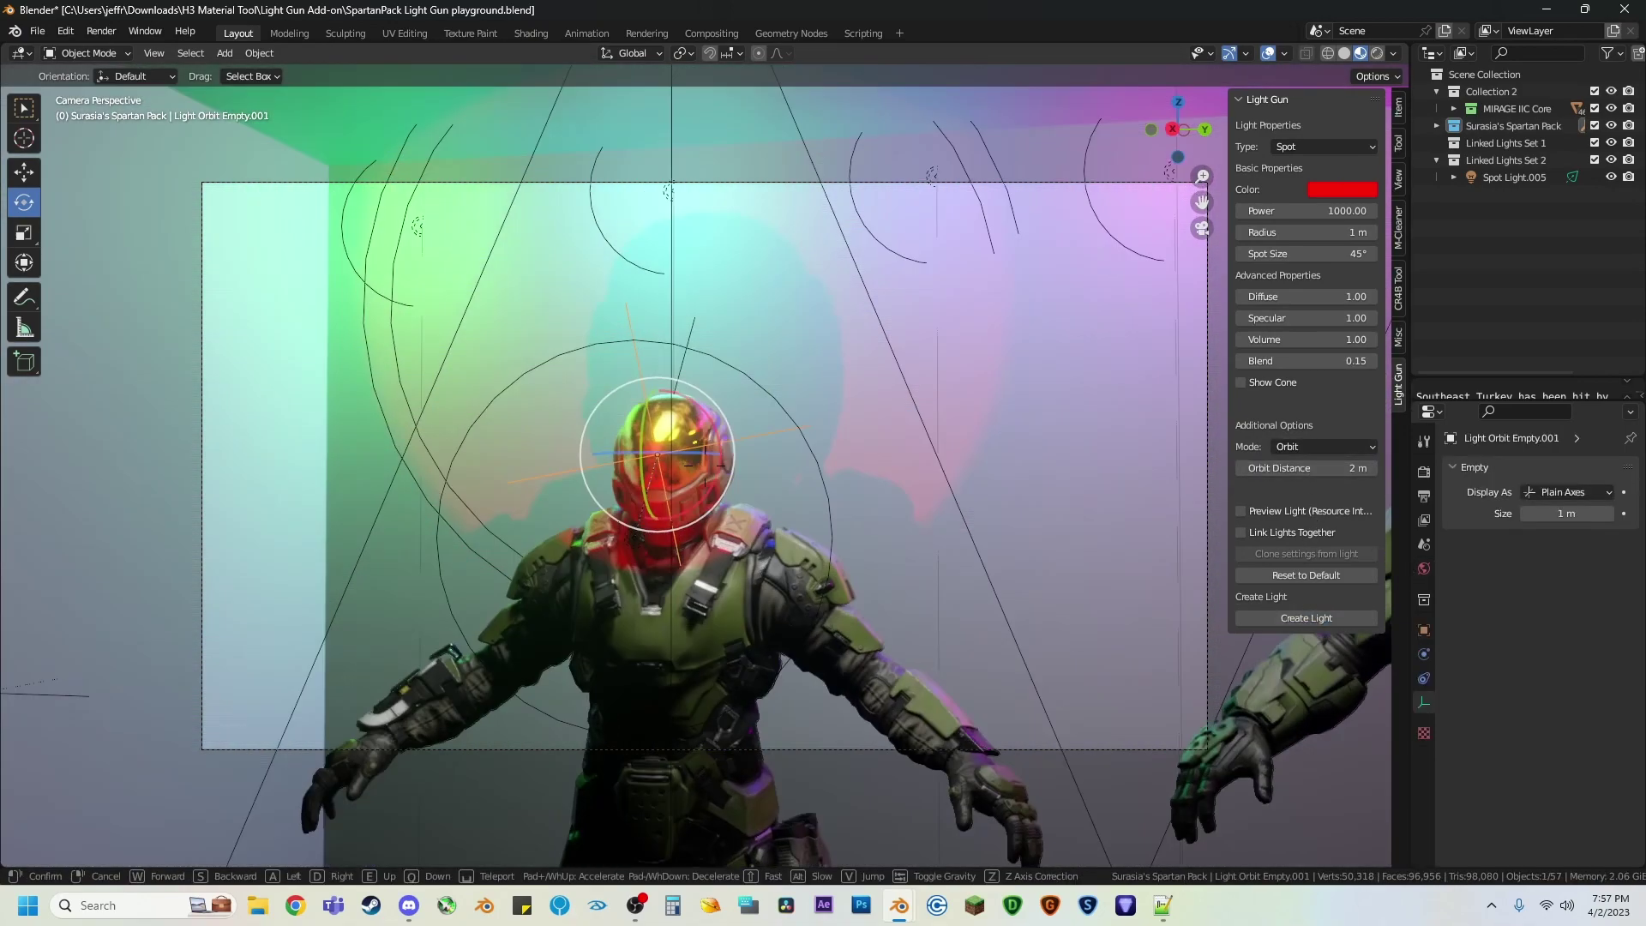
key(w)
click(846, 490)
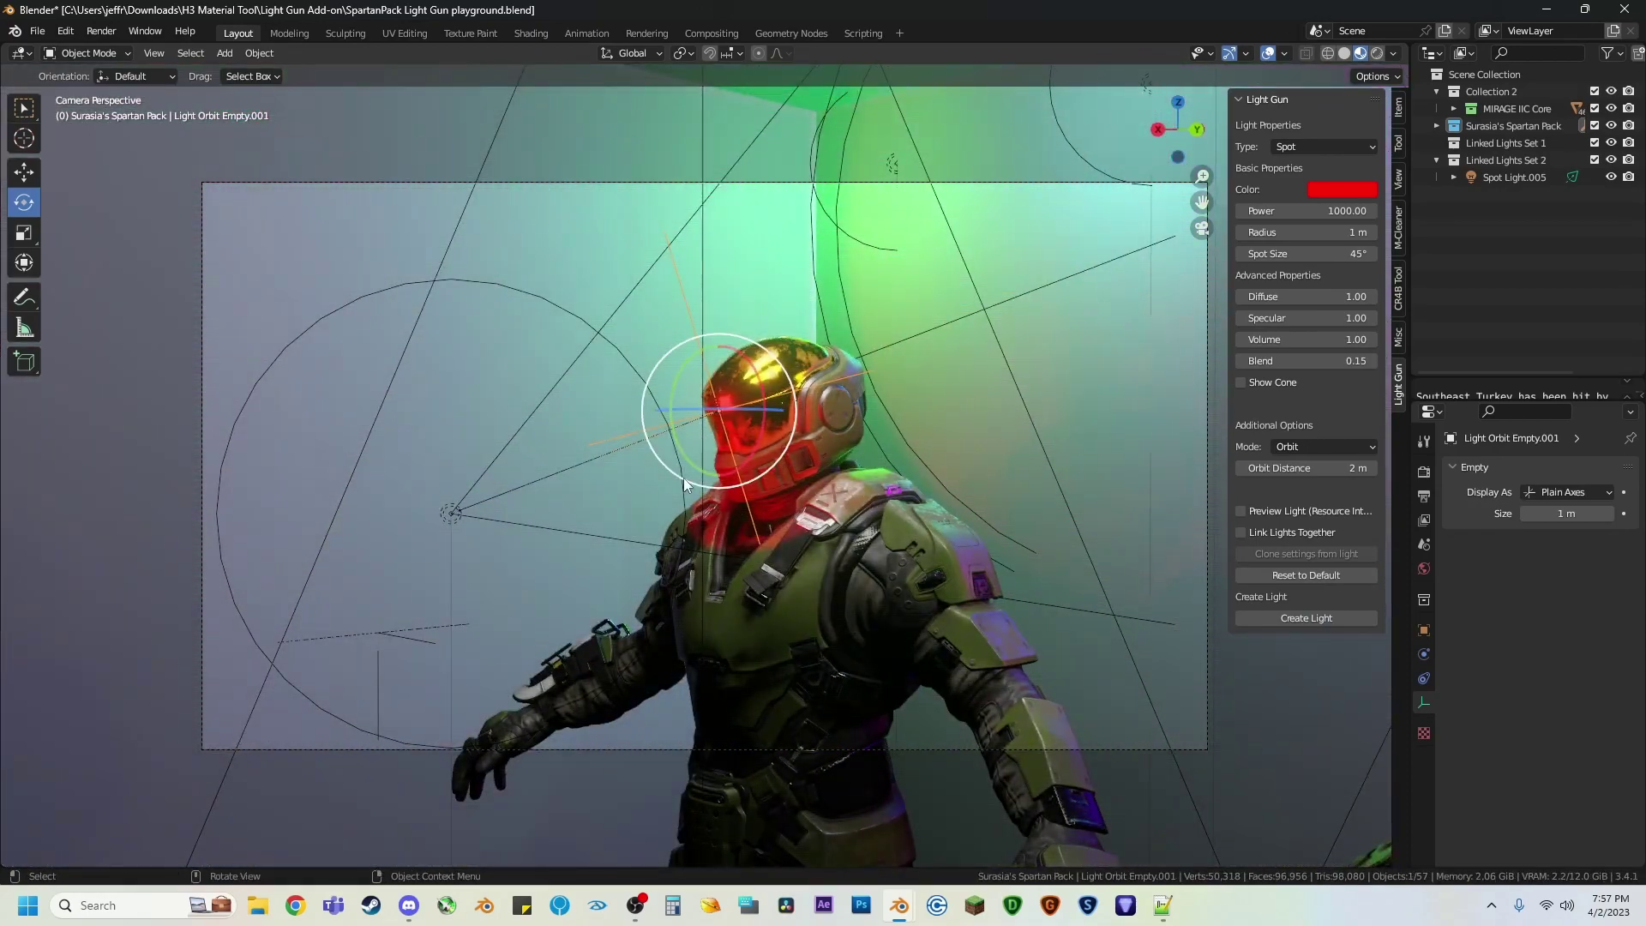
drag(682, 477, 710, 397)
key(r)
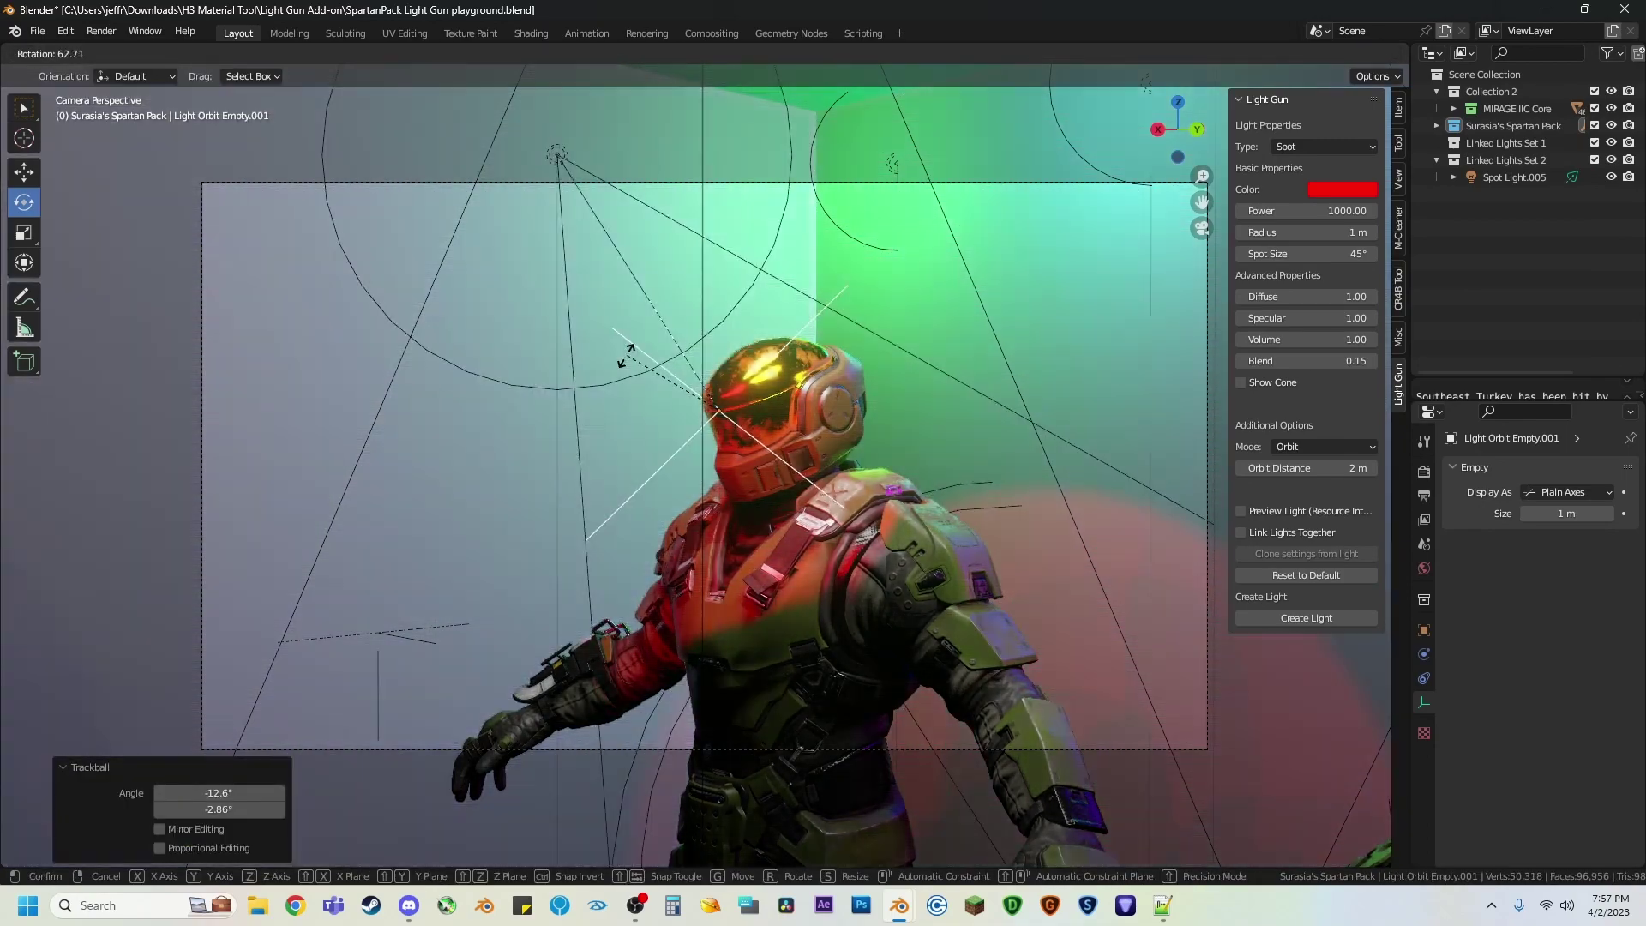
click(626, 354)
Step: Delete the red orbit spot light above the gold-visored figure's head
key(shift+grave)
key(s)
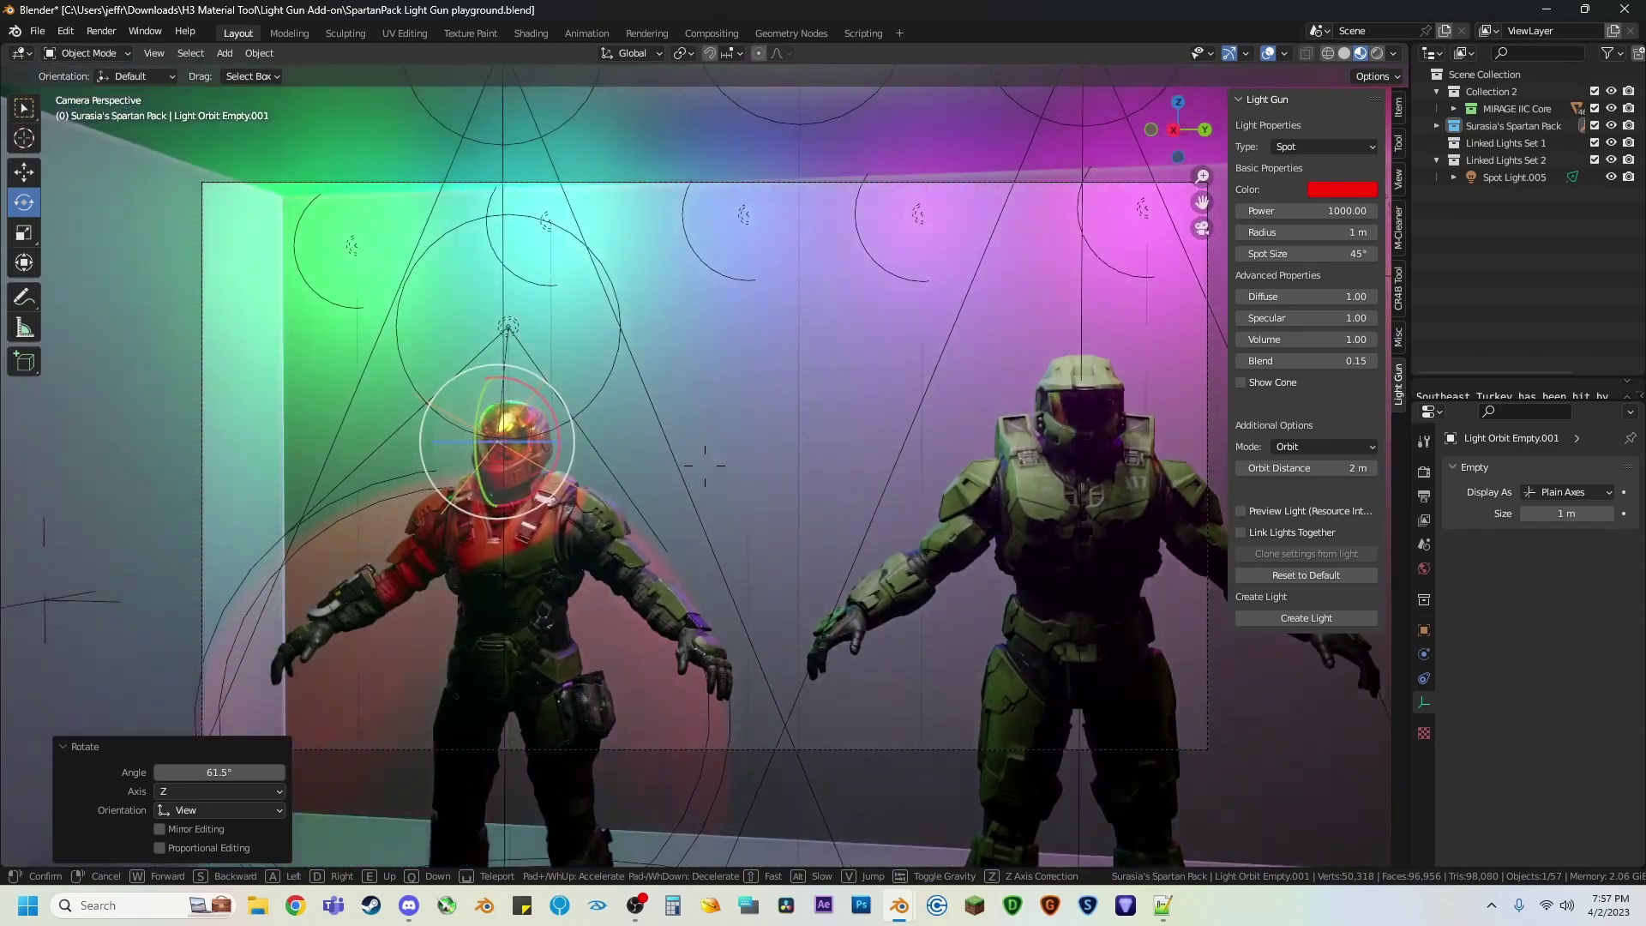
click(682, 438)
click(534, 349)
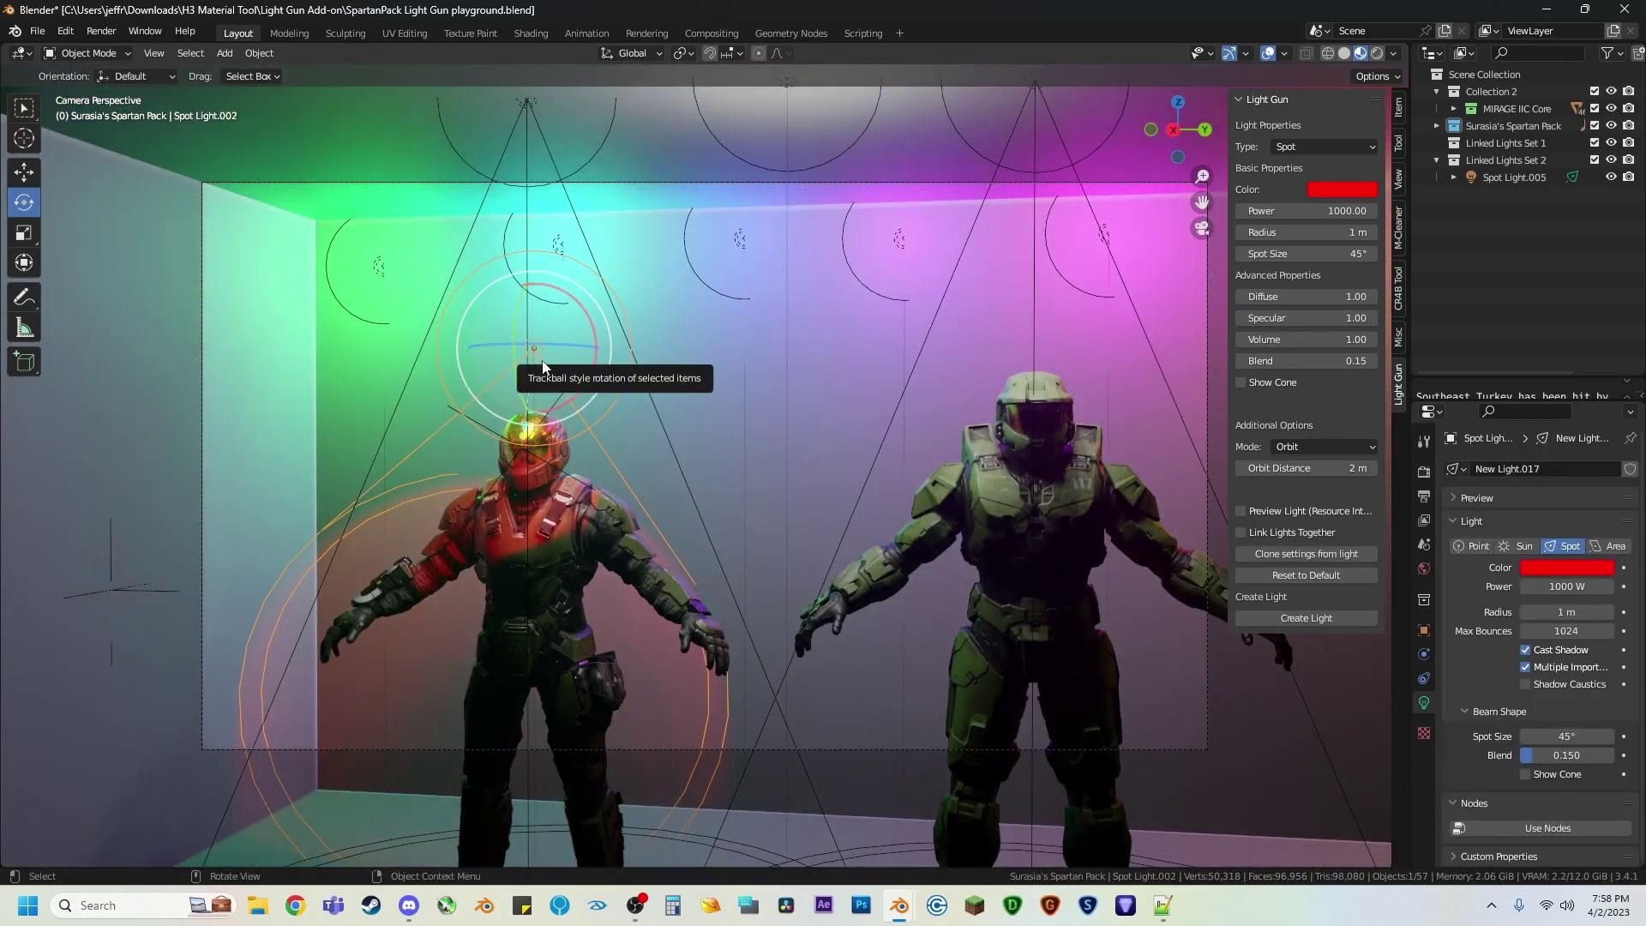
key(Delete)
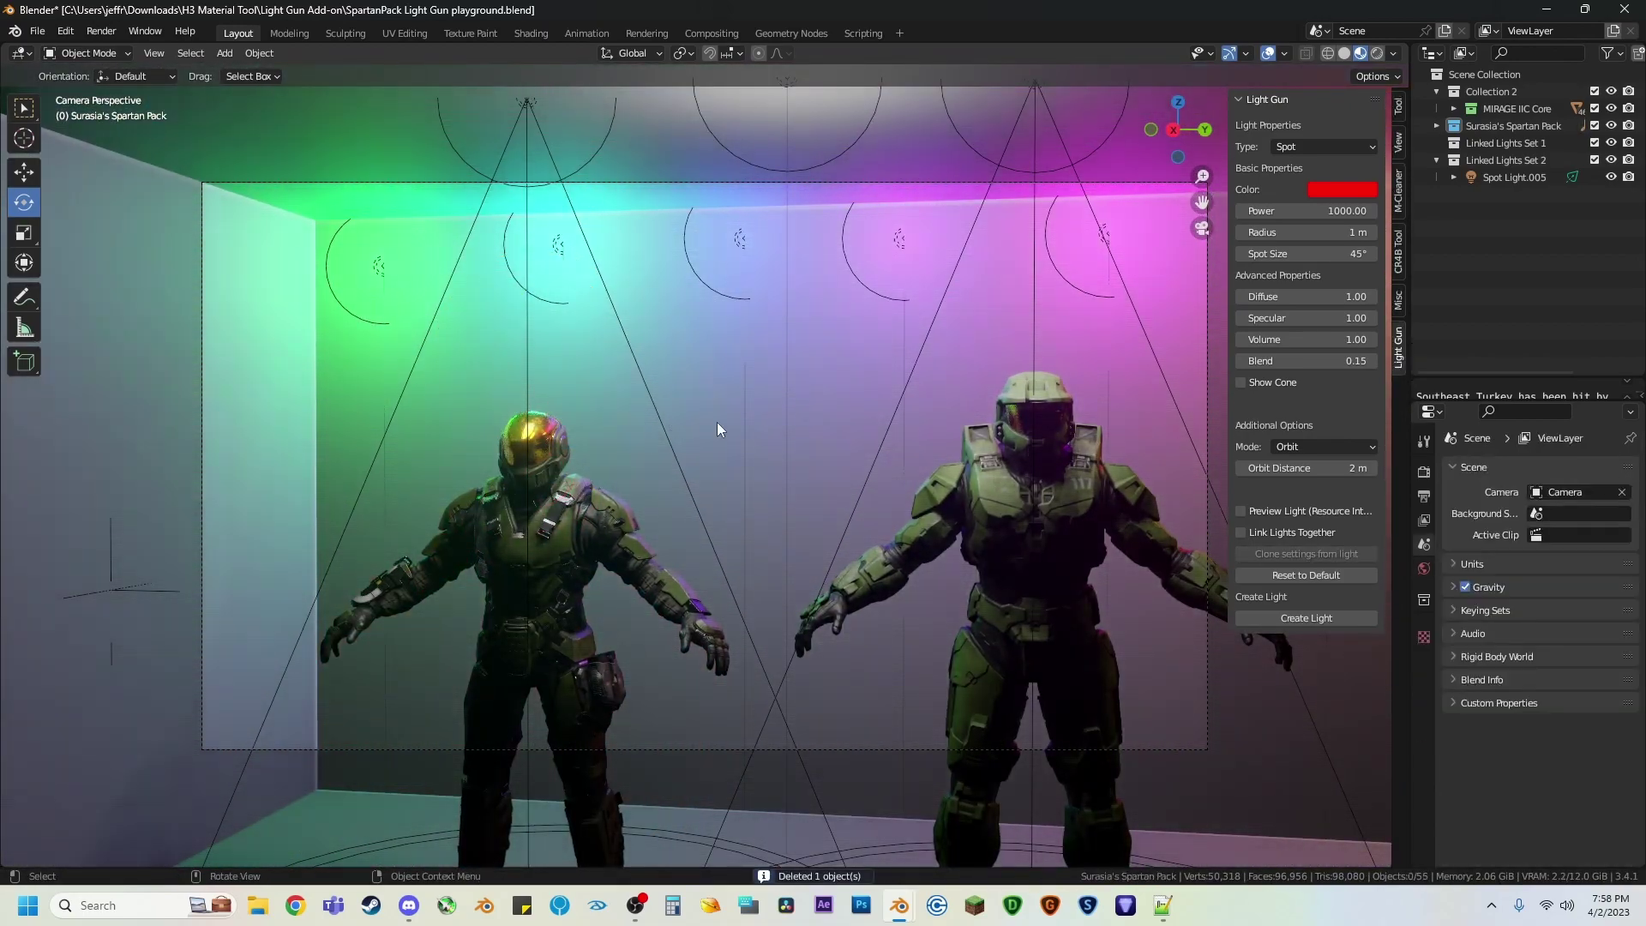
Step: Set the Light Gun's mode to Camera Position and its color to pale pink
click(1312, 447)
click(1311, 506)
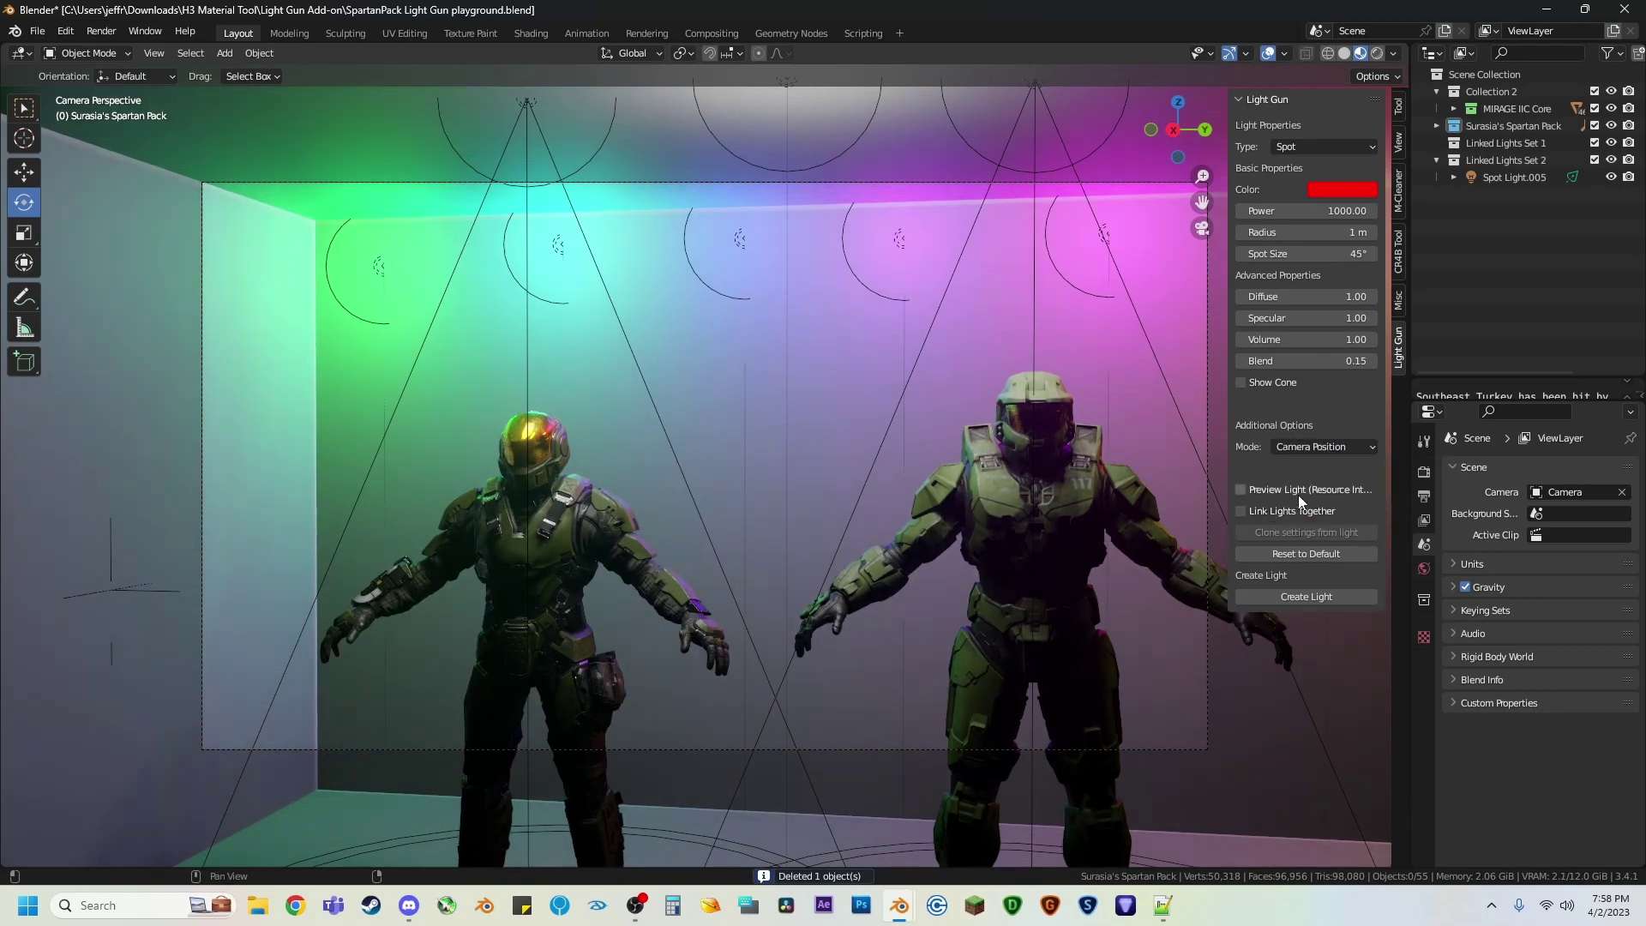
click(1342, 190)
click(1382, 292)
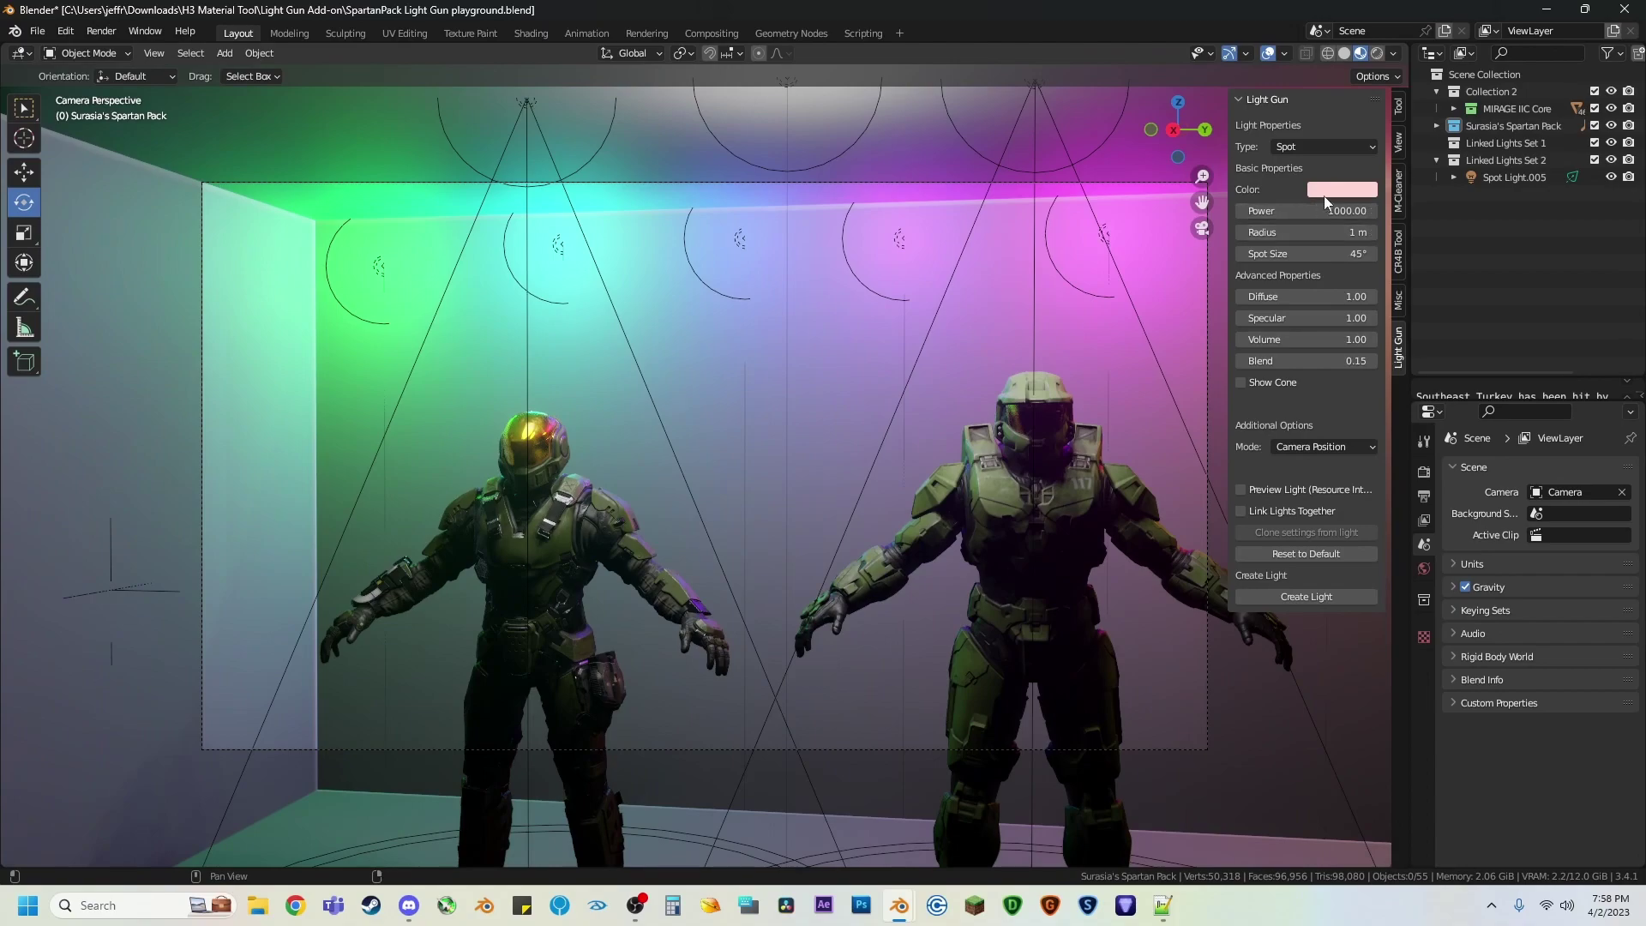
Step: Create a pale pink spot light at the camera's position, facing the gold-visored figure's helmet
key(shift+grave)
key(w)
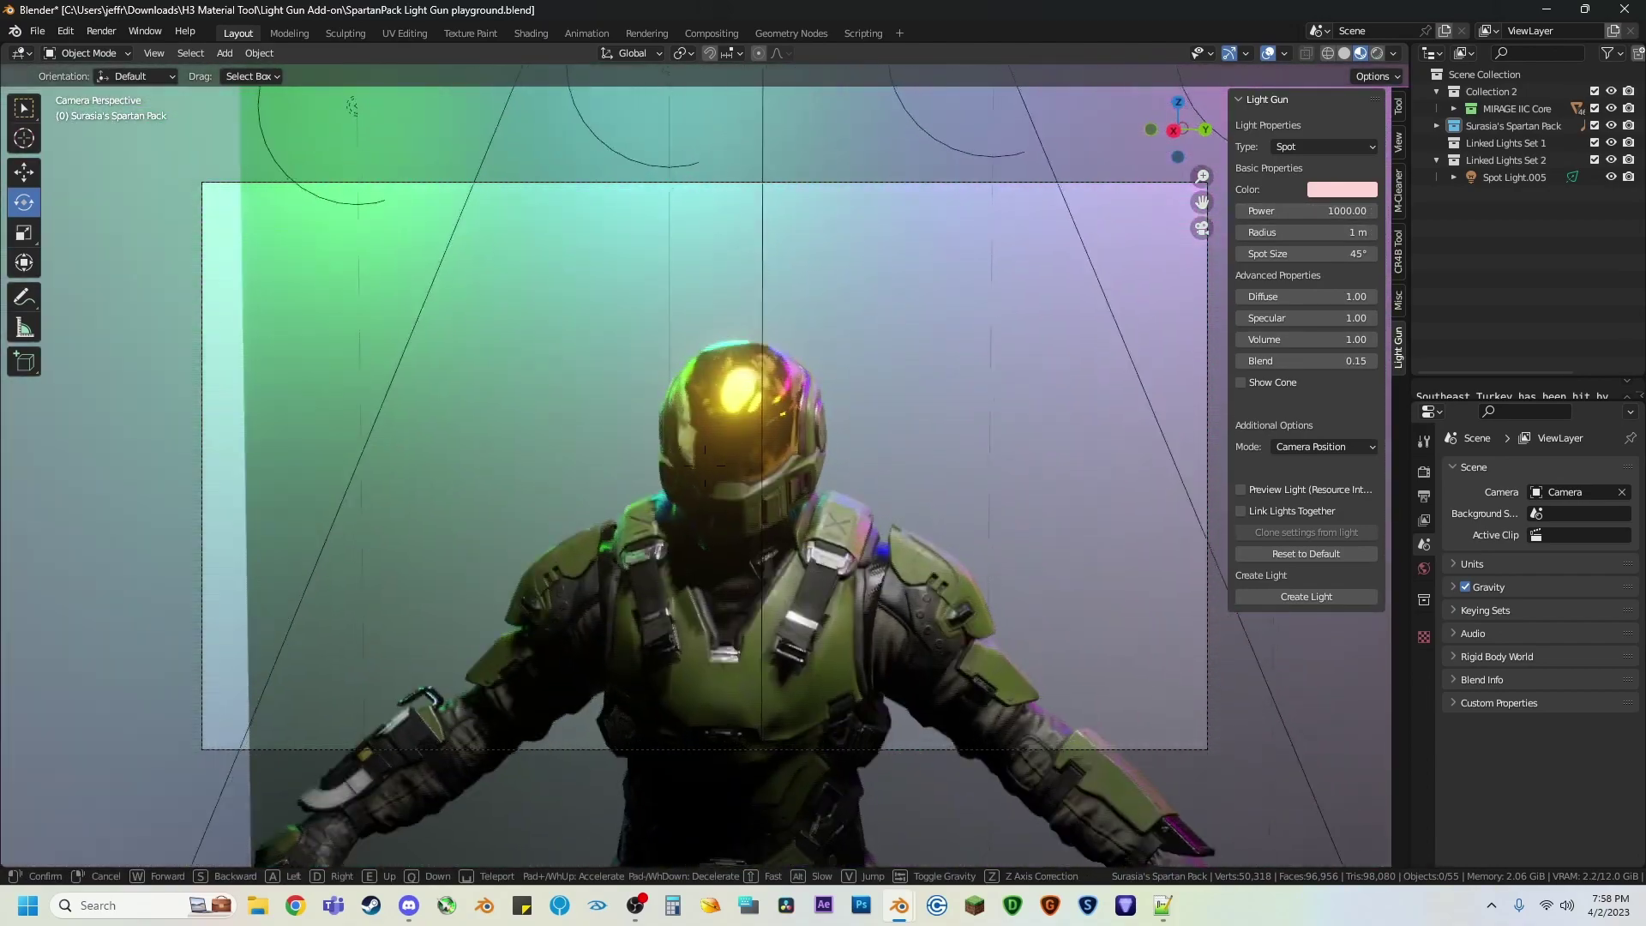
key(w)
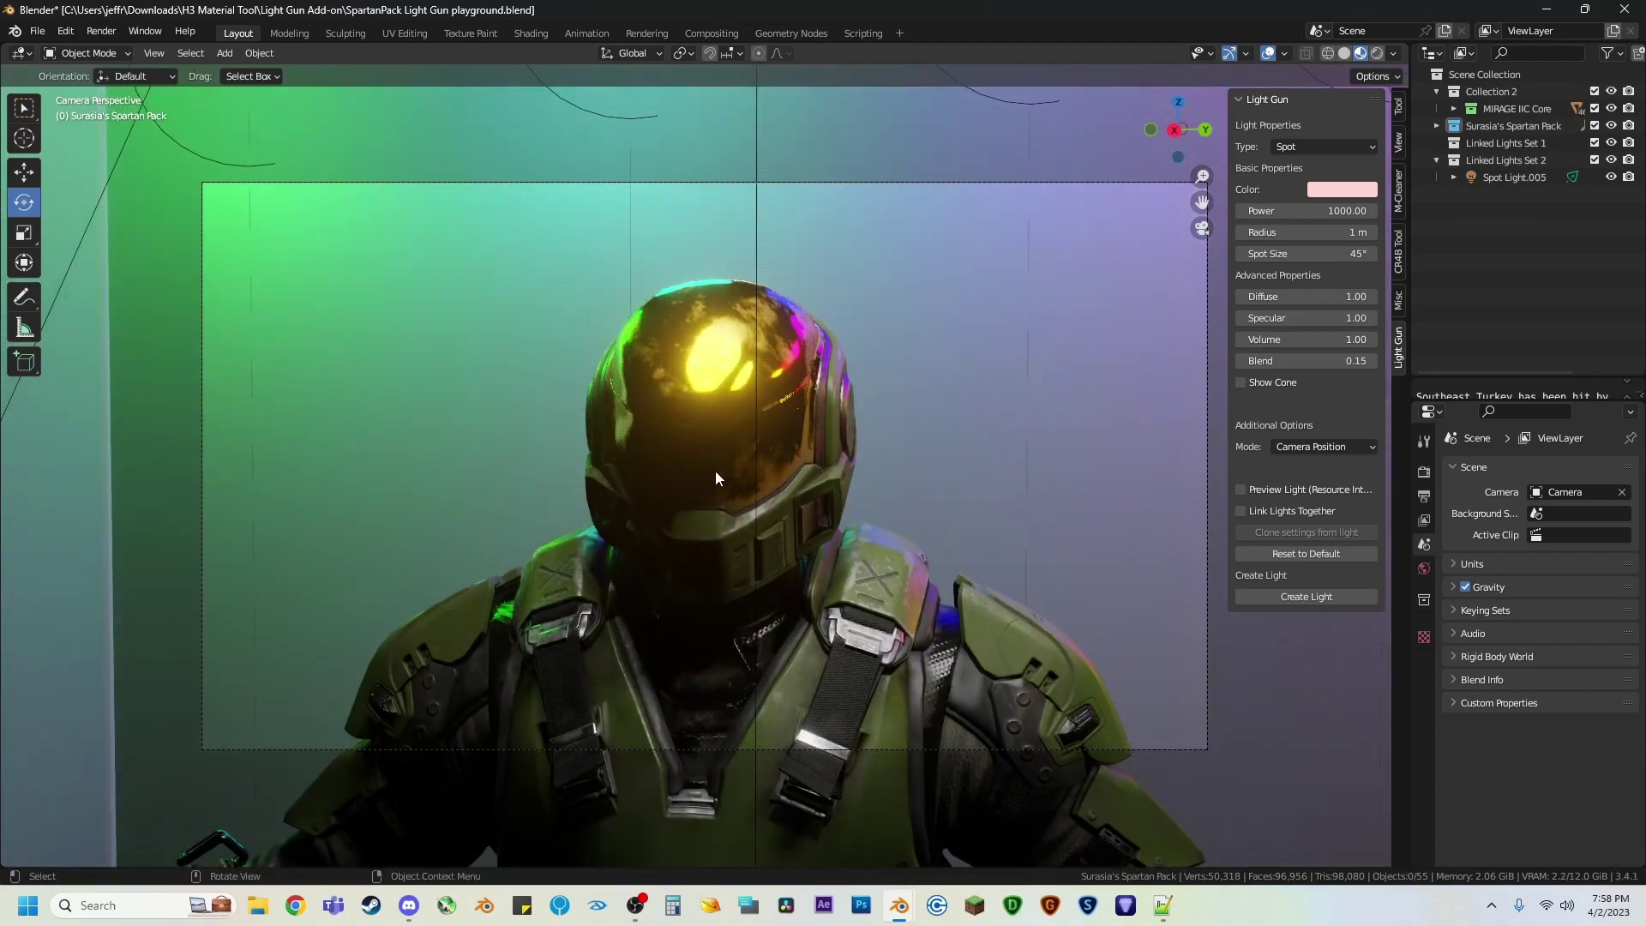
click(715, 471)
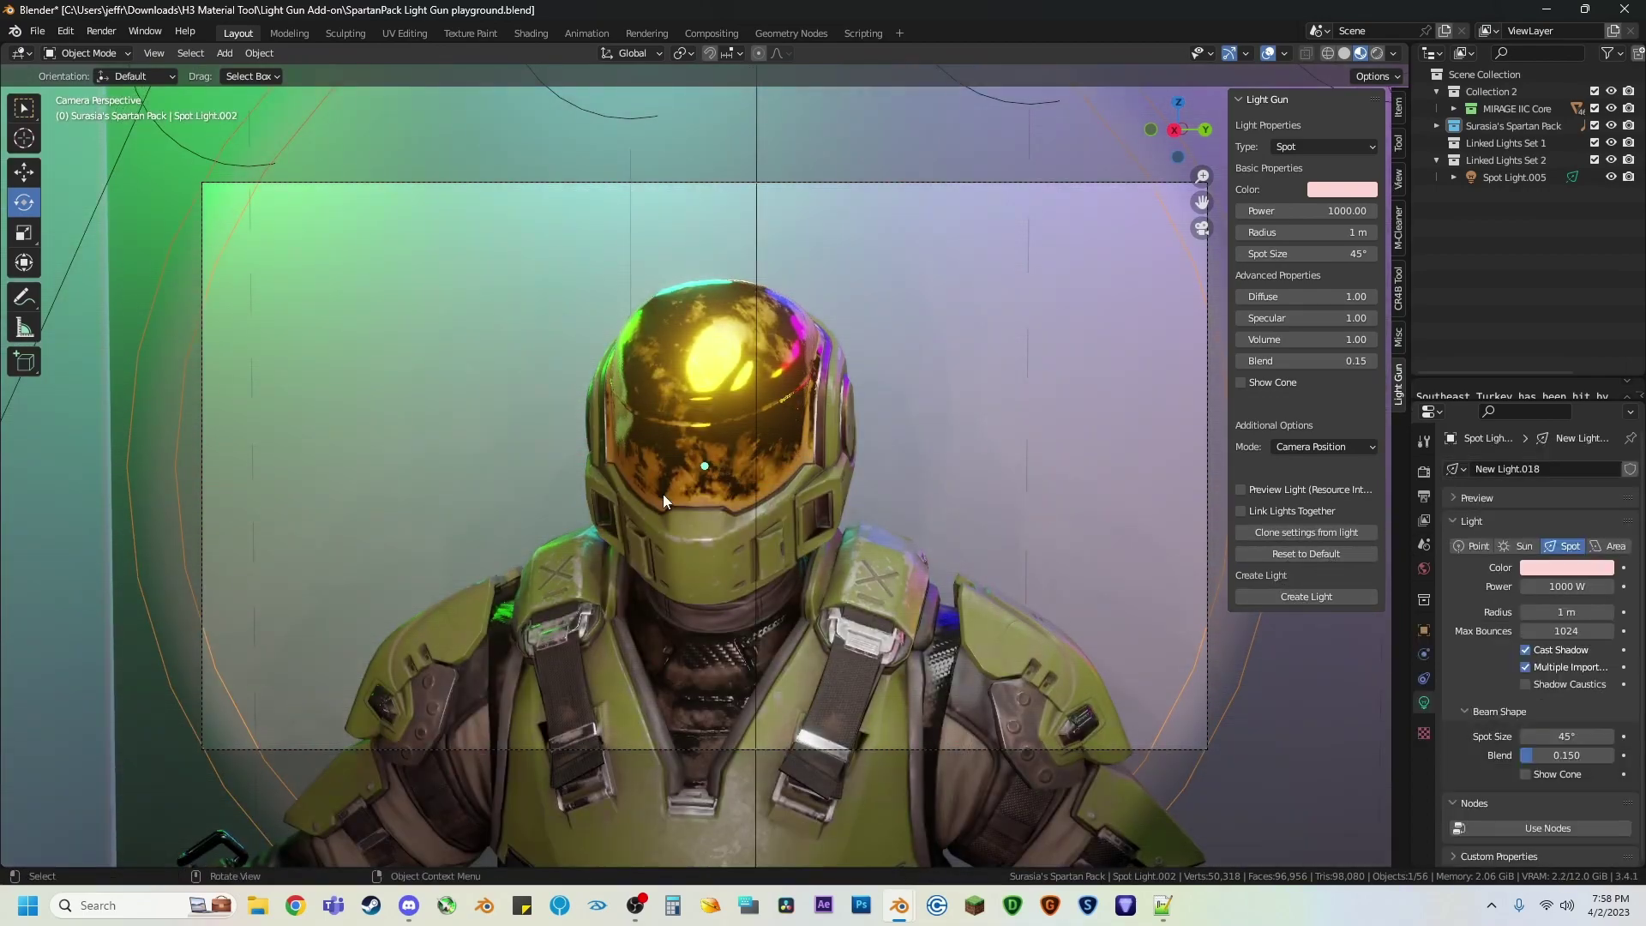
Step: Examine the new spot light's placement at the camera from outside the camera, and return to the camera view
key(shift+grave)
click(720, 463)
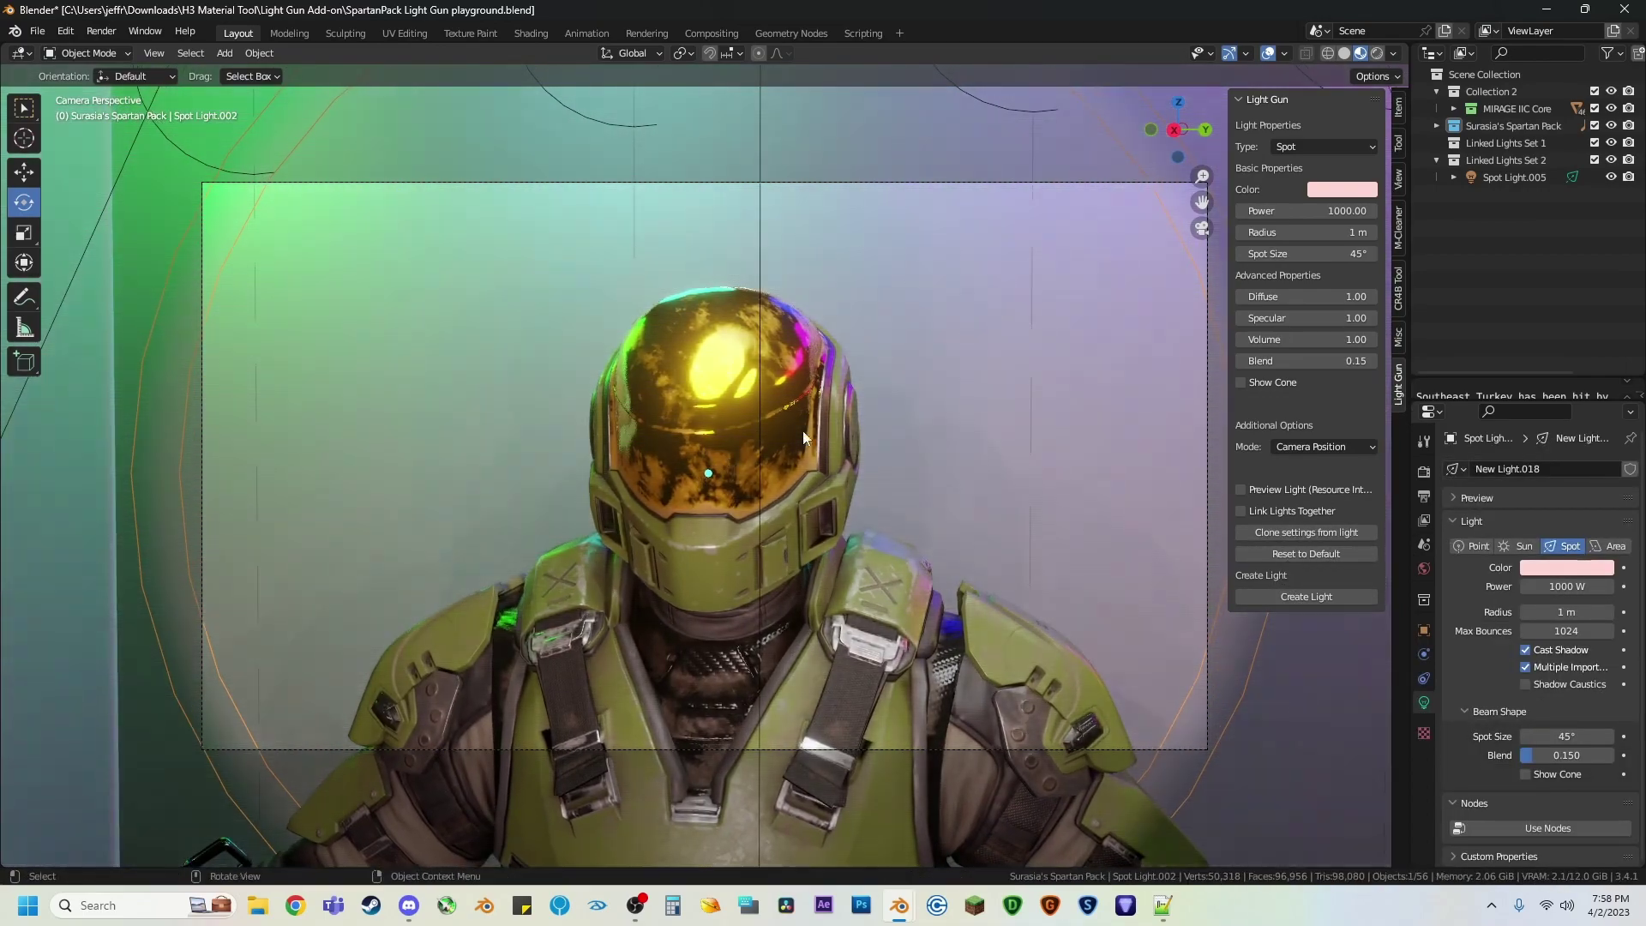
click(1202, 228)
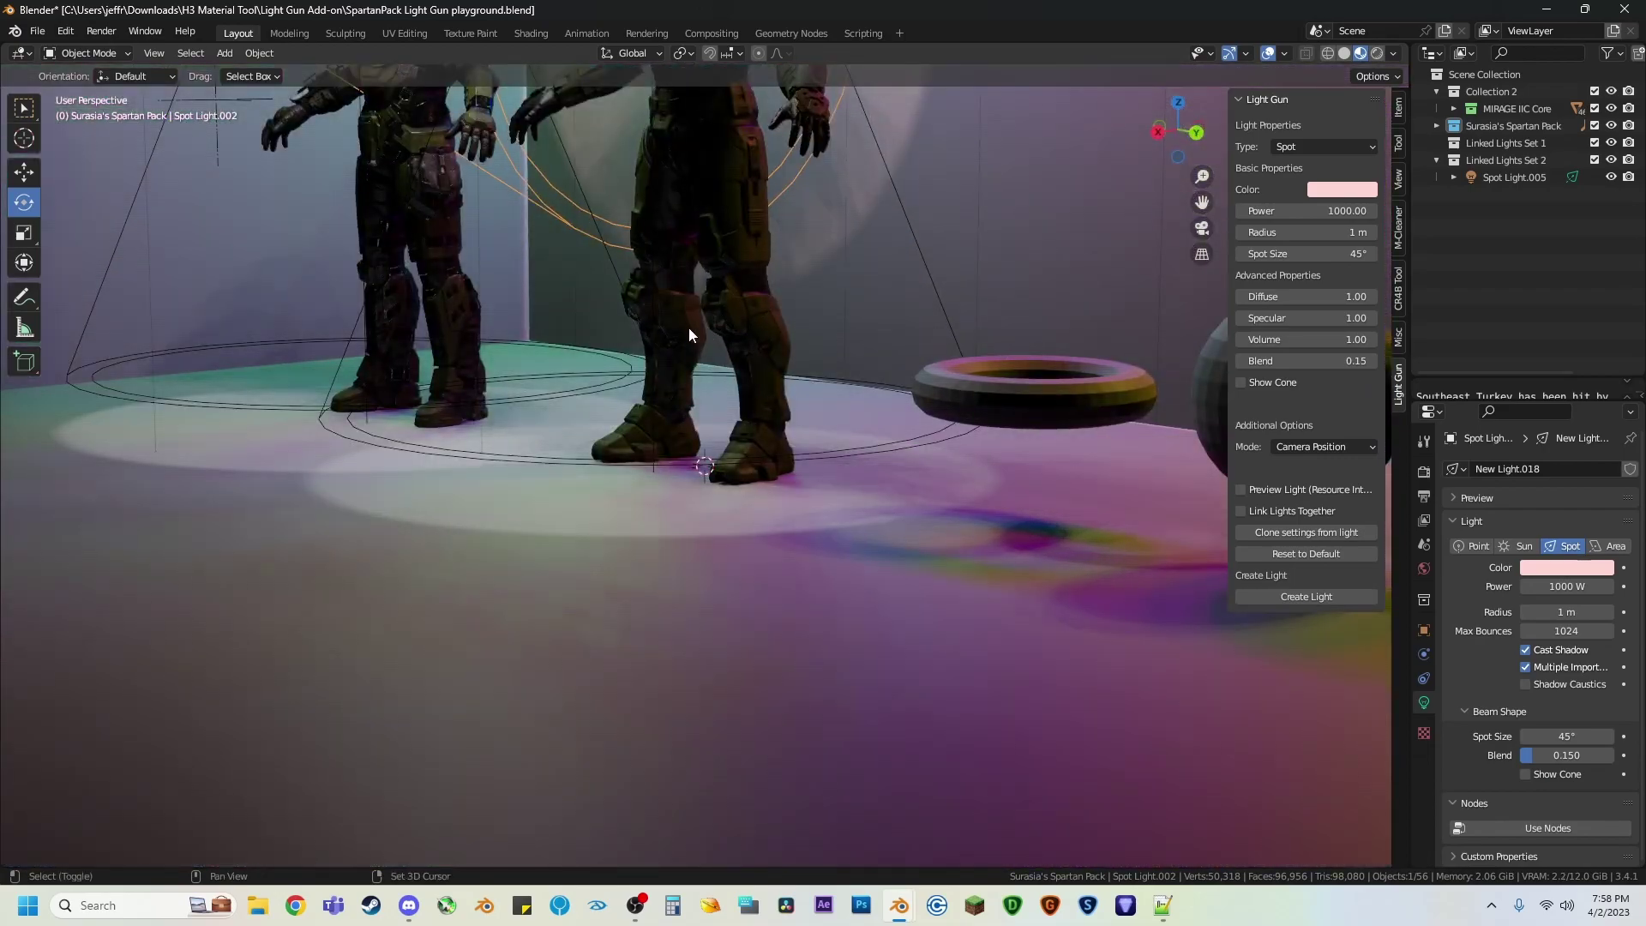
key(w)
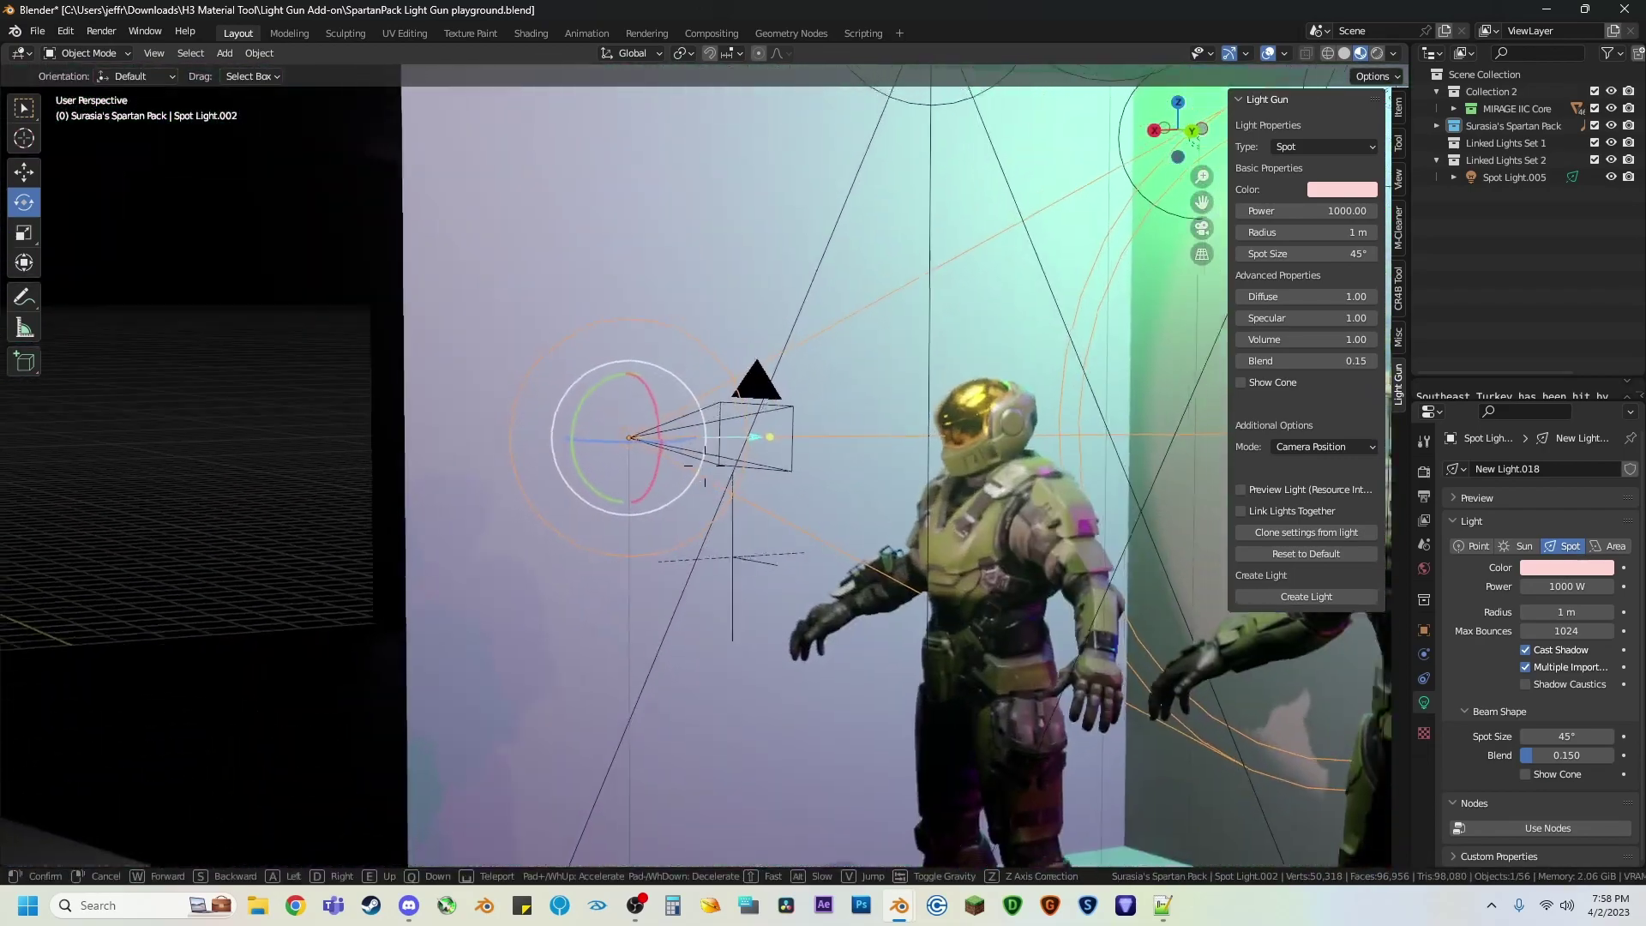
key(w)
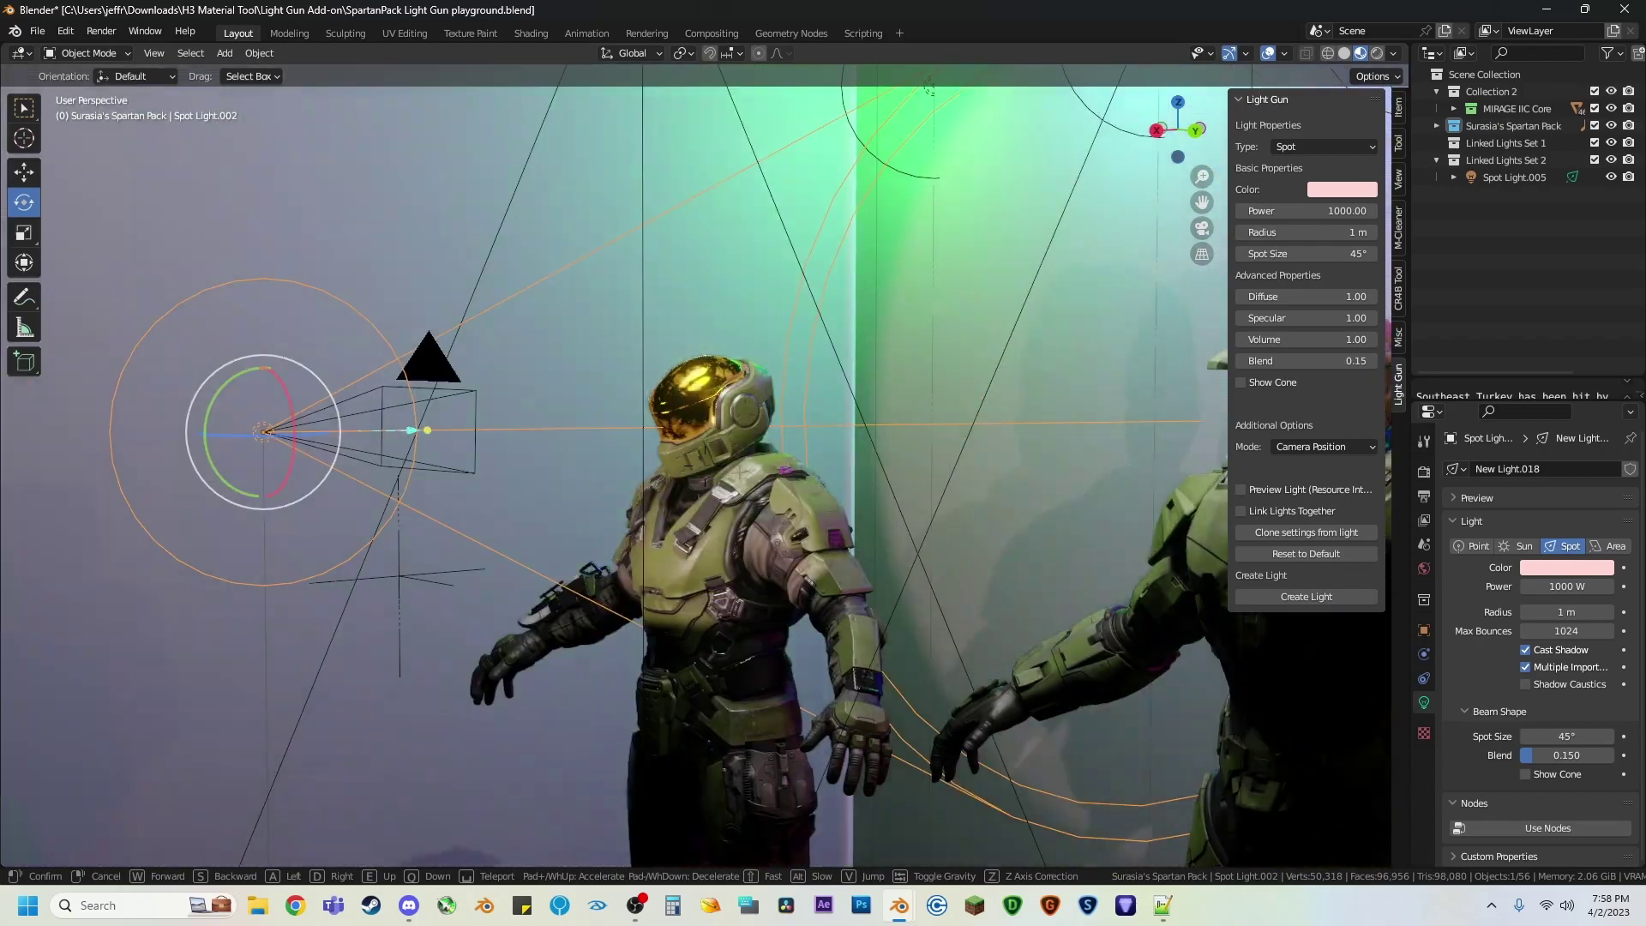
key(s)
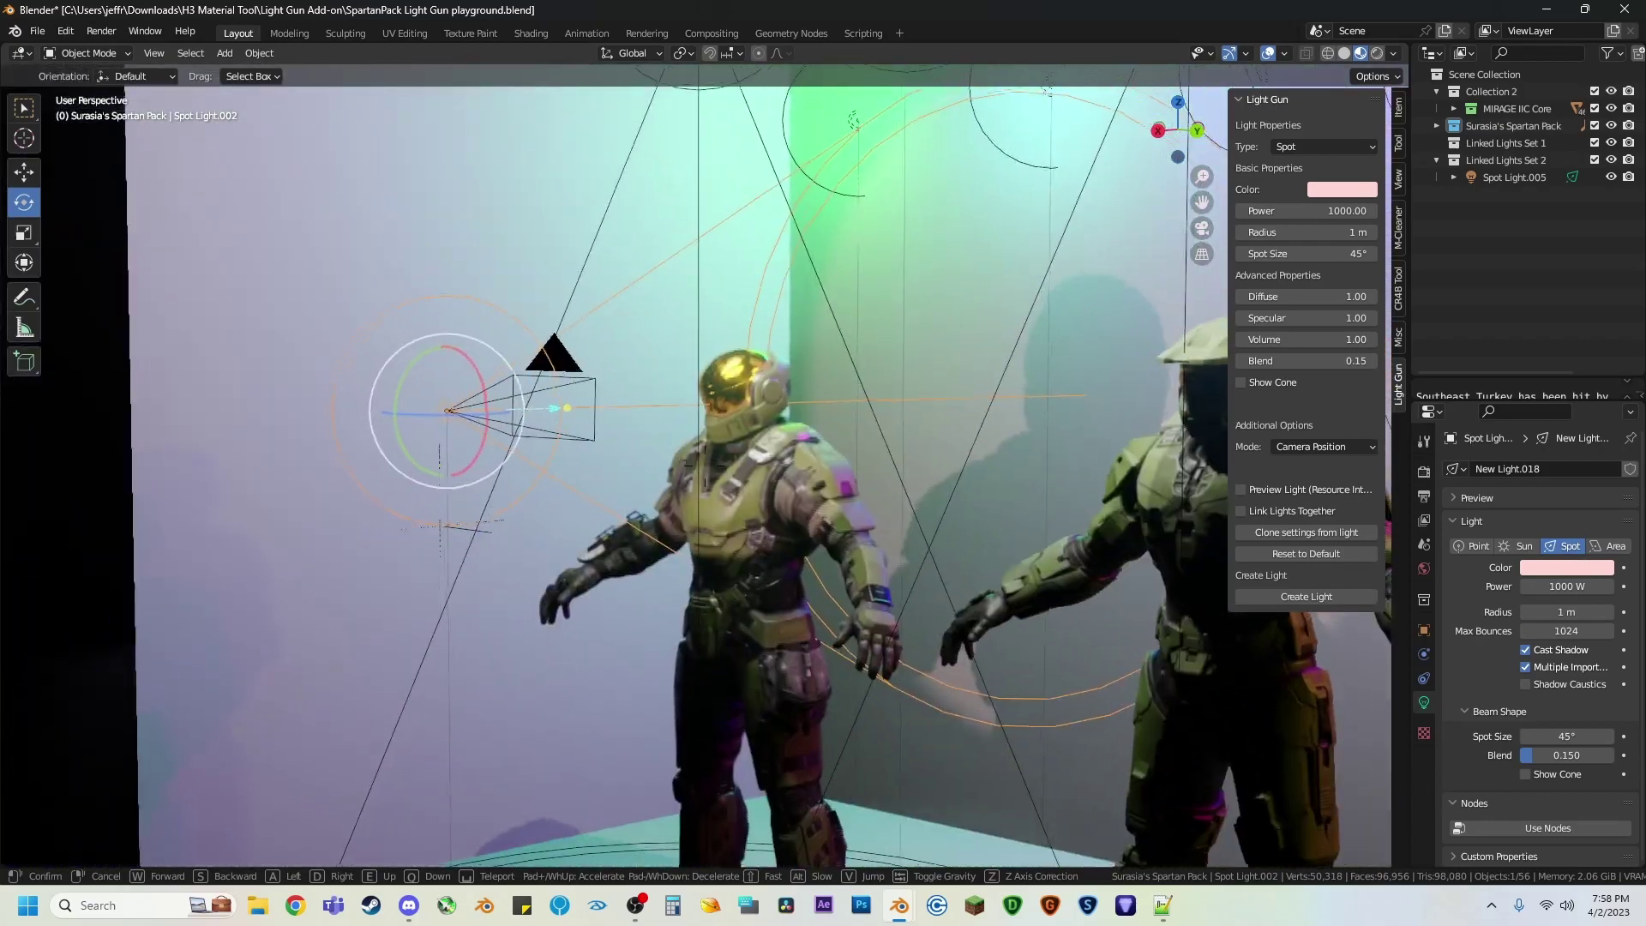
key(s)
click(704, 465)
click(1200, 230)
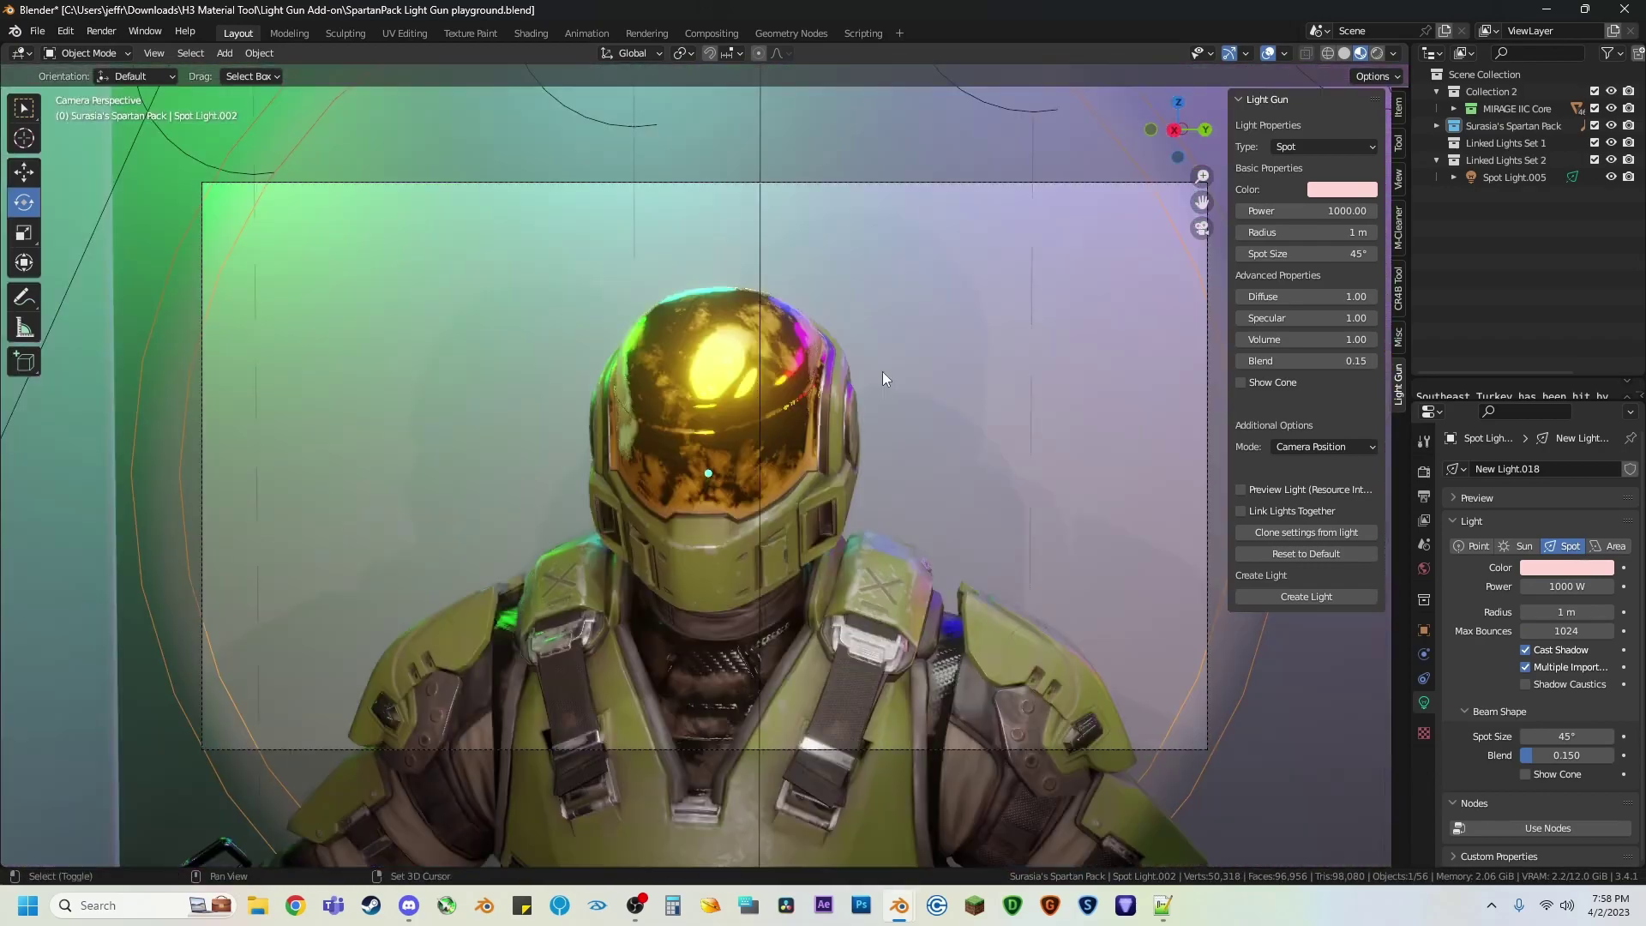
Step: Create a pale pink spot light at the camera's position, aimed at the gold-visored figure from its left side
key(shift+grave)
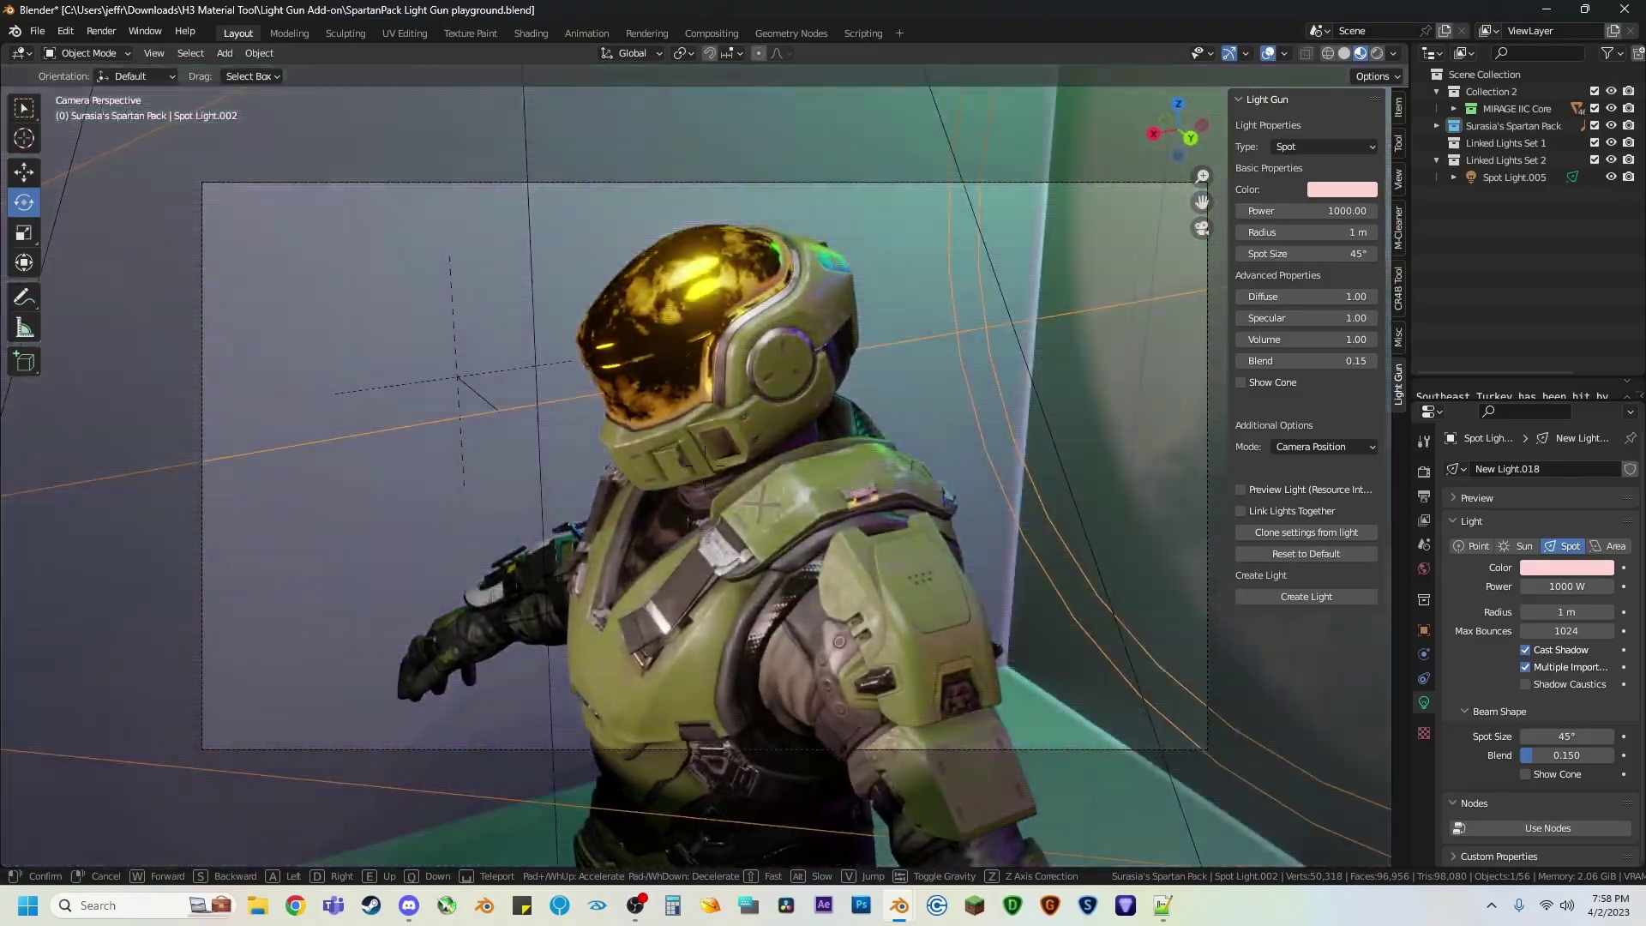
click(1091, 429)
key(shift+r)
Step: Create another pale pink spot light at the camera's position, aimed at the gold-visored figure from its right side
key(shift+grave)
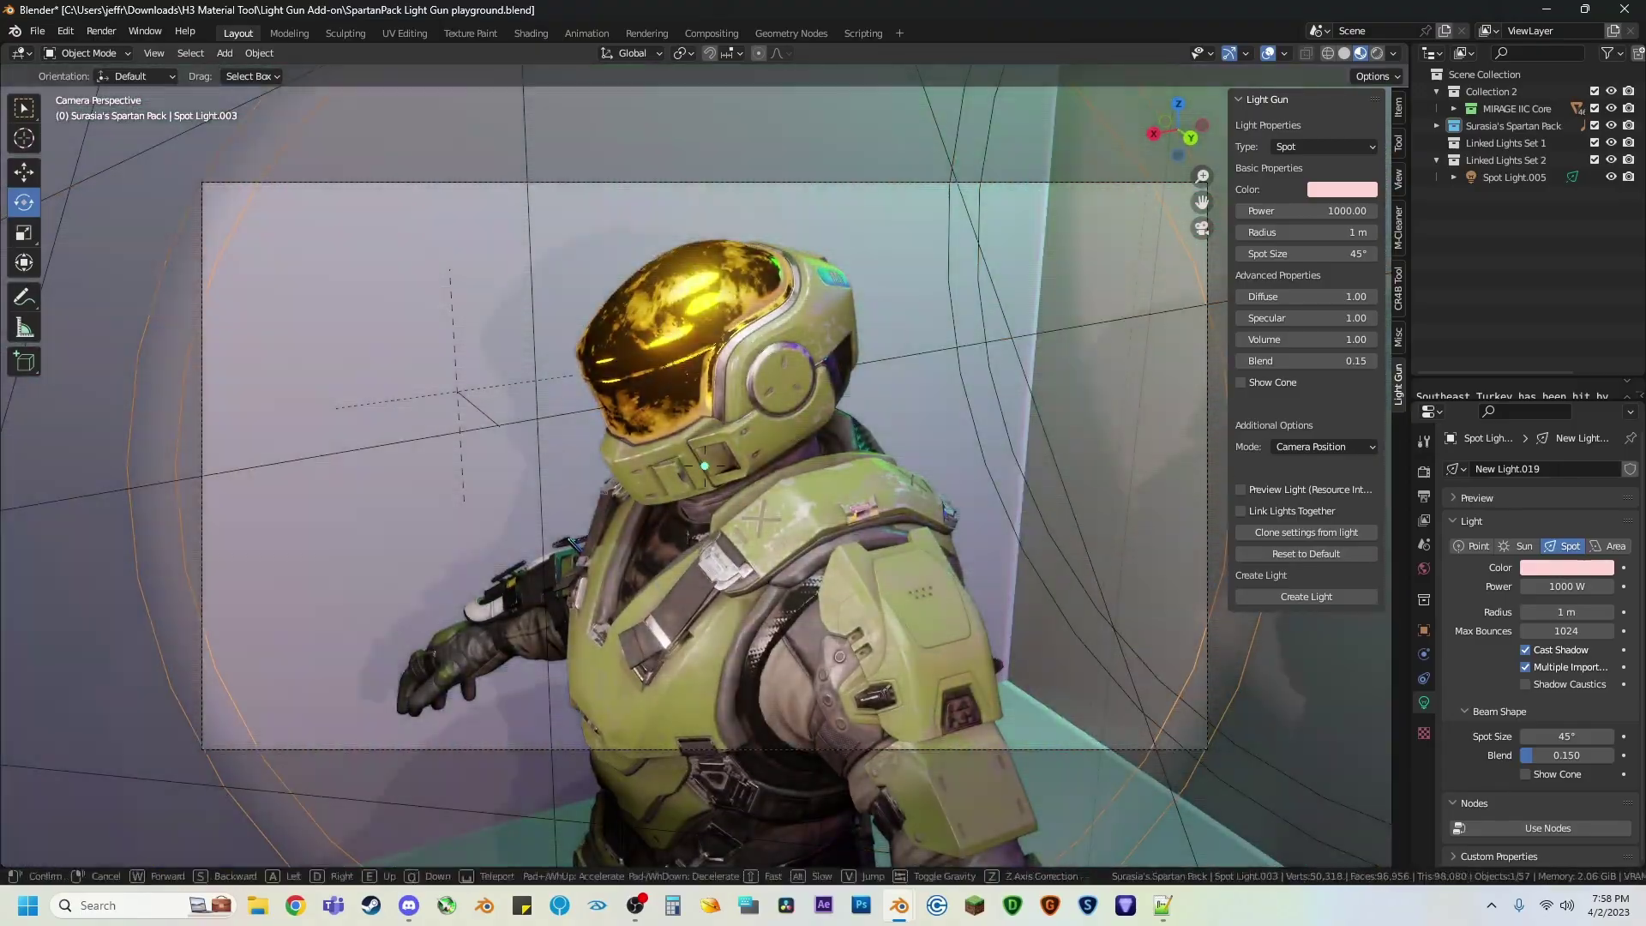
key(a)
key(w)
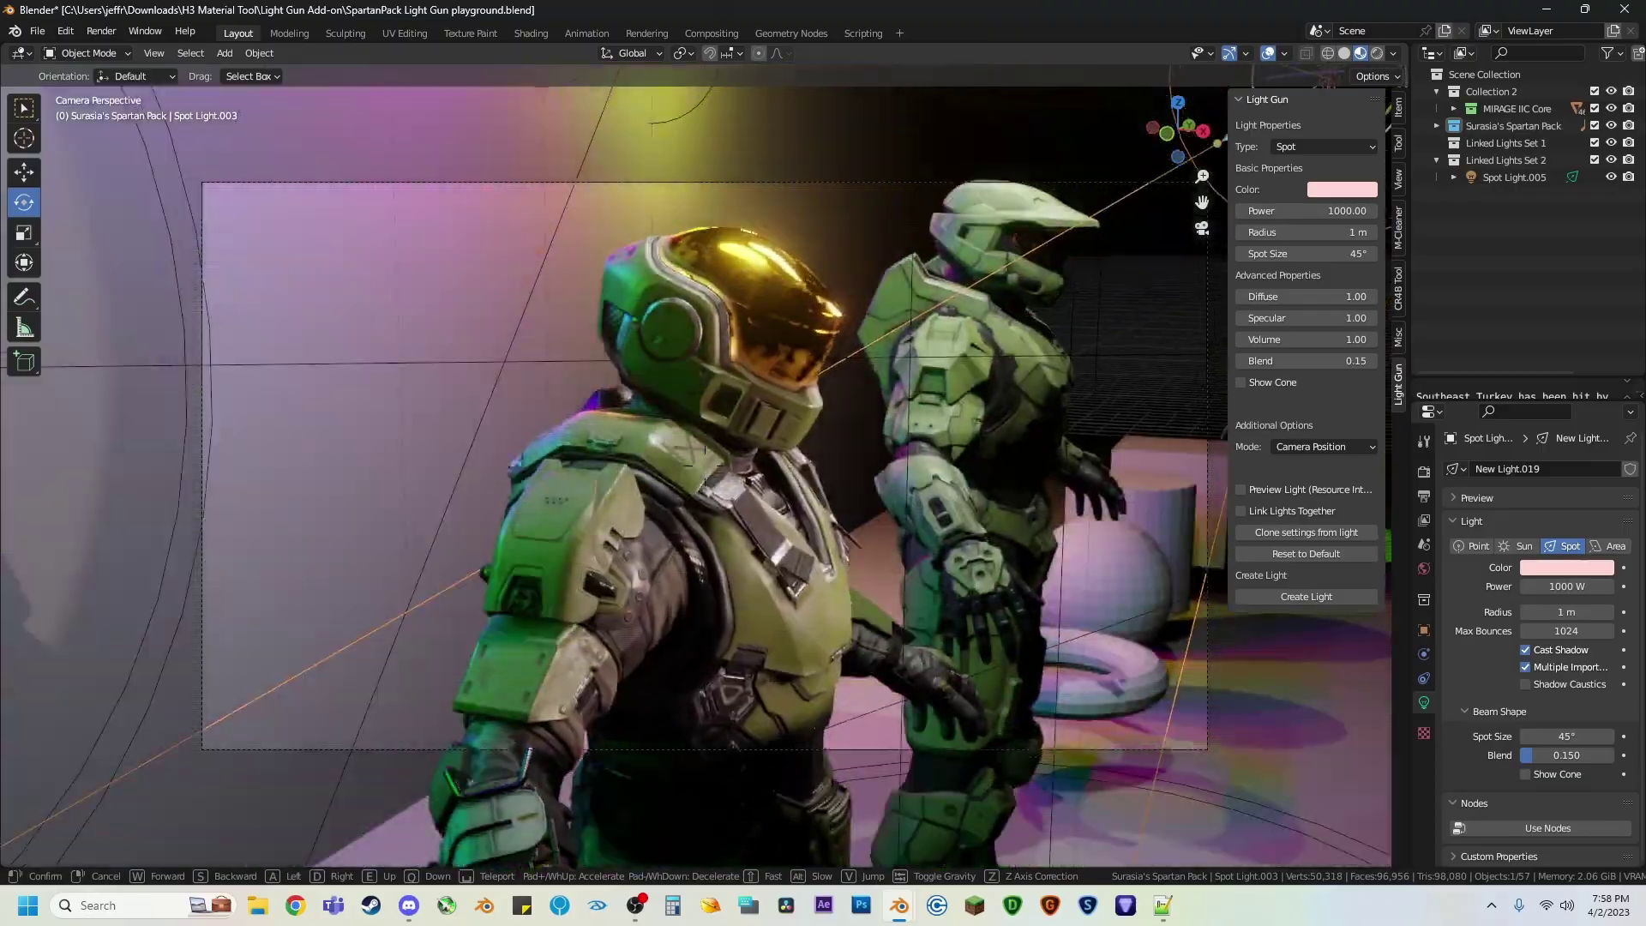
click(739, 439)
key(shift+r)
Step: Examine the camera-position spot lights around the gold-visored figure from a wider angle
key(shift+grave)
key(d)
key(s)
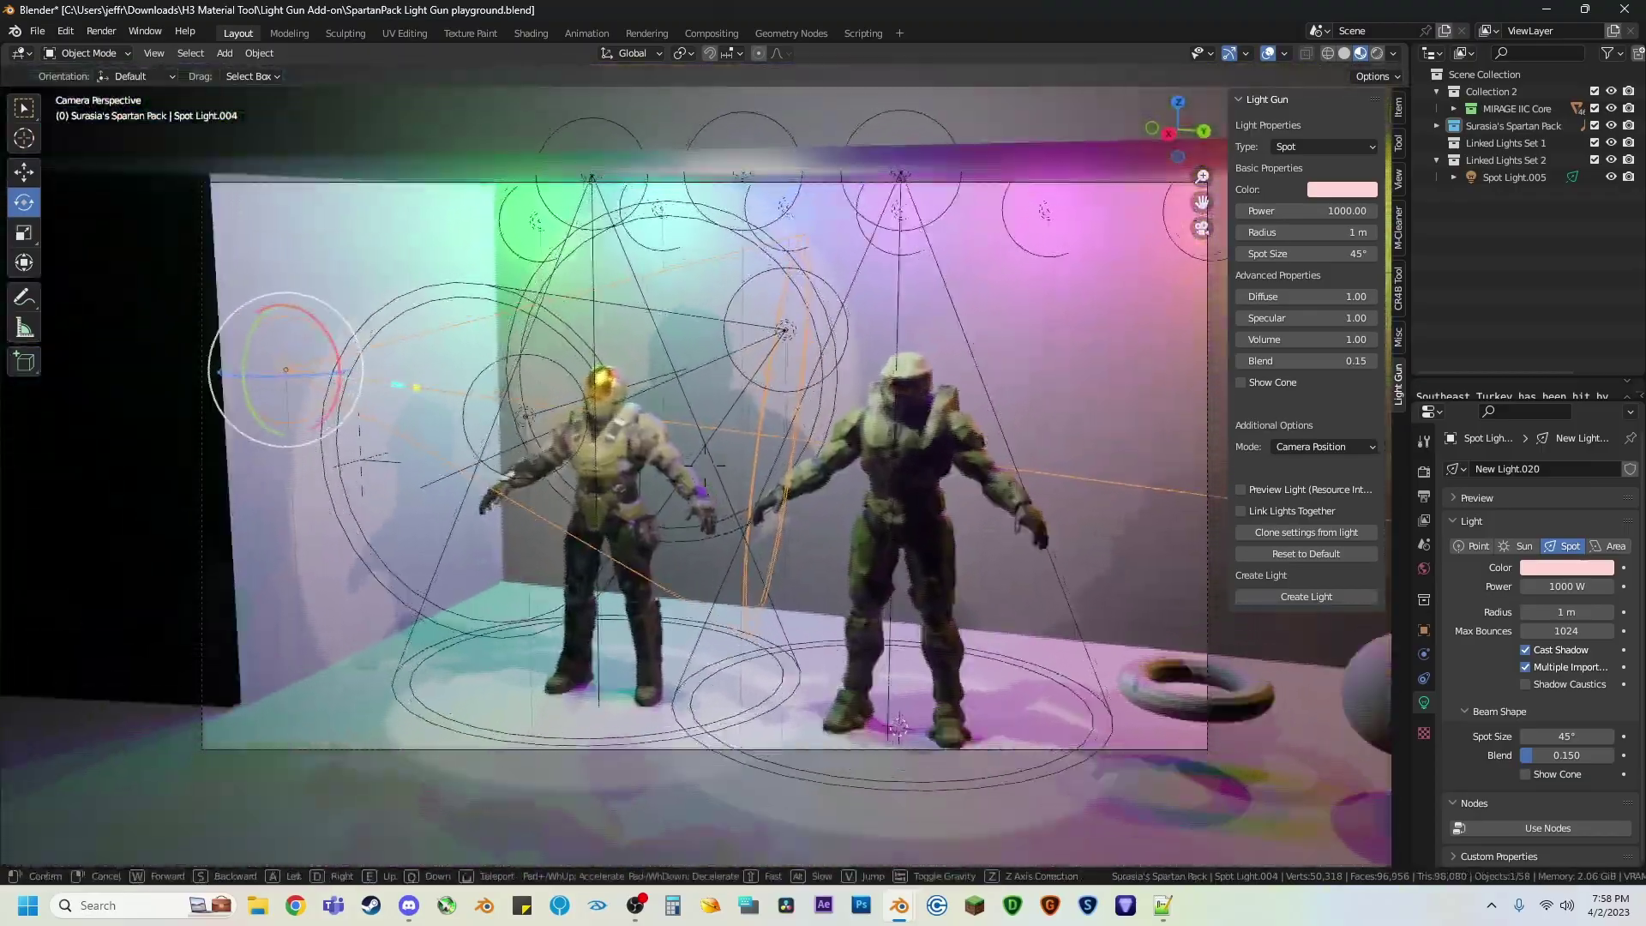
key(w)
key(Return)
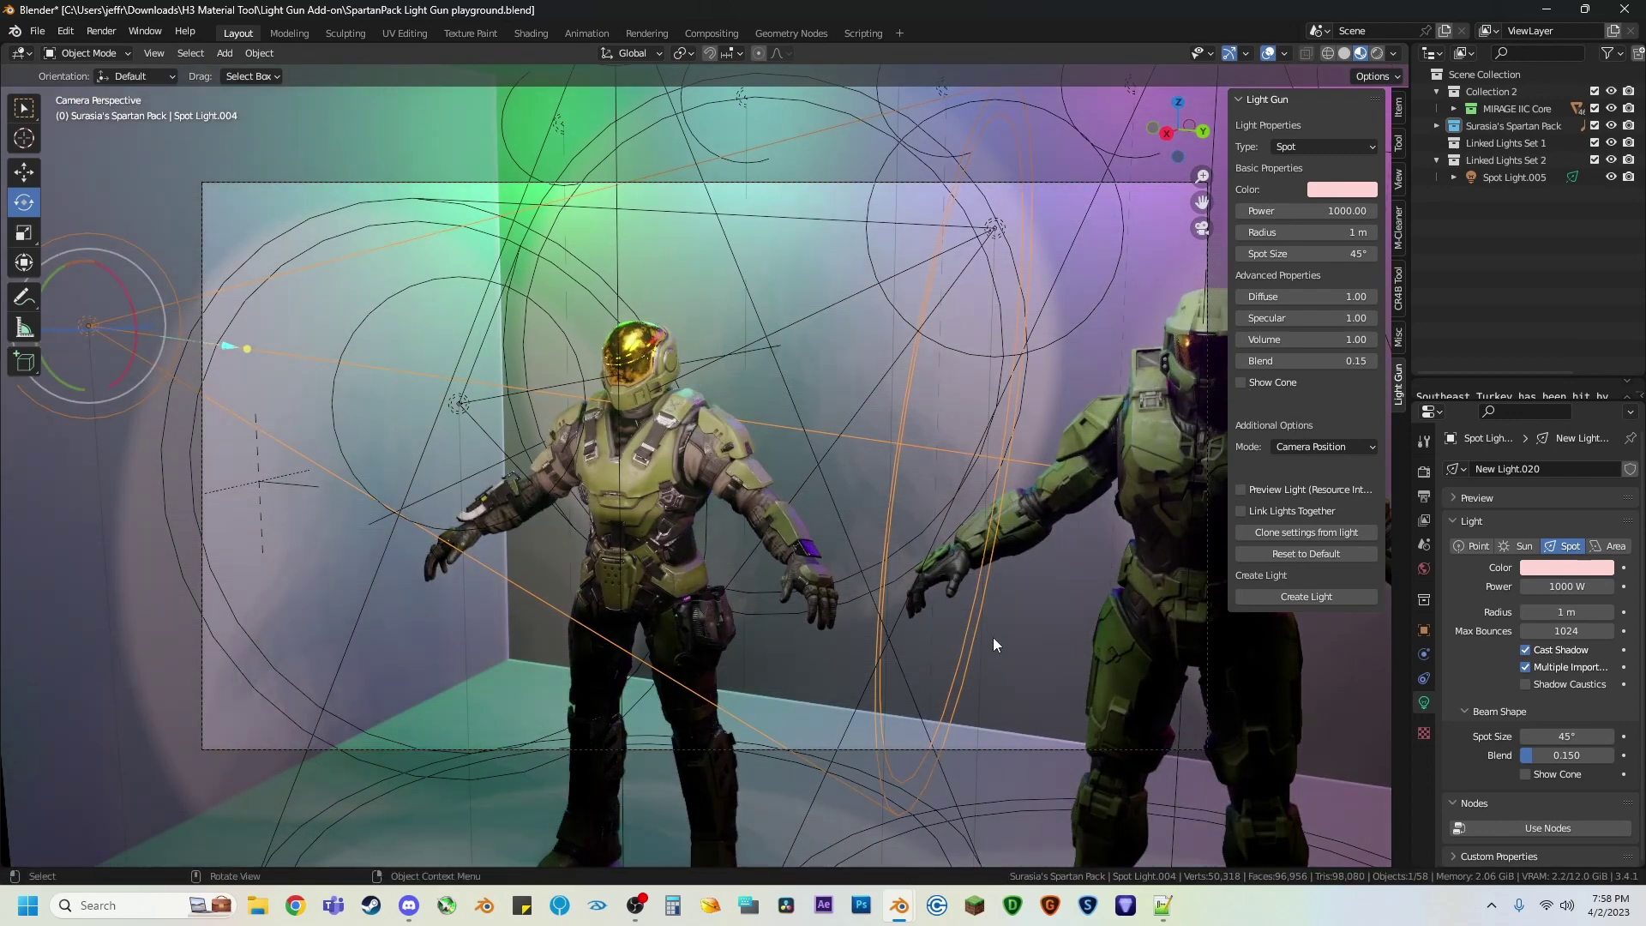
Step: Check the shortcut options for the Create Light command and view both lit figures from the front
right_click(1302, 595)
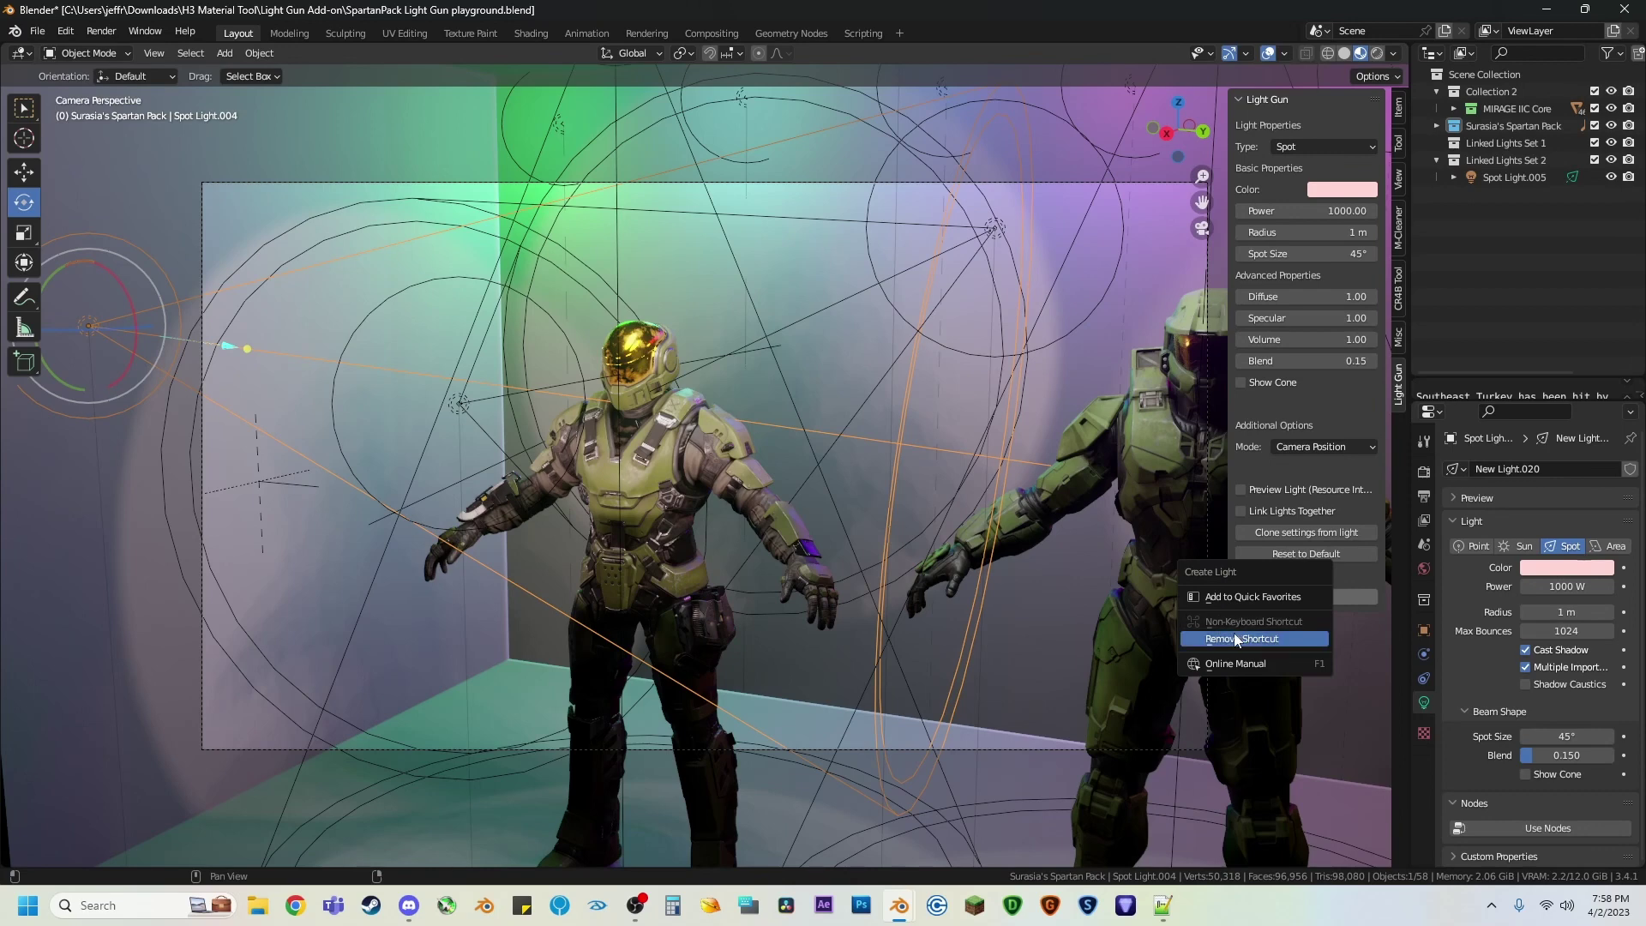
click(1167, 572)
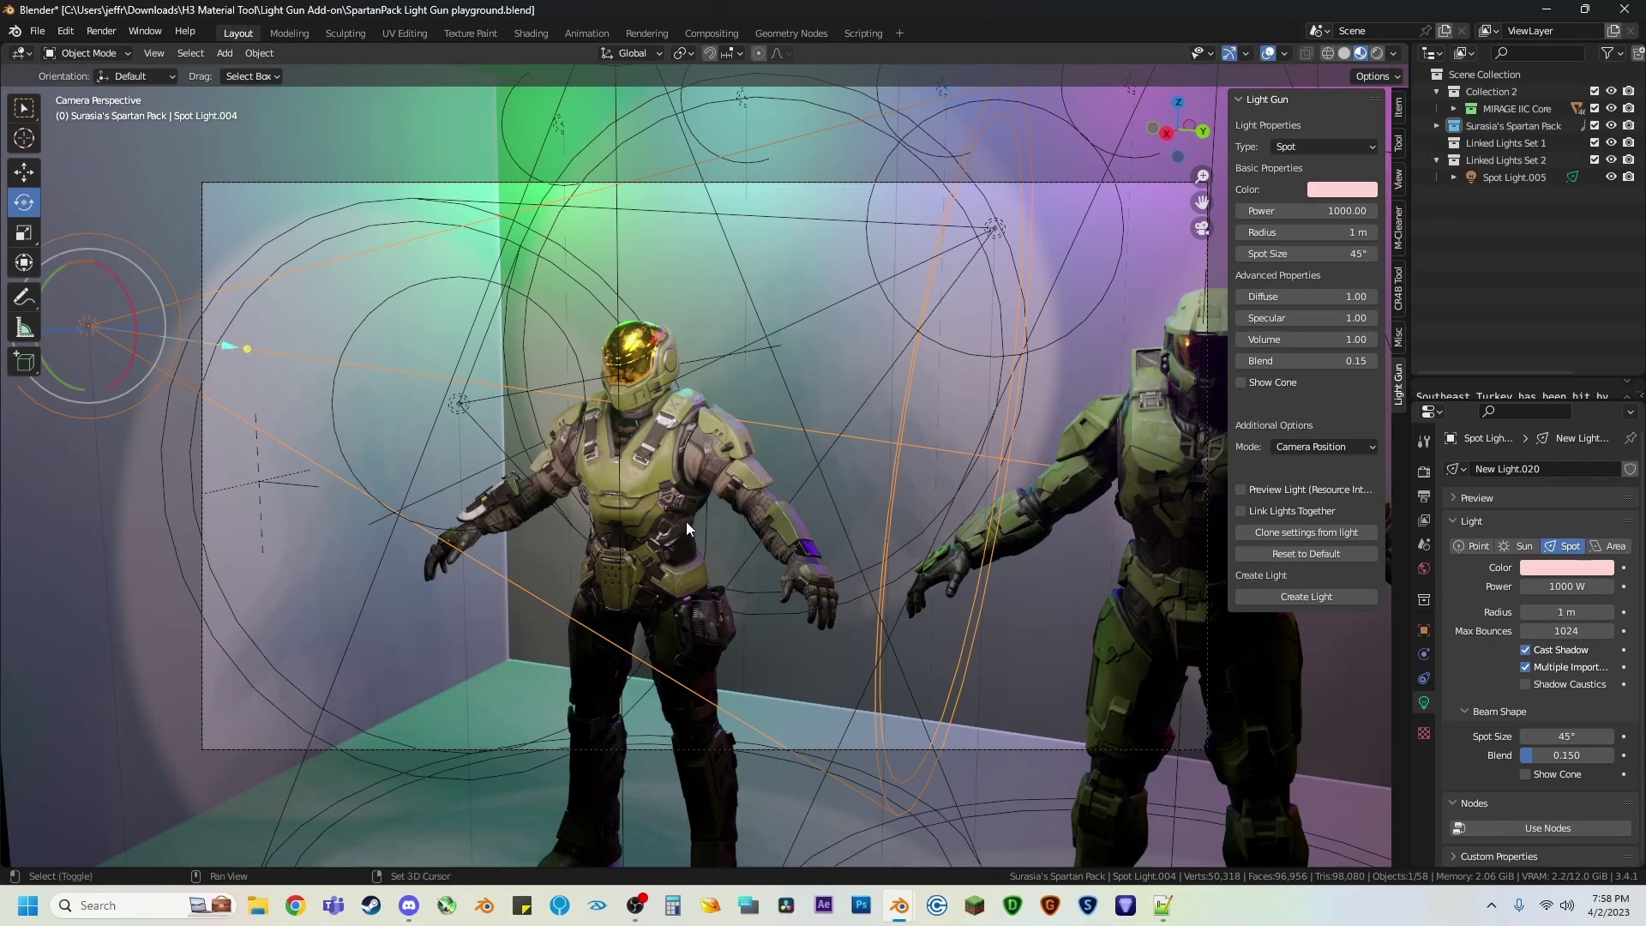
key(shift+grave)
key(s)
click(630, 517)
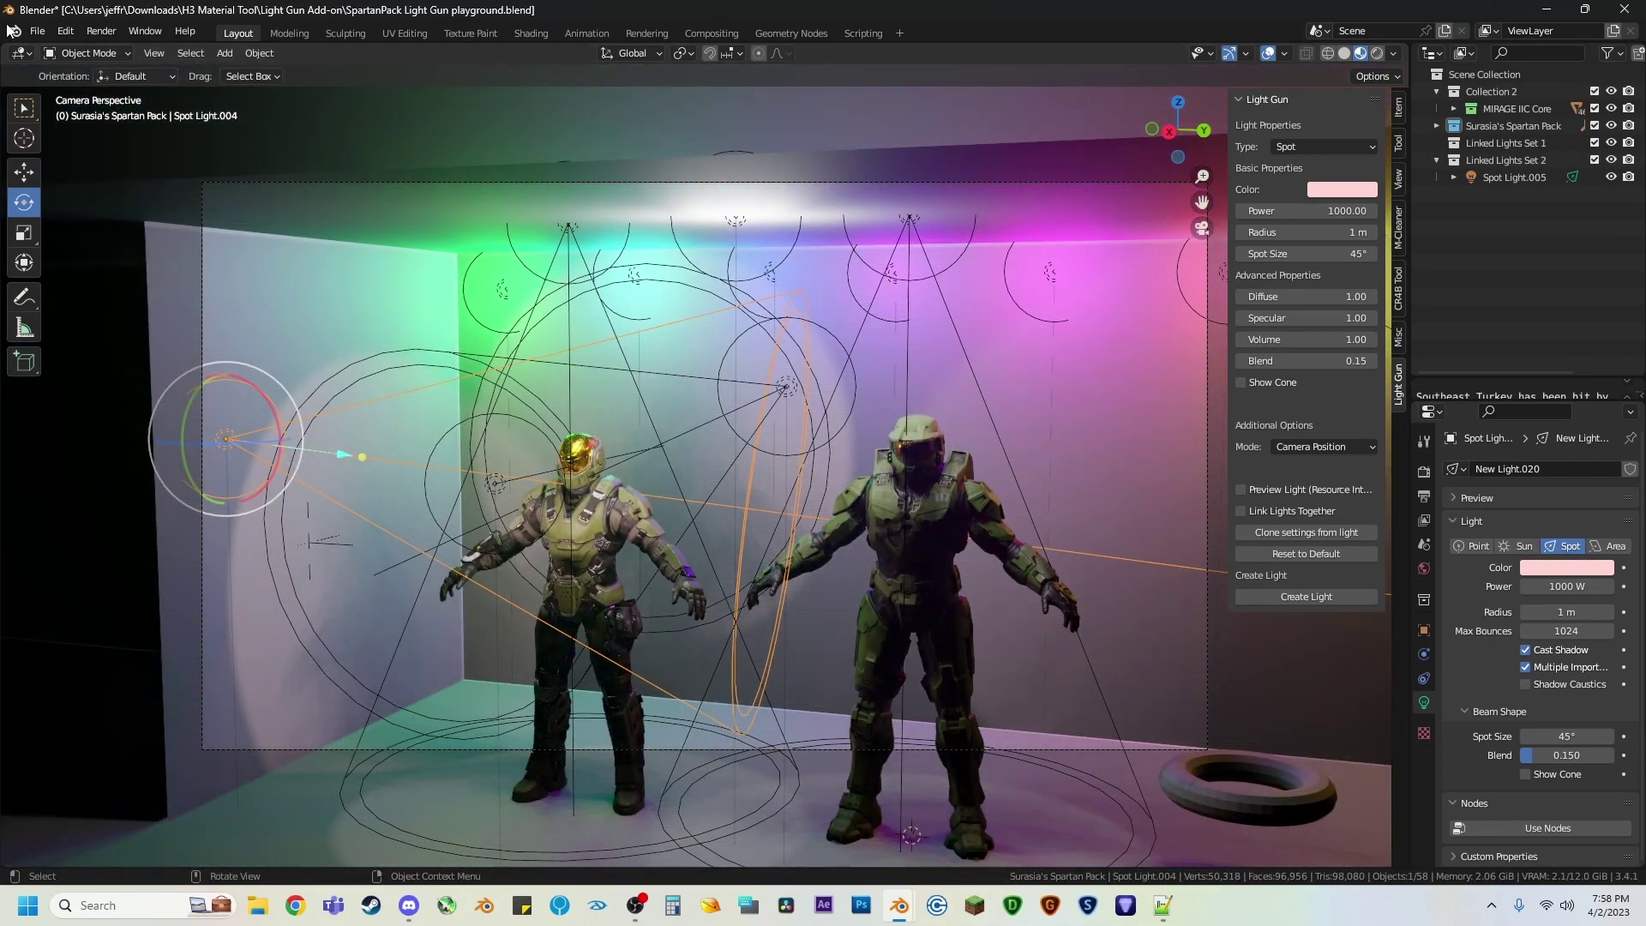
Step: Reopen the recent file SpartanPack Light Gun playground.blend without saving the current changes
click(37, 31)
mouse_move(89, 93)
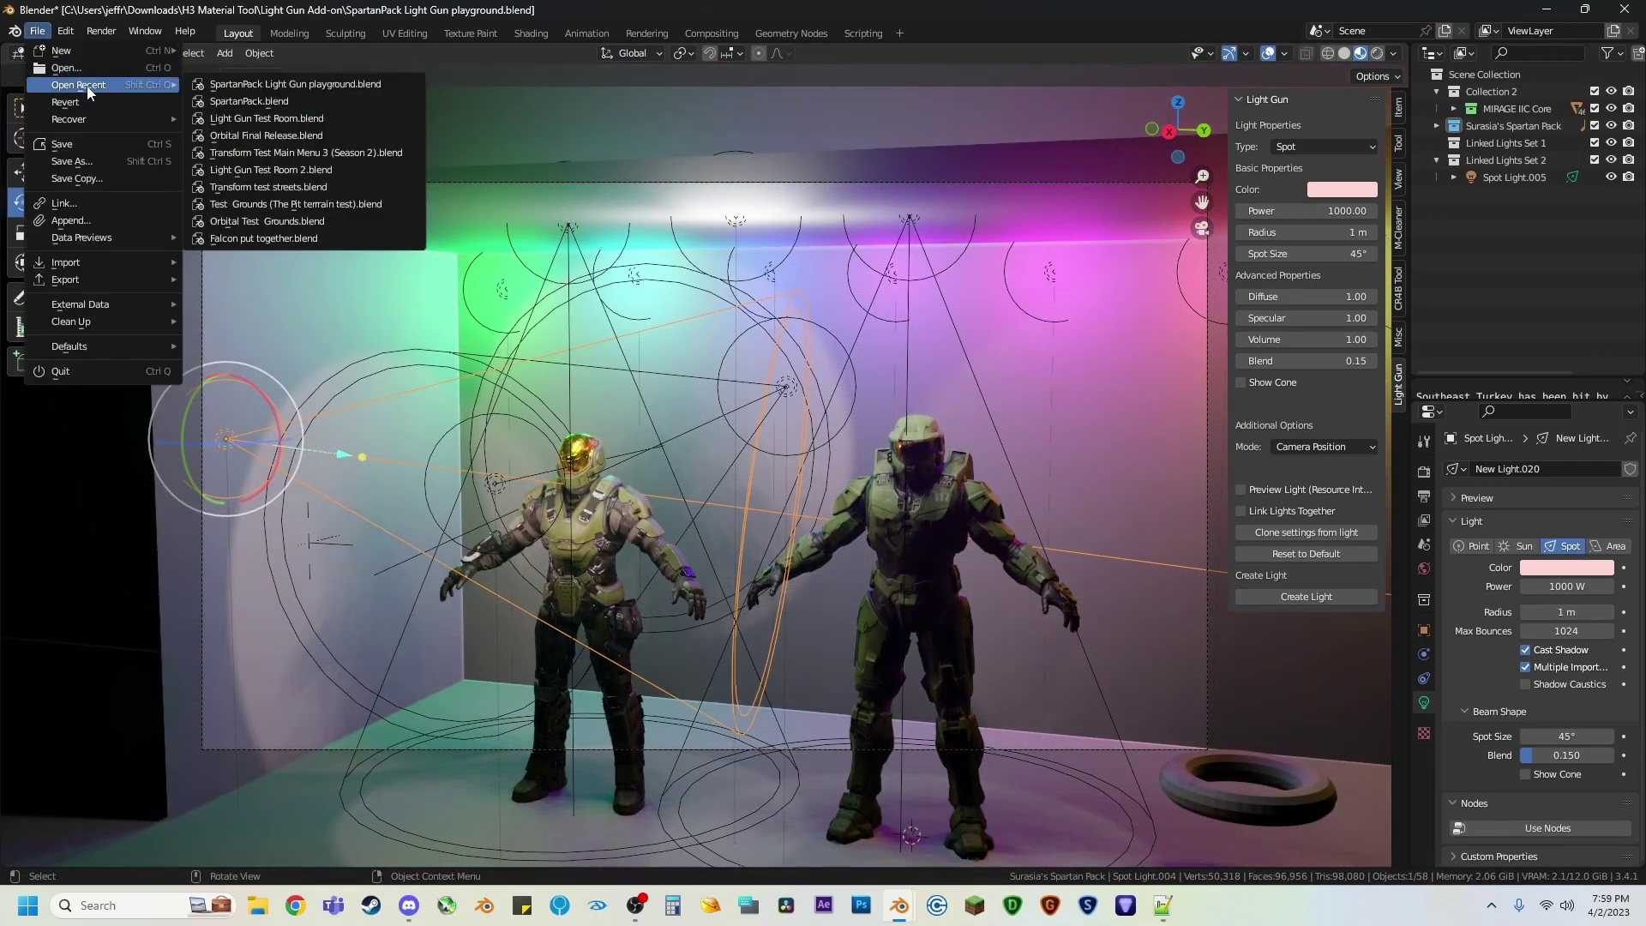
click(220, 95)
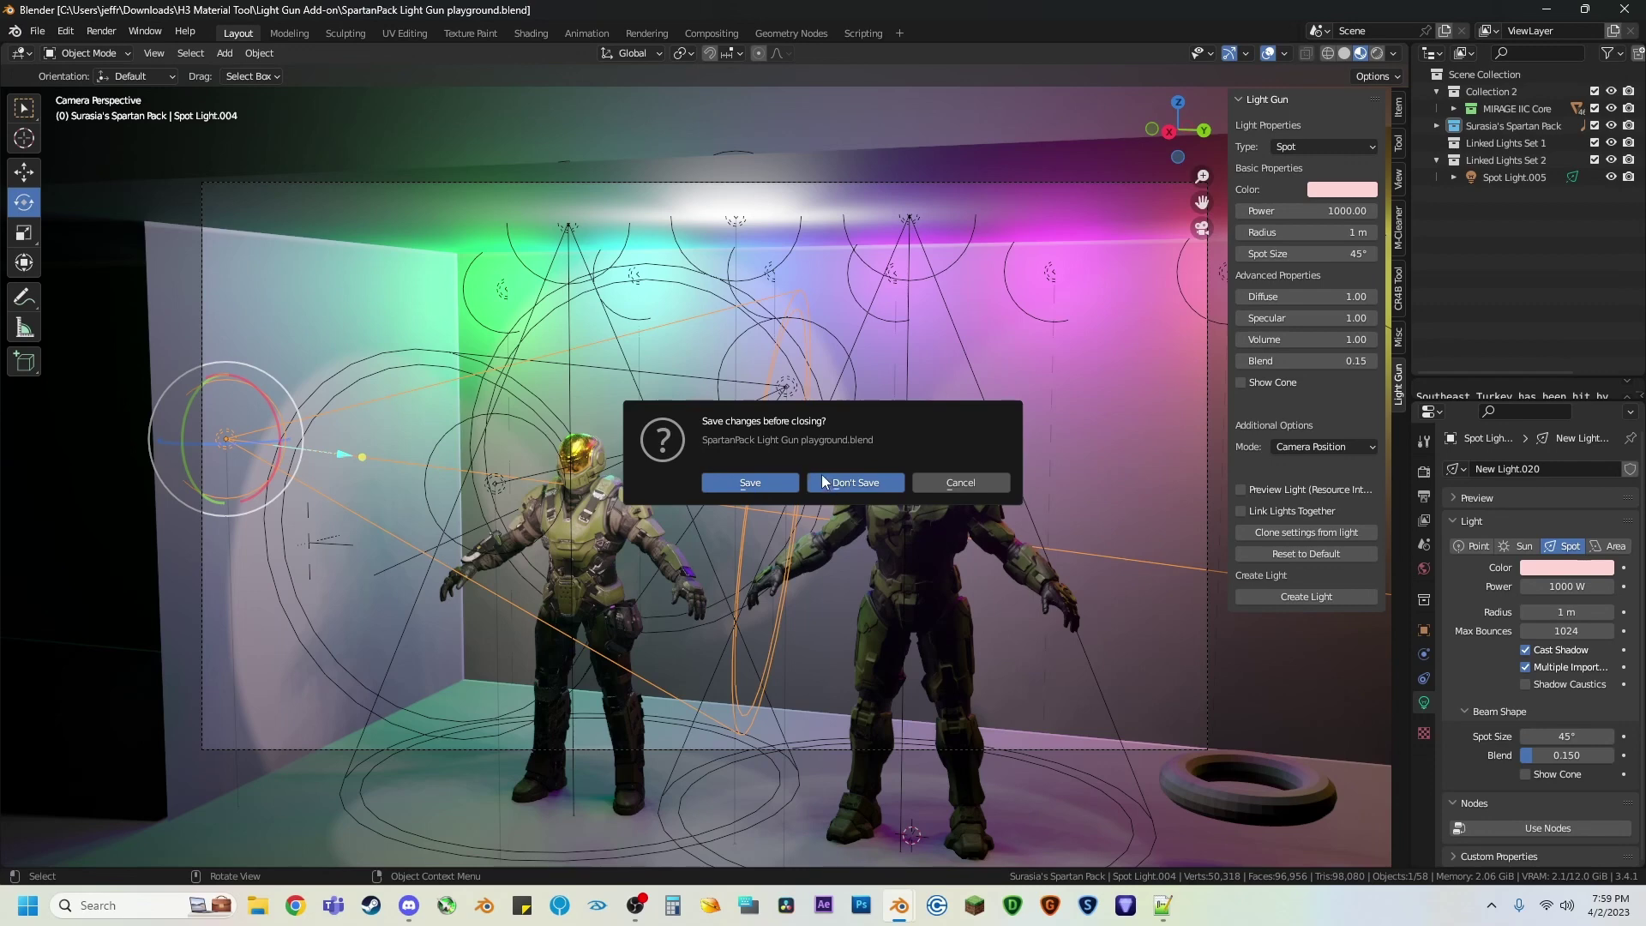
click(823, 482)
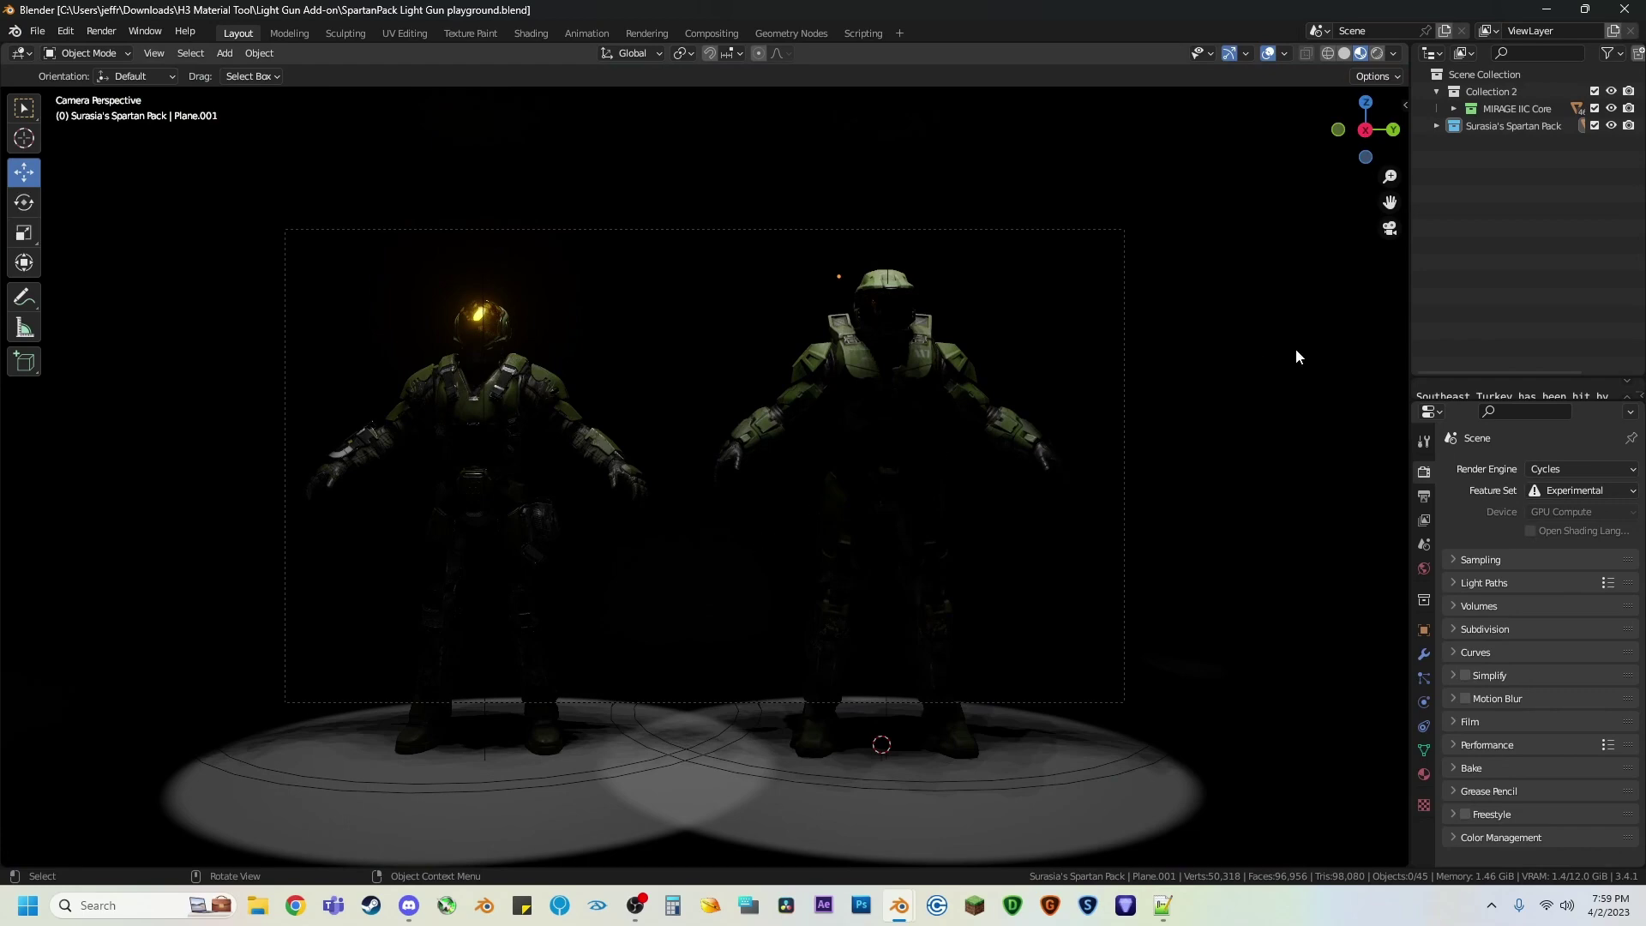
Step: Enable Preview Light in the Light Gun settings and aim the previewed point light at the floor in front of the basic shapes
key(n)
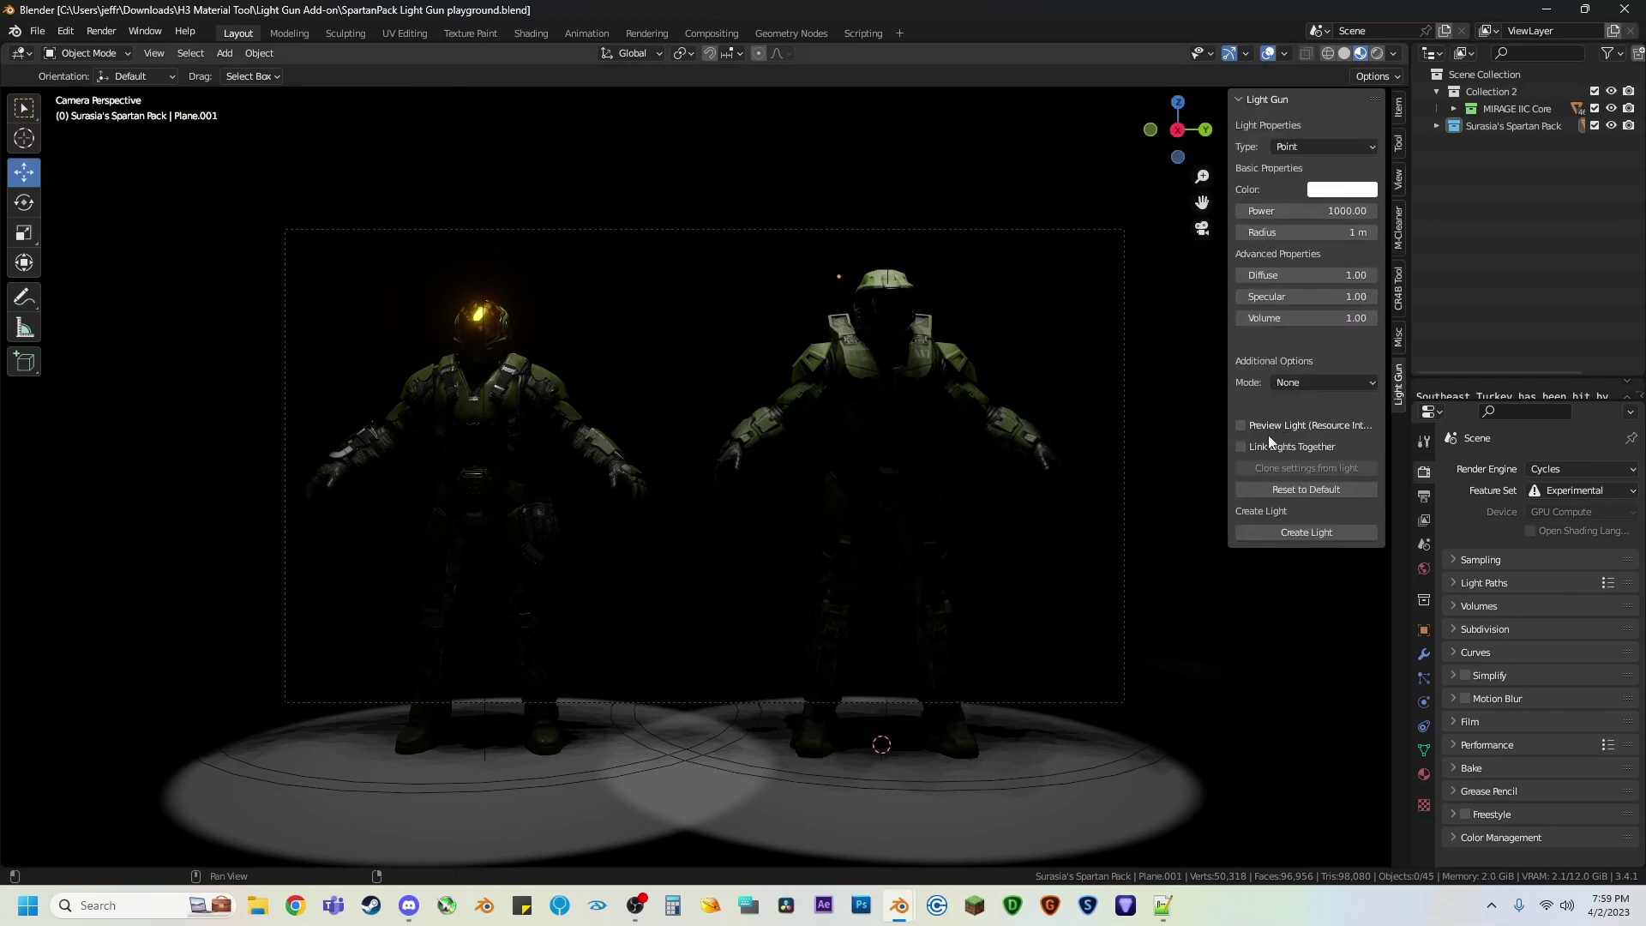
click(1241, 425)
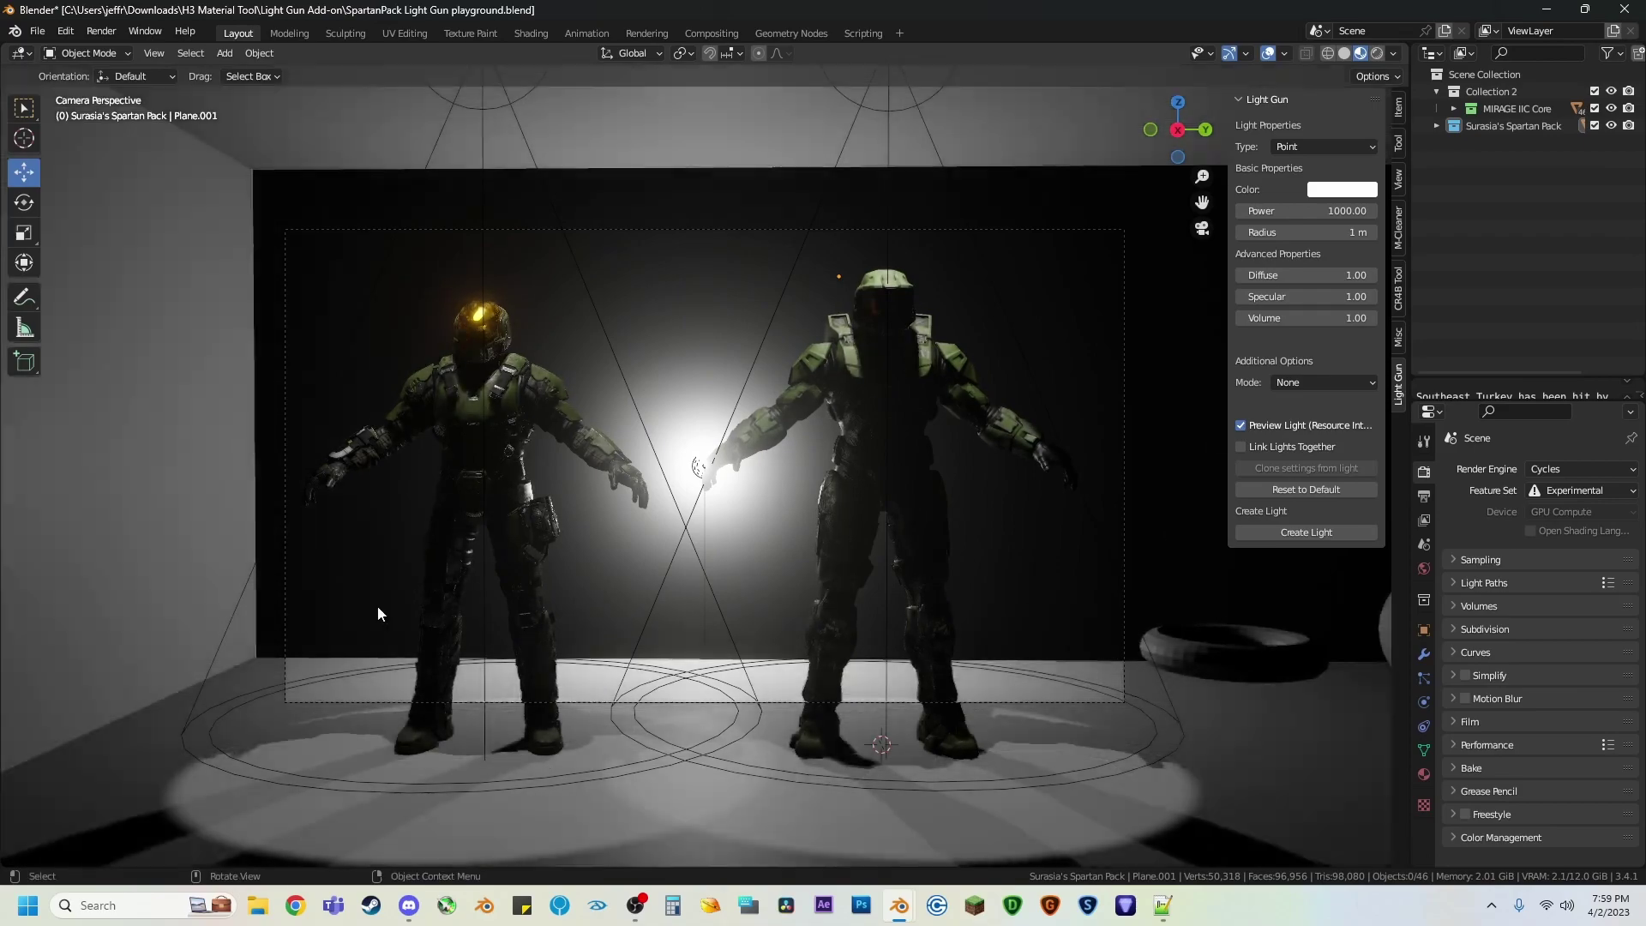
key(shift+grave)
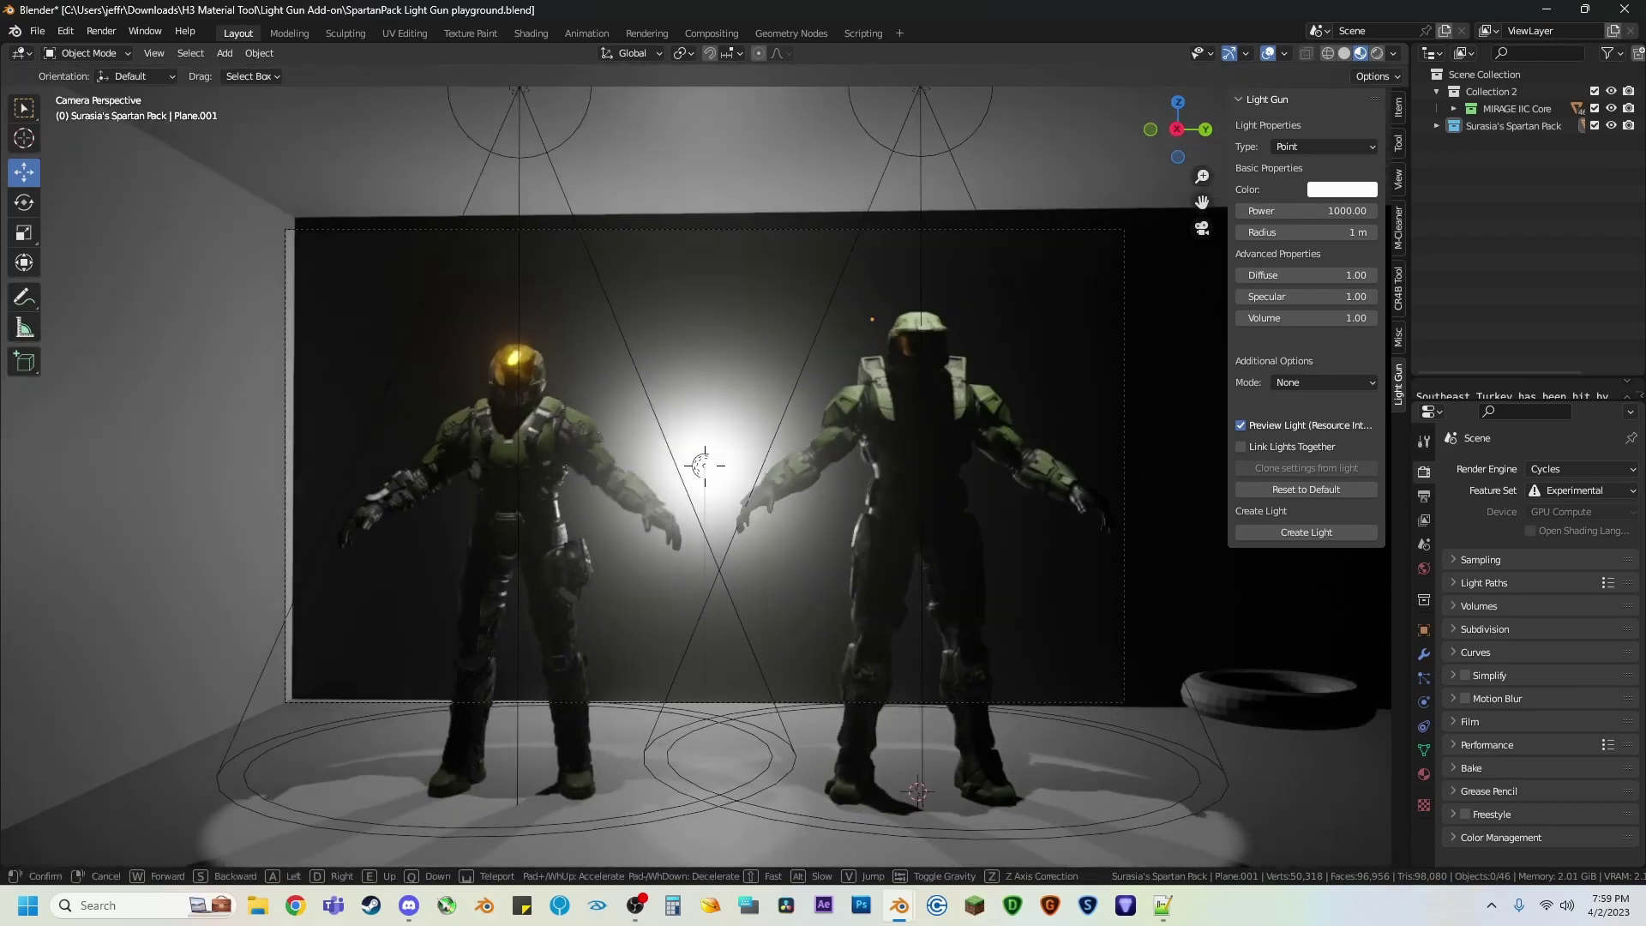
key(w)
key(s)
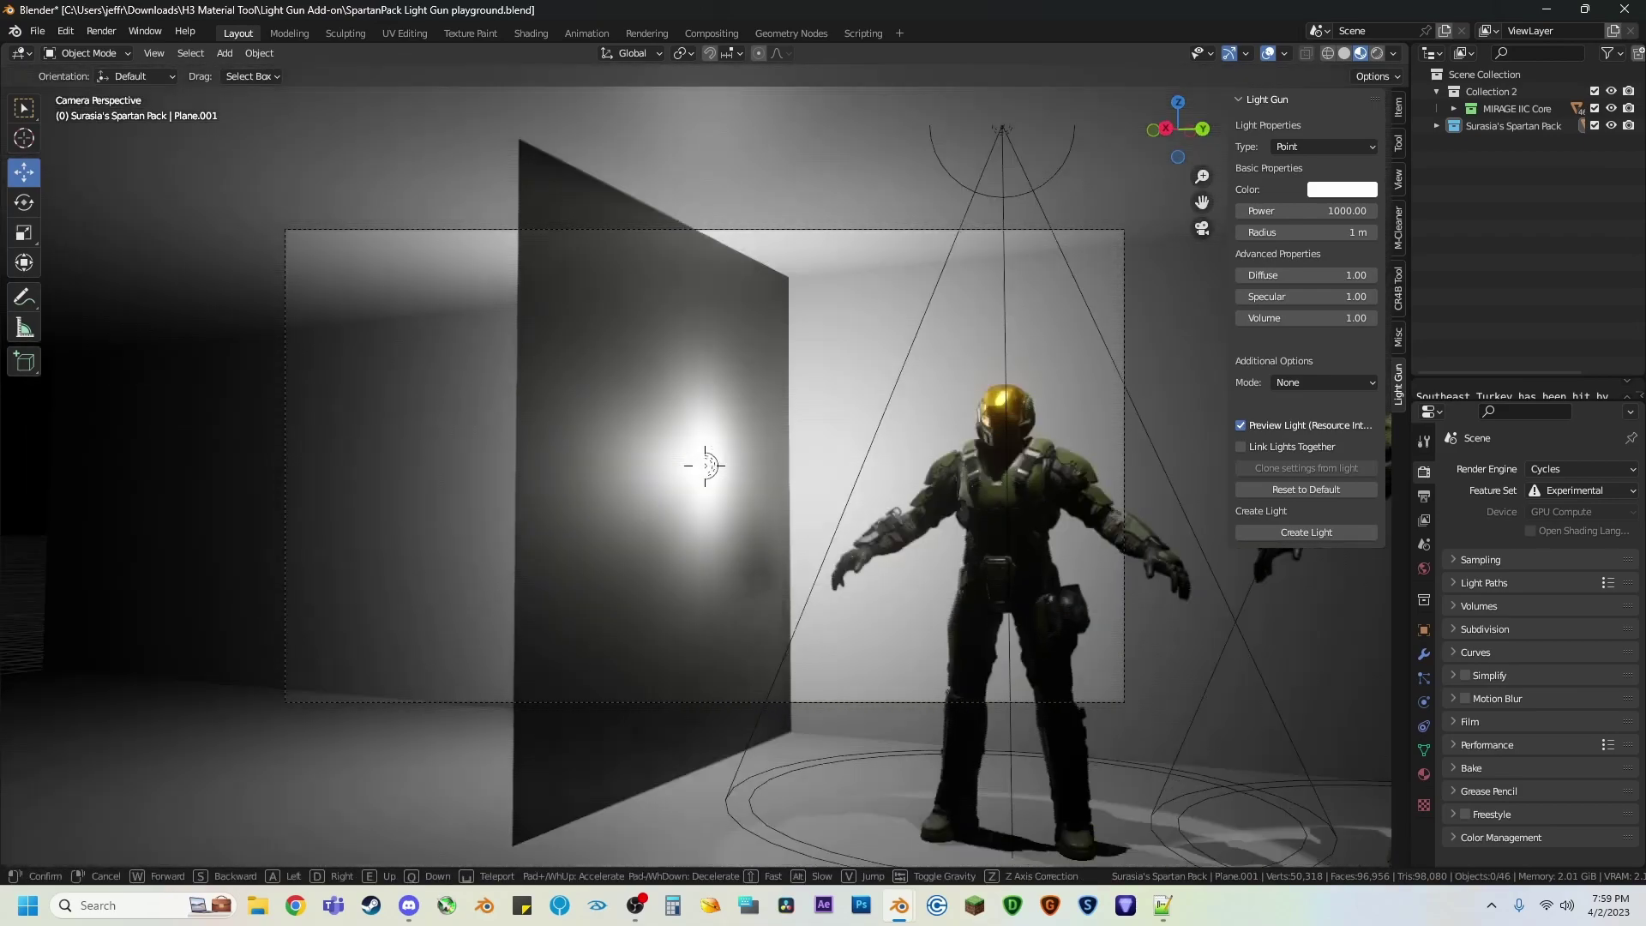
key(a)
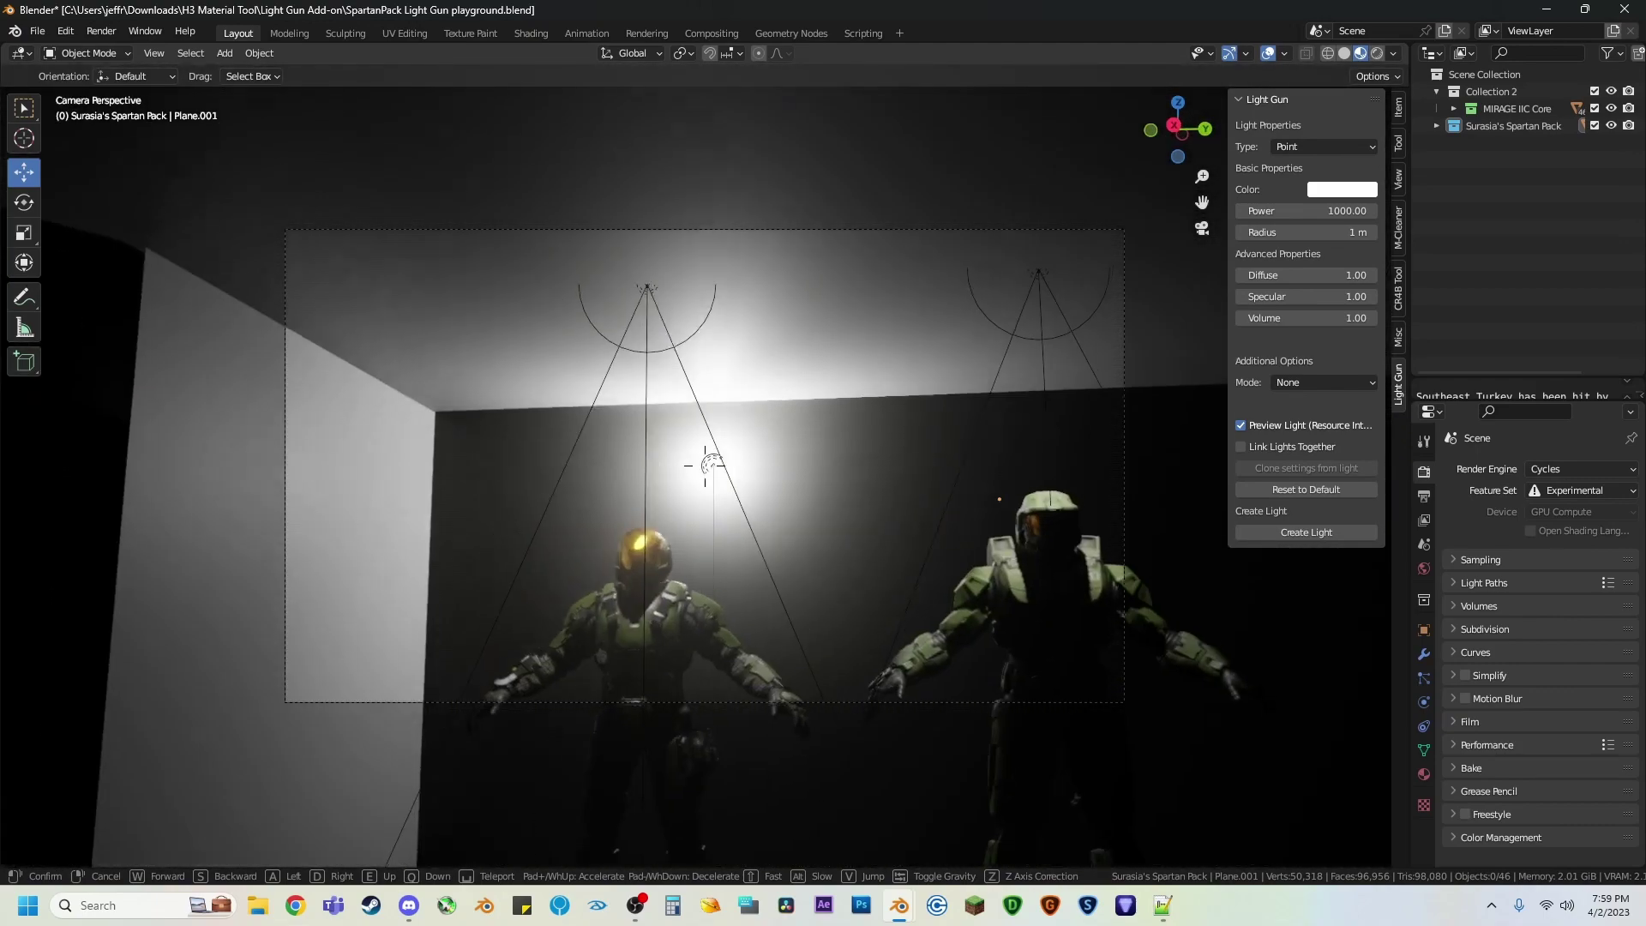
mouse_move(705, 465)
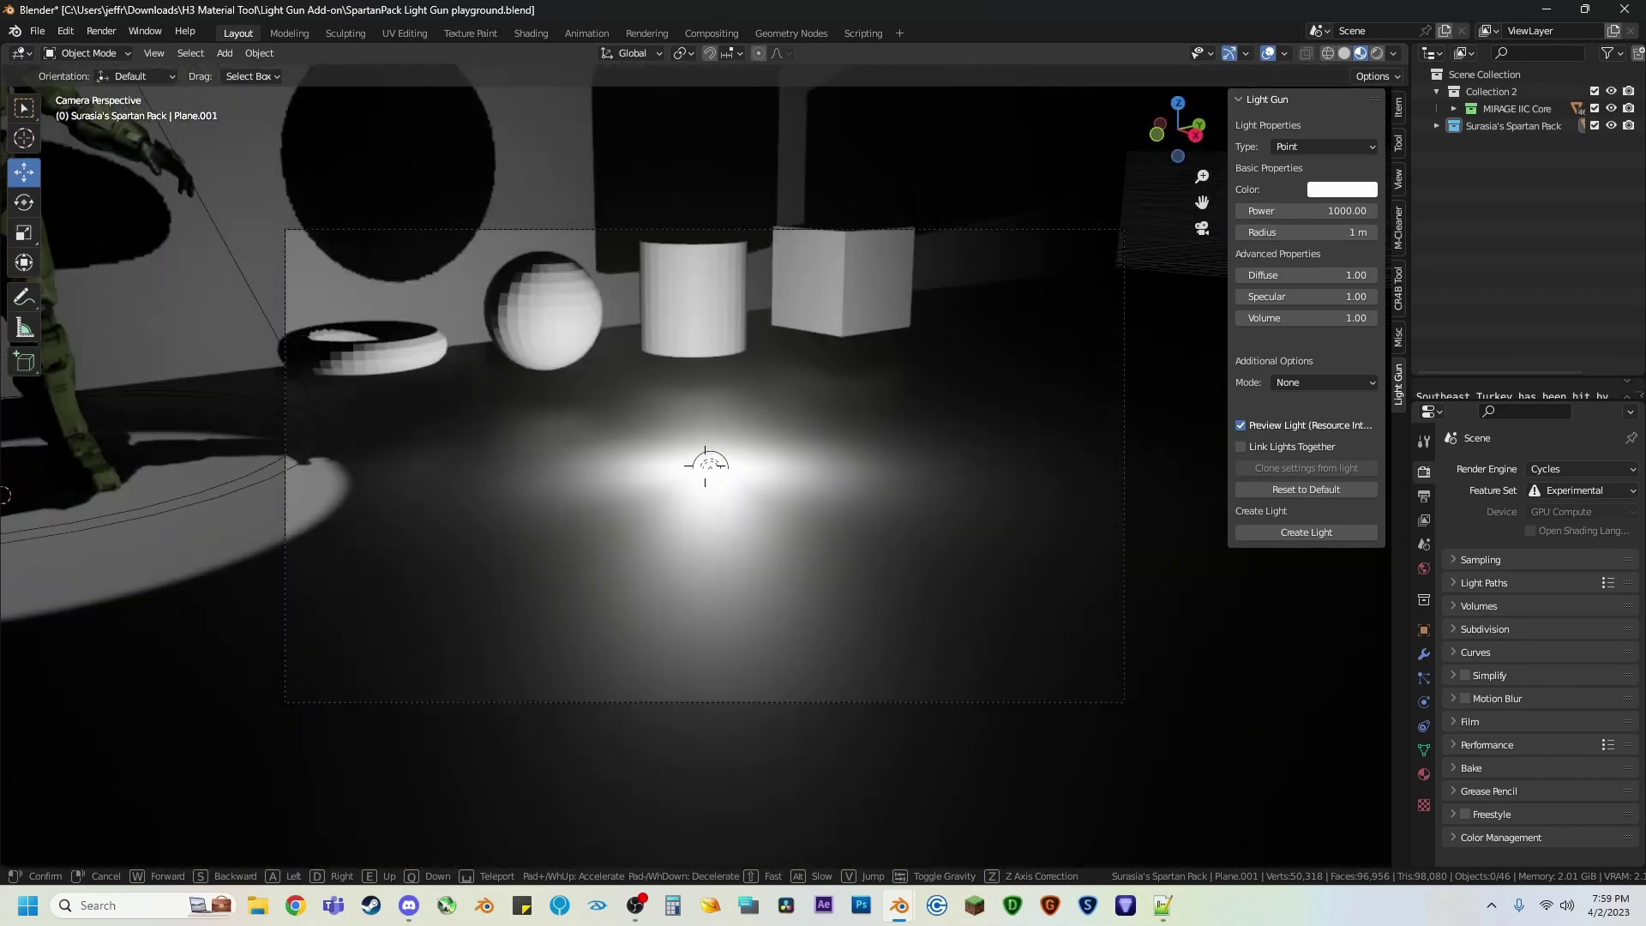
click(683, 330)
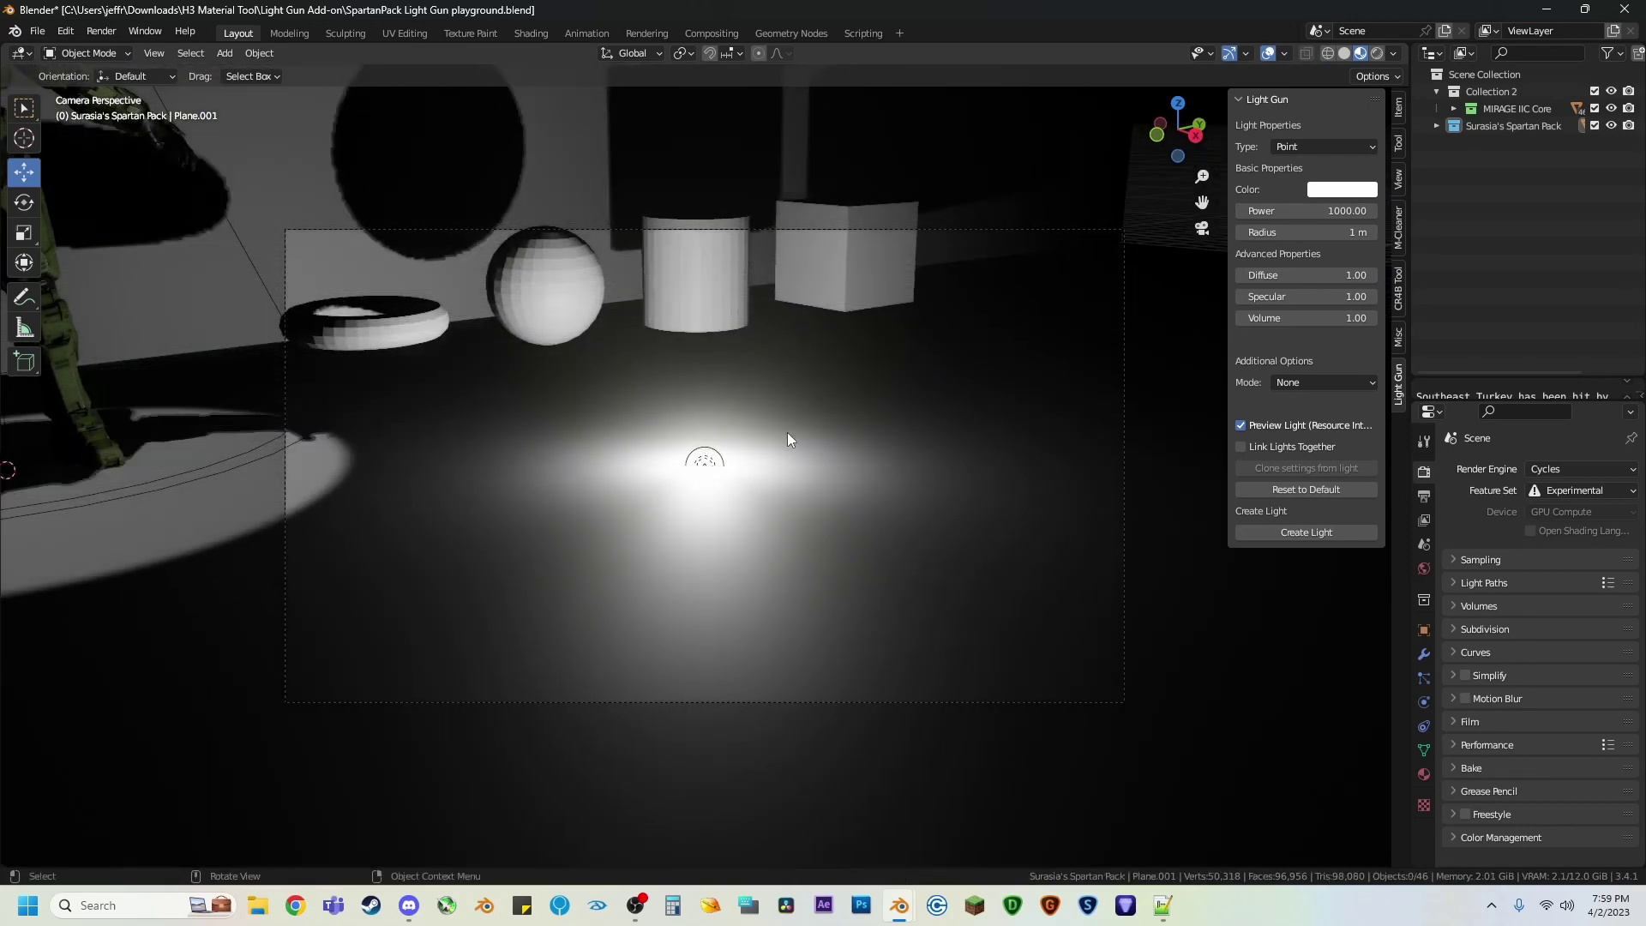
Step: Set the Light Gun's color to orange-red, diffuse to 0.55, specular to 0.52 and radius to 0.92 m
scroll(787, 439, down, 2)
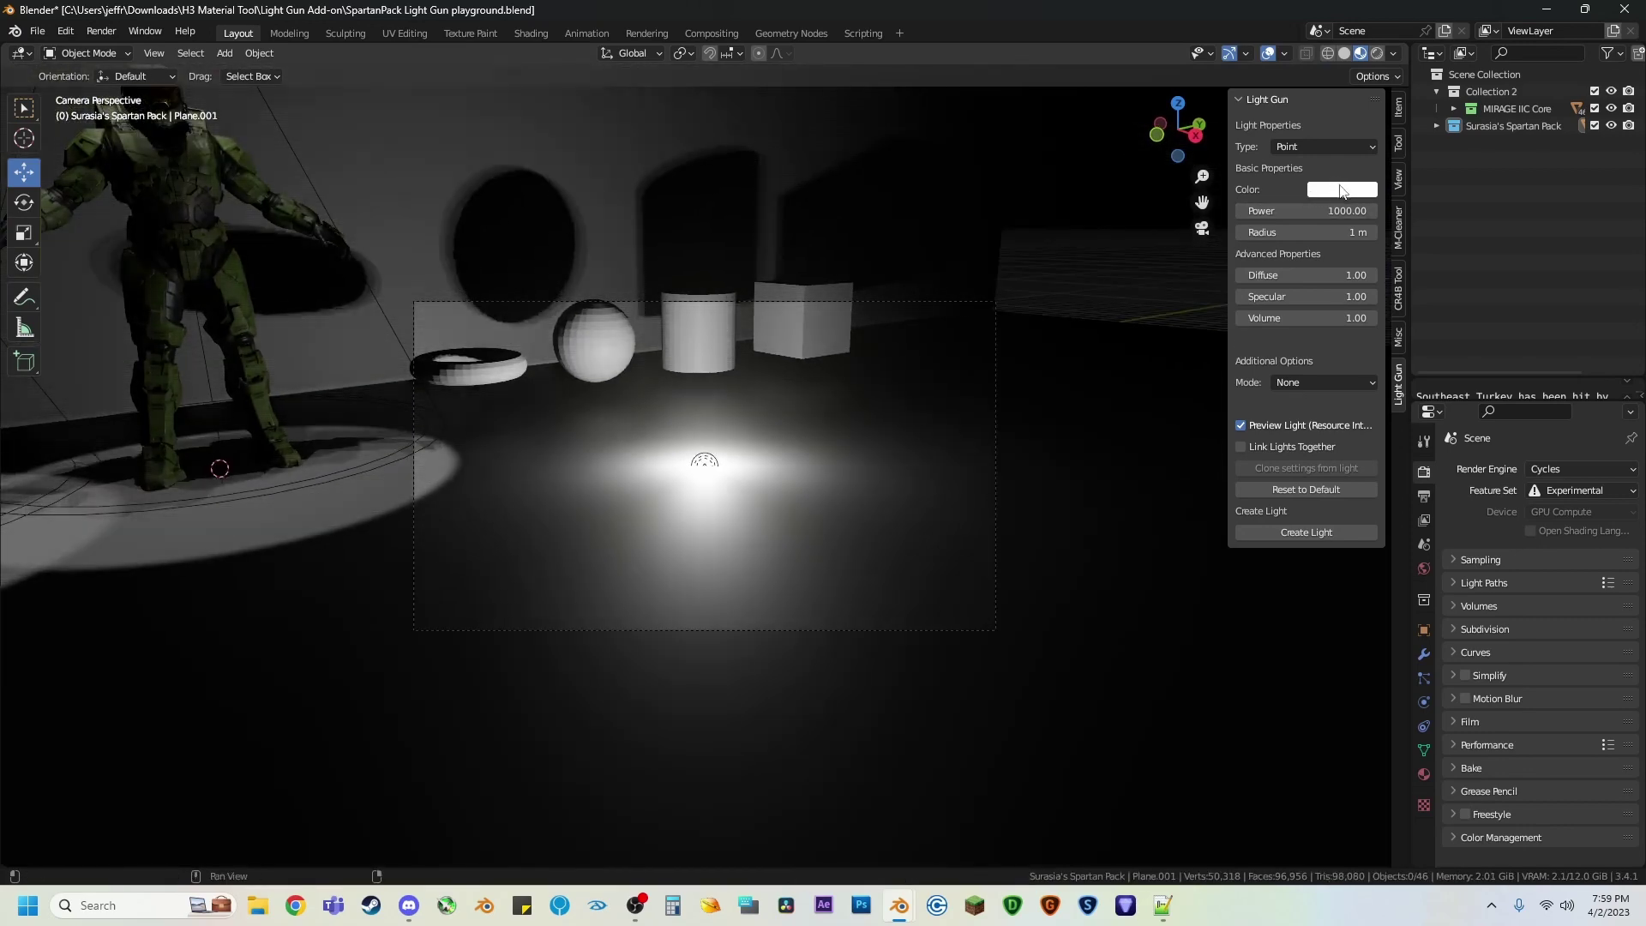
click(1343, 190)
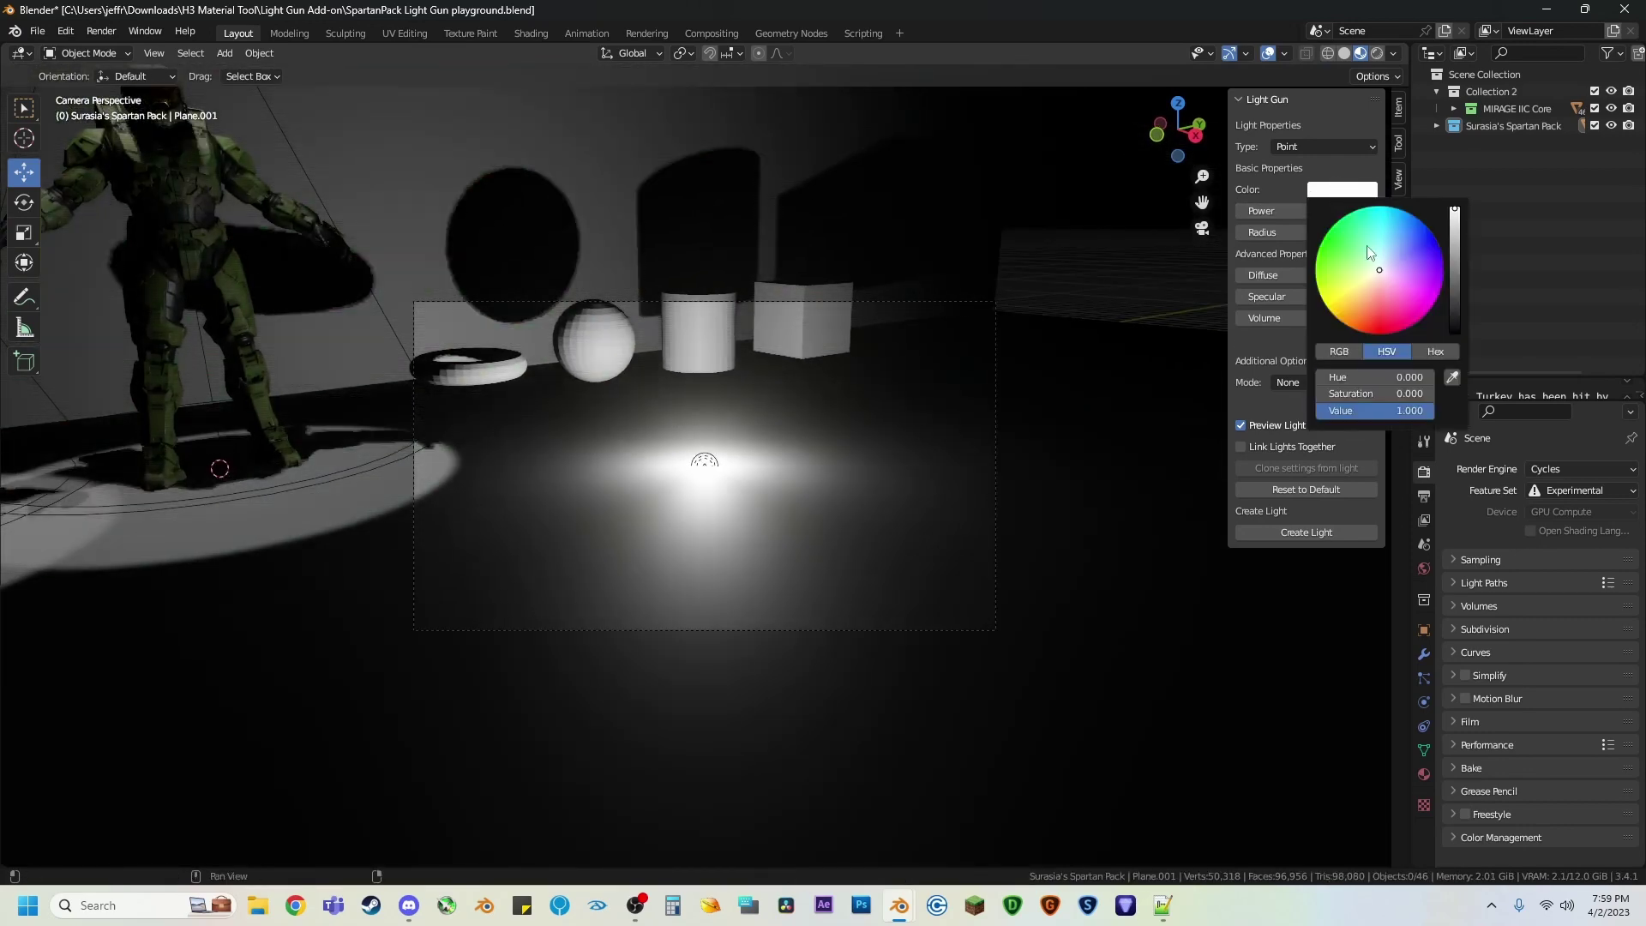
drag(1346, 288, 1359, 330)
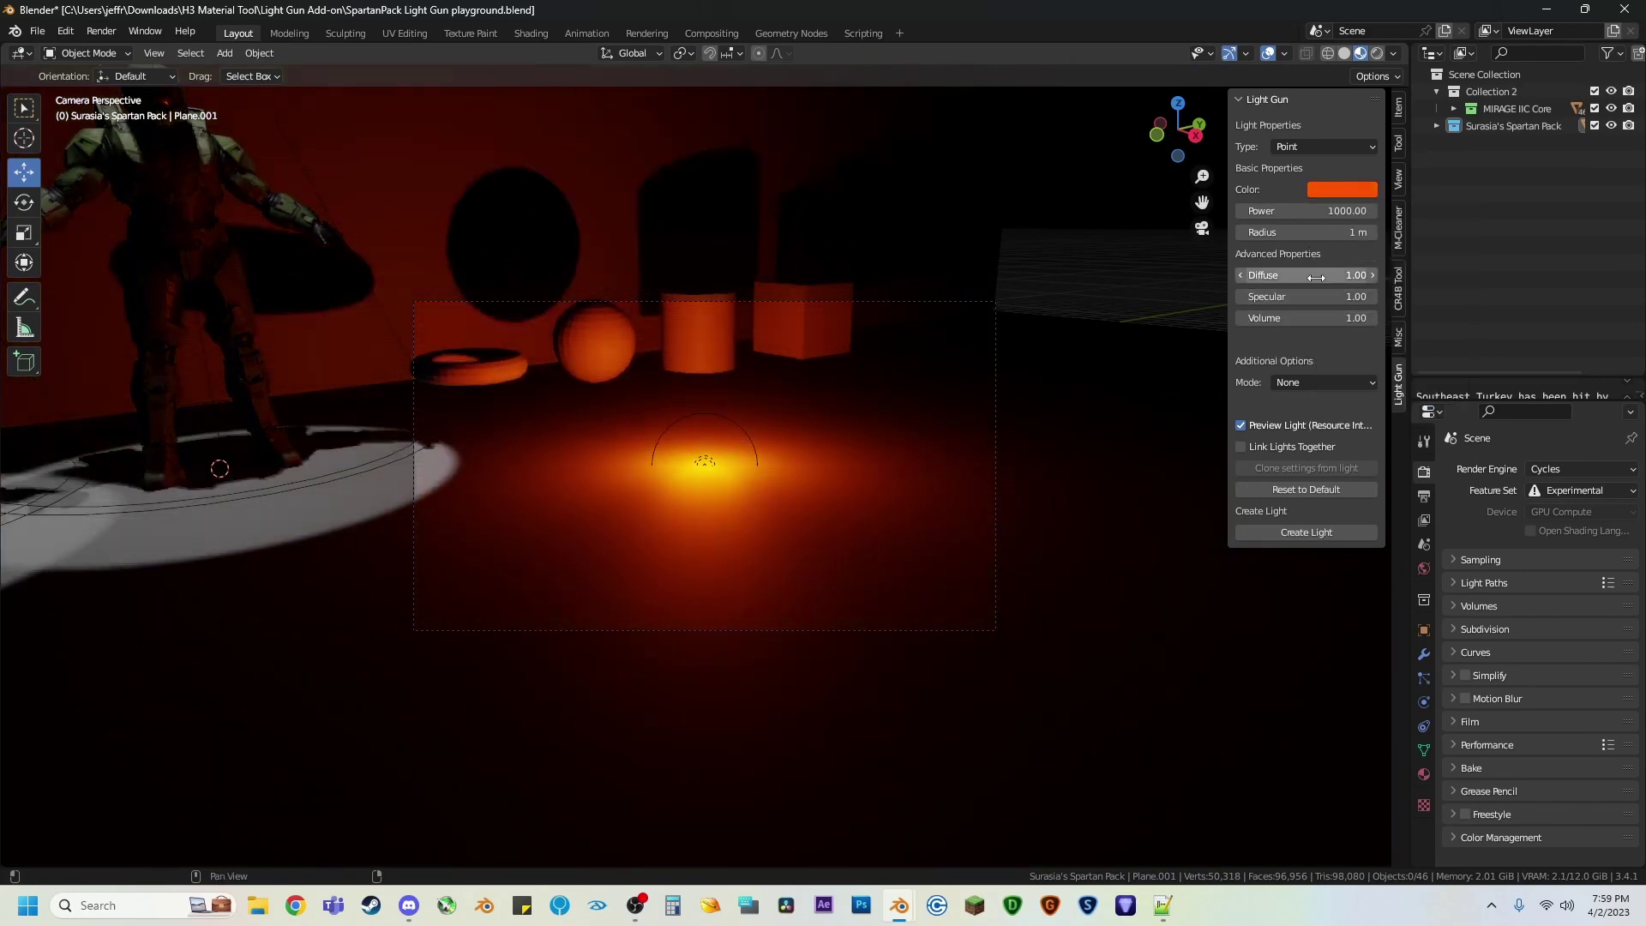
drag(1320, 276, 1286, 296)
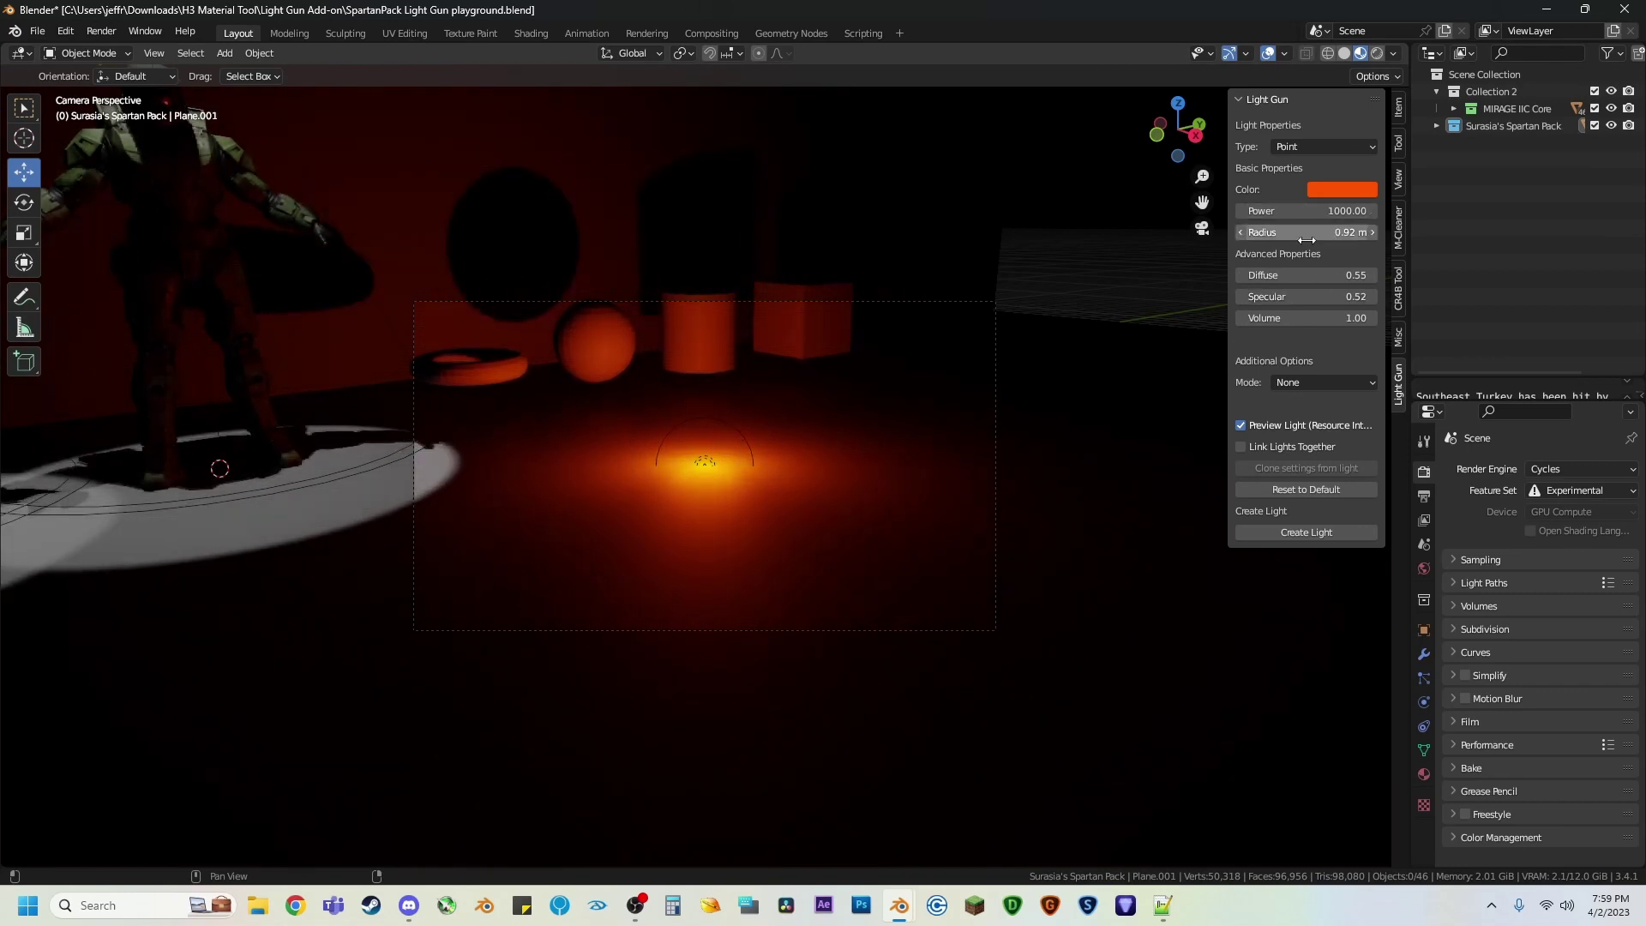
Step: Enable Link Lights Together and create four linked orange-red point lights in a row across the floor near the basic shapes
click(1243, 446)
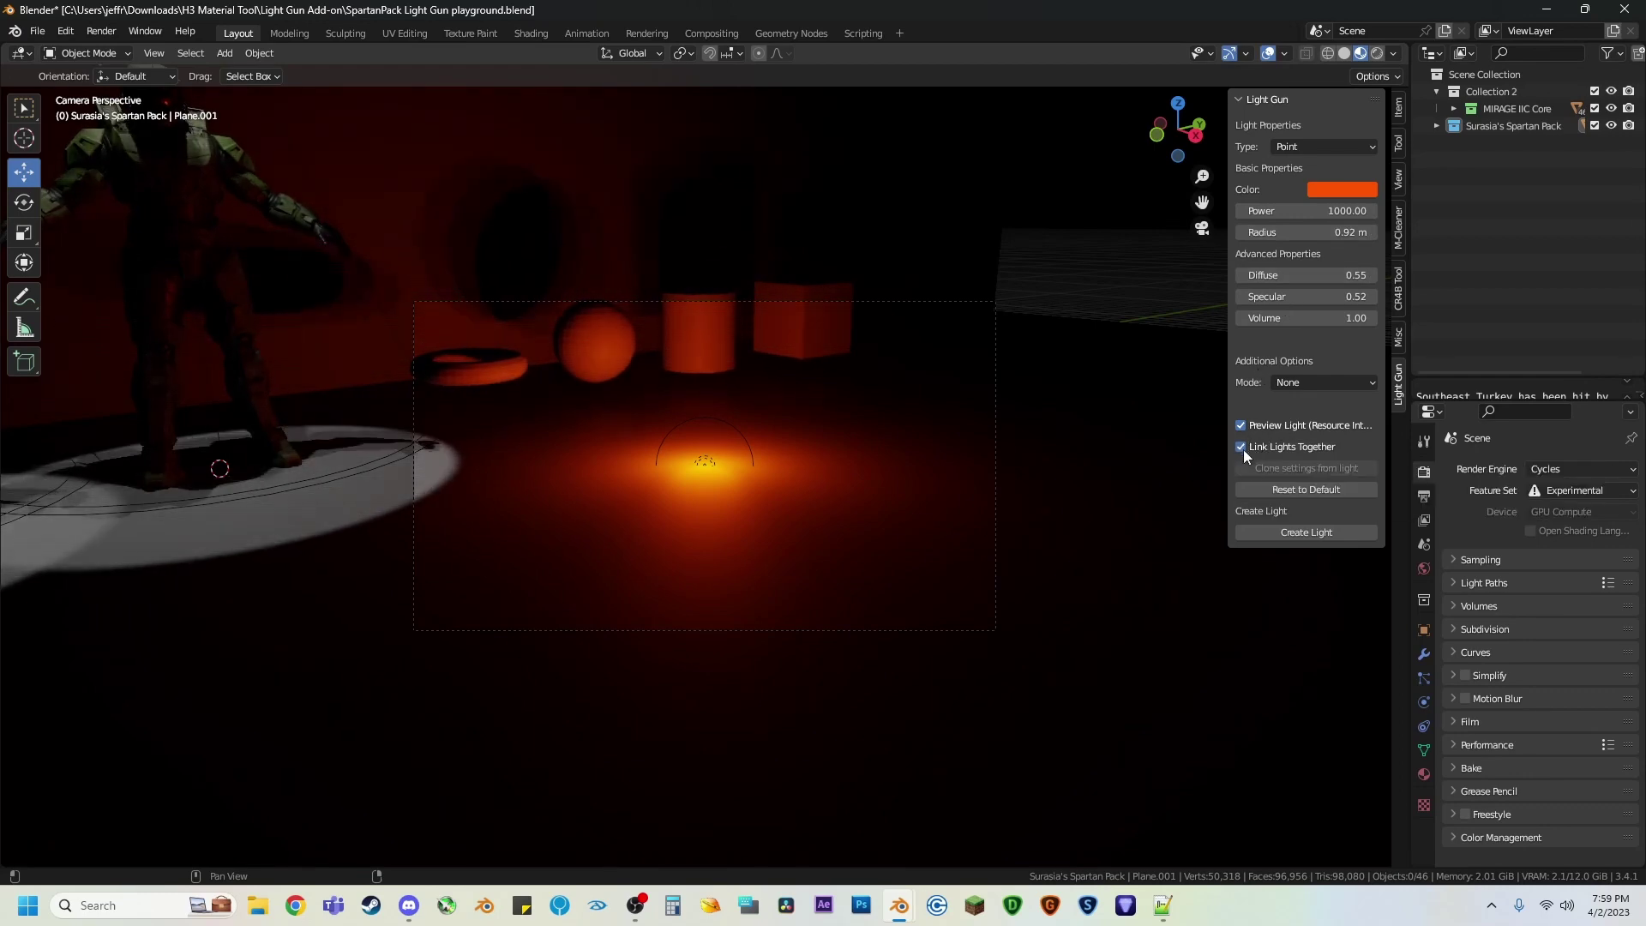
click(1294, 533)
click(887, 480)
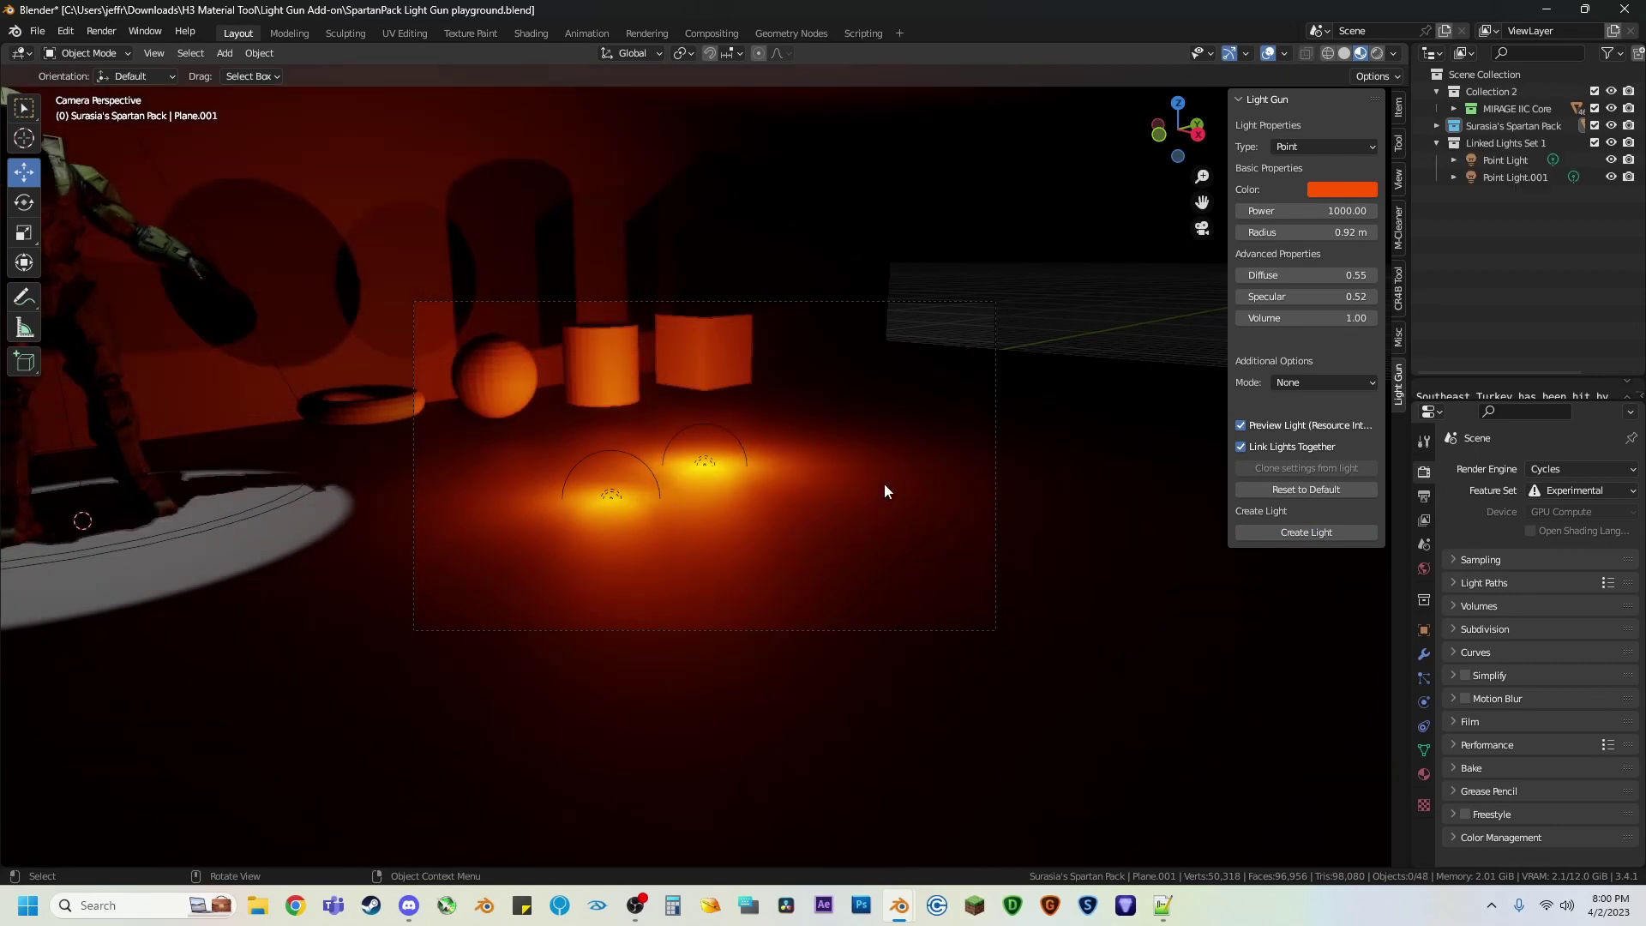
click(897, 482)
click(893, 490)
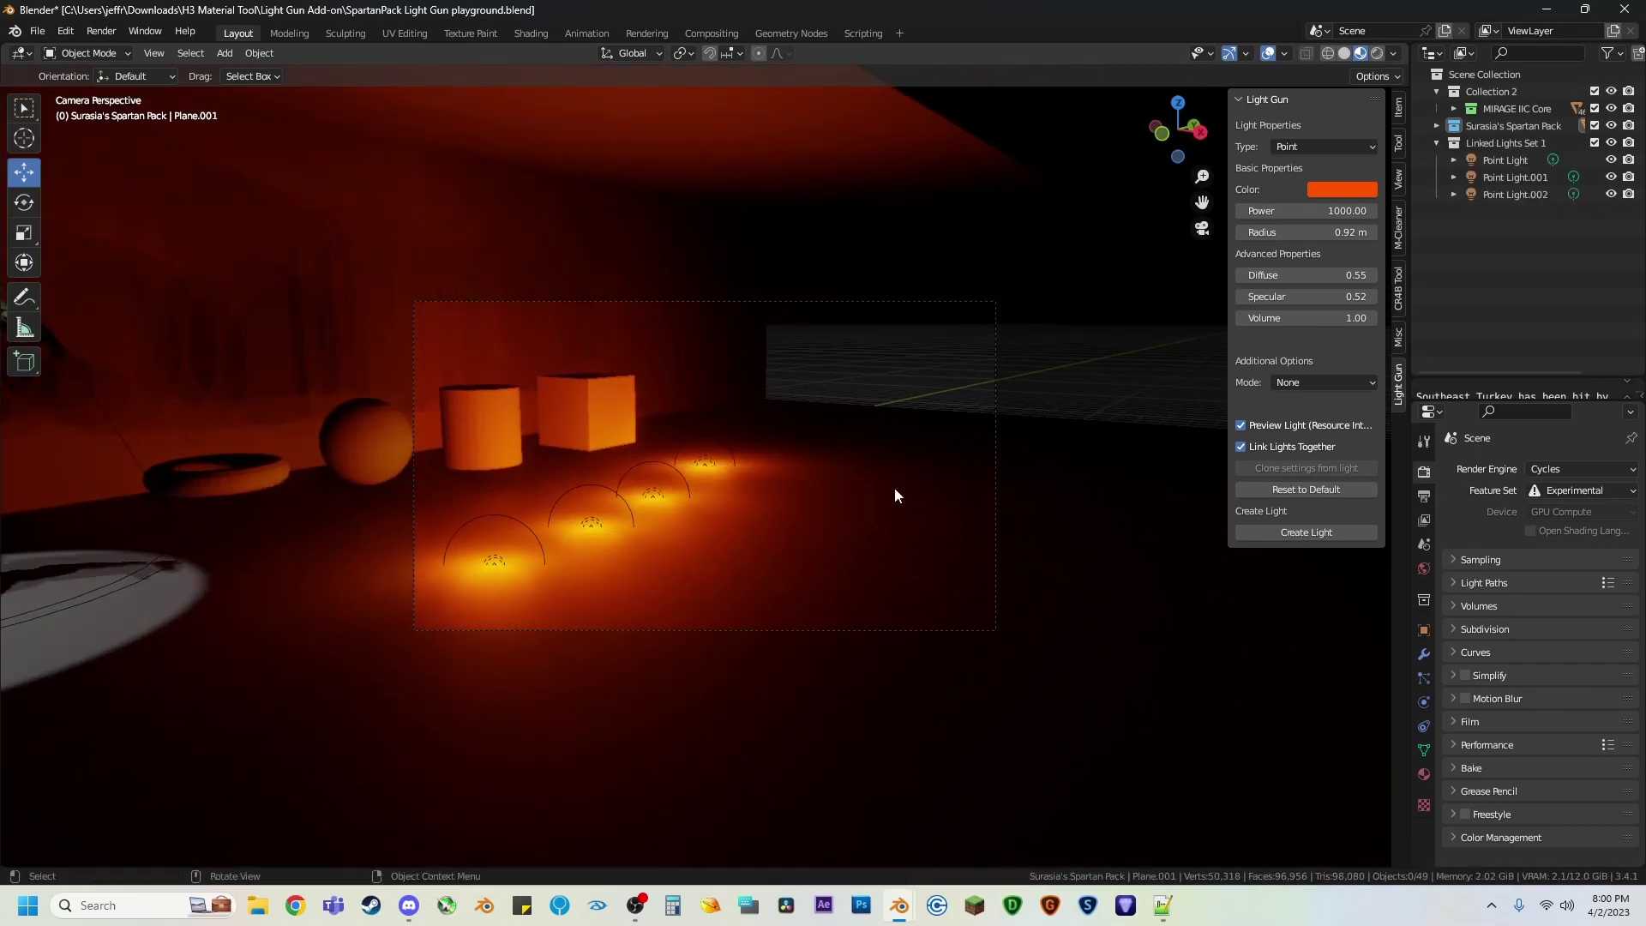
key(shift+r)
key(shift+grave)
click(836, 507)
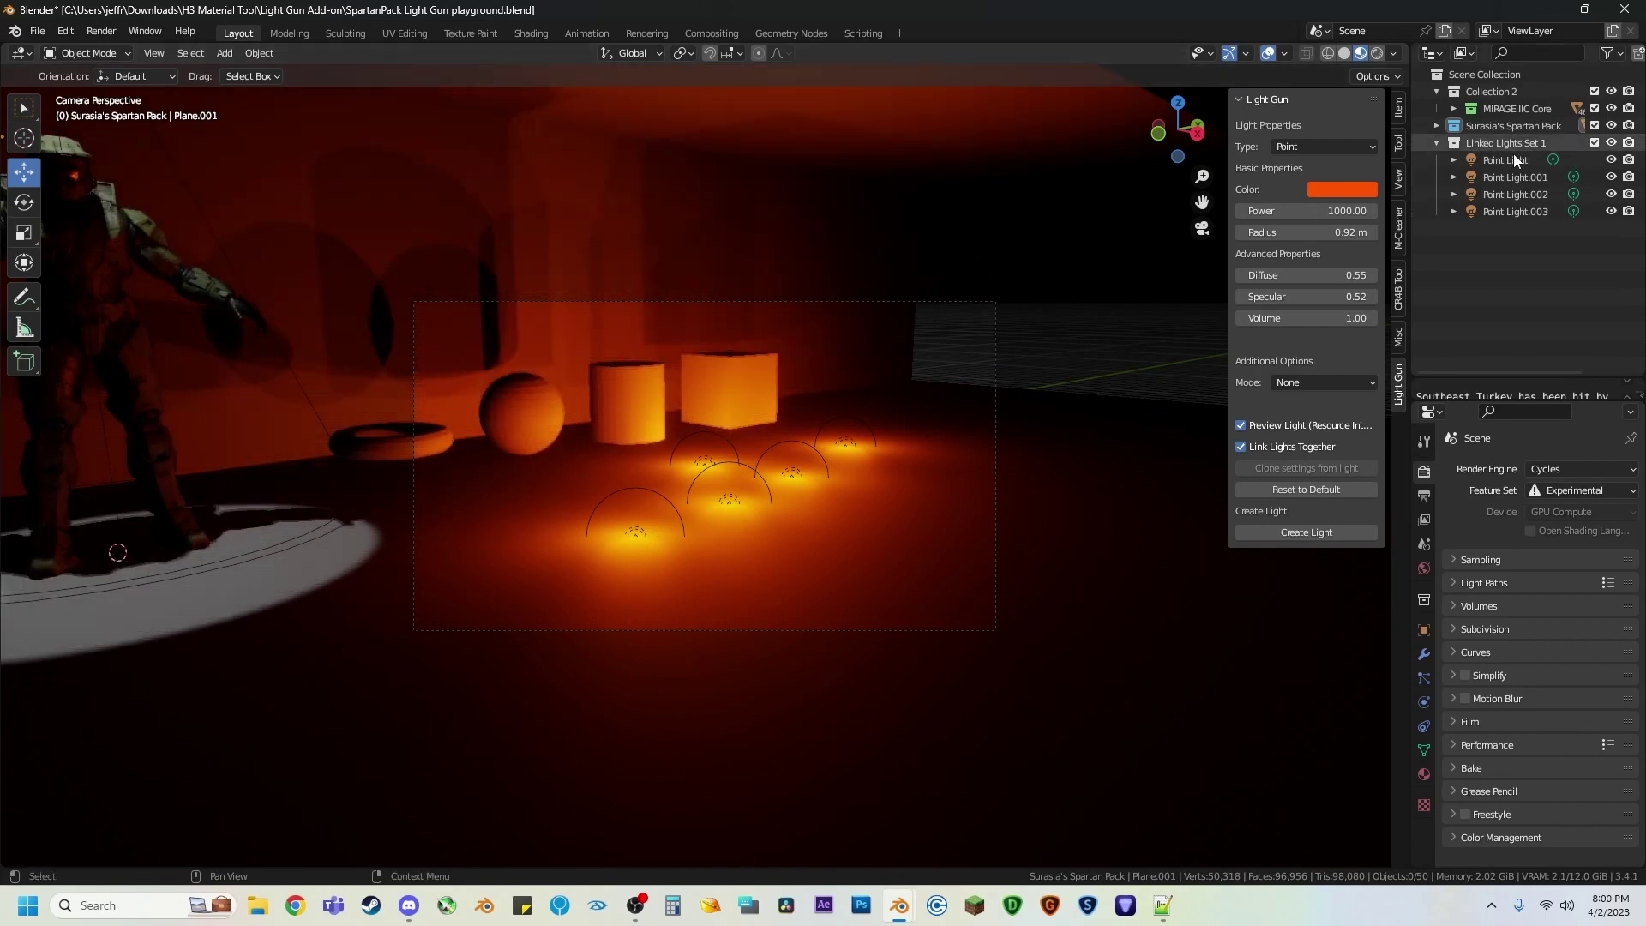
Step: Turn off Preview Light and recolor the linked point lights bright green through the first light's data
click(1242, 428)
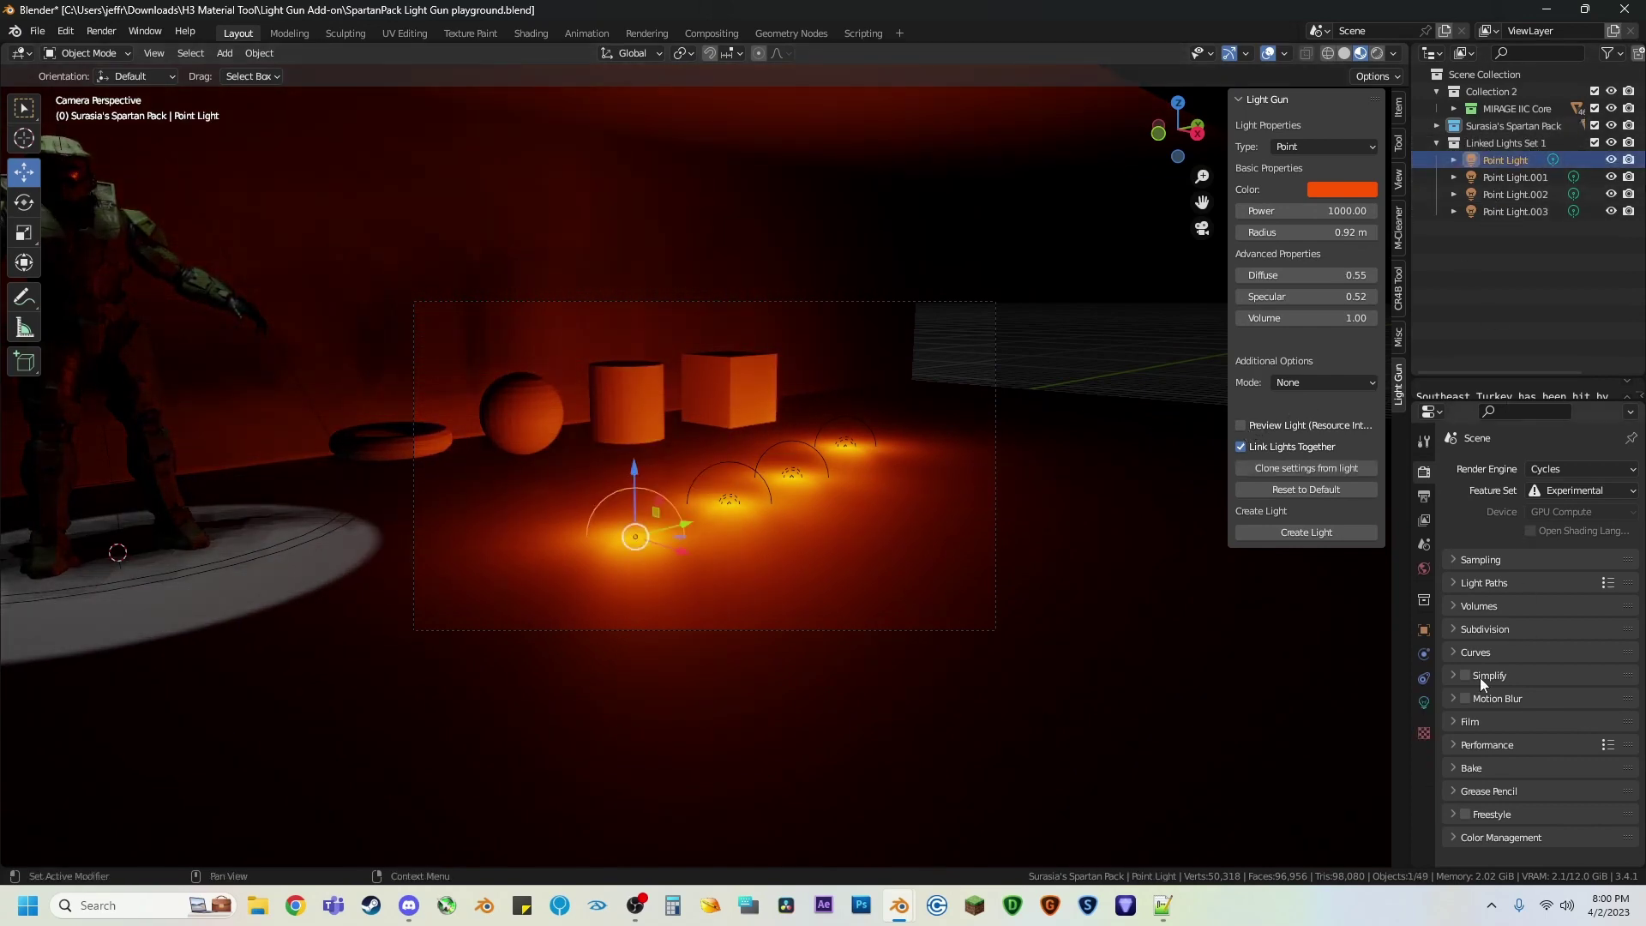
click(1424, 703)
click(1554, 569)
drag(1521, 404, 1466, 375)
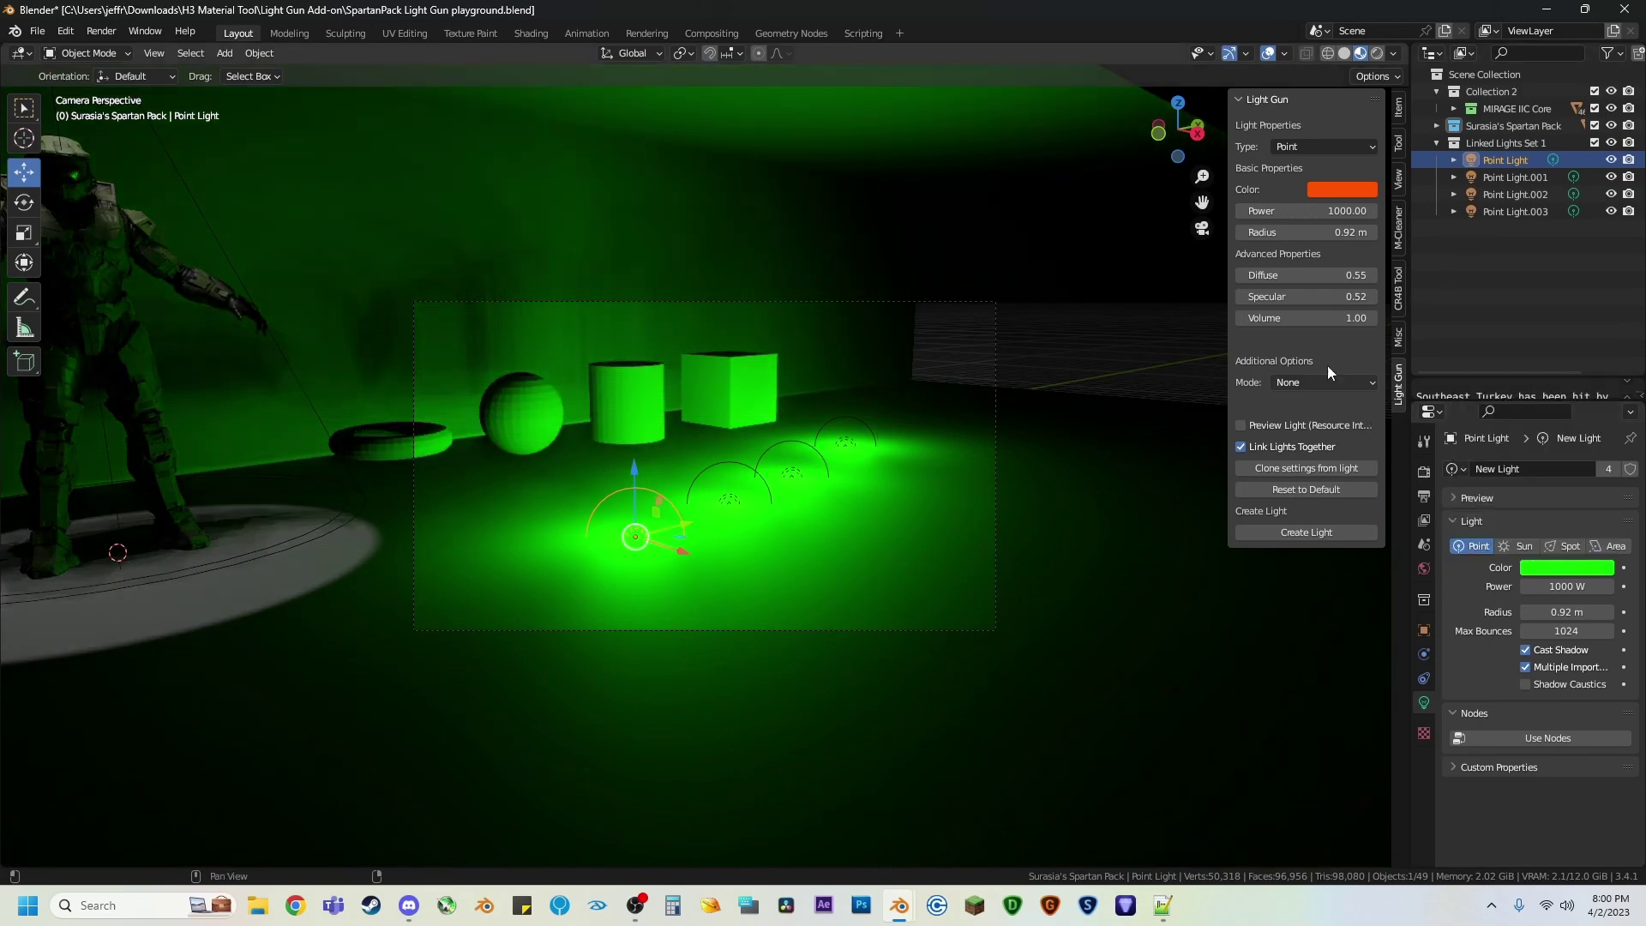
Step: Delete the Linked Lights Set 1 collection together with its point lights
right_click(1501, 143)
click(1433, 179)
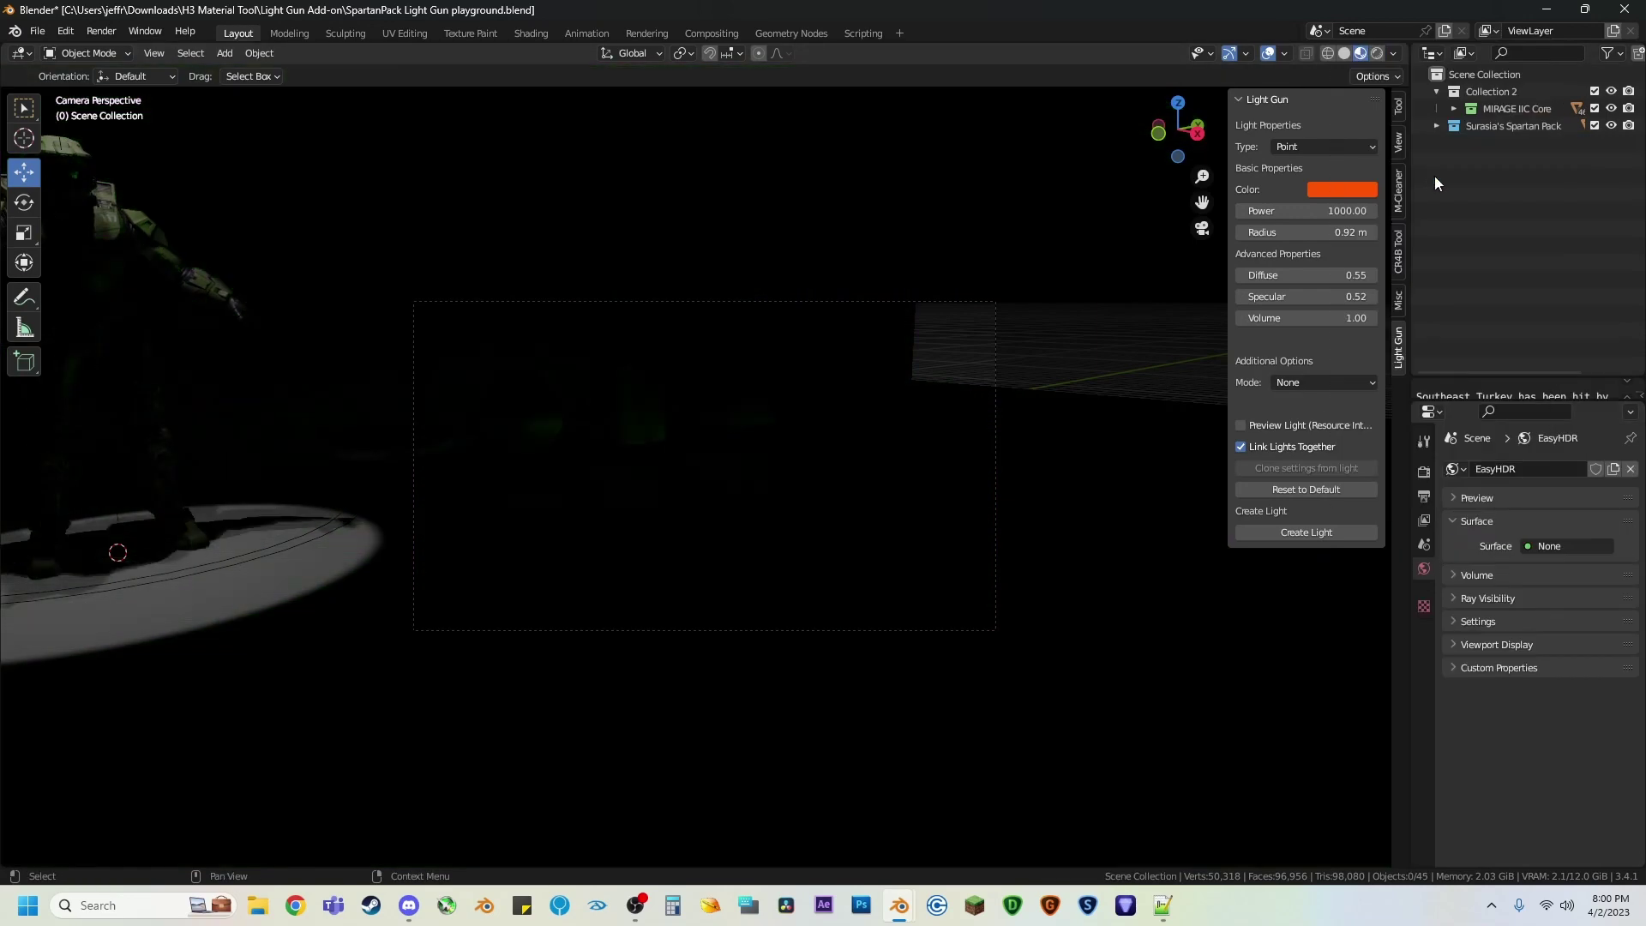
Step: Turn on Preview Light with Camera Position mode and try the orange-red point light around the two Spartans
key(shift+grave)
key(s)
click(689, 465)
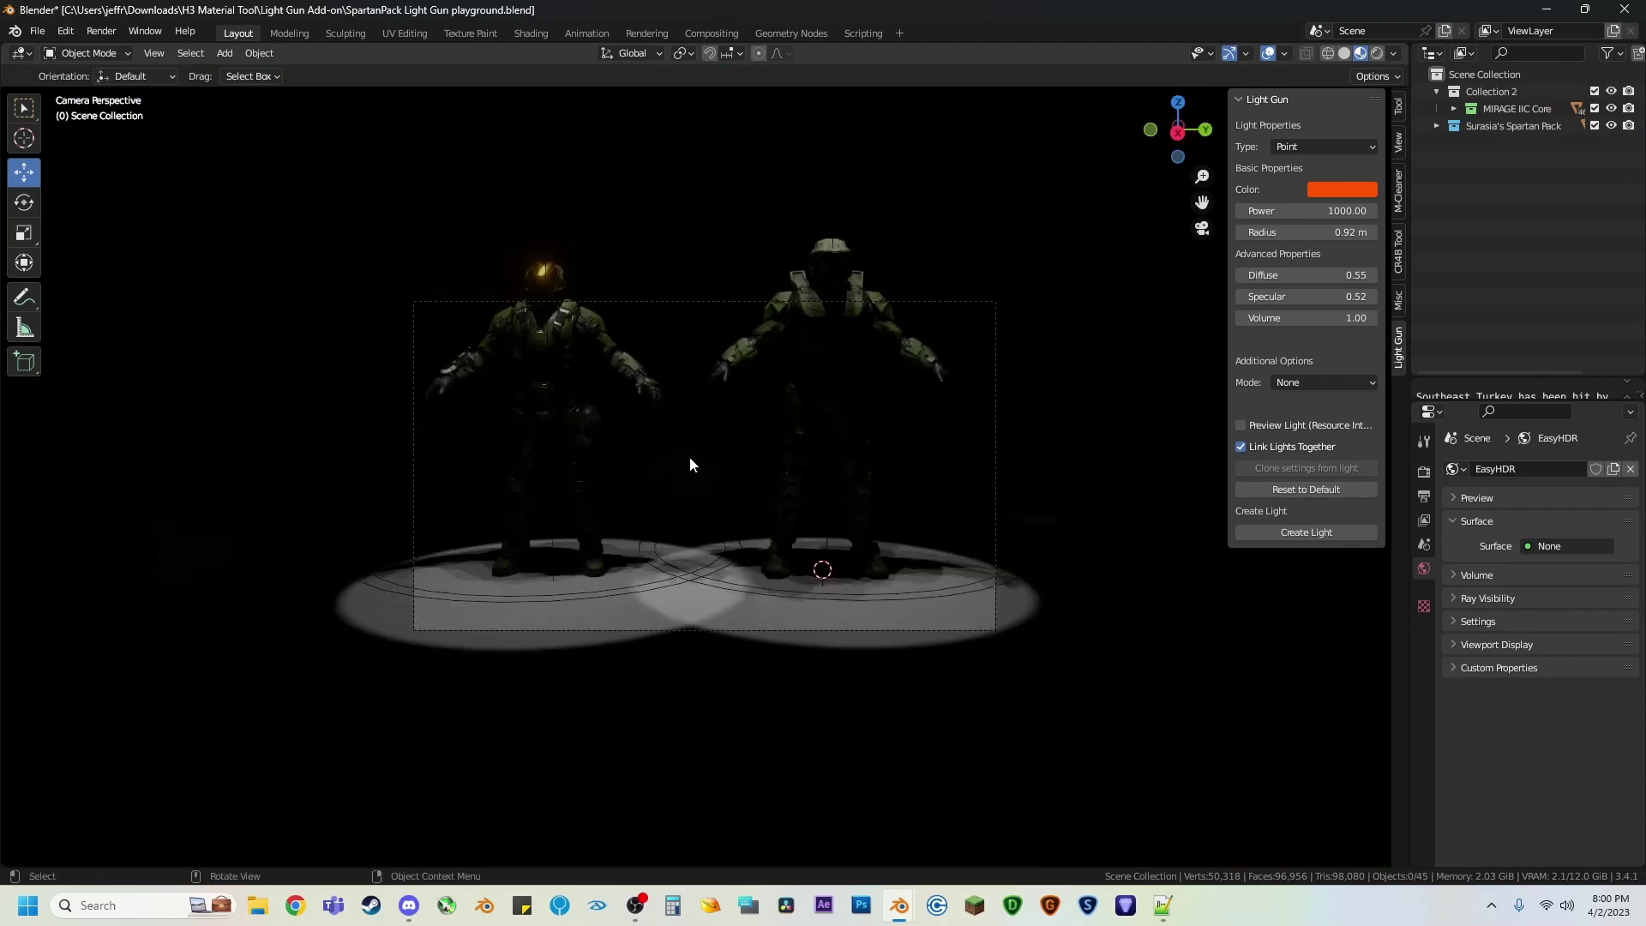
click(1251, 431)
click(1319, 382)
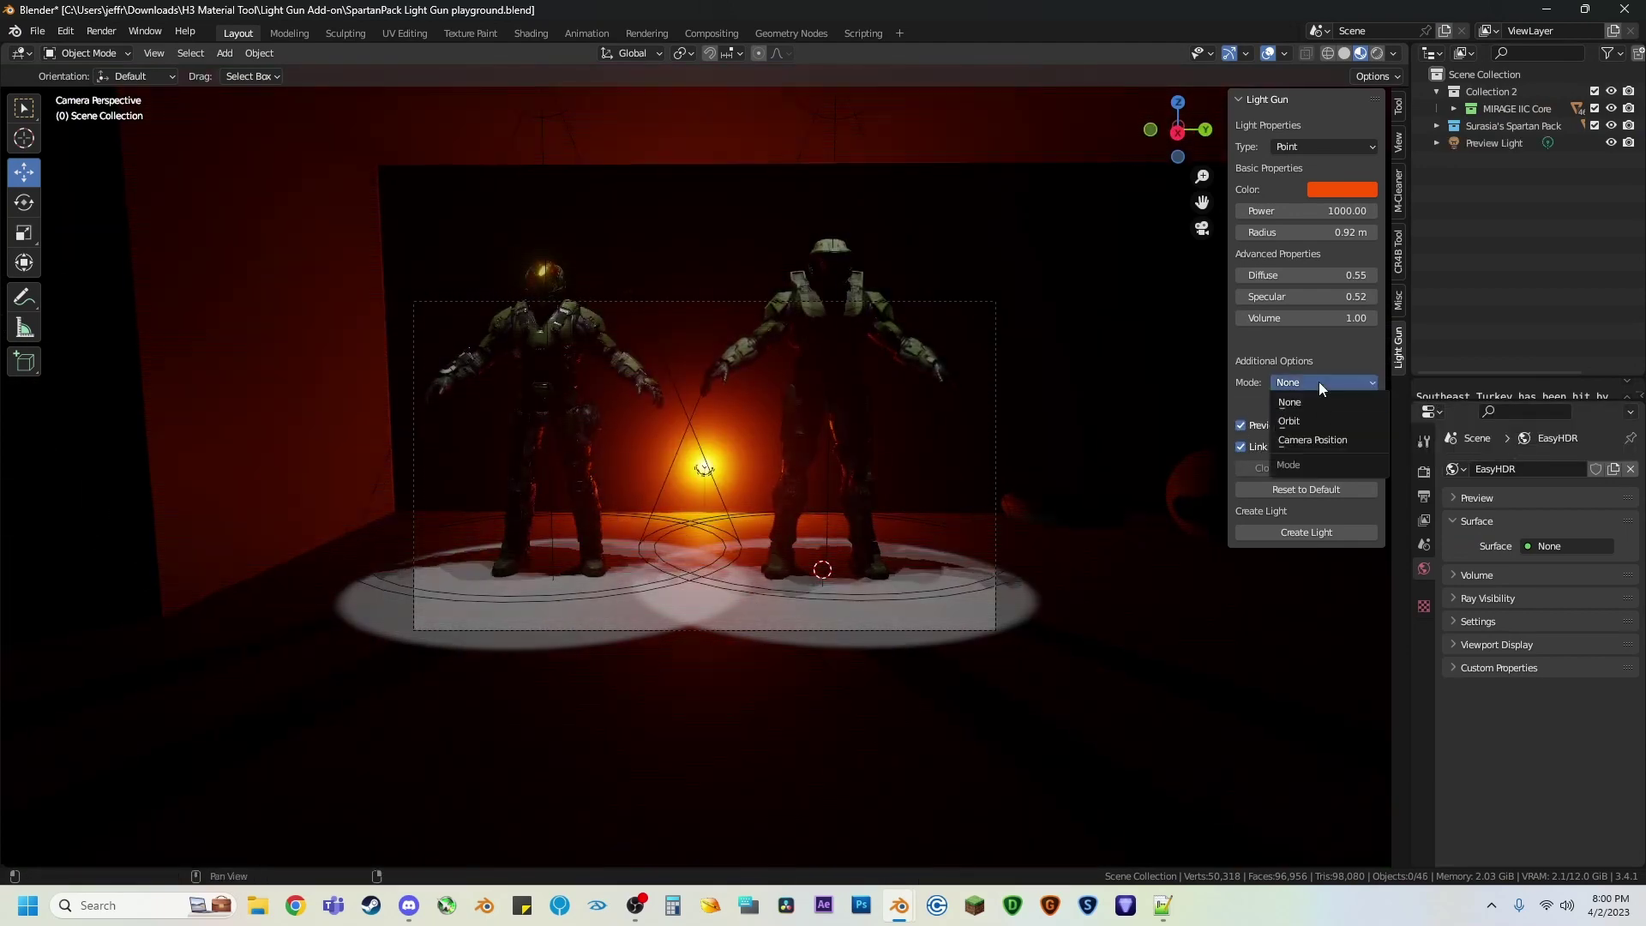
click(1318, 441)
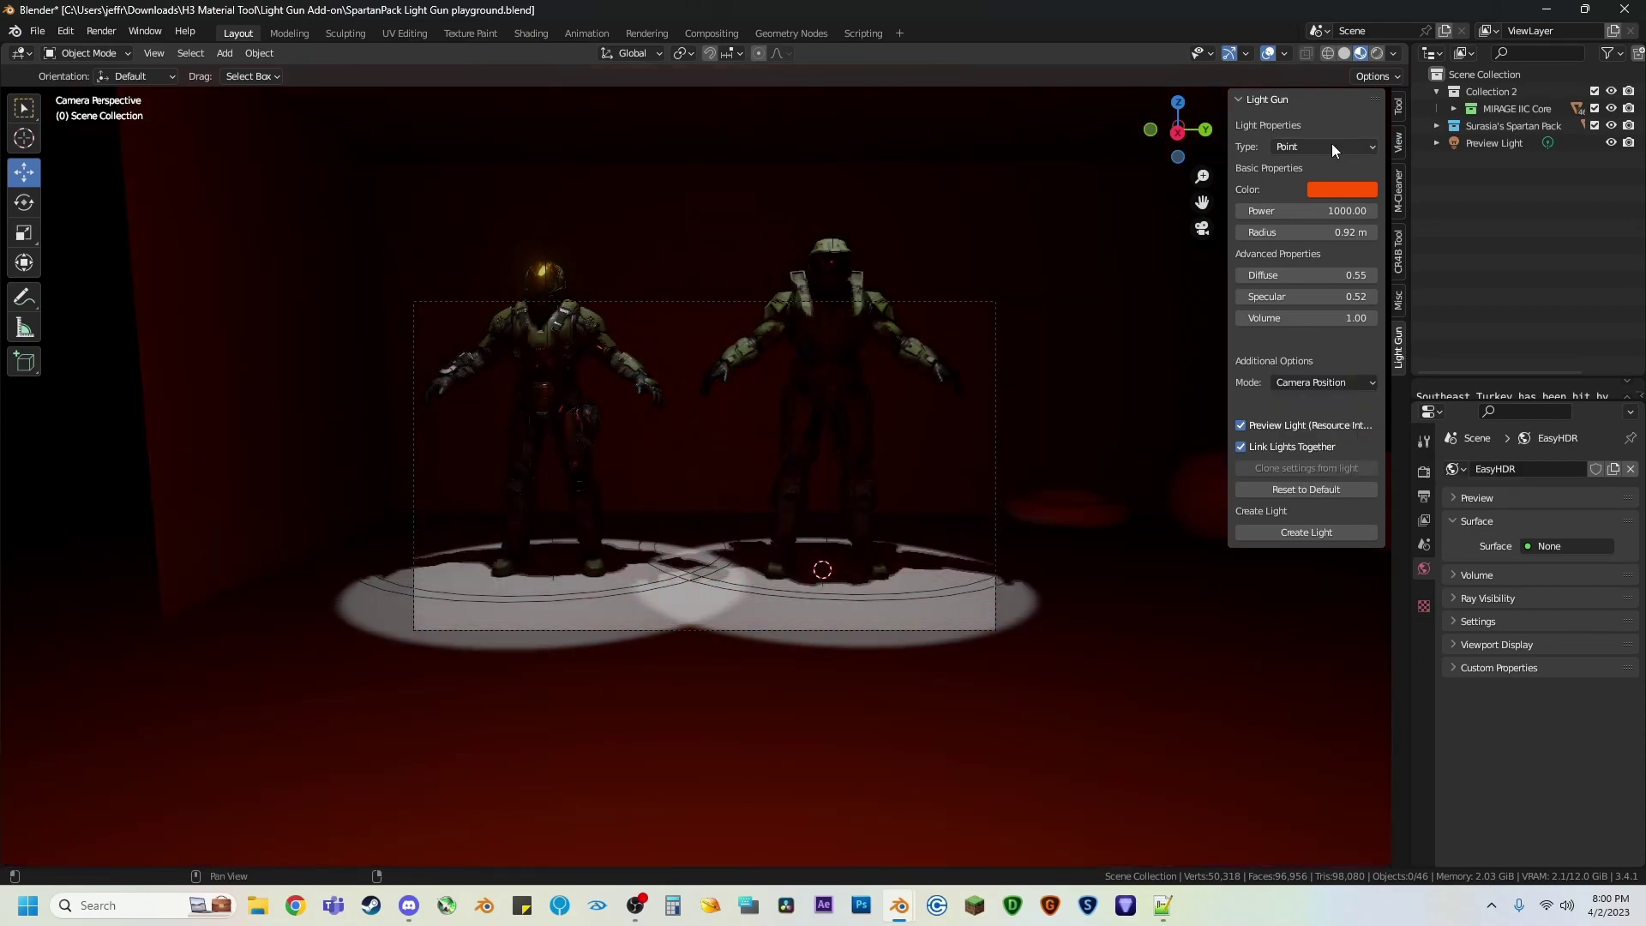
key(shift+grave)
key(w)
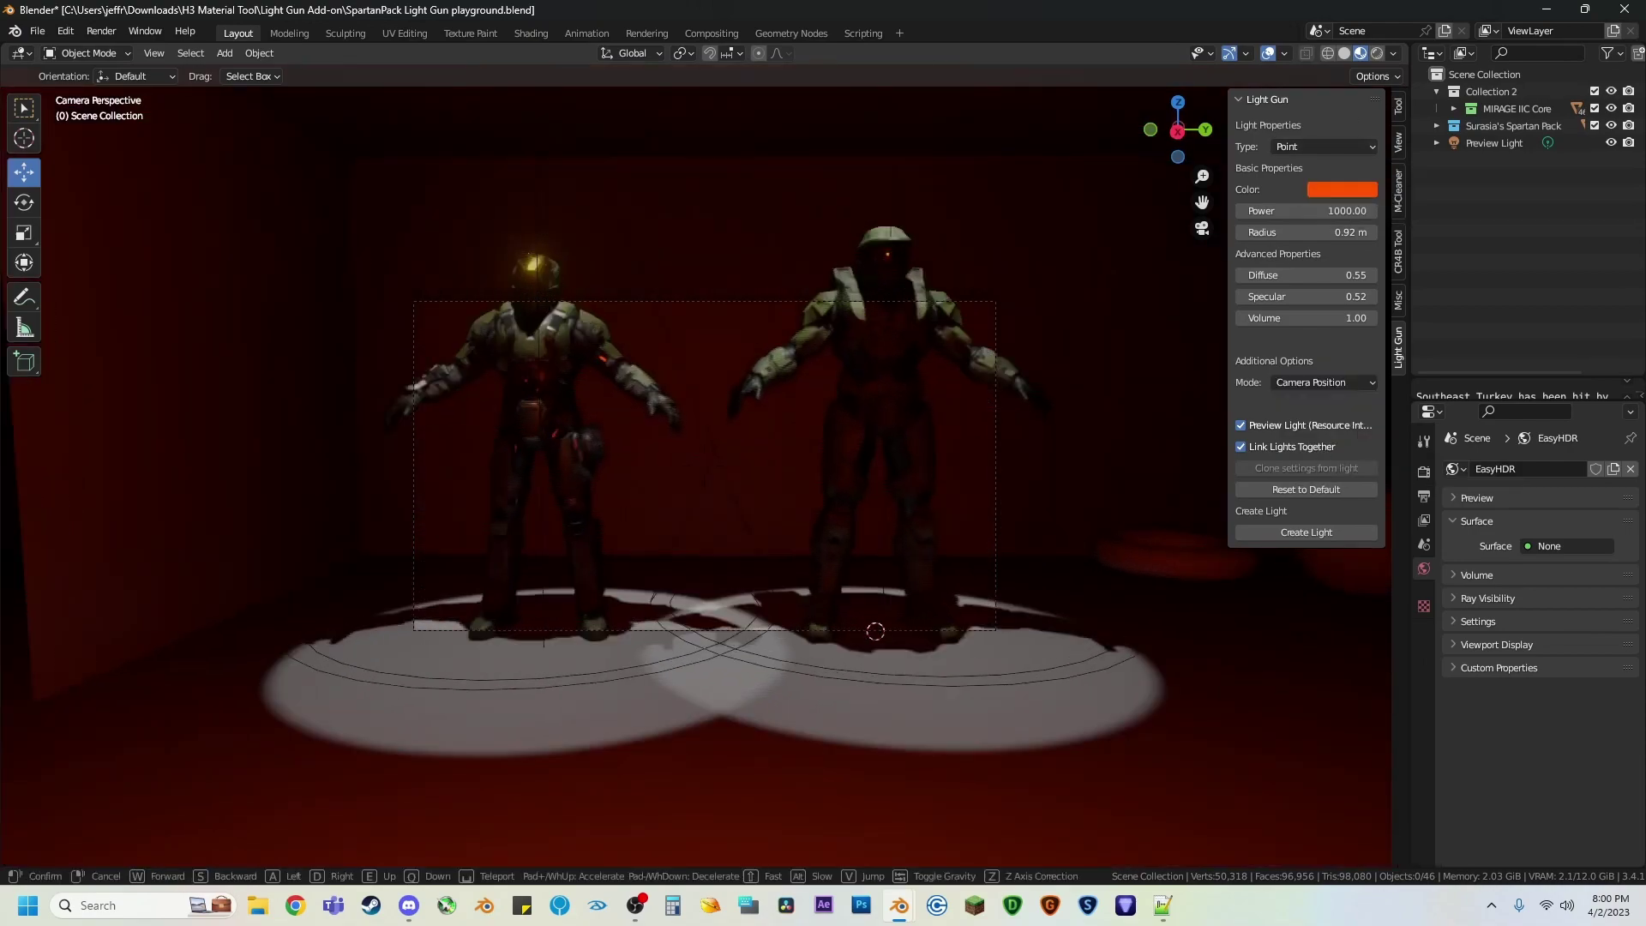
key(a)
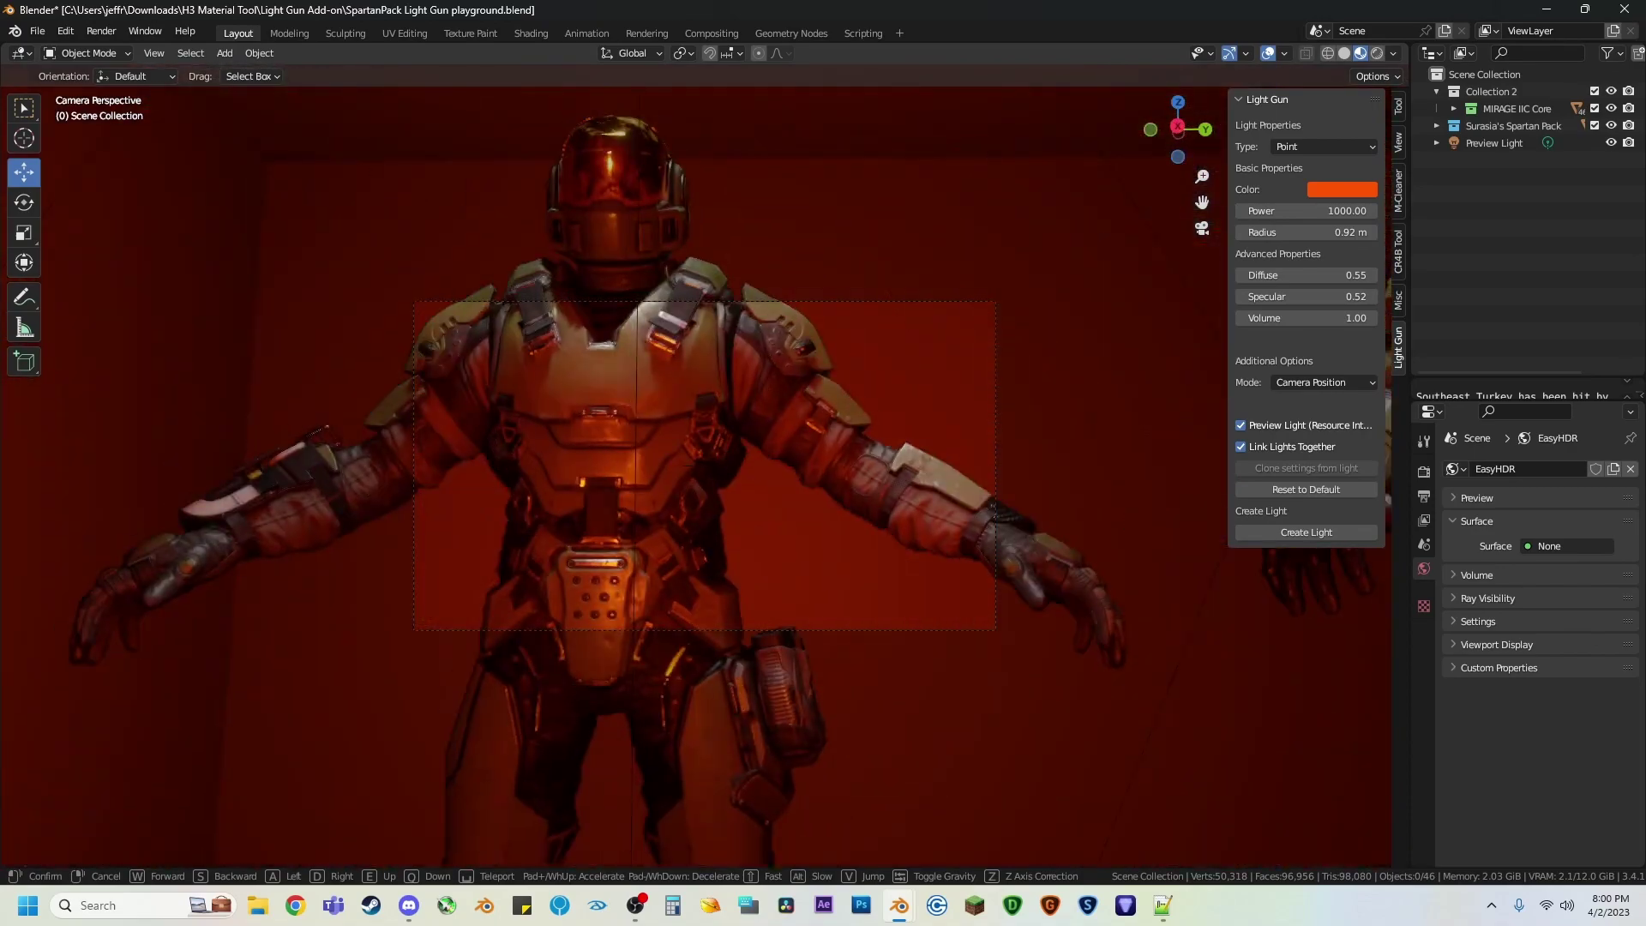
key(s)
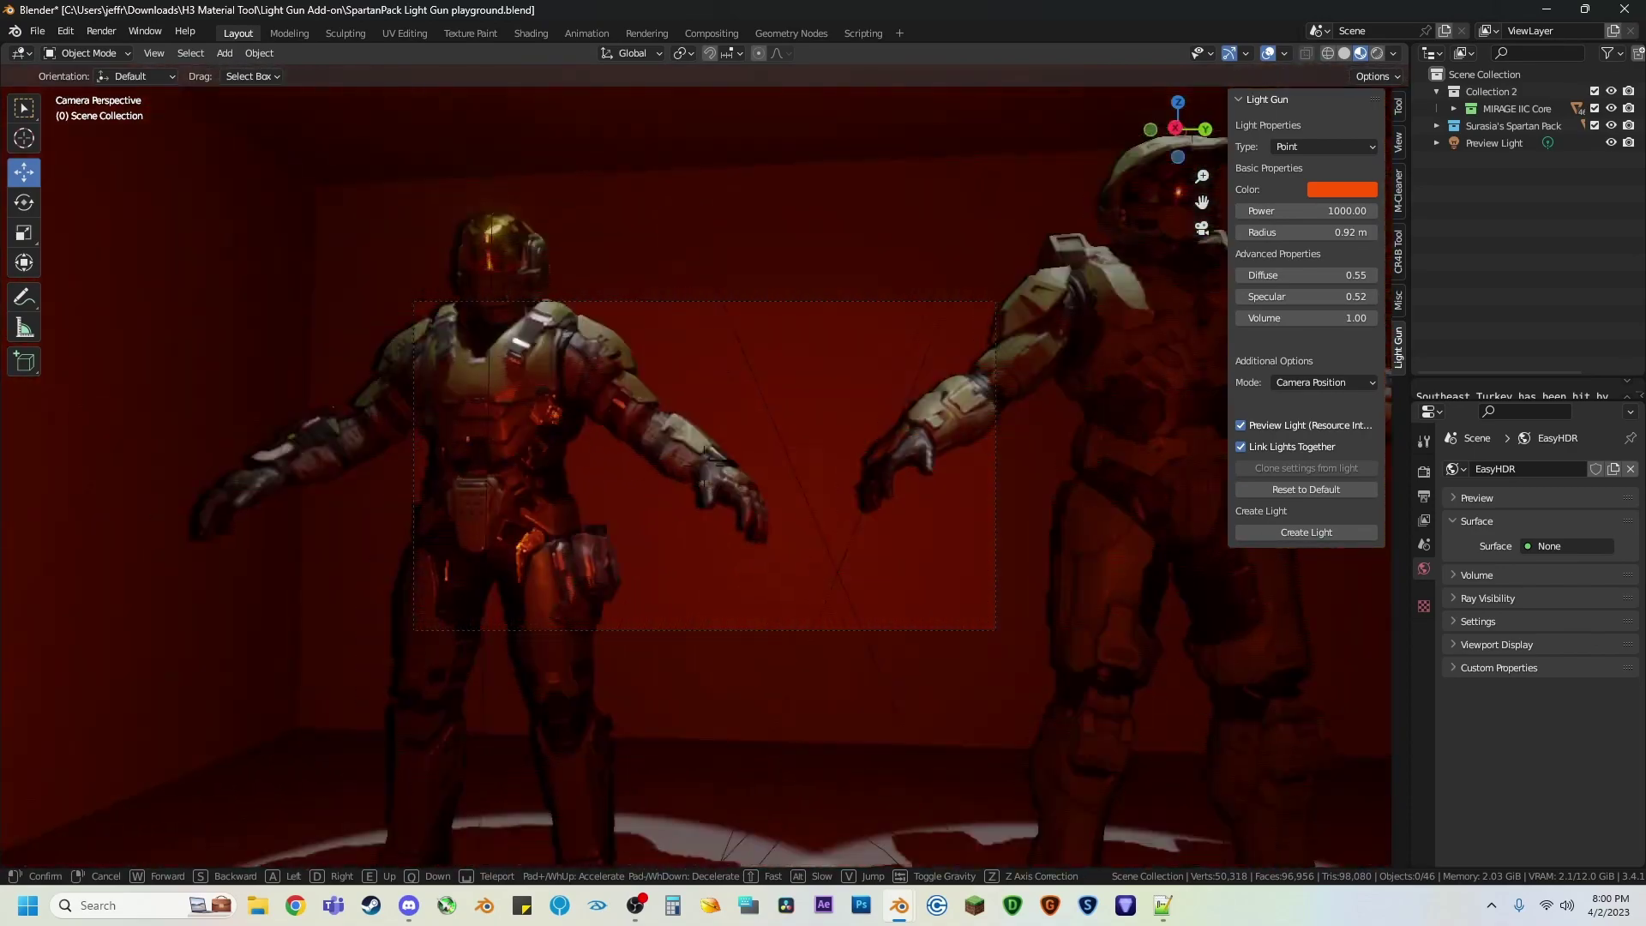
key(s)
key(Return)
Step: Change the Light Gun's type to Spot and aim the preview spot at the Spartan with the gold visor
click(1326, 145)
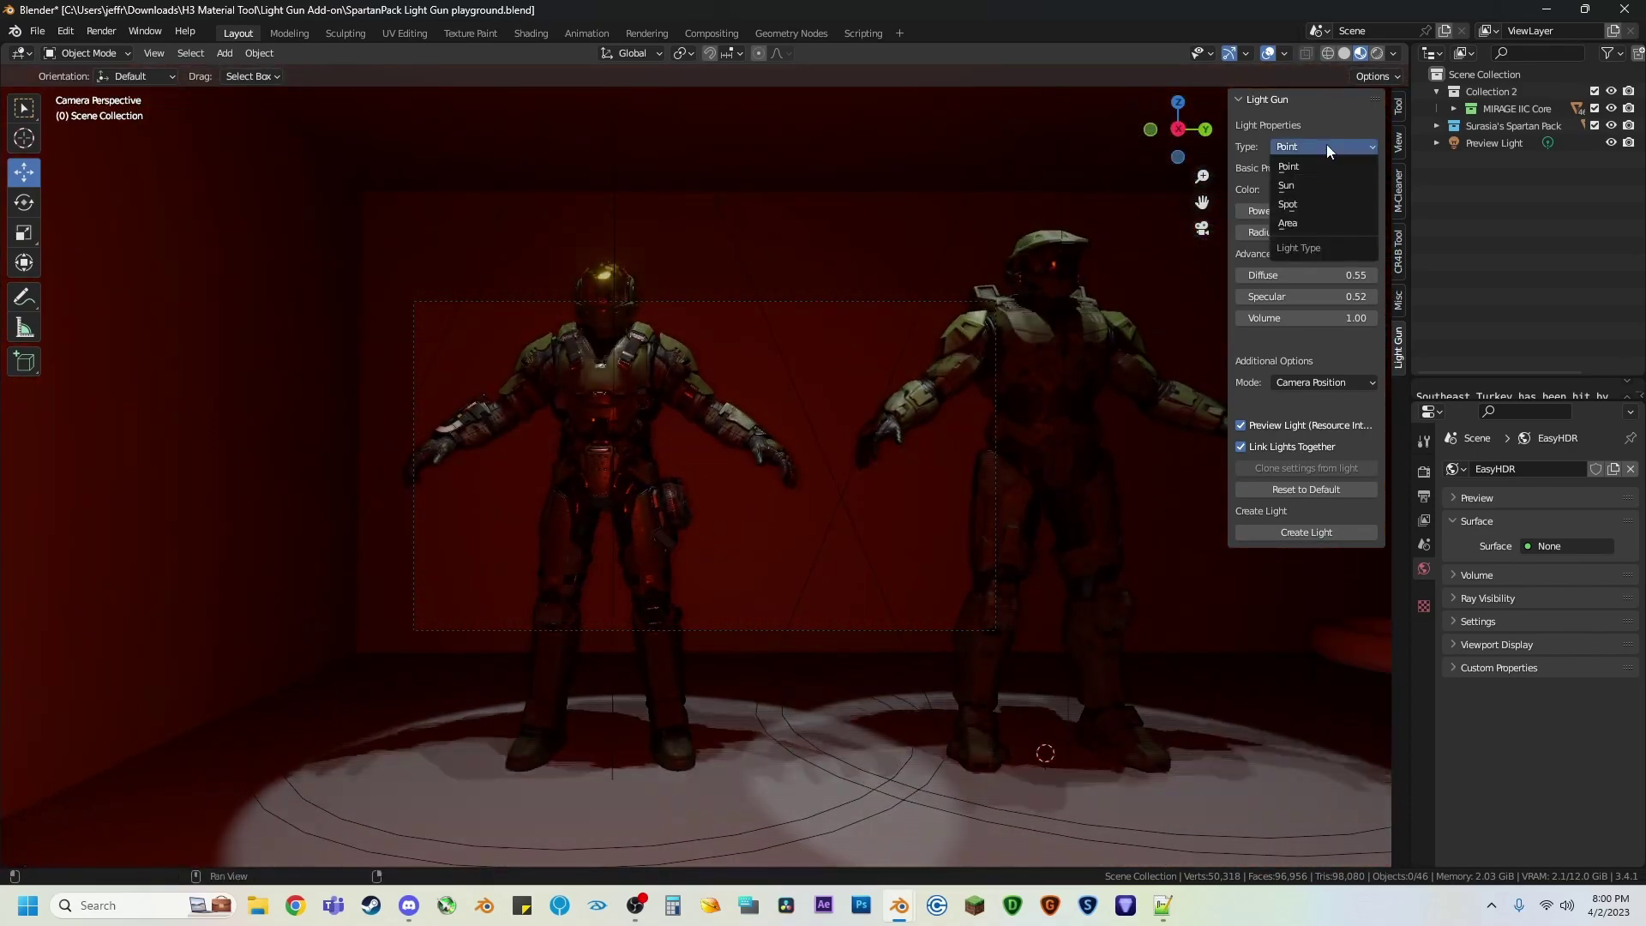
click(1313, 209)
key(shift+grave)
key(w)
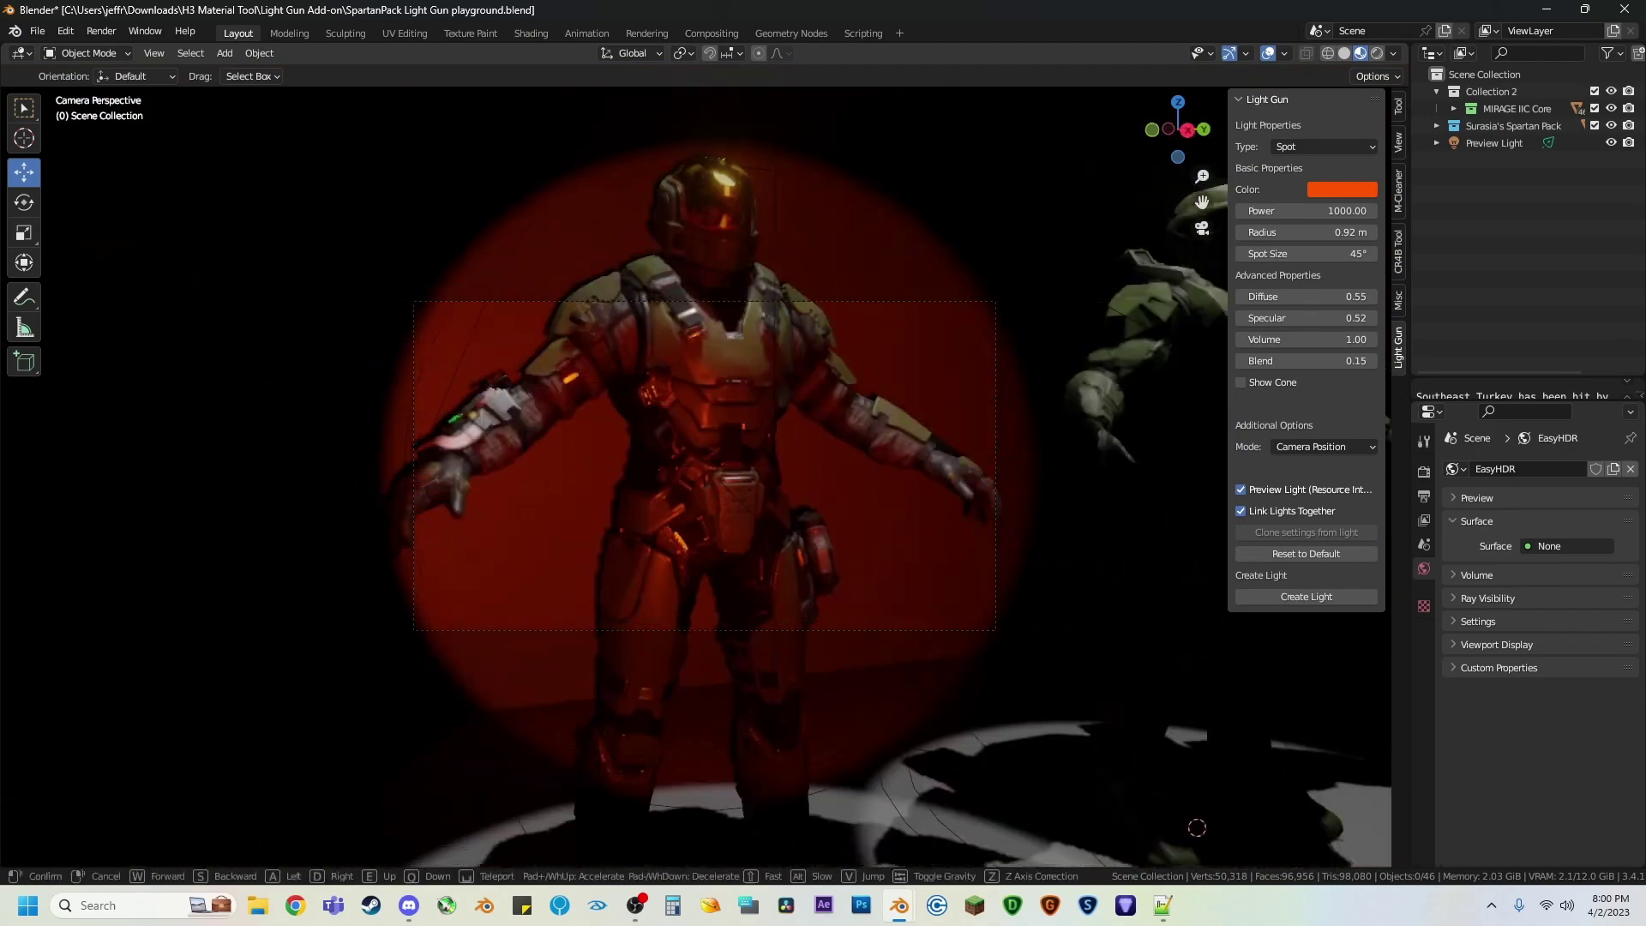
key(a)
key(s)
key(Return)
Step: Set the Light Gun's color to white and move the preview spot light across the Spartans
click(1348, 190)
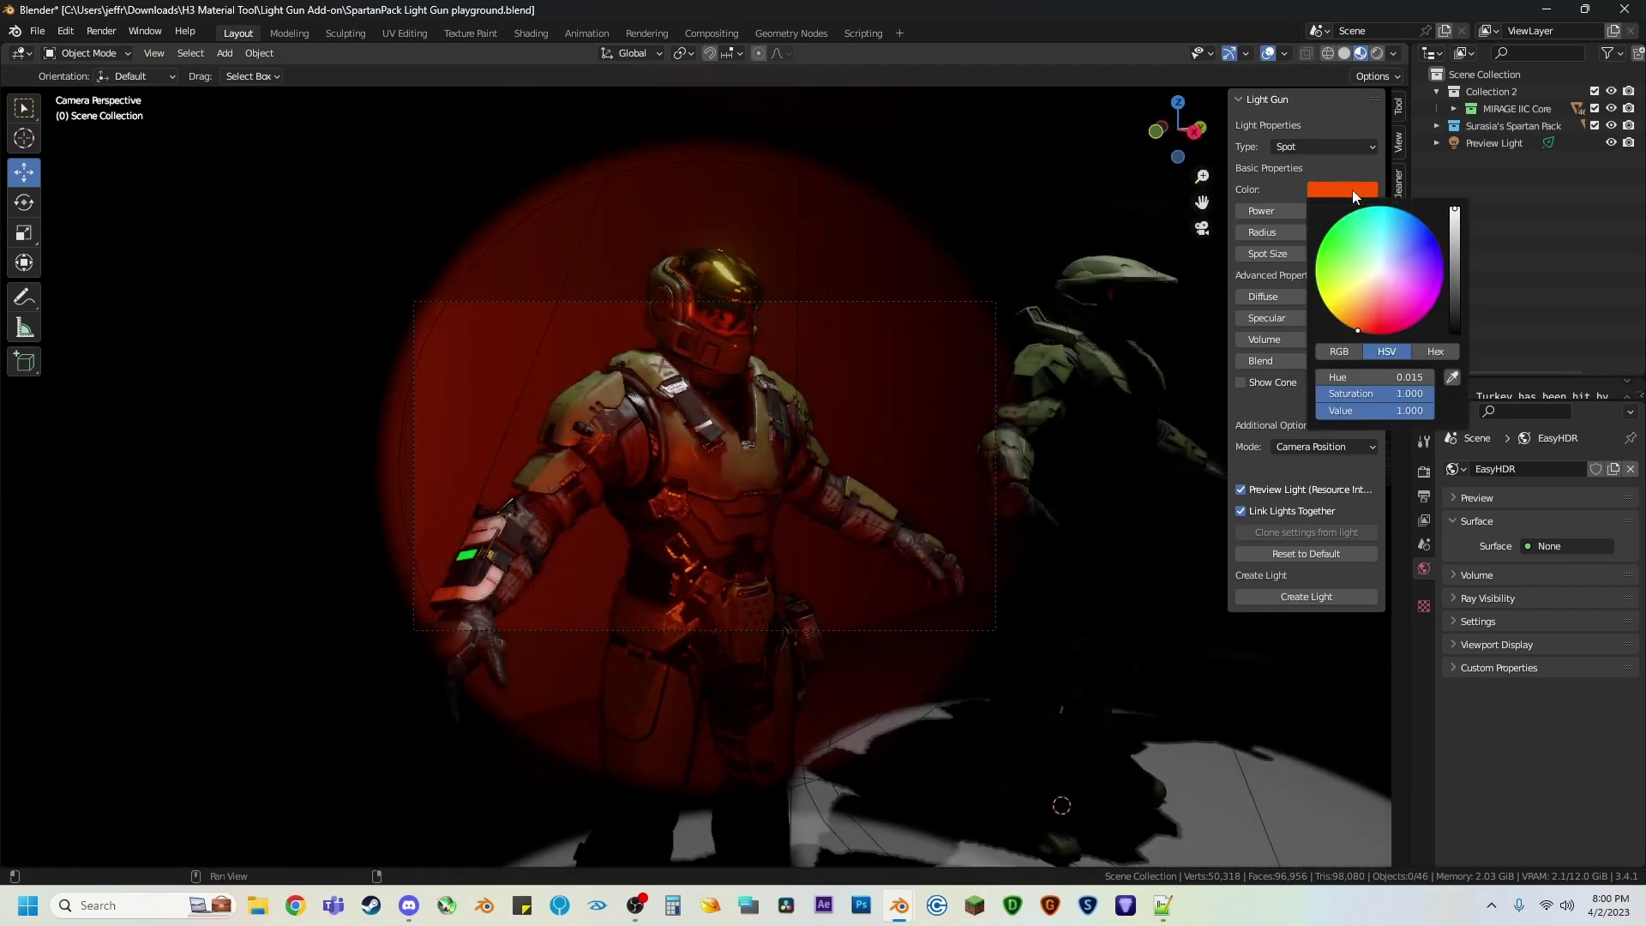
click(1375, 275)
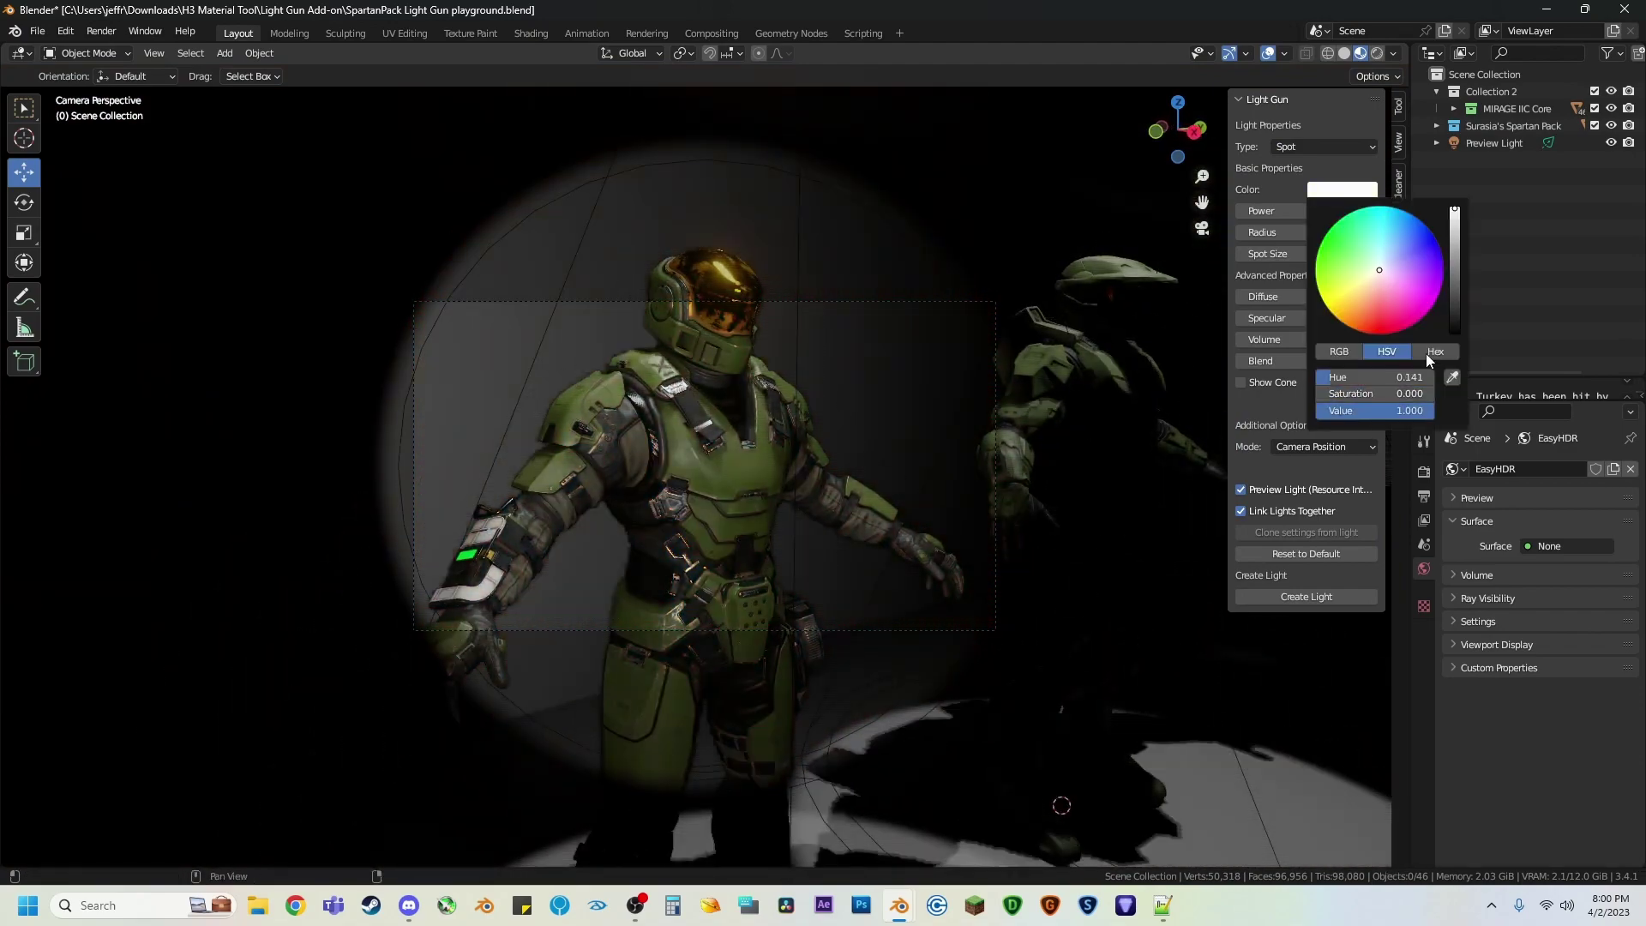
key(shift+grave)
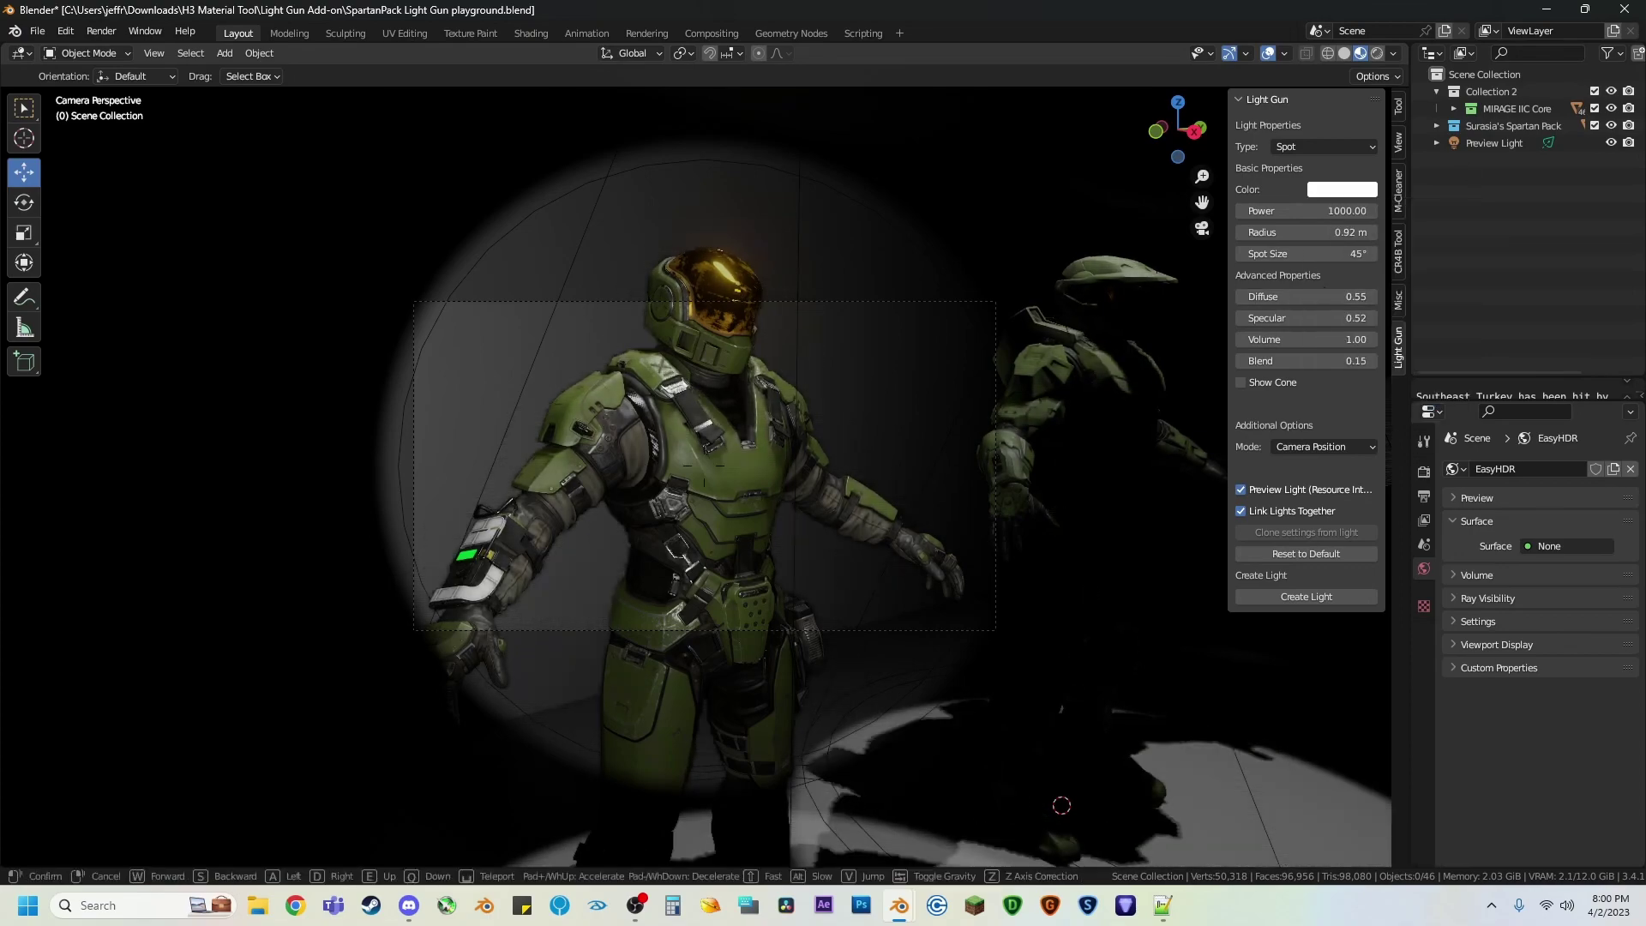
key(d)
click(1185, 407)
Step: Set the spot light's radius to 4 m and spot size to 8.3°, aiming it at the second Spartan's helmet
drag(1307, 254, 1250, 267)
key(shift+grave)
click(890, 404)
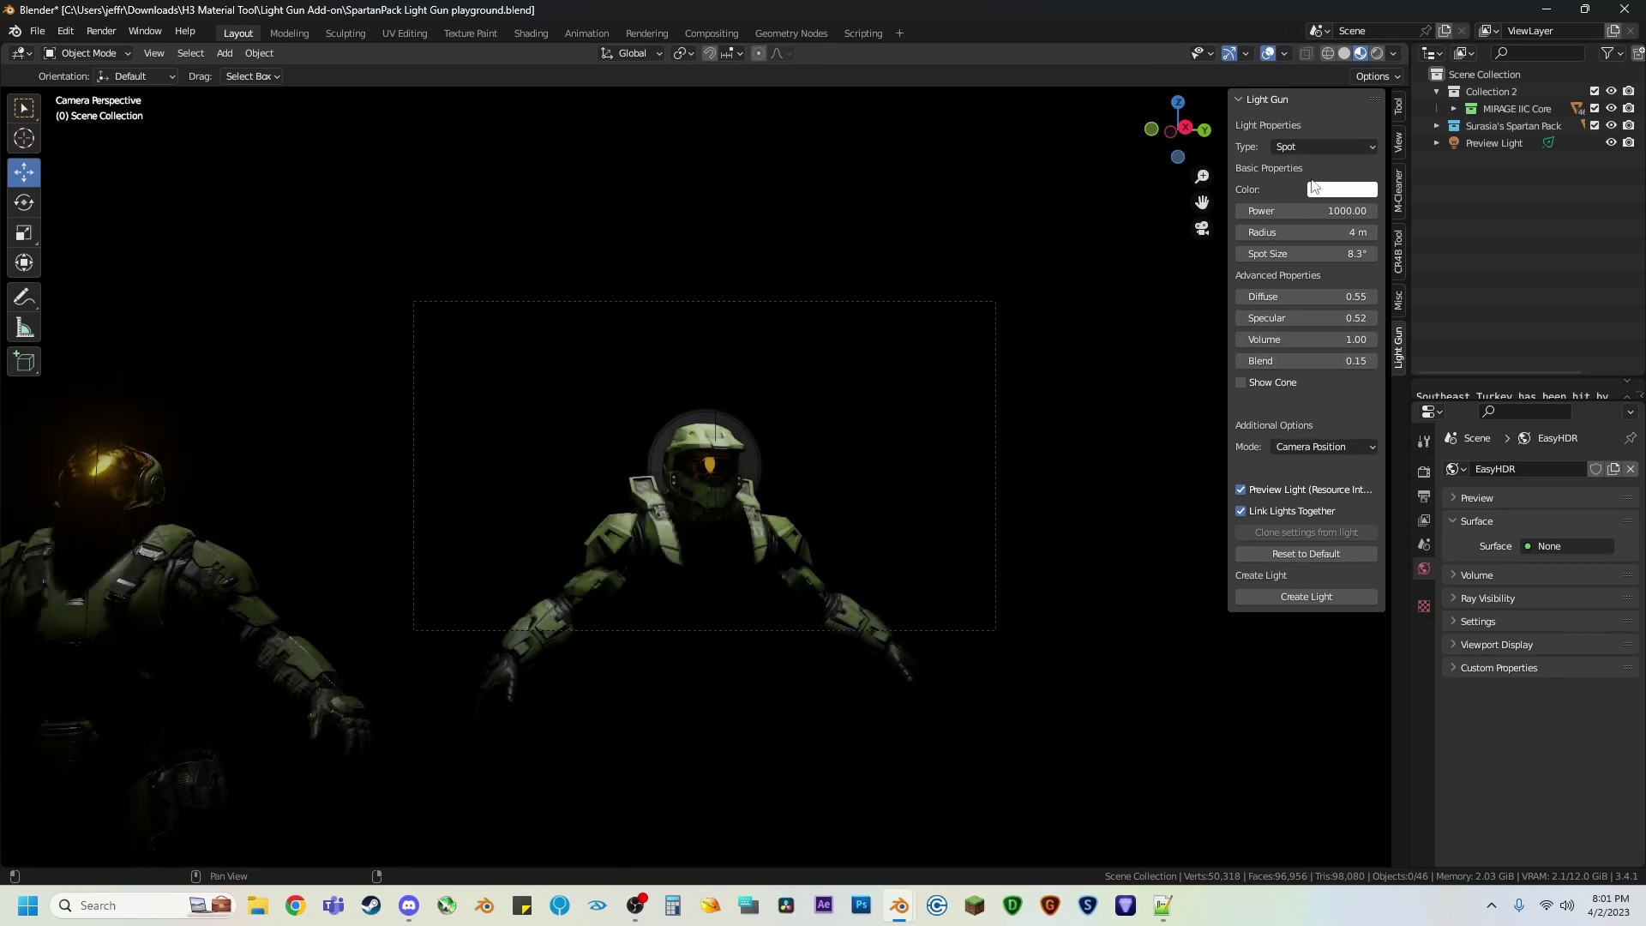
Step: Change the Light Gun's type to Area and try the preview light around both Spartans from several viewpoints
click(1327, 149)
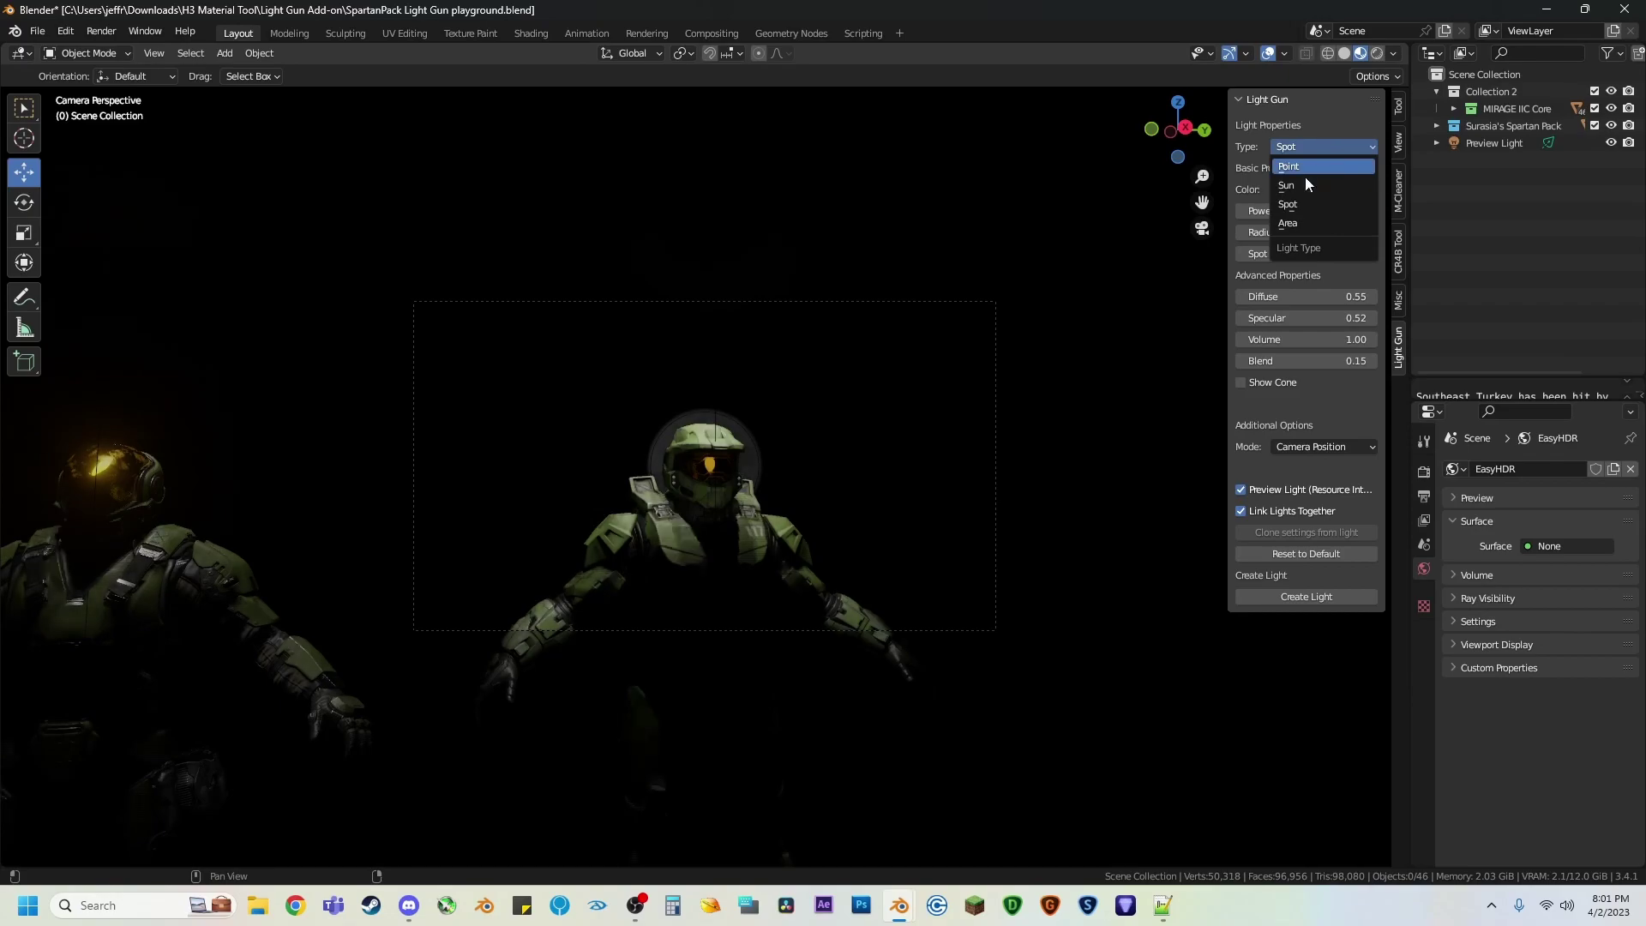
click(1288, 223)
key(shift+grave)
key(w)
key(a)
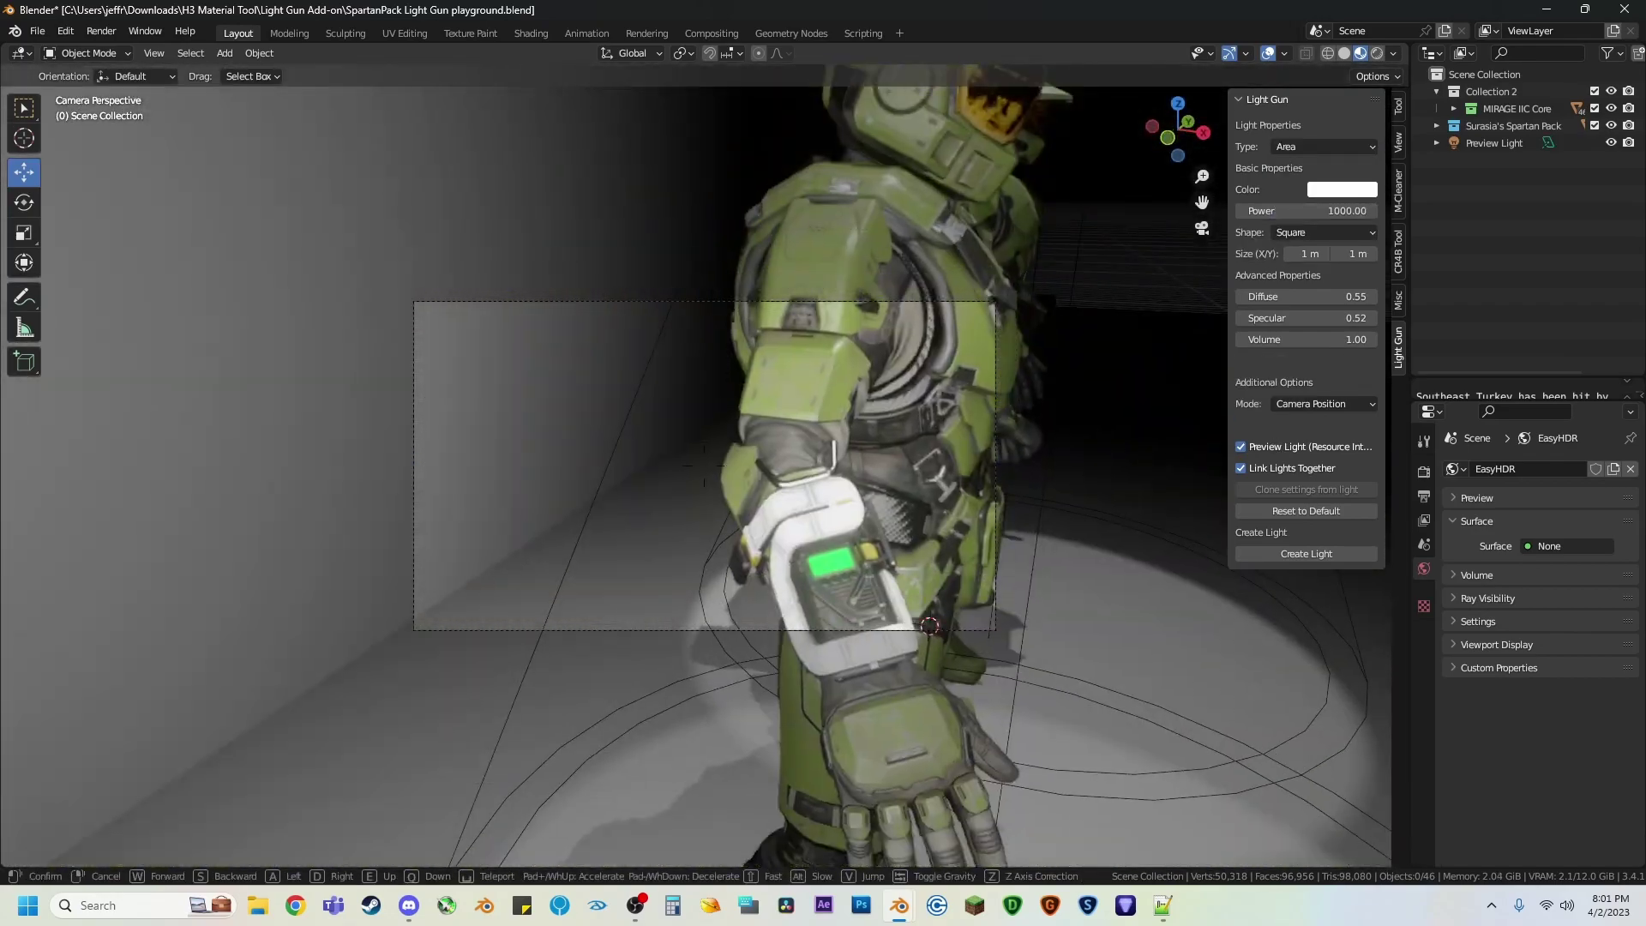
key(d)
key(w)
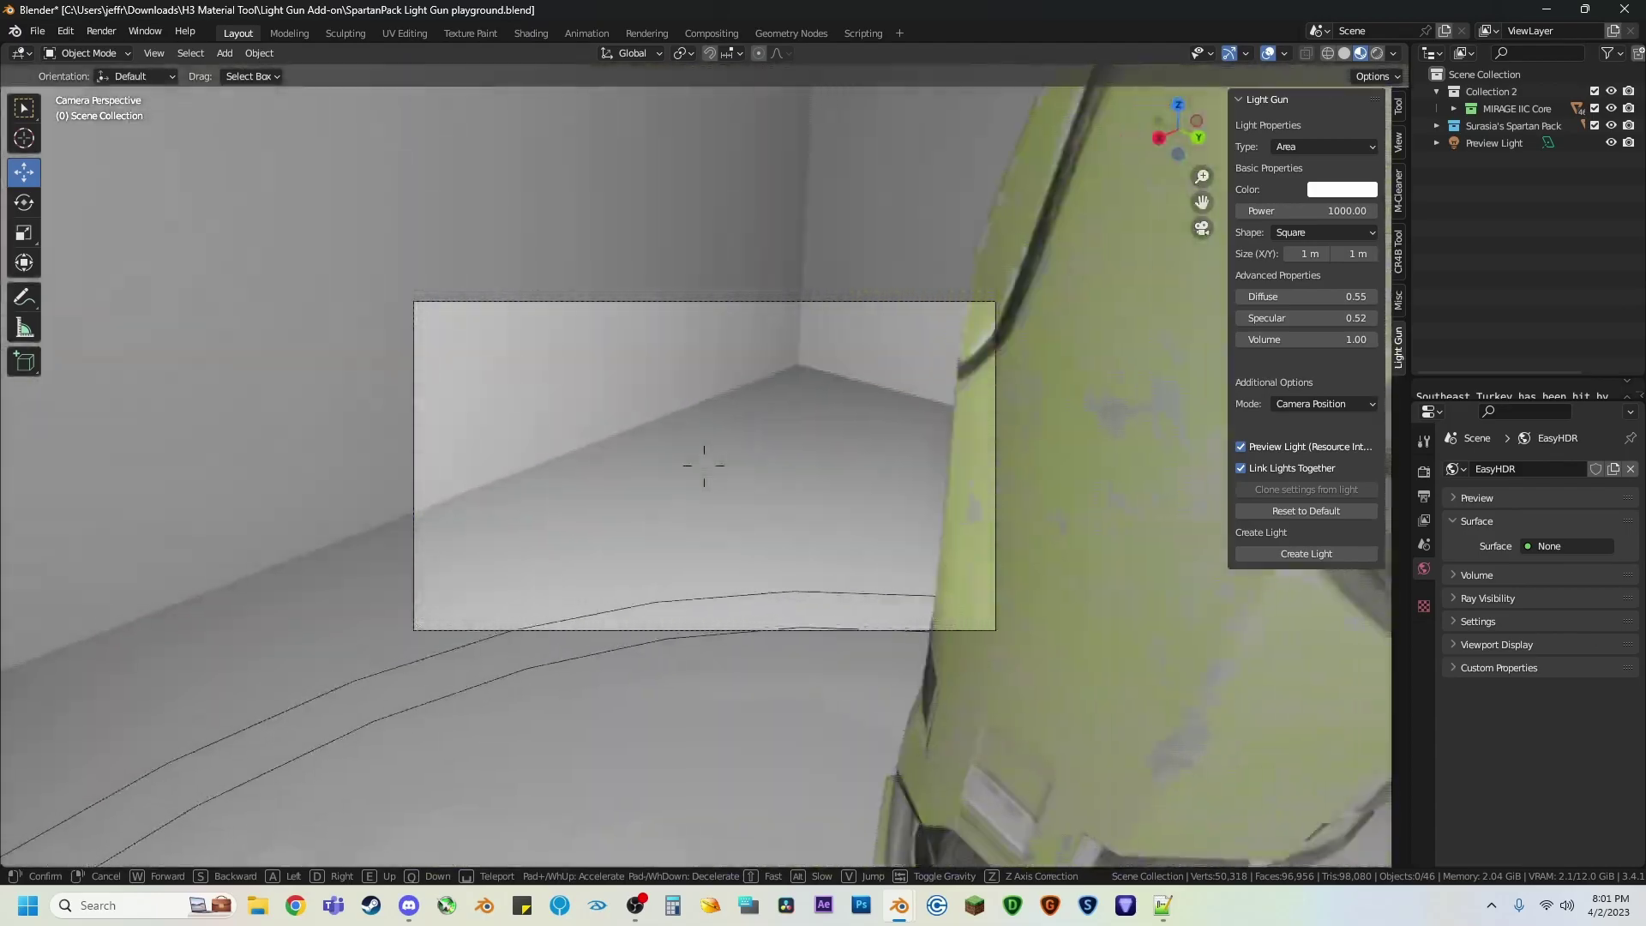
key(s)
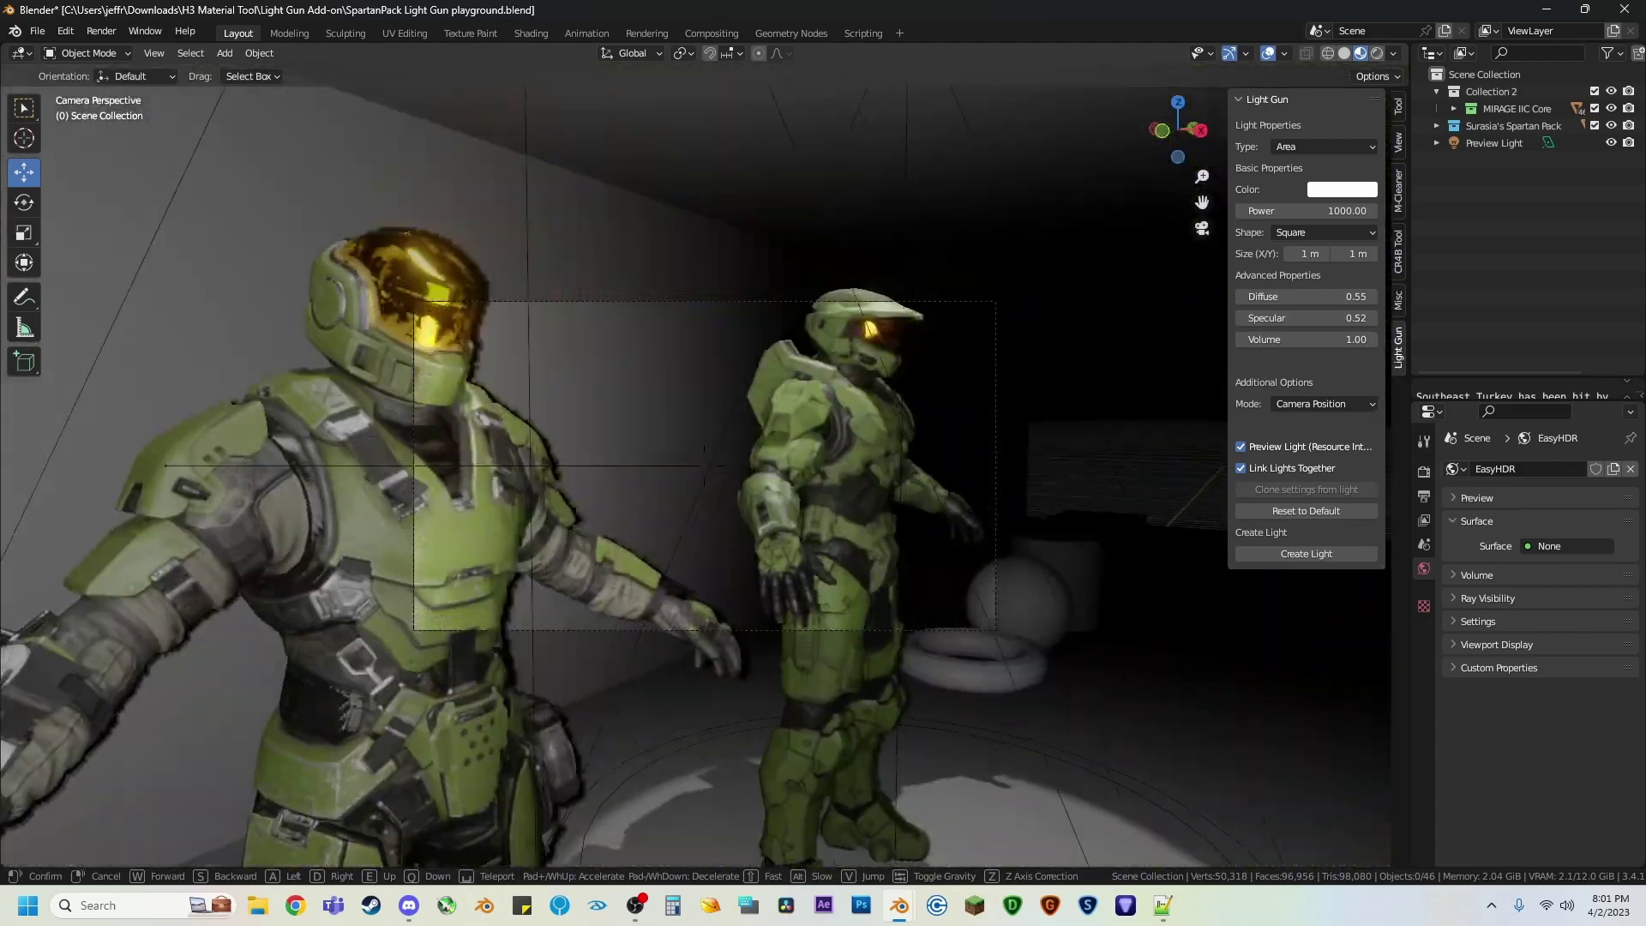
key(s)
key(d)
click(652, 468)
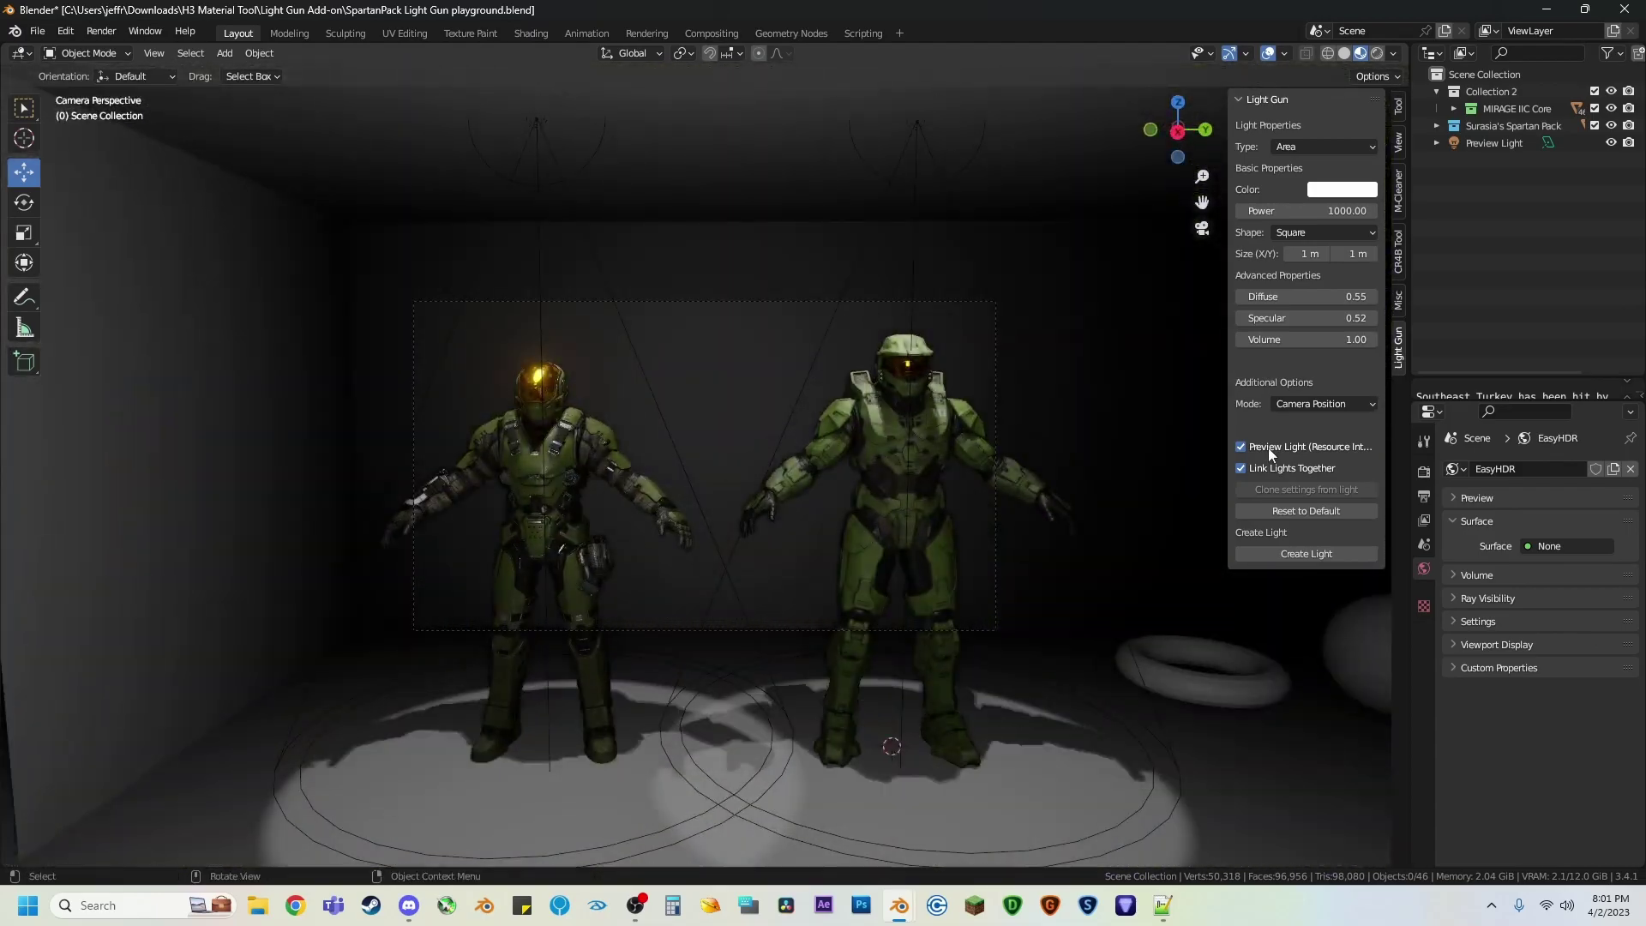
Step: Set the Light Gun's mode to Orbit and try the orbiting area light against the room's walls
click(1346, 404)
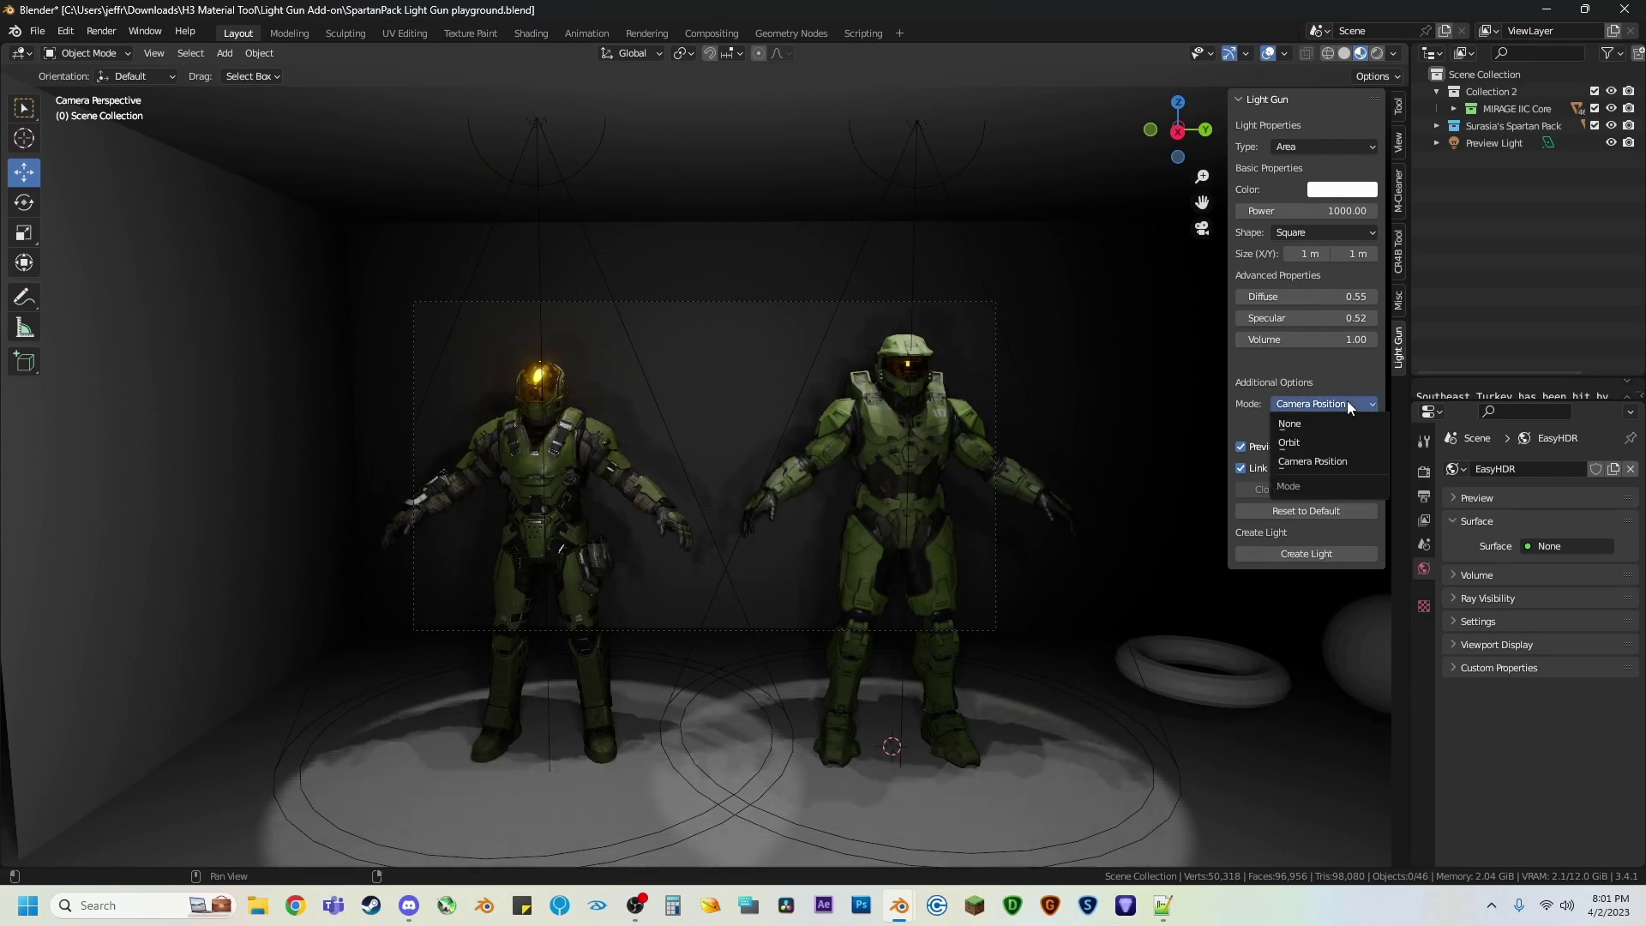
click(1309, 444)
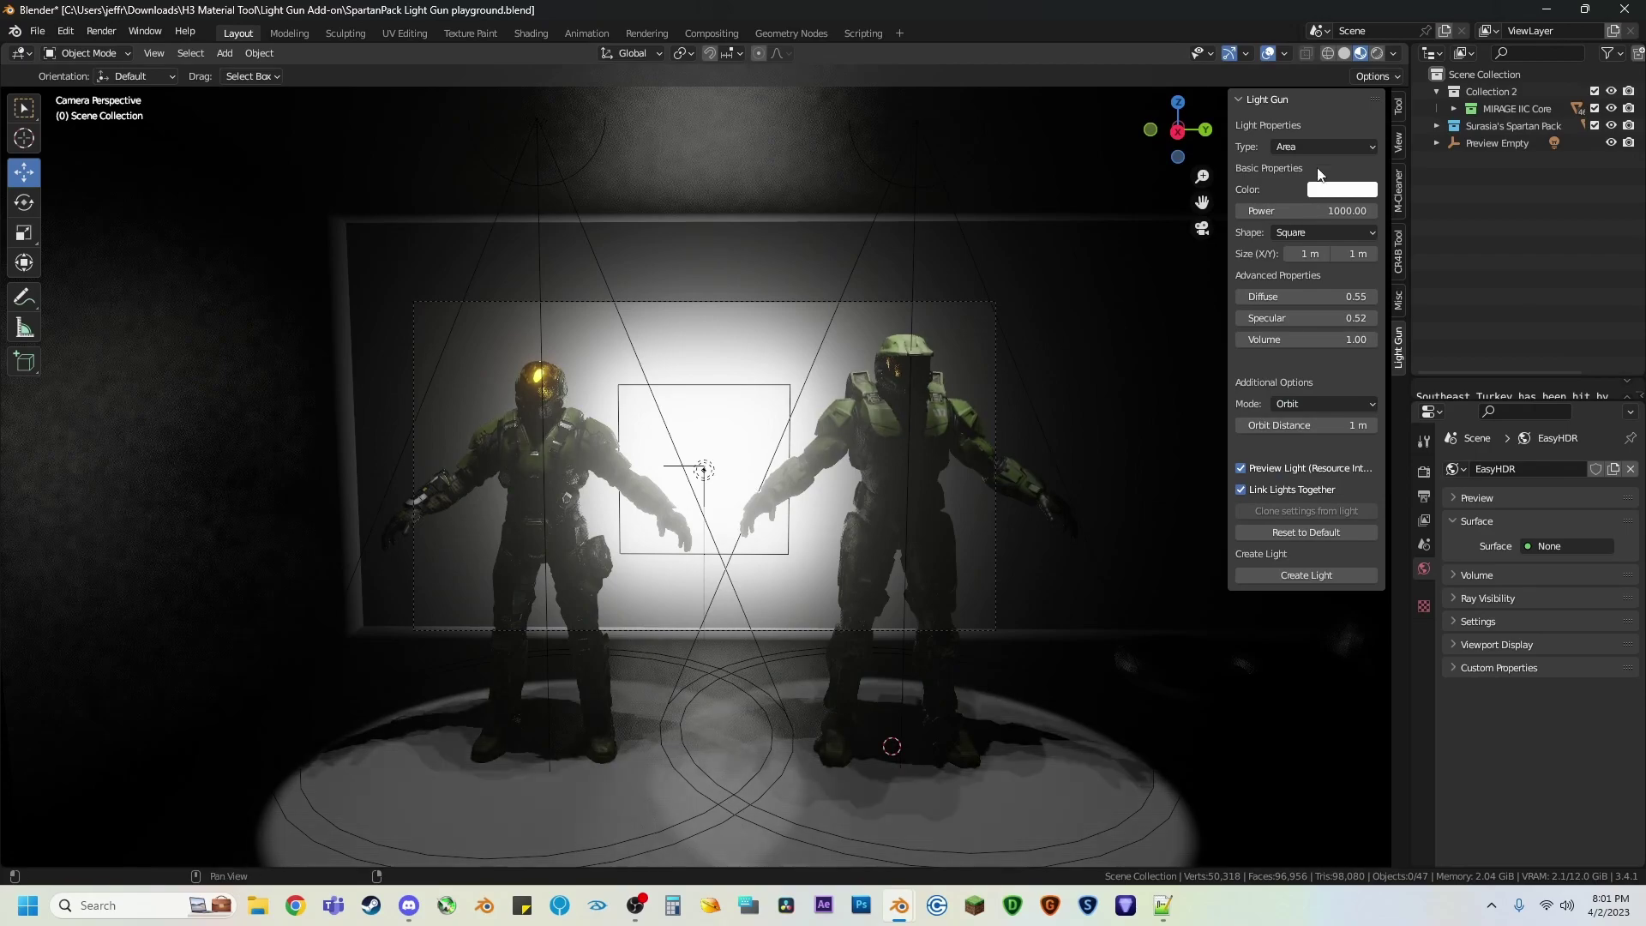
key(shift+grave)
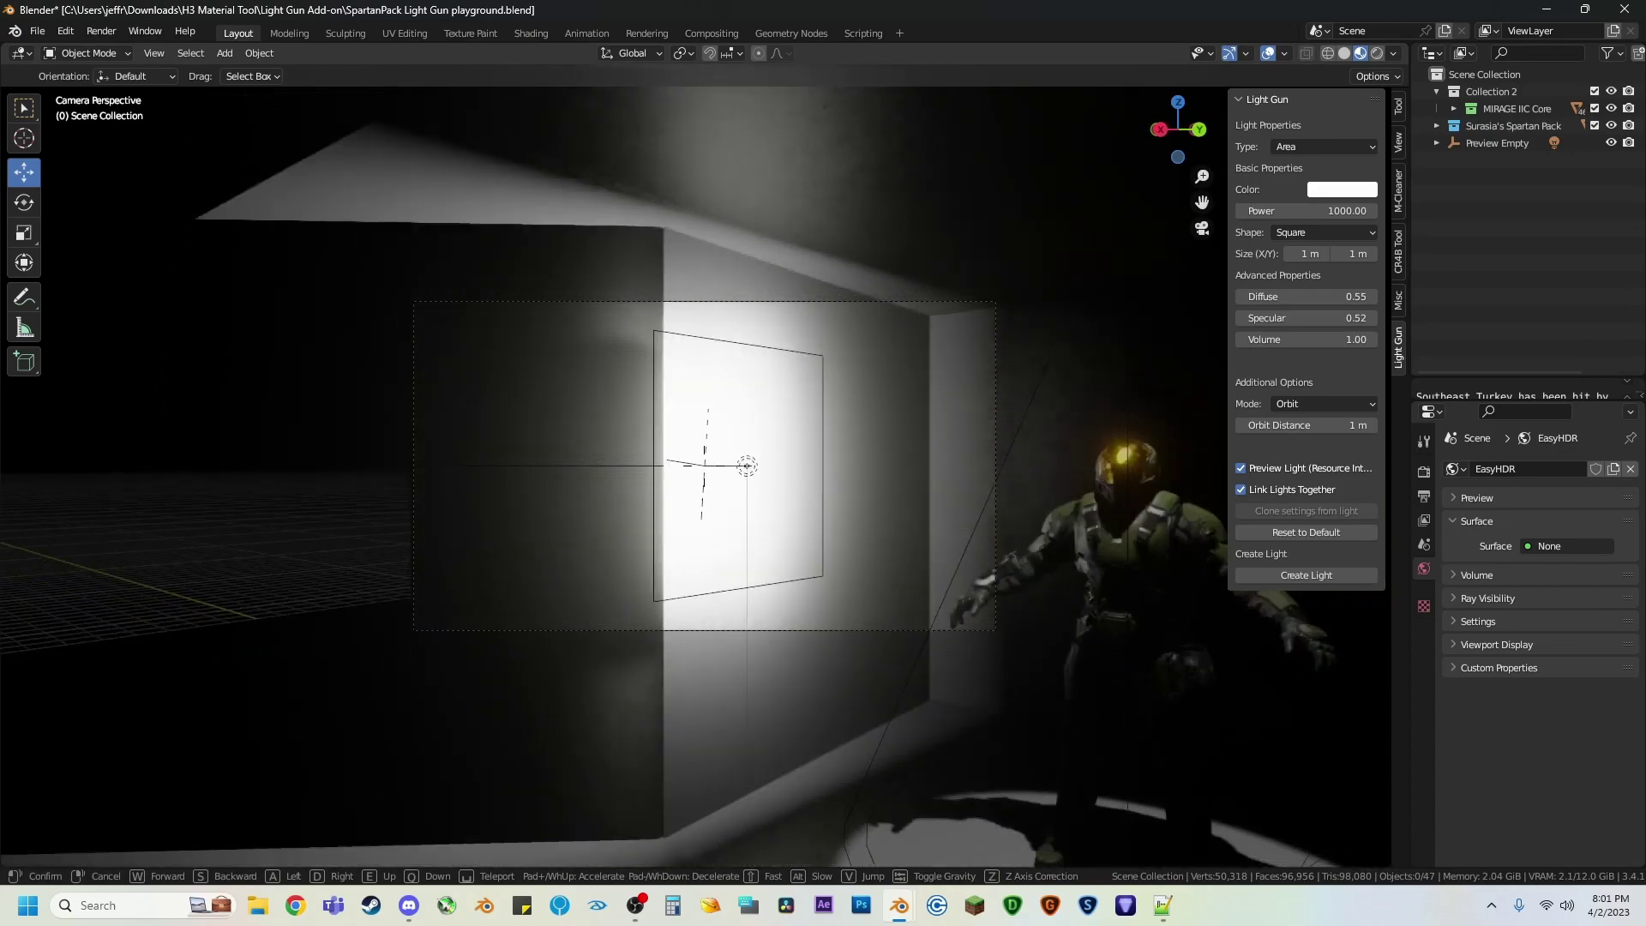
click(703, 464)
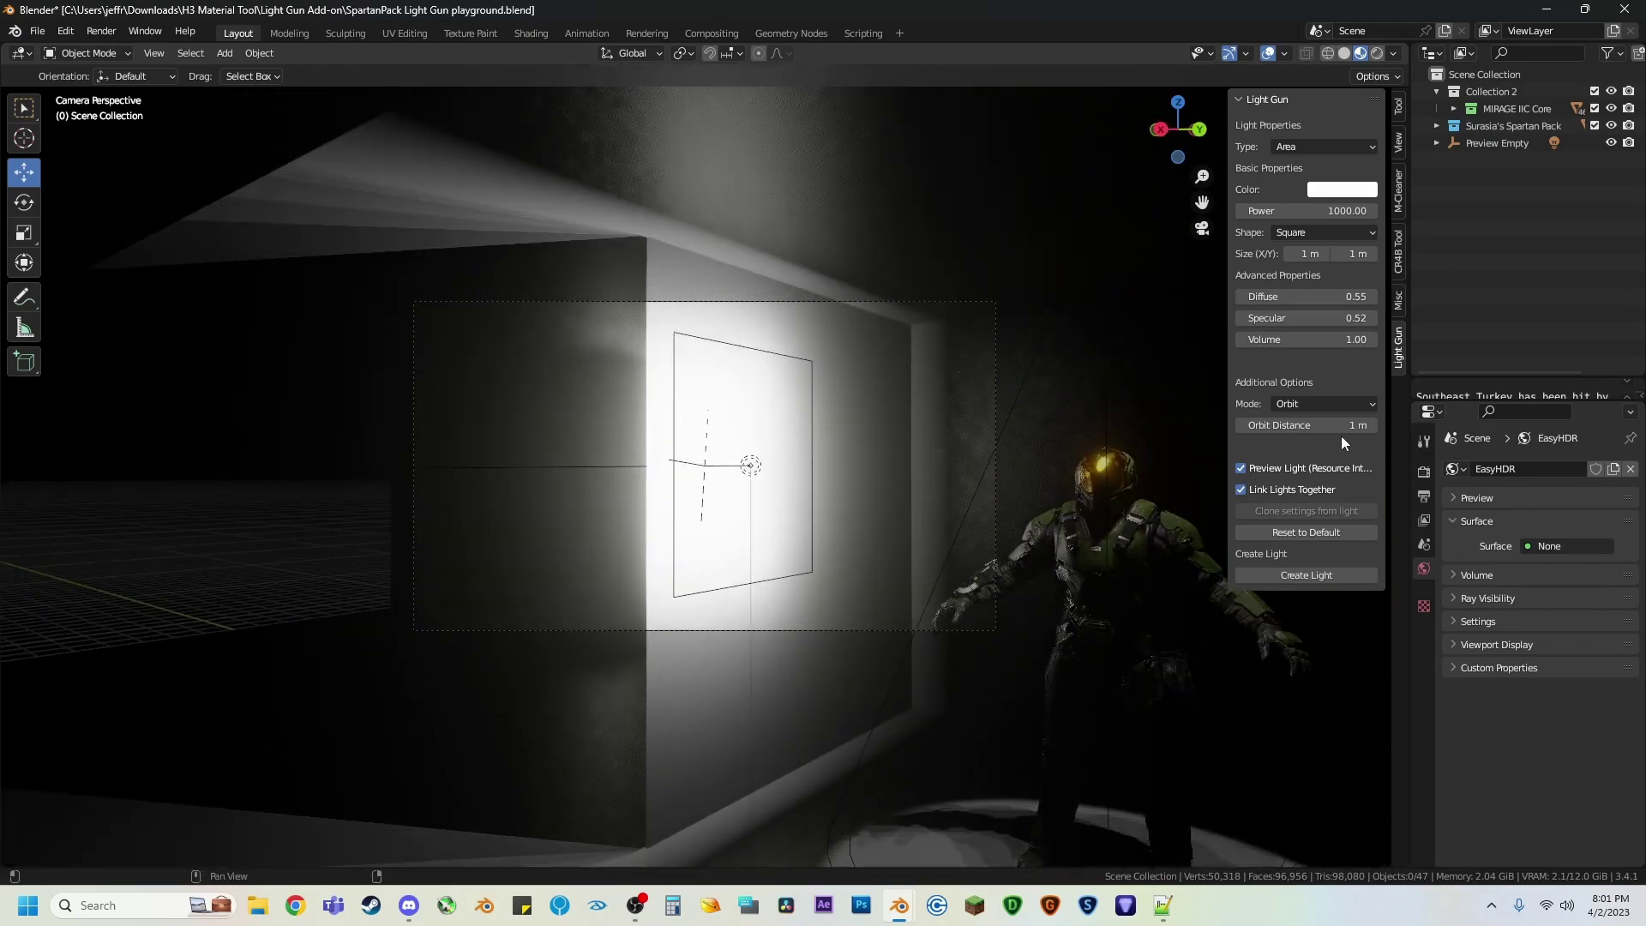
Step: Set the orbit distance to 3.6 m and the light's color to bright green
drag(1333, 427, 1423, 439)
click(1342, 188)
click(1366, 243)
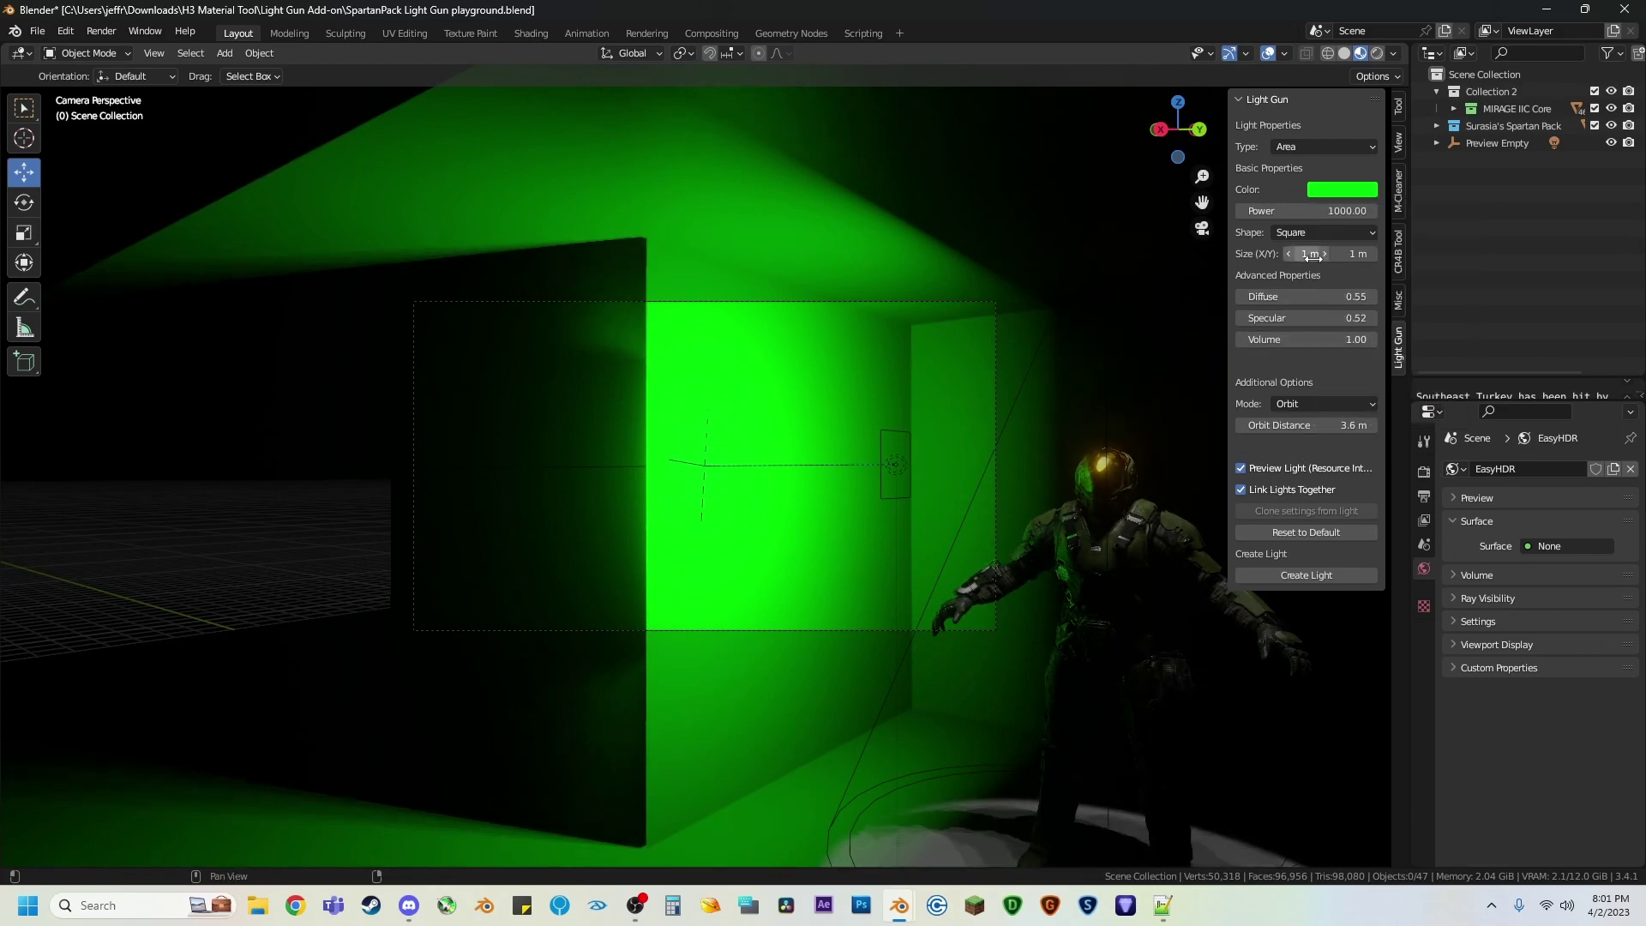
Step: Give the area light an Ellipse shape with a size of 2.6 by 2.9 m, and switch the shape to Rectangle
click(1332, 233)
click(1309, 308)
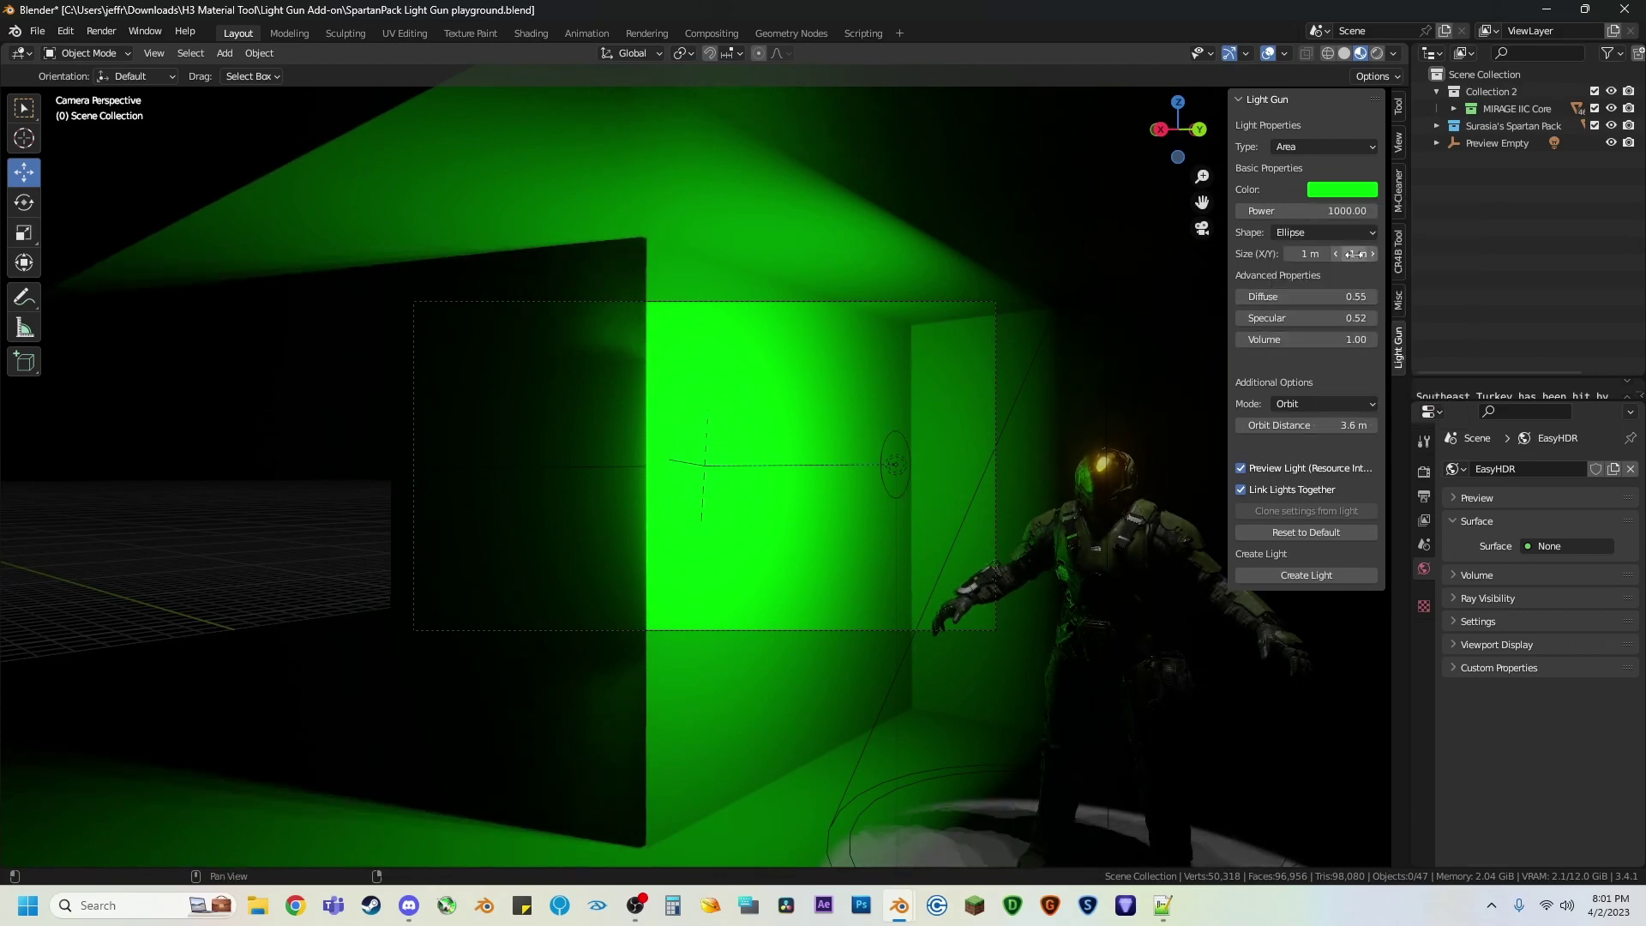
drag(1355, 254, 1357, 254)
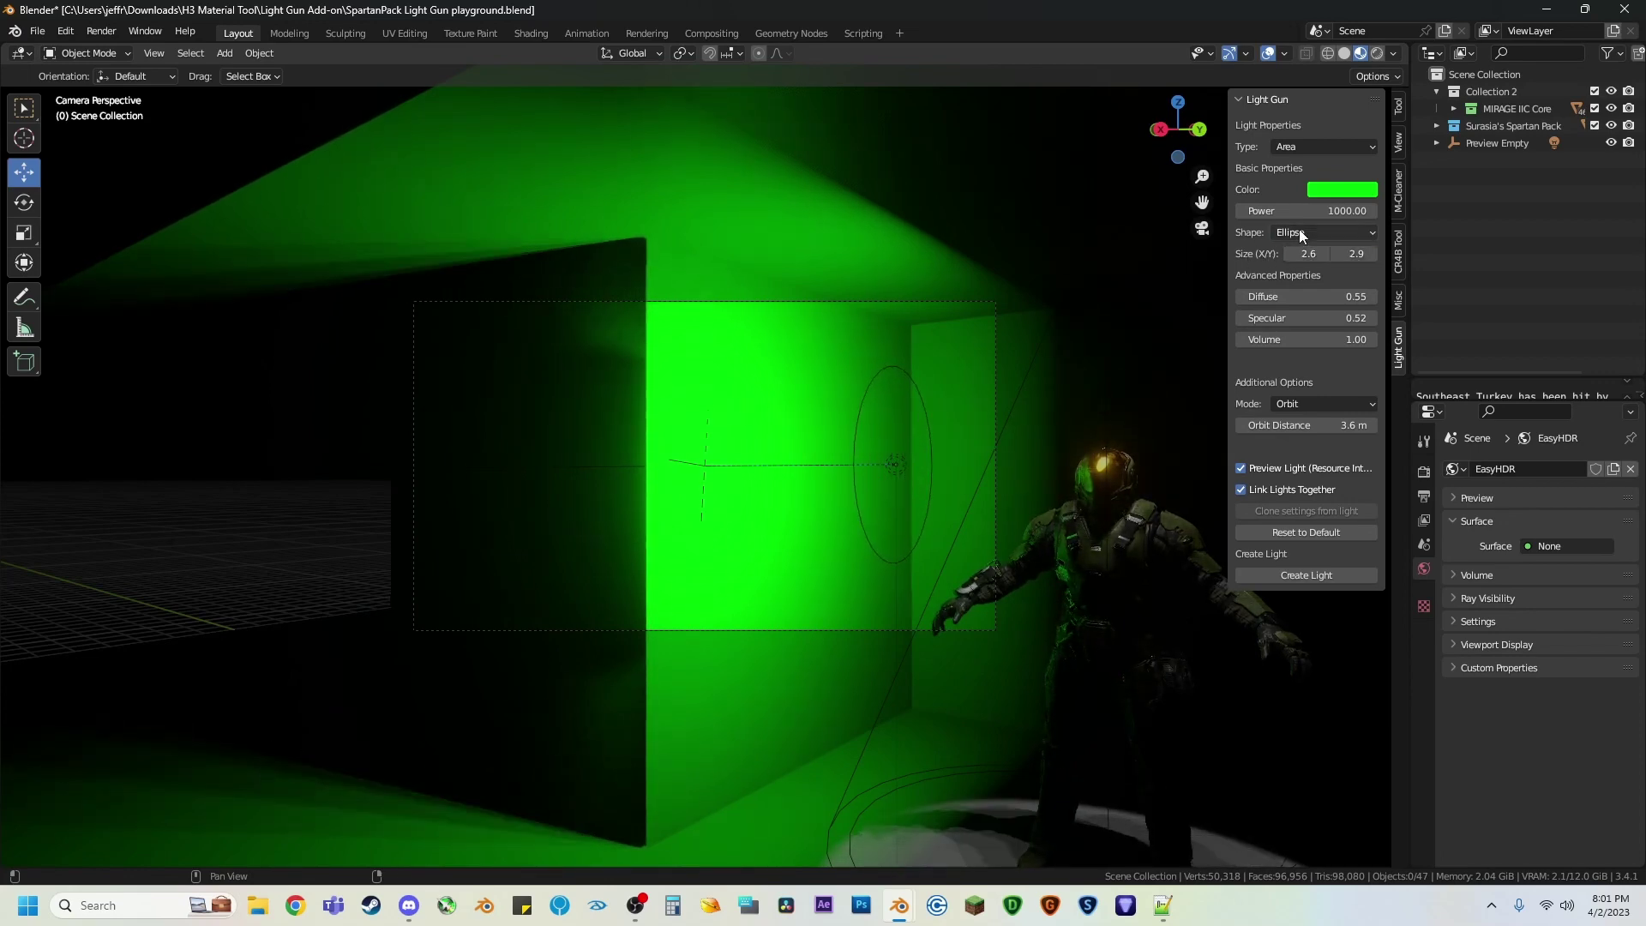
click(1301, 233)
click(1303, 271)
Step: Change the Light Gun's type to Spot and set its spot size to 57°
click(1305, 150)
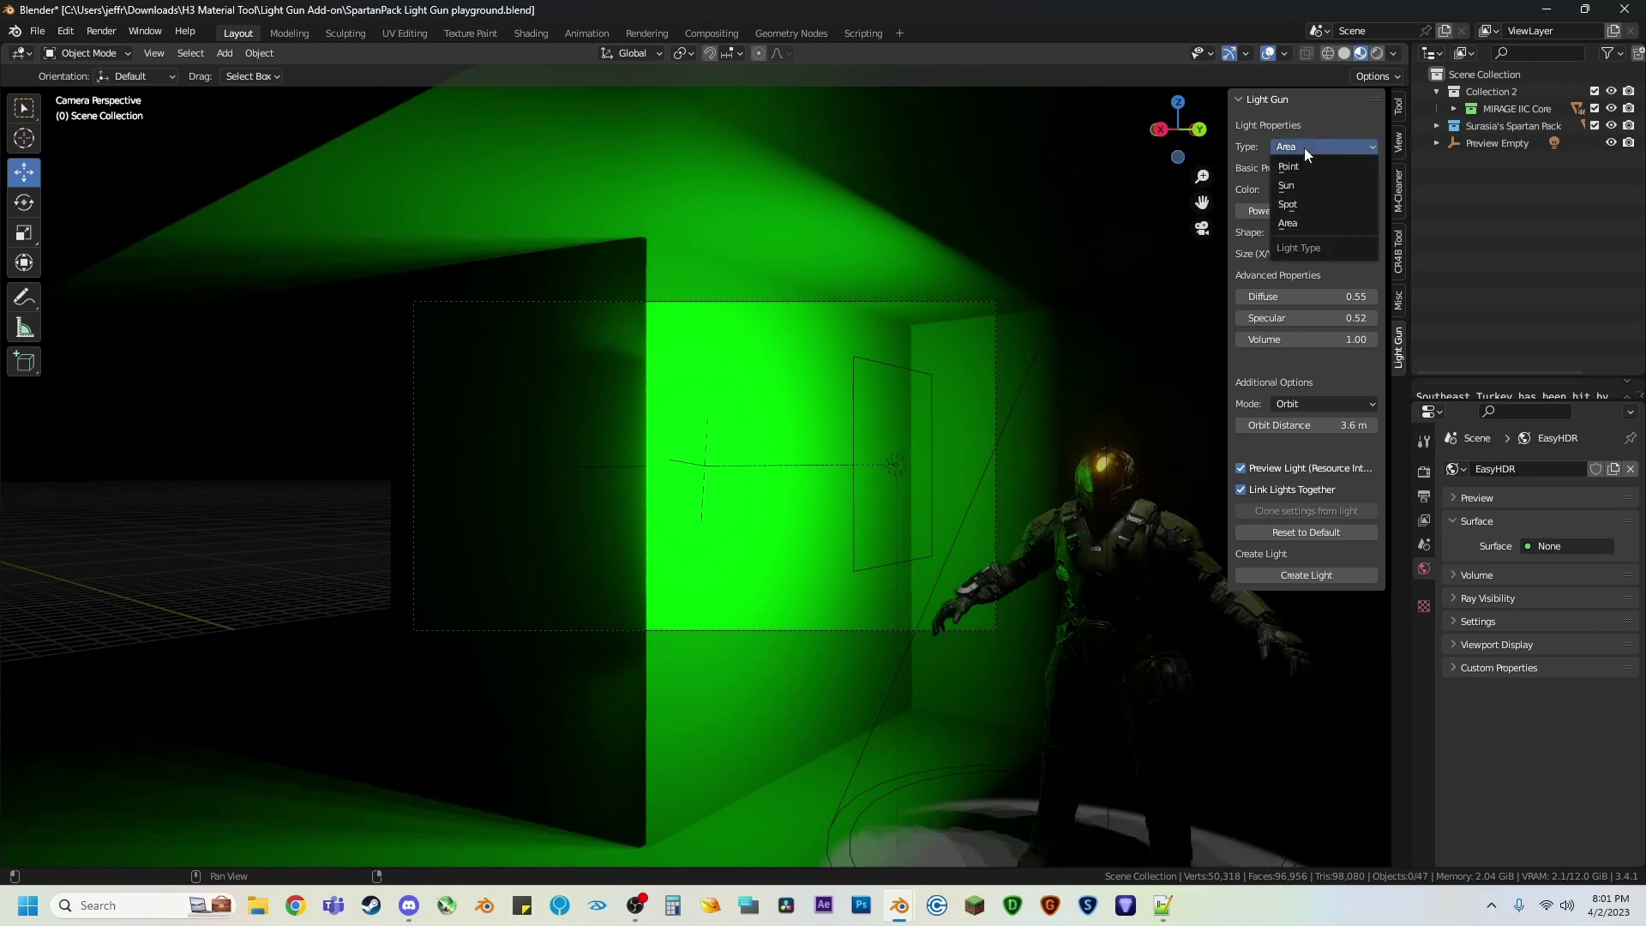
click(1304, 204)
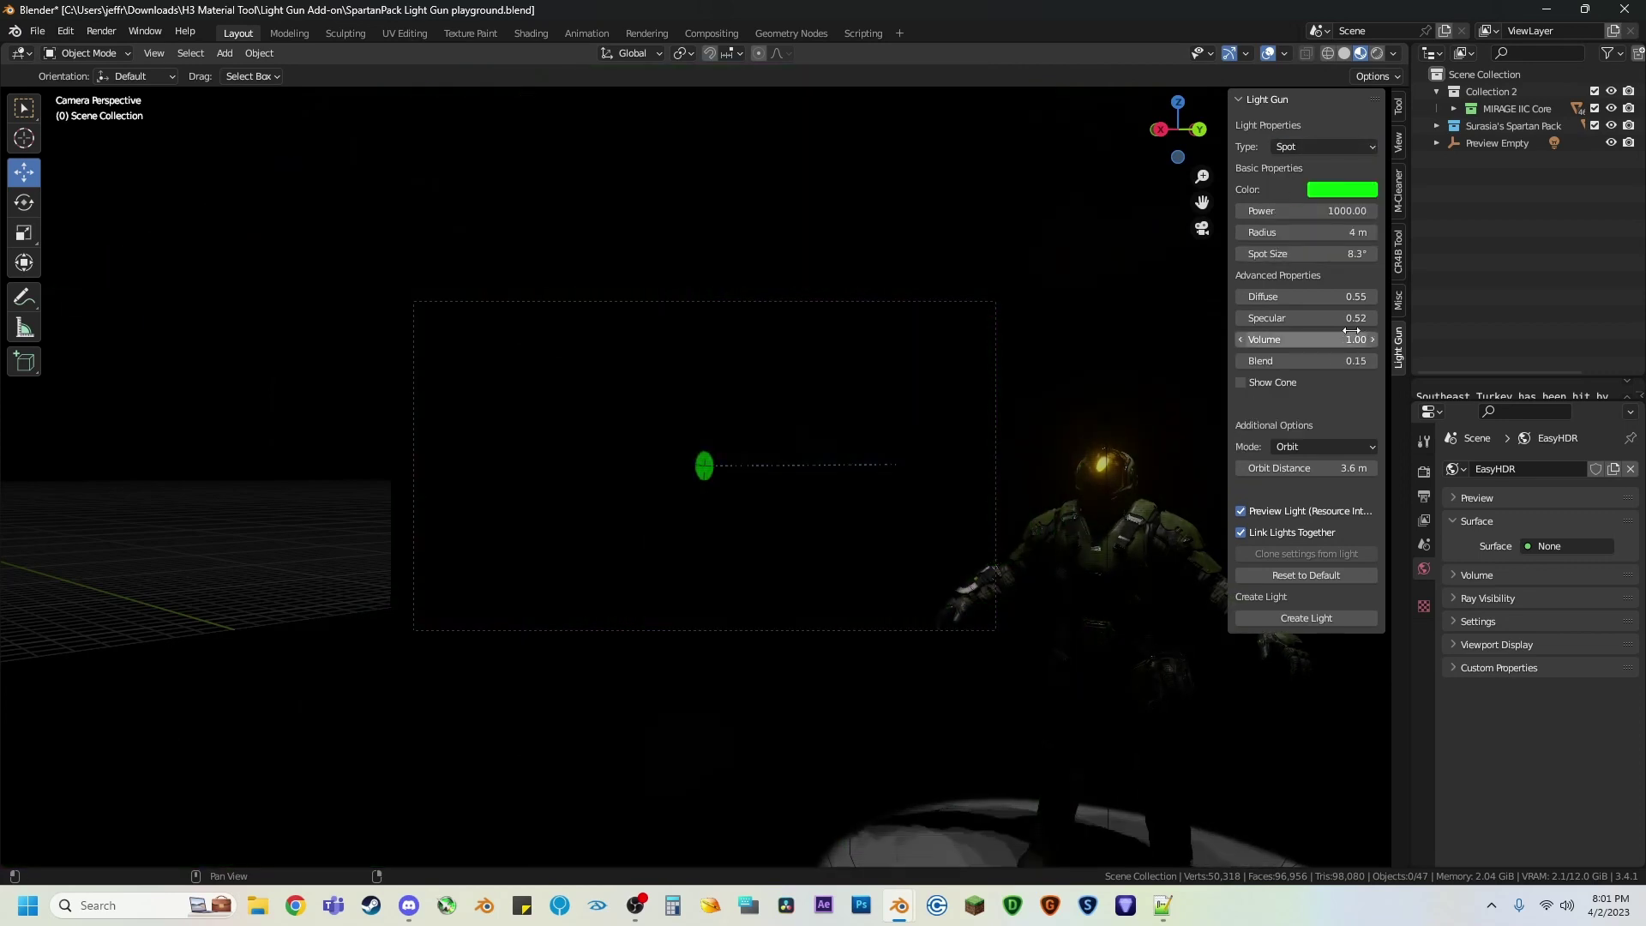
drag(1307, 254, 1372, 254)
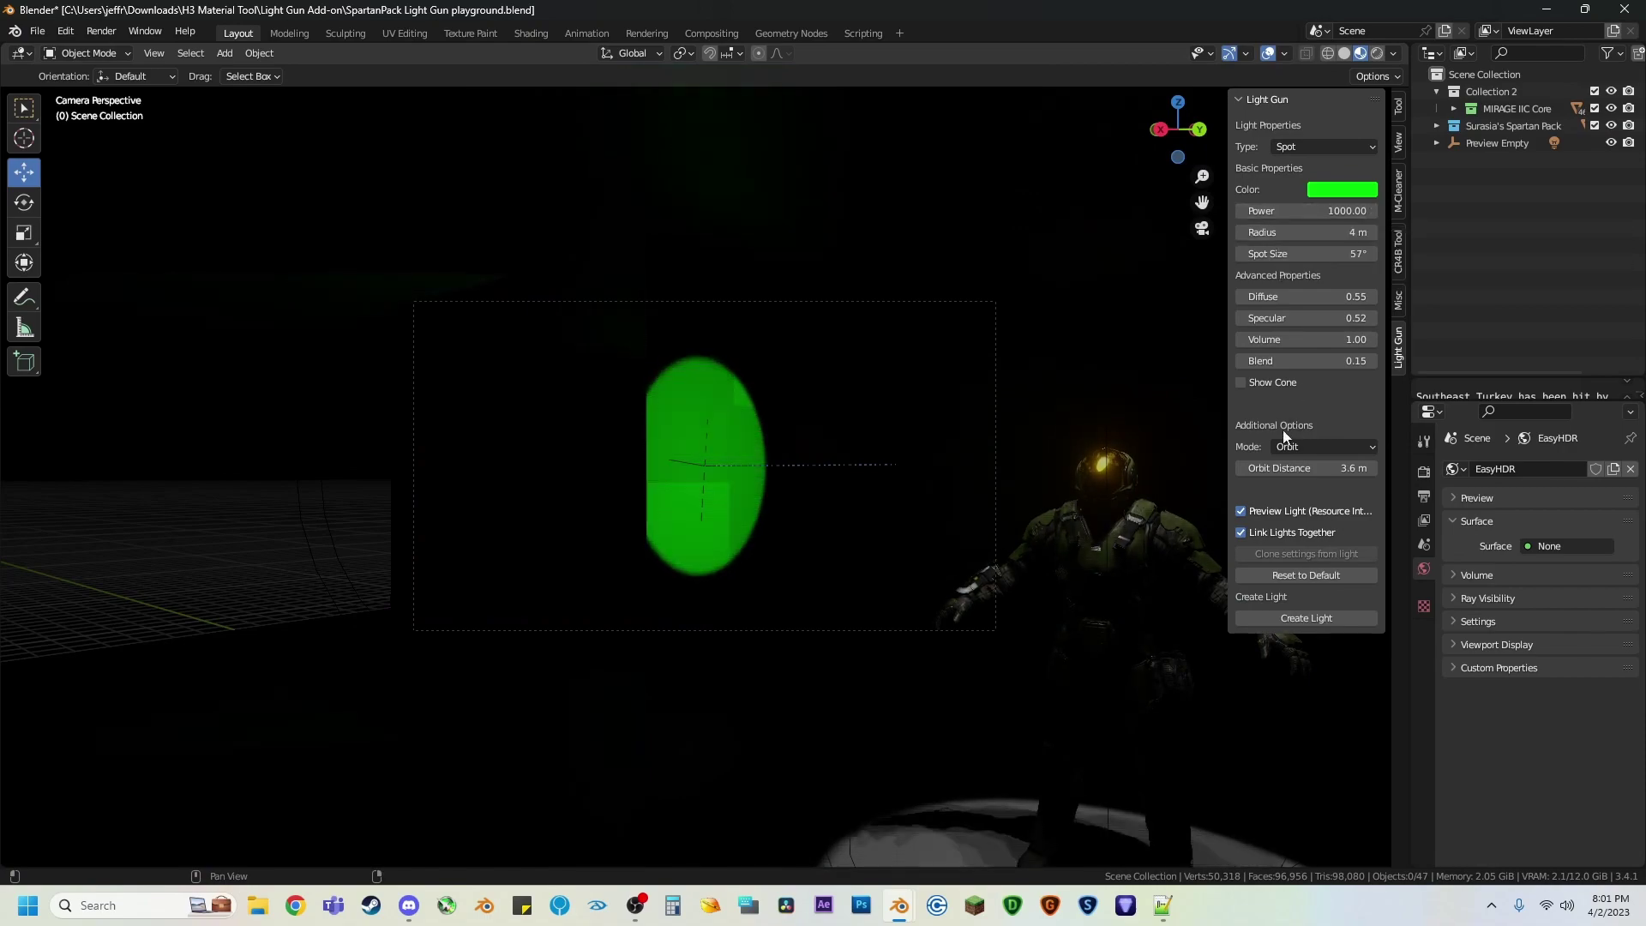
Step: Change the Light Gun's type to Point and move the orbiting preview light over to the basic shapes
click(1320, 146)
click(1306, 163)
key(shift+grave)
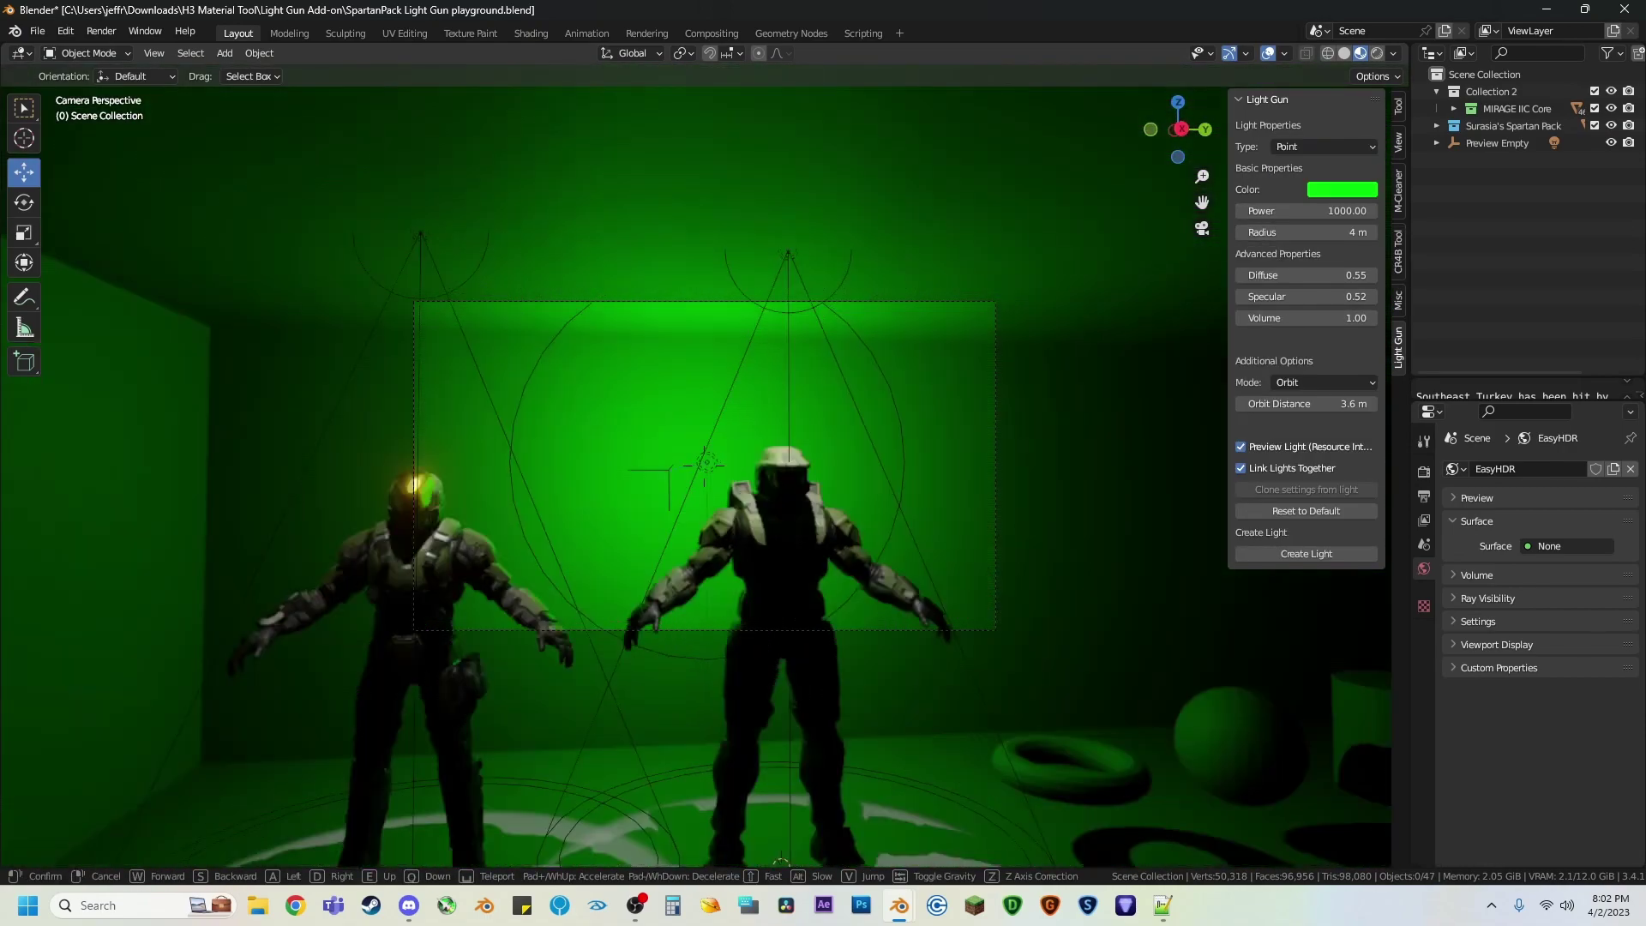
key(d)
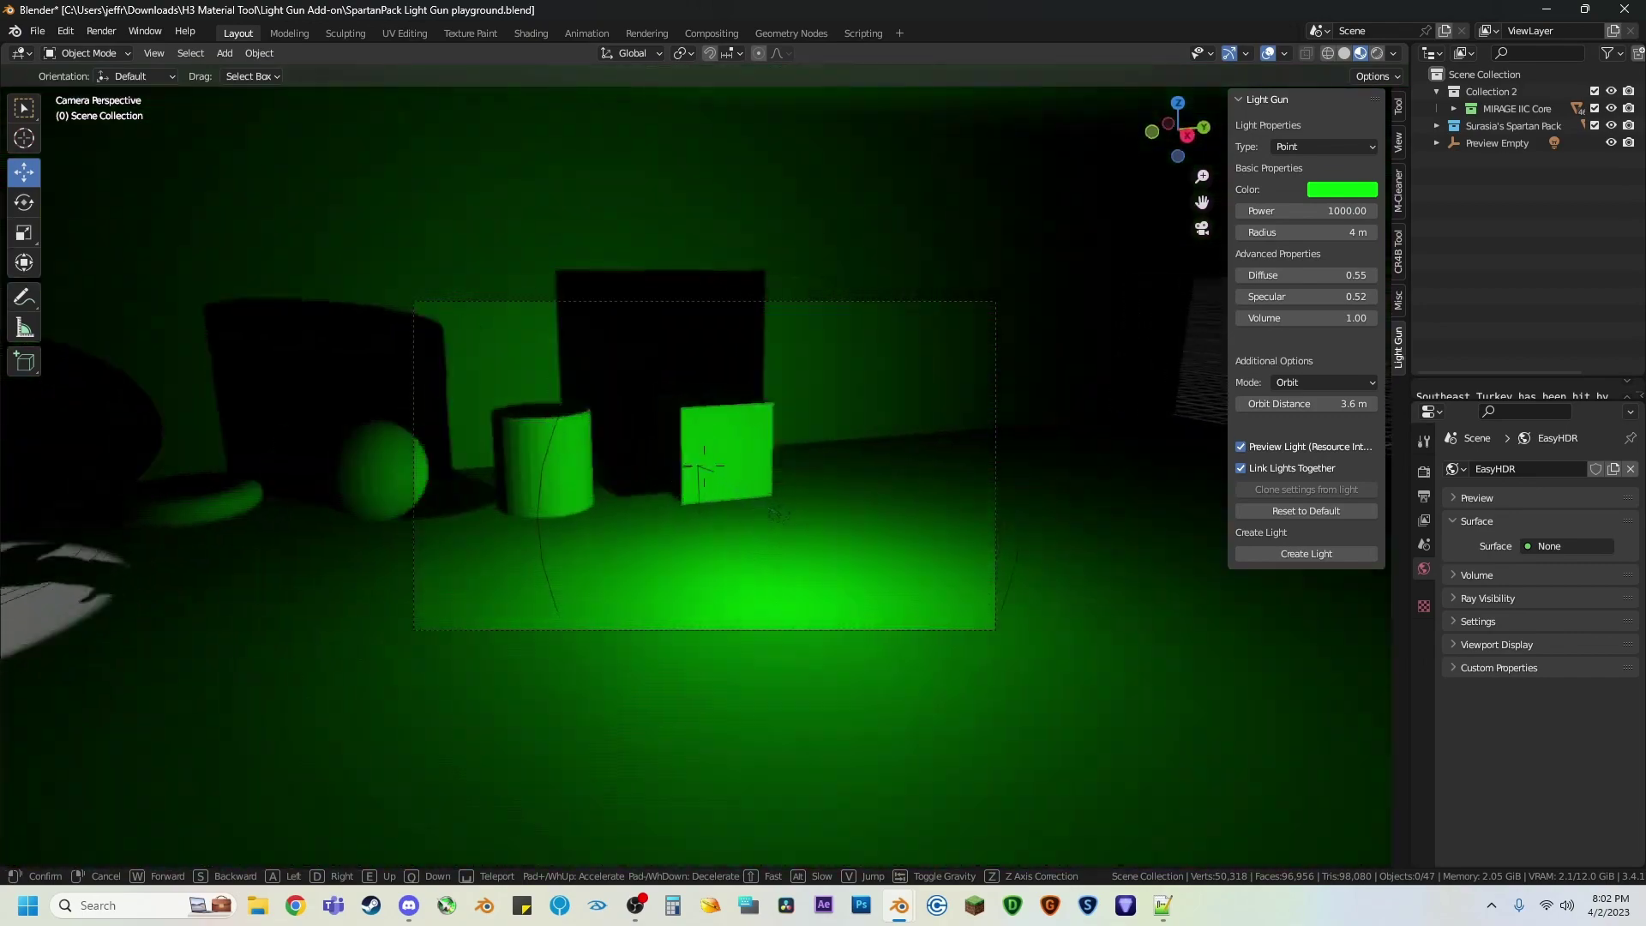
key(w)
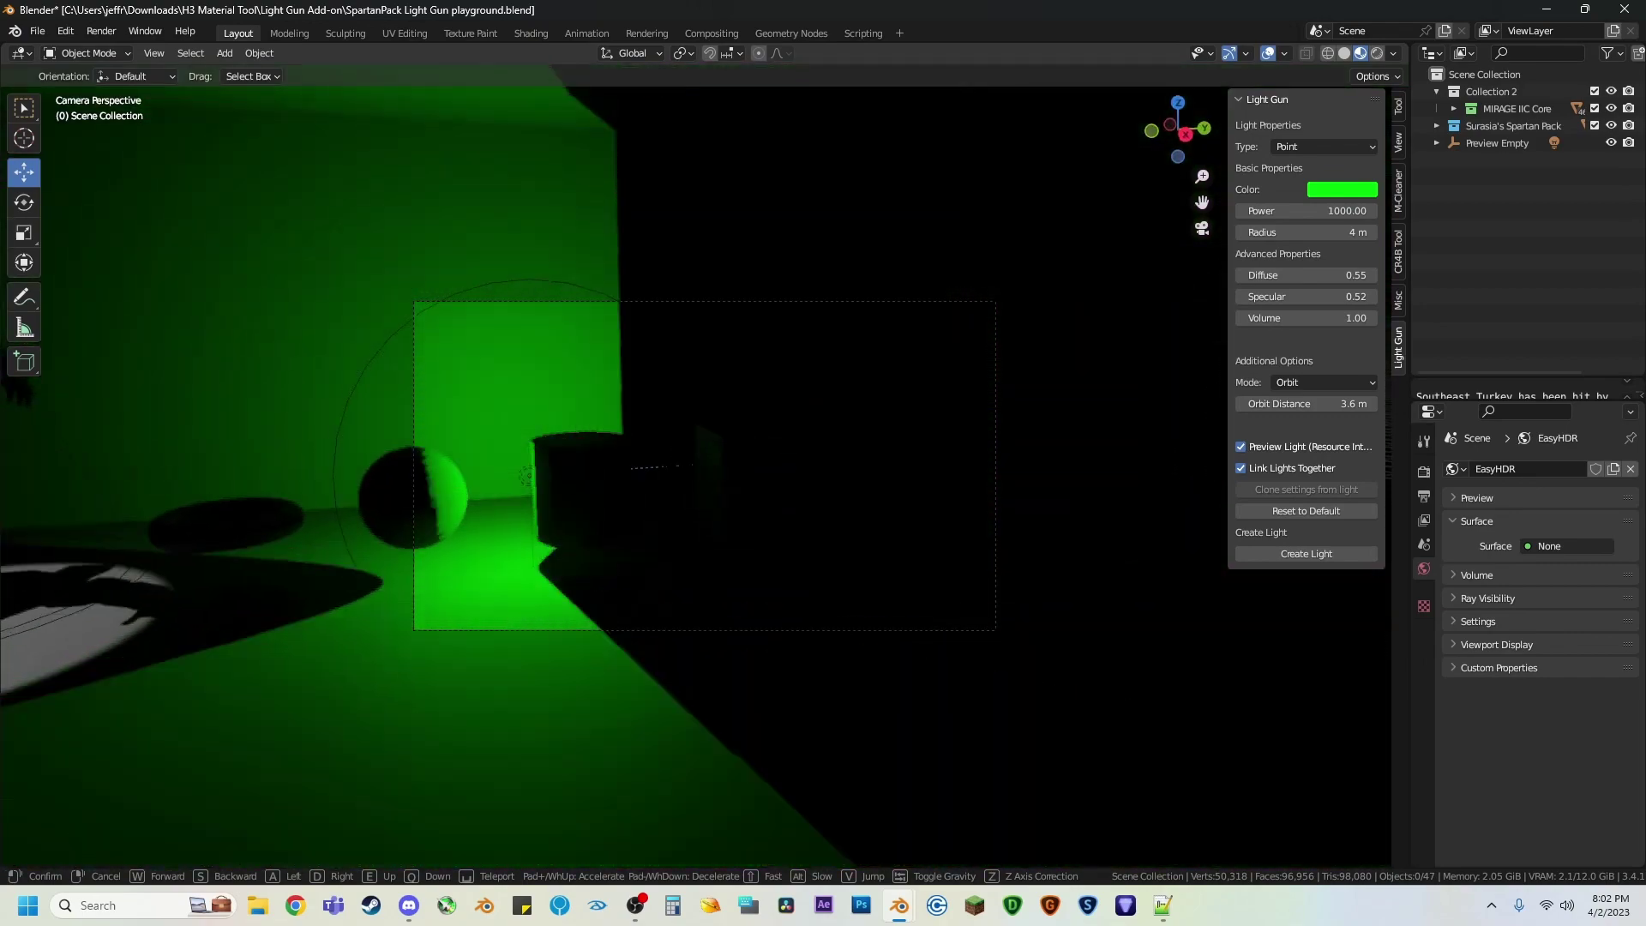
key(s)
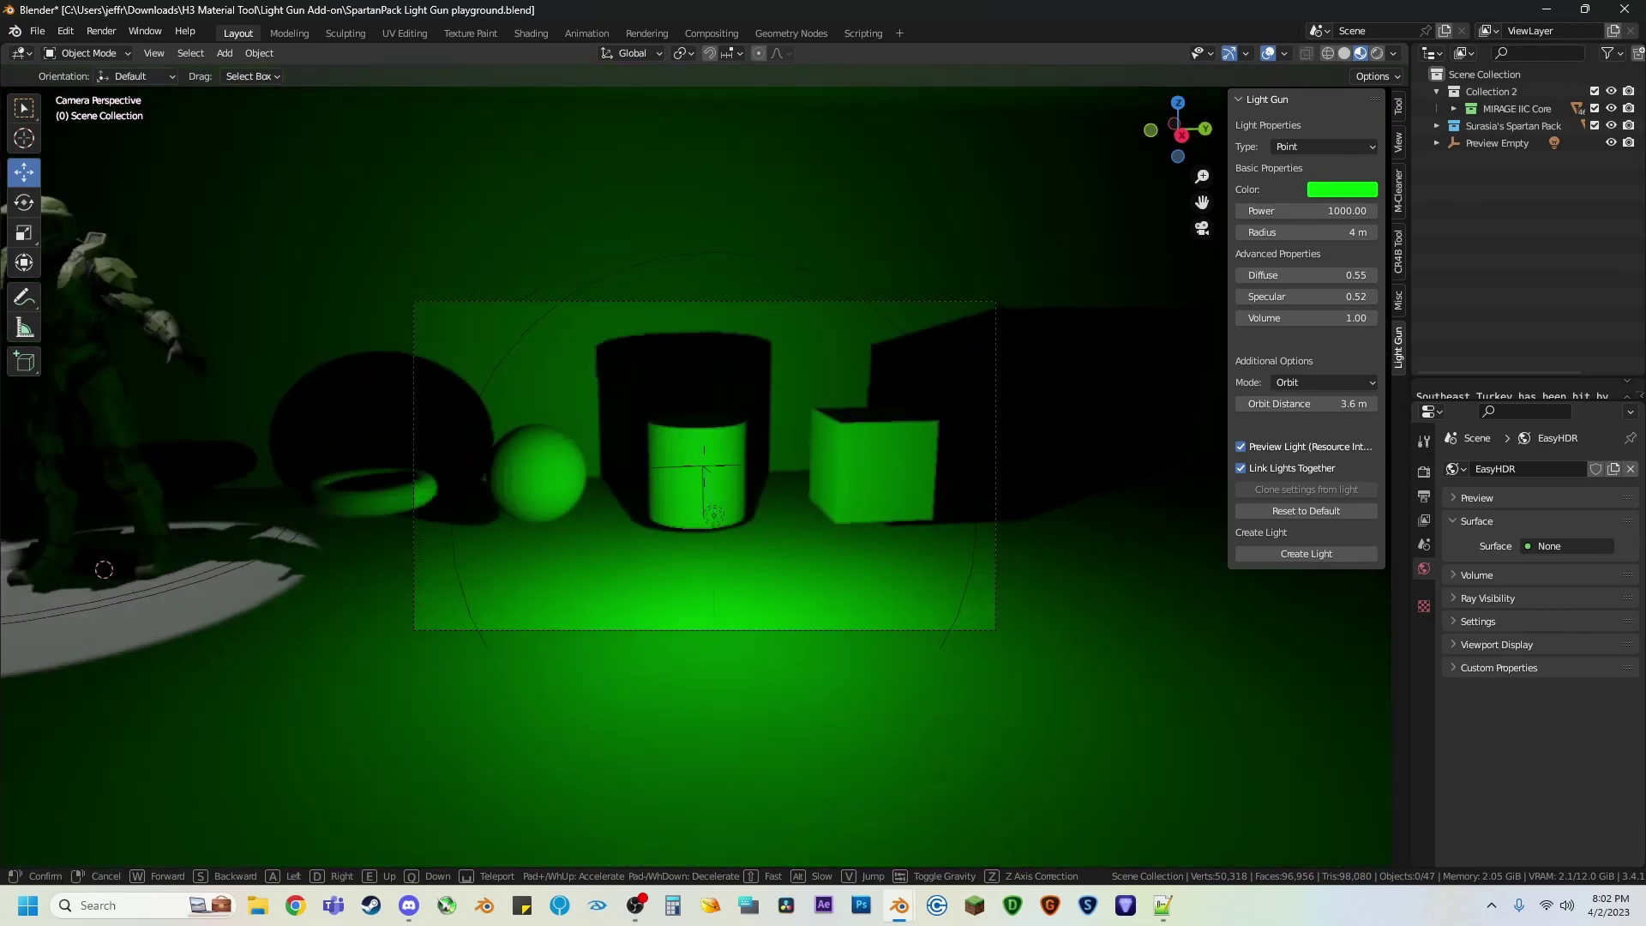
click(795, 499)
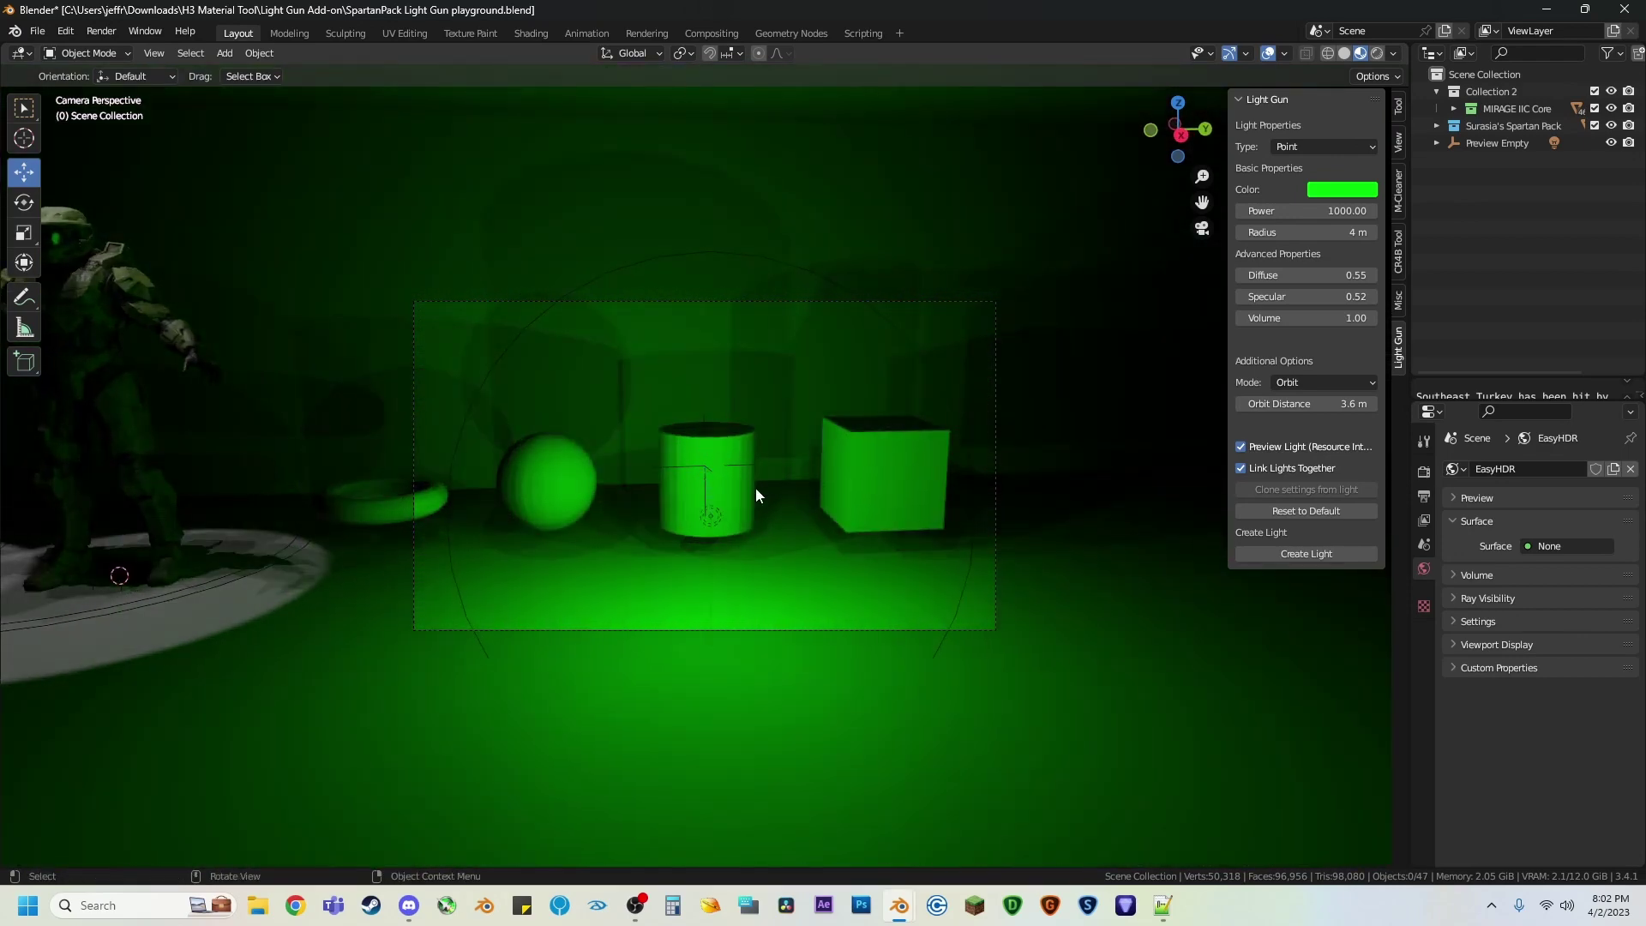
Step: Turn off Preview Light and create the green orbit point light at the cylinder among the basic shapes
click(1241, 448)
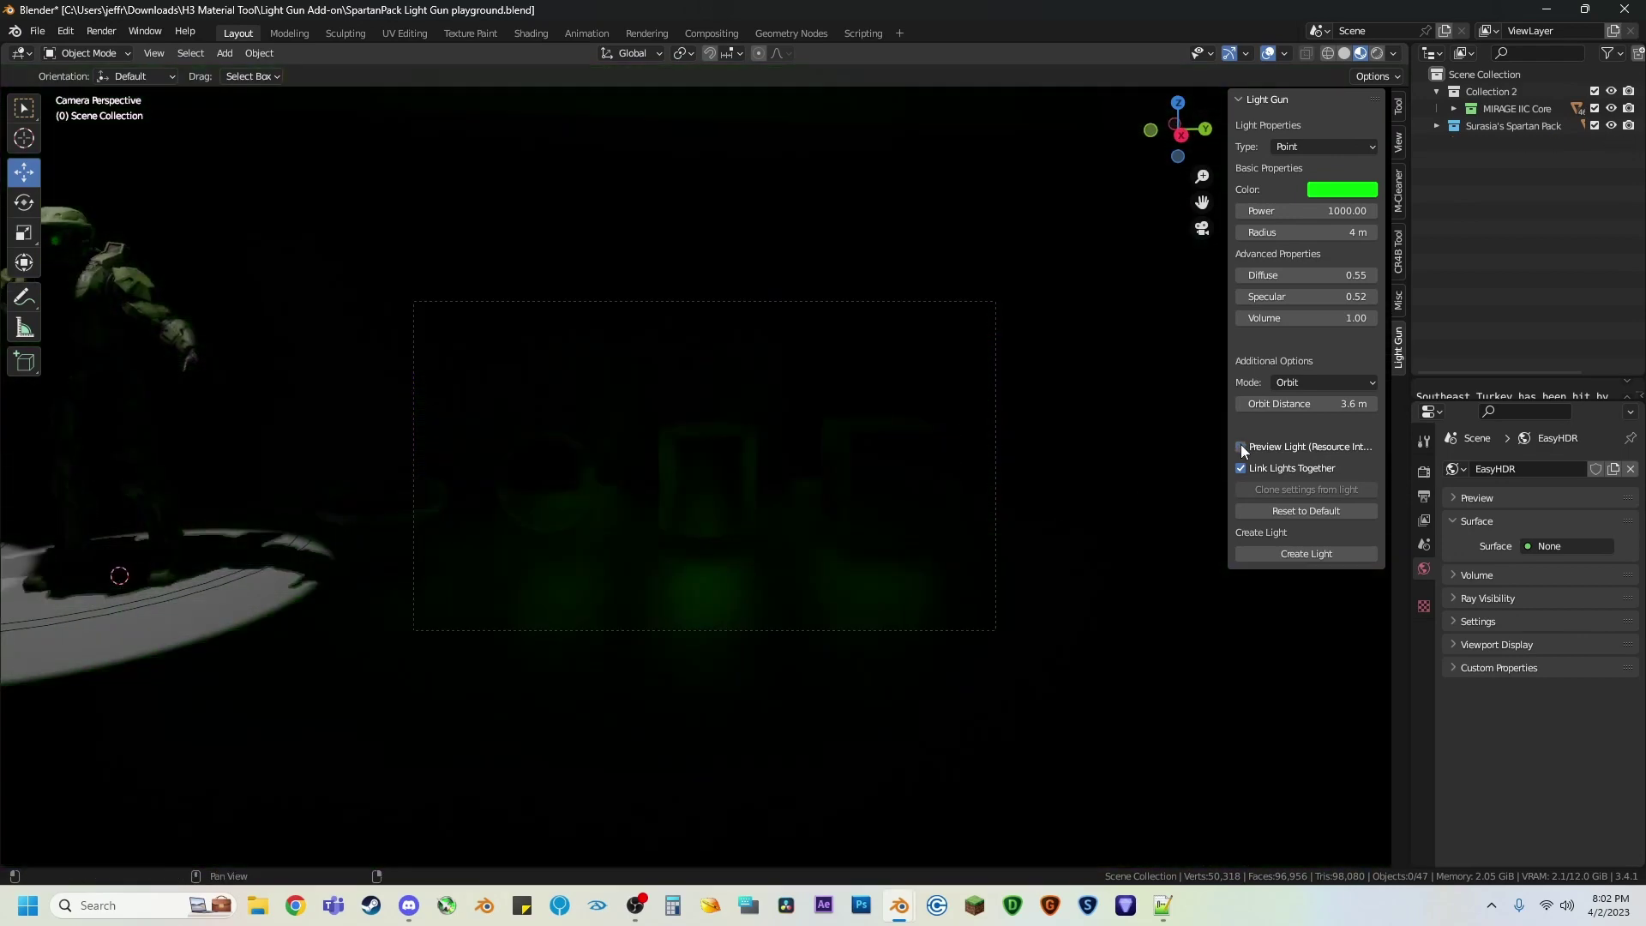
click(711, 465)
click(1306, 553)
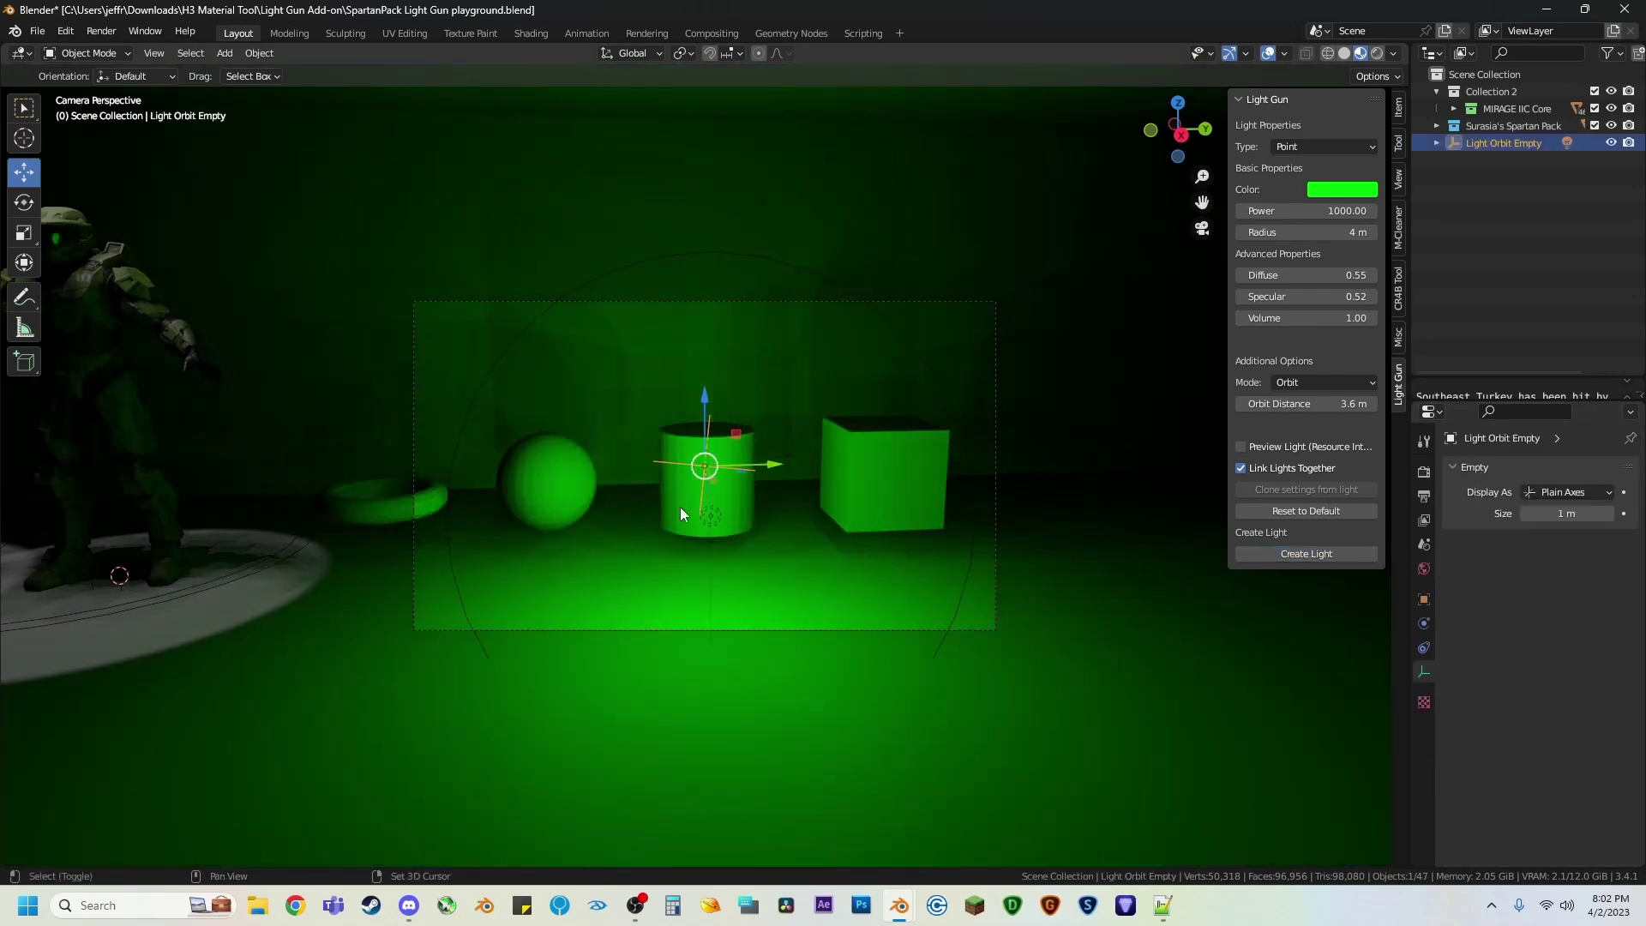
key(shift+grave)
key(w)
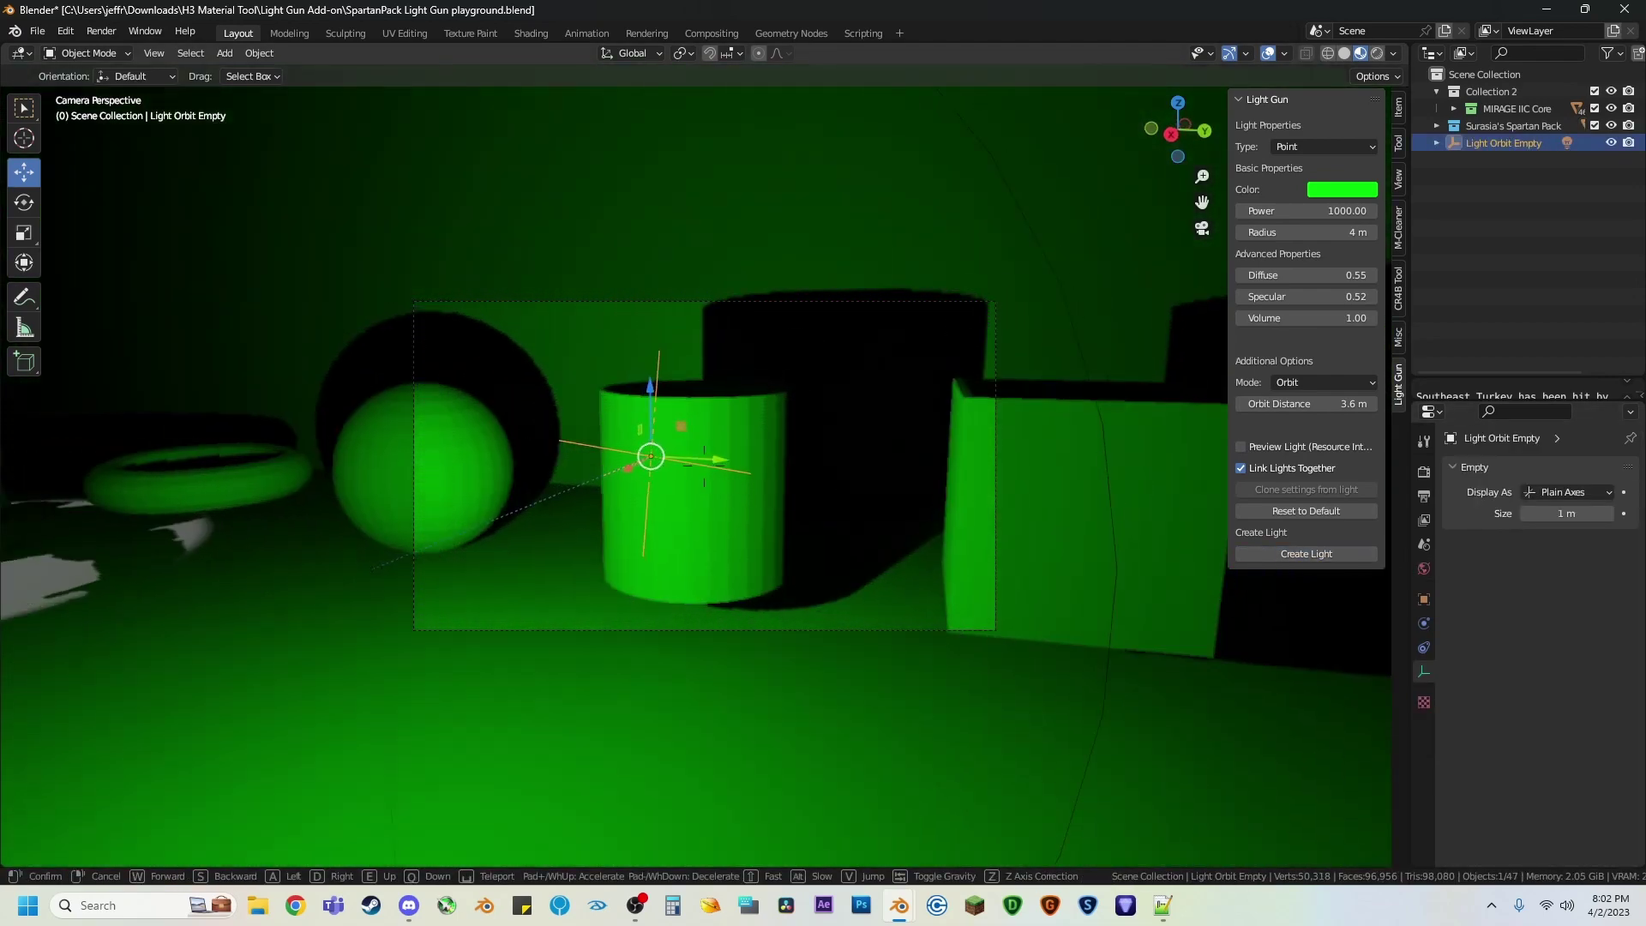
Step: Create a second linked green orbit point light at the cylinder and delete the first light's orbit empty
click(698, 498)
key(shift+r)
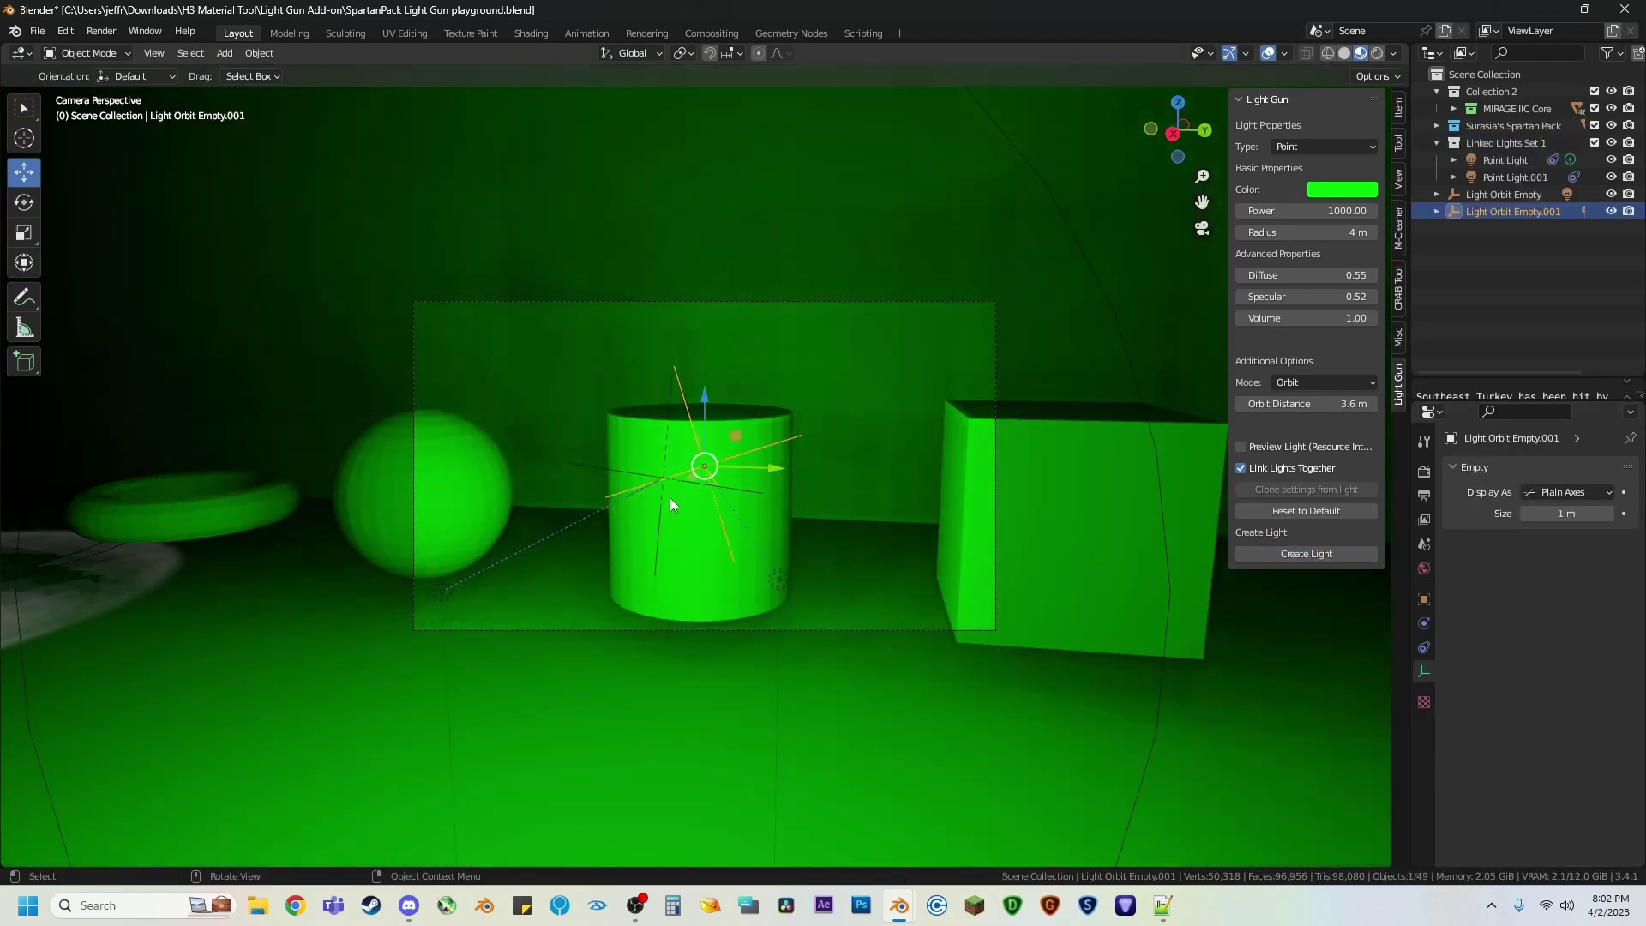
click(590, 466)
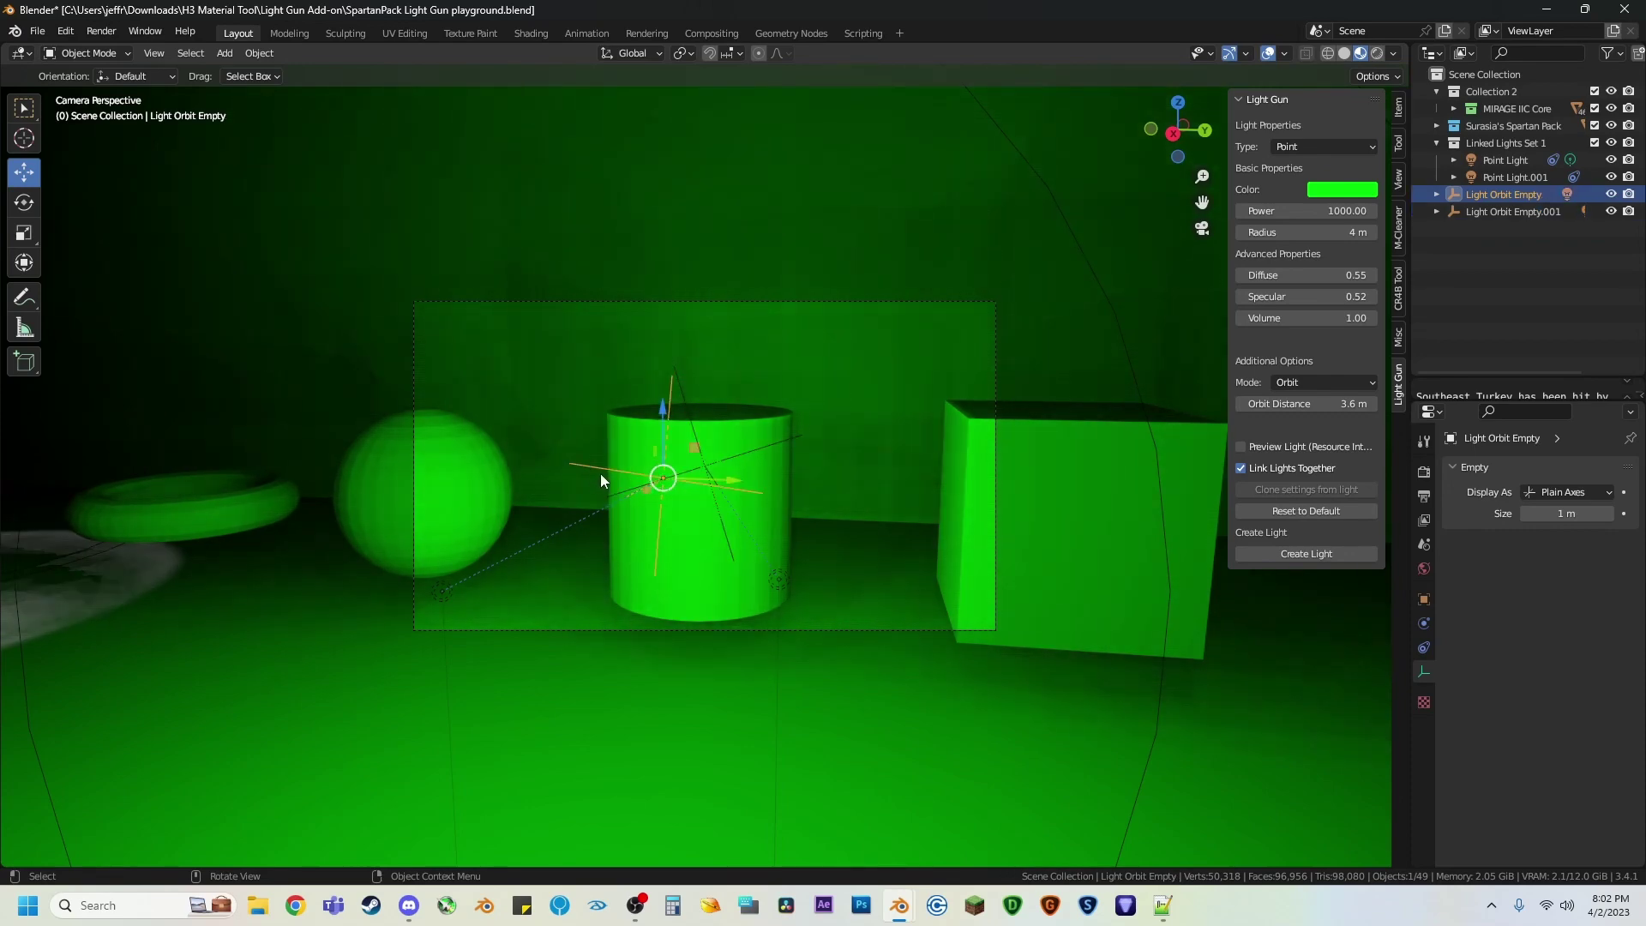
key(x)
click(437, 592)
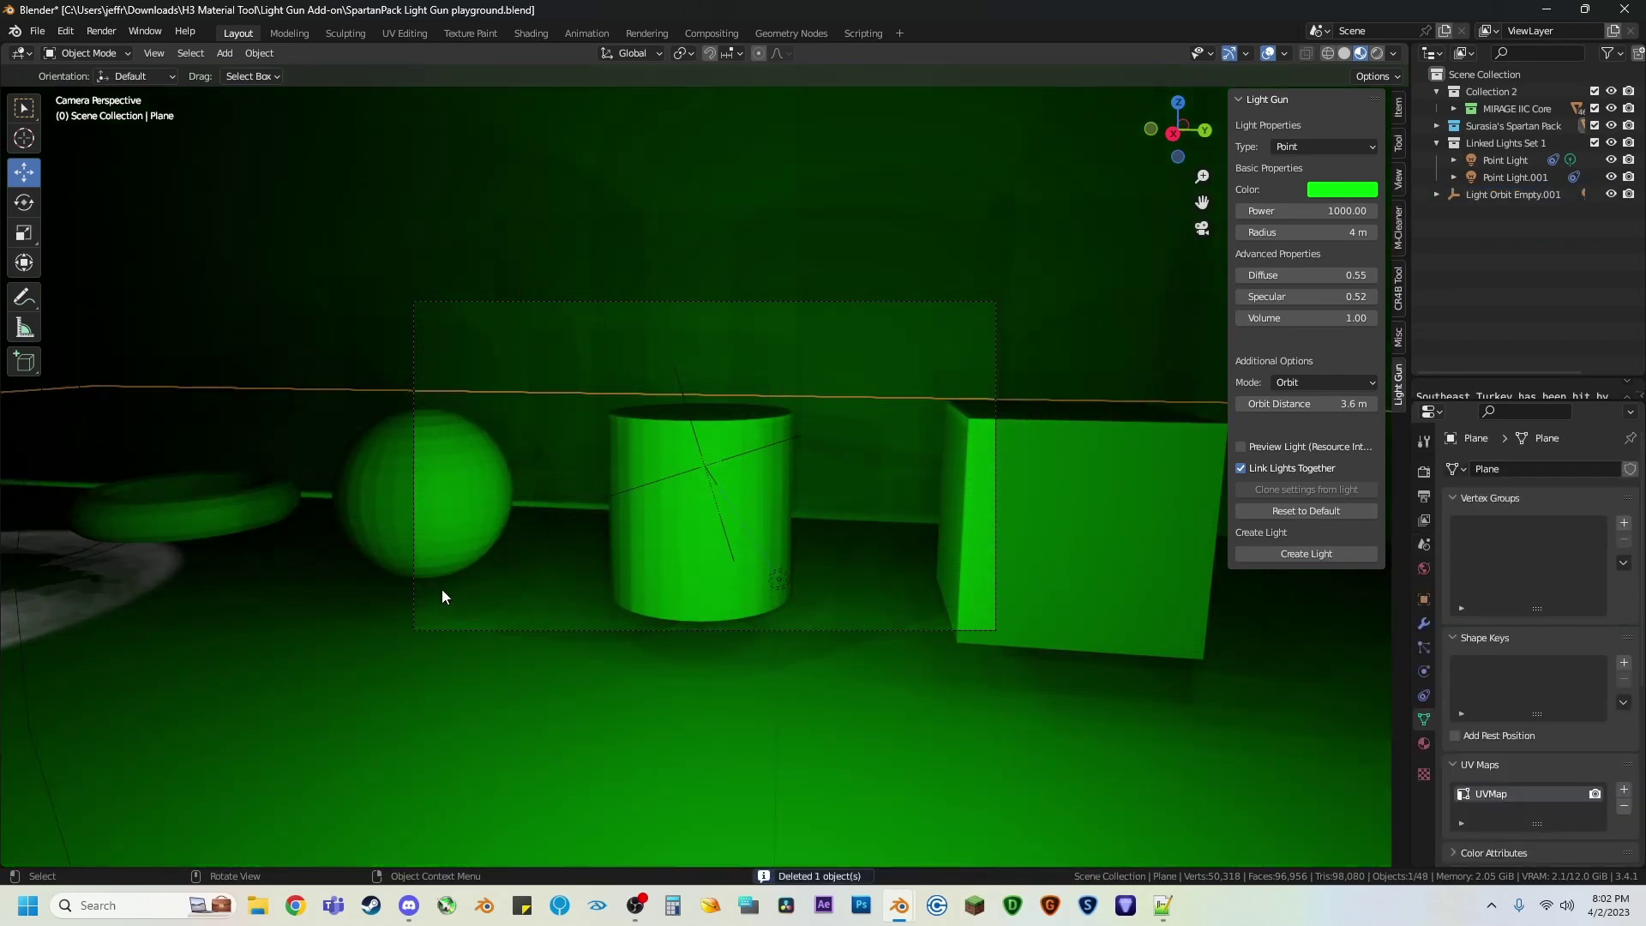
click(455, 583)
click(438, 599)
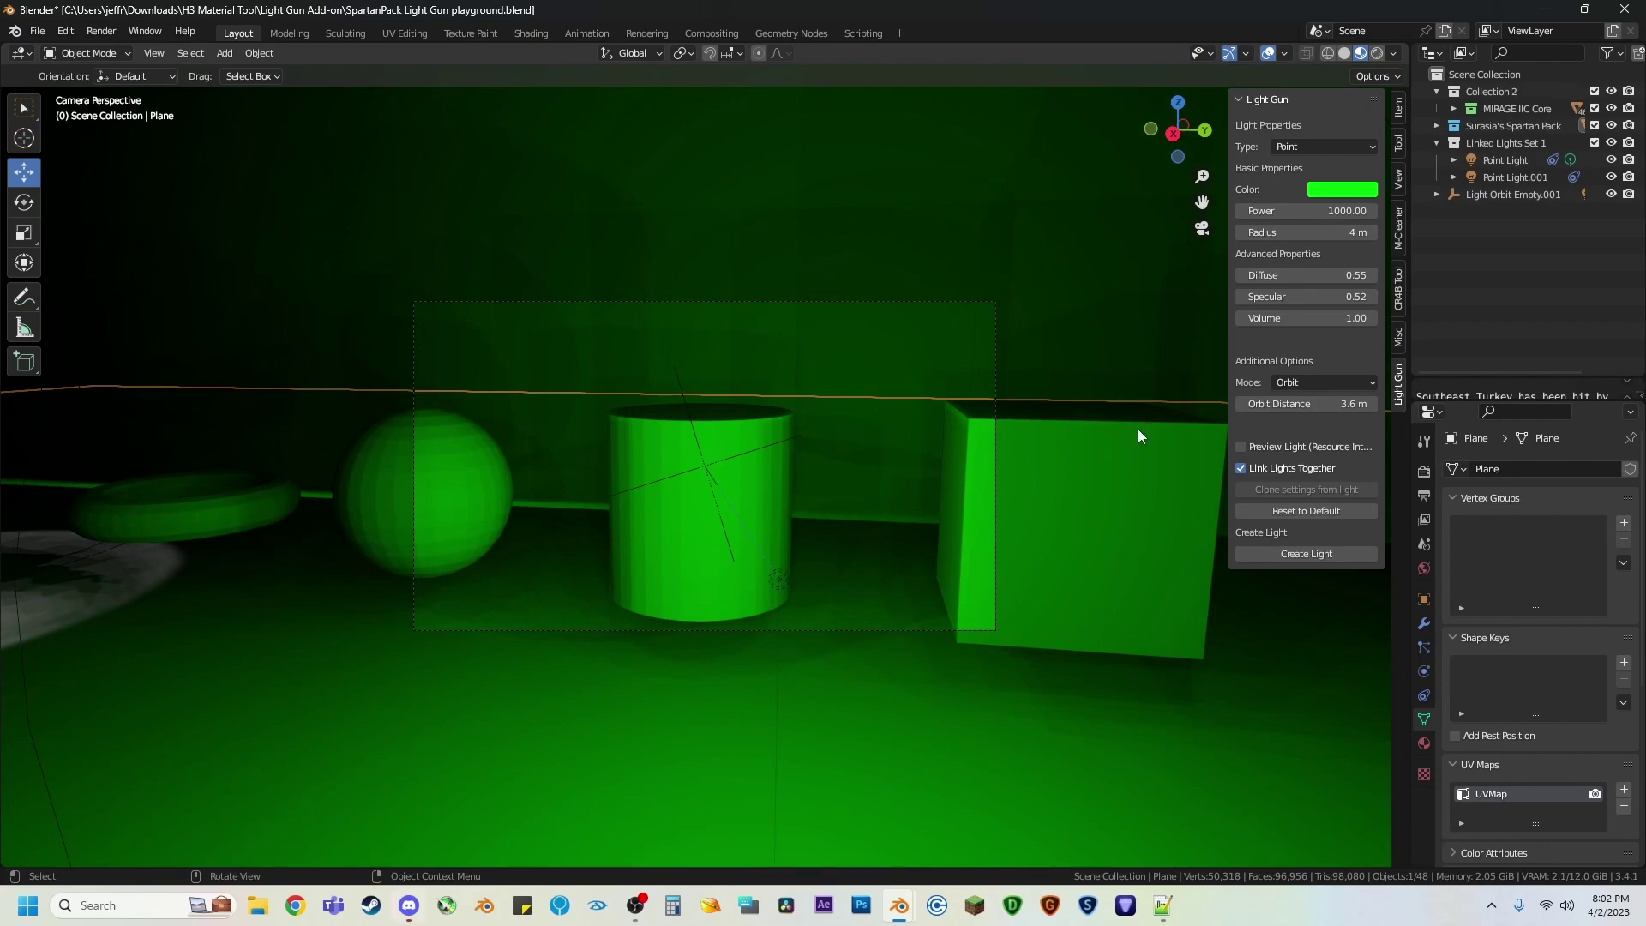
Step: Turn on Preview Light and move the orbiting green light past the basic shapes and the Spartans to the wall corner
click(1243, 446)
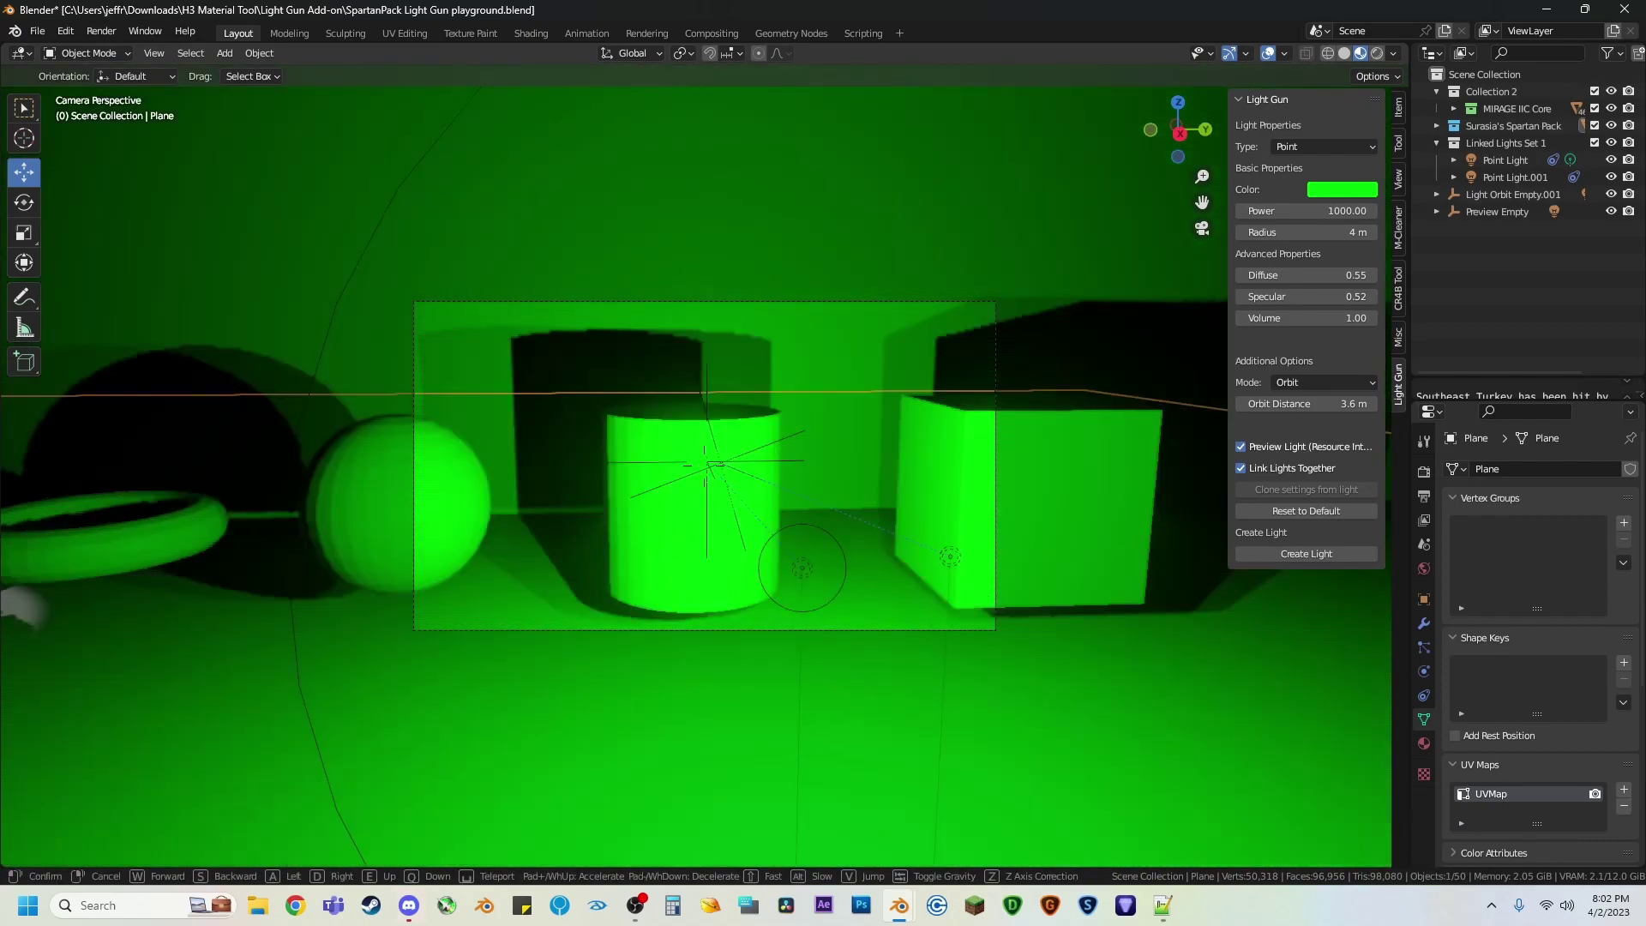
key(s)
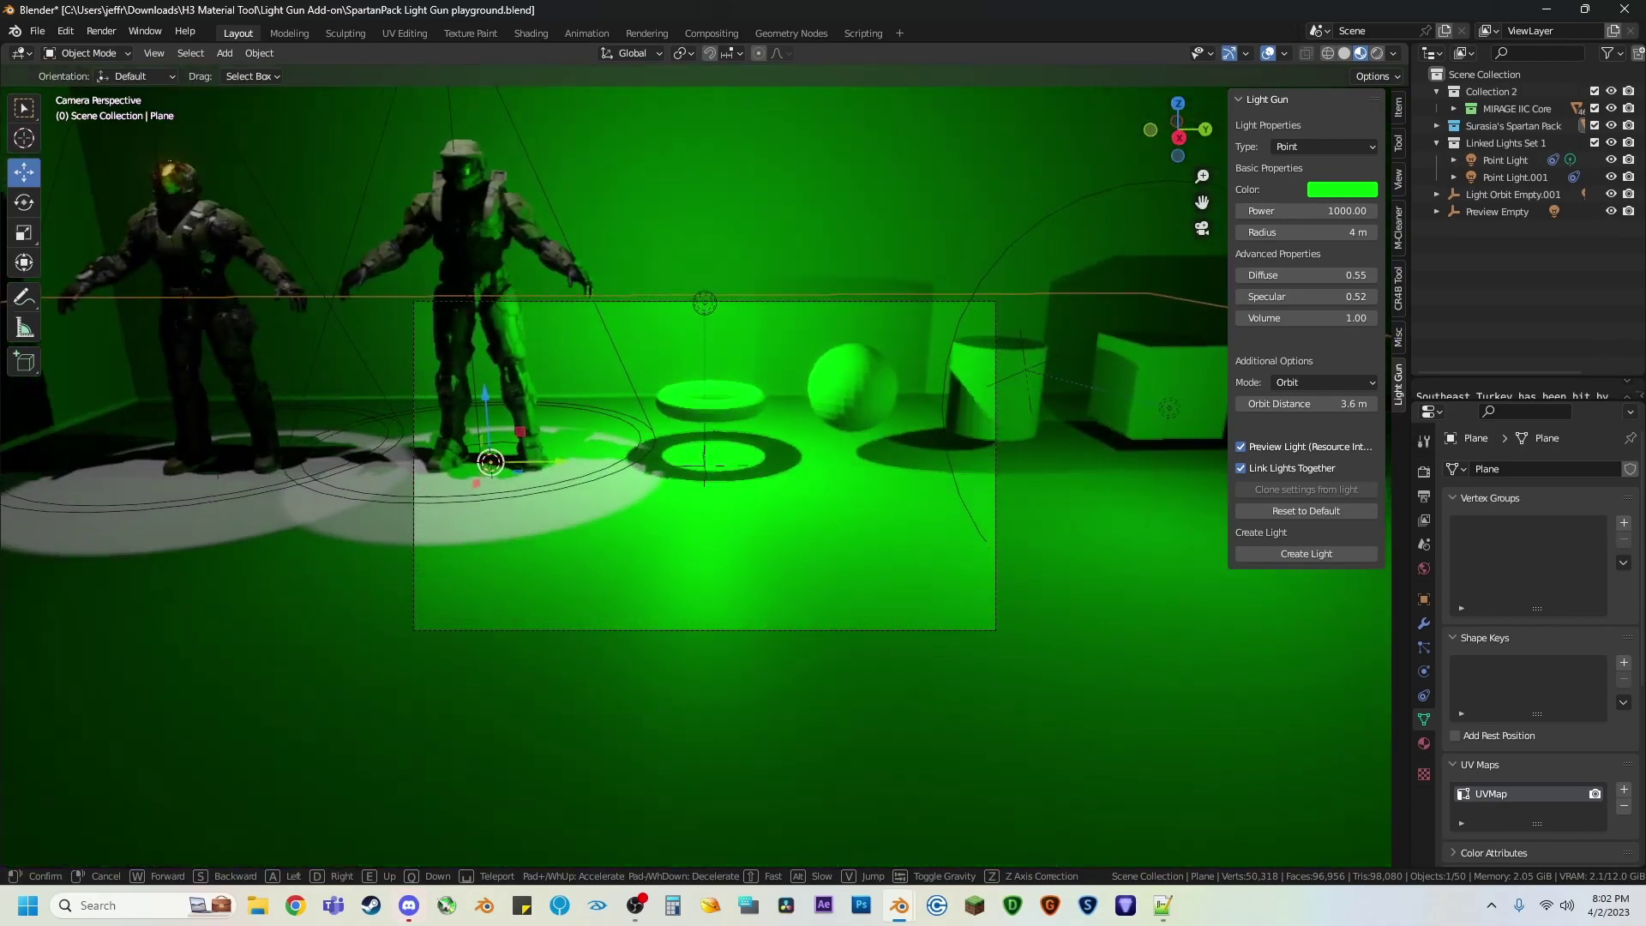
mouse_move(823, 463)
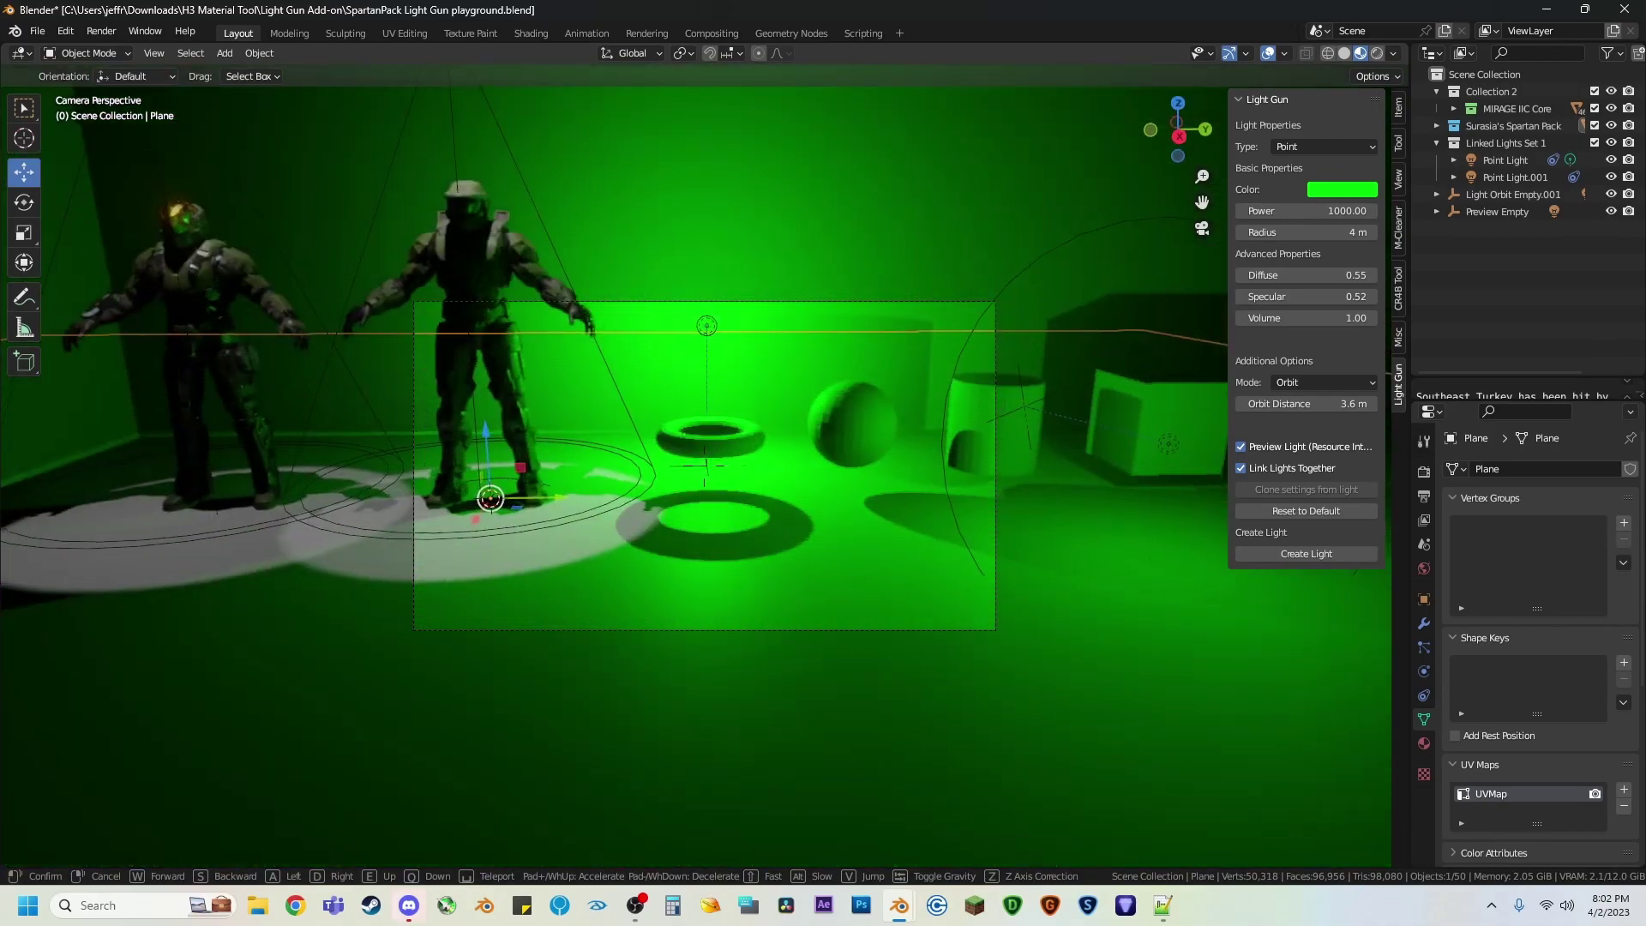
key(s)
key(w)
key(s)
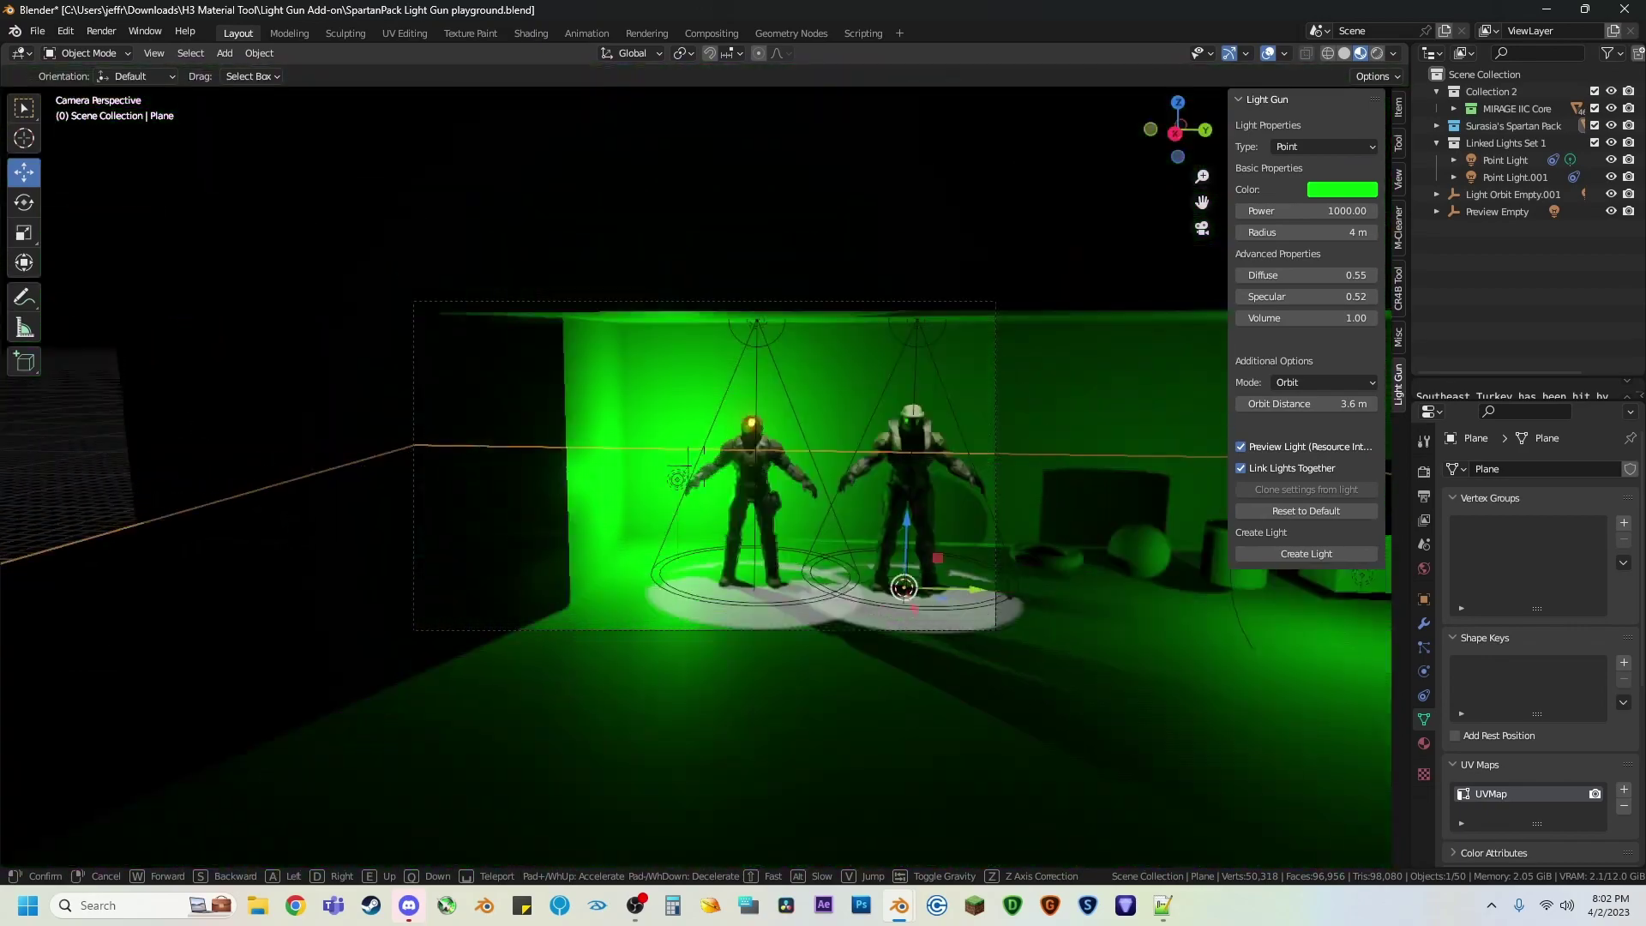
key(w)
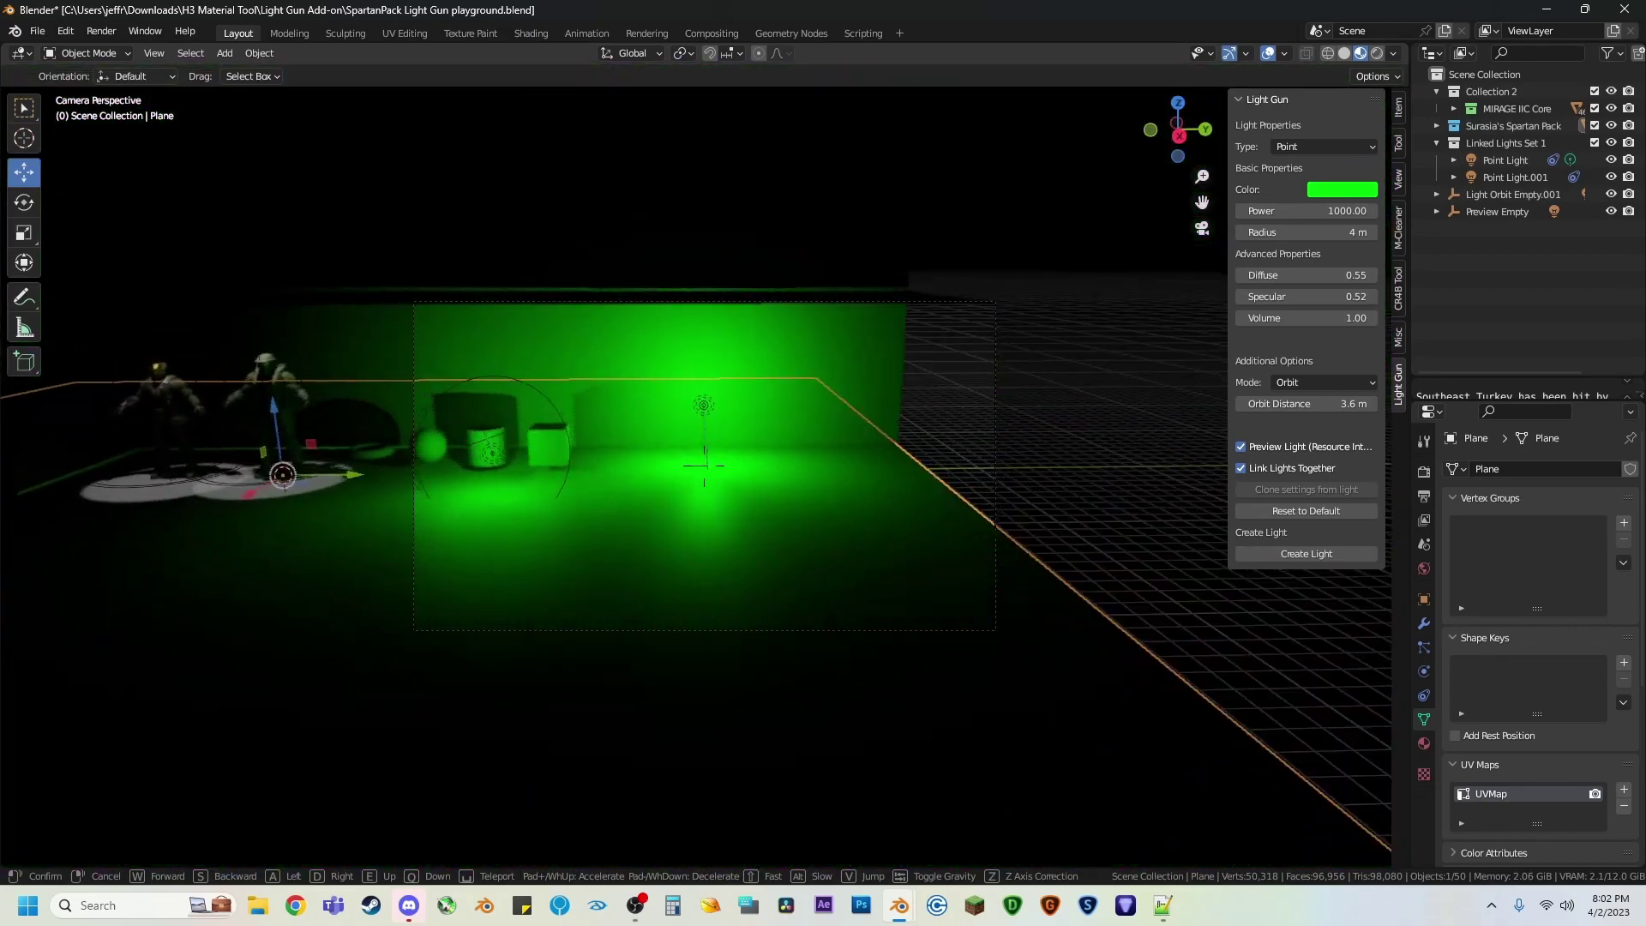
key(w)
key(a)
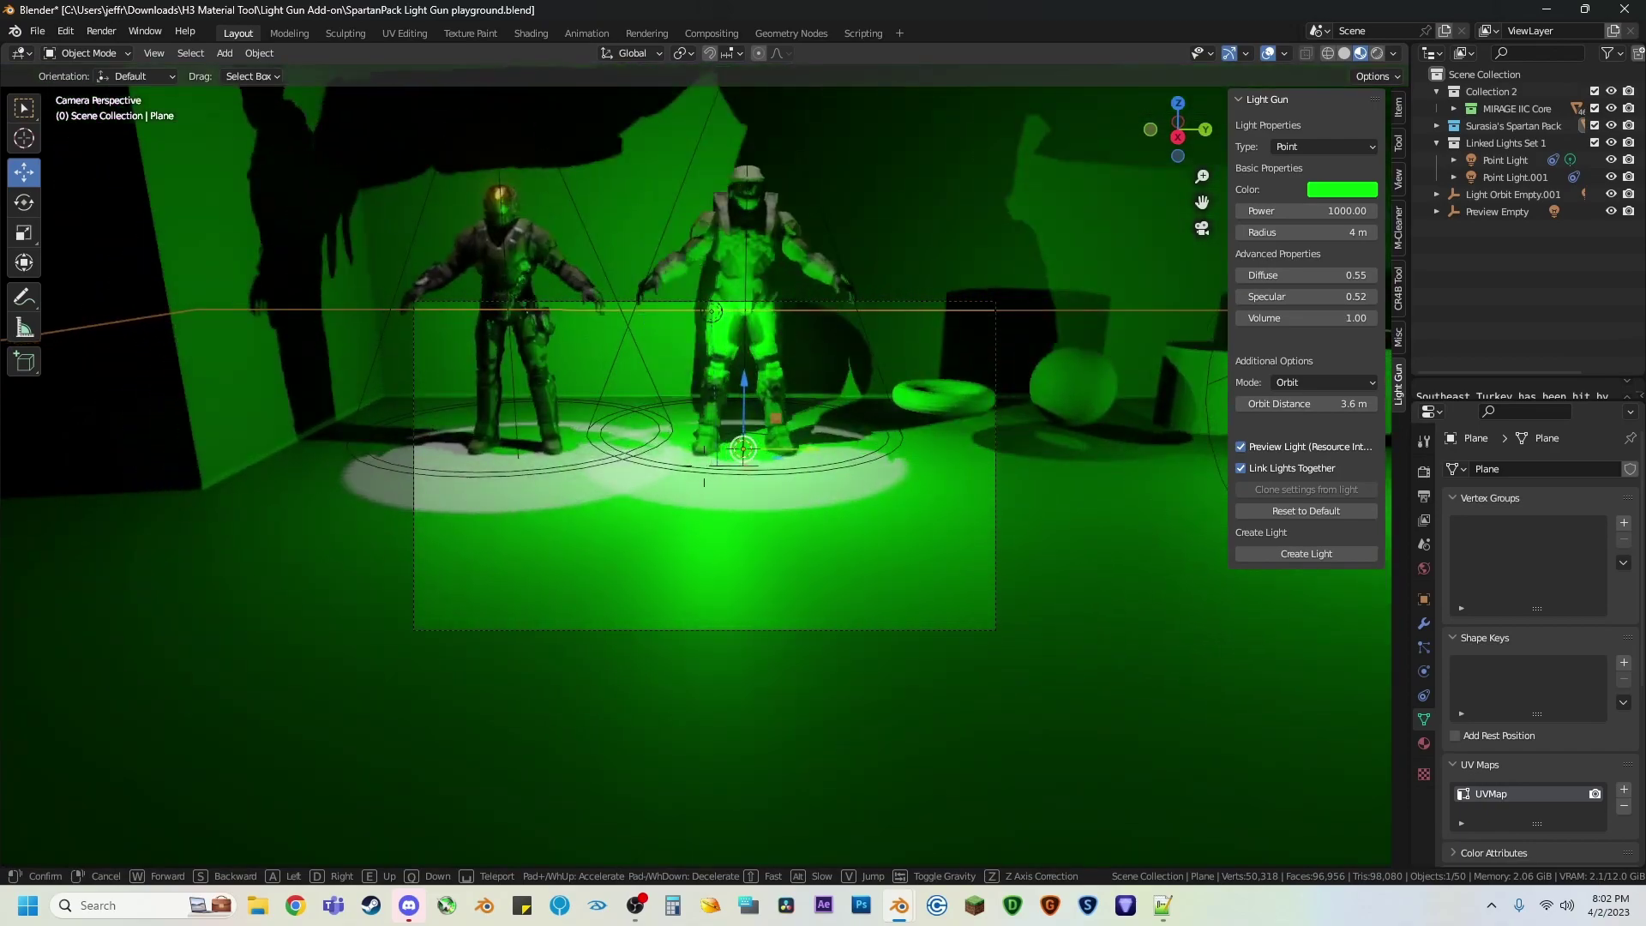
key(w)
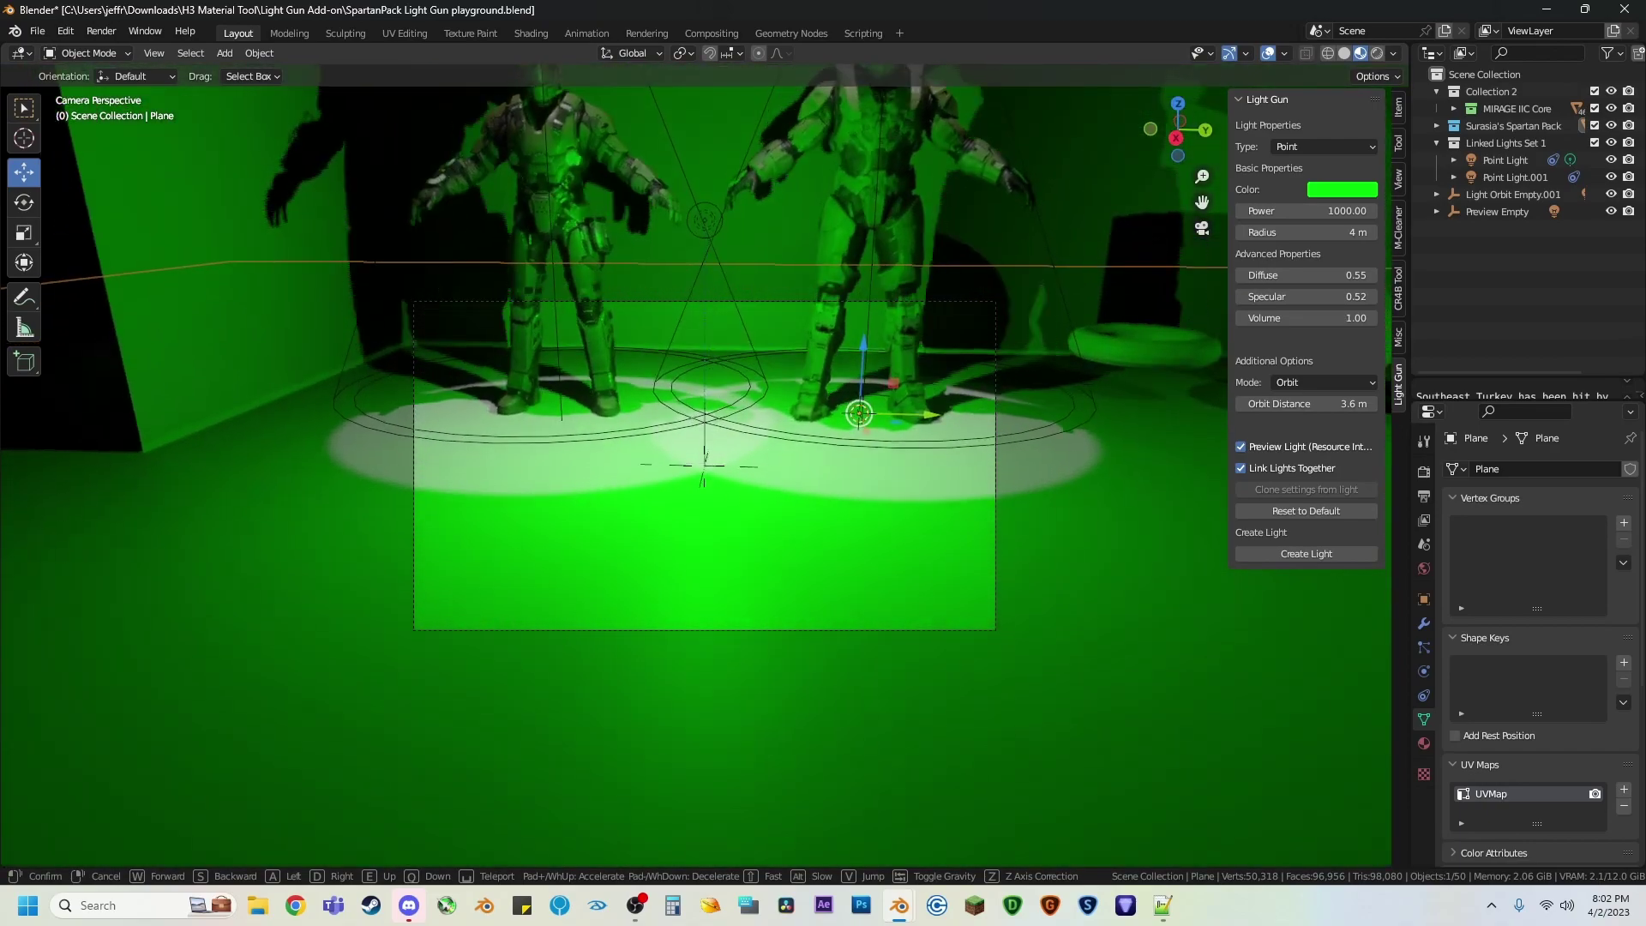
key(w)
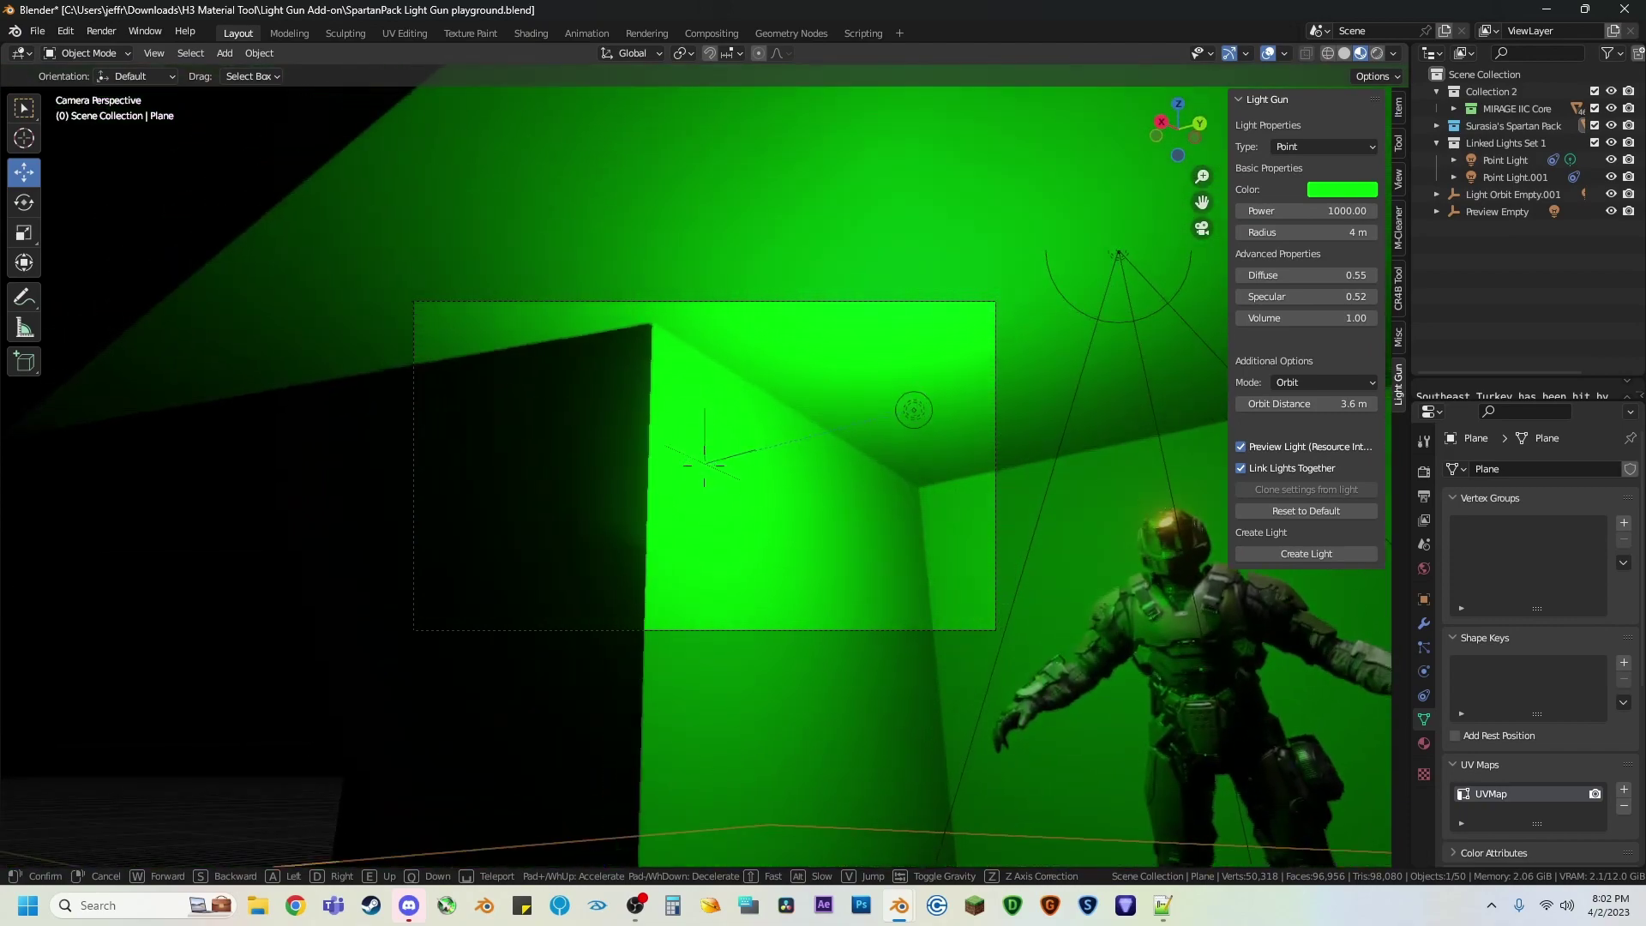
click(789, 545)
Step: Set the preview light's Orbit Distance to 1.5 m and turn off Preview Light
click(1241, 446)
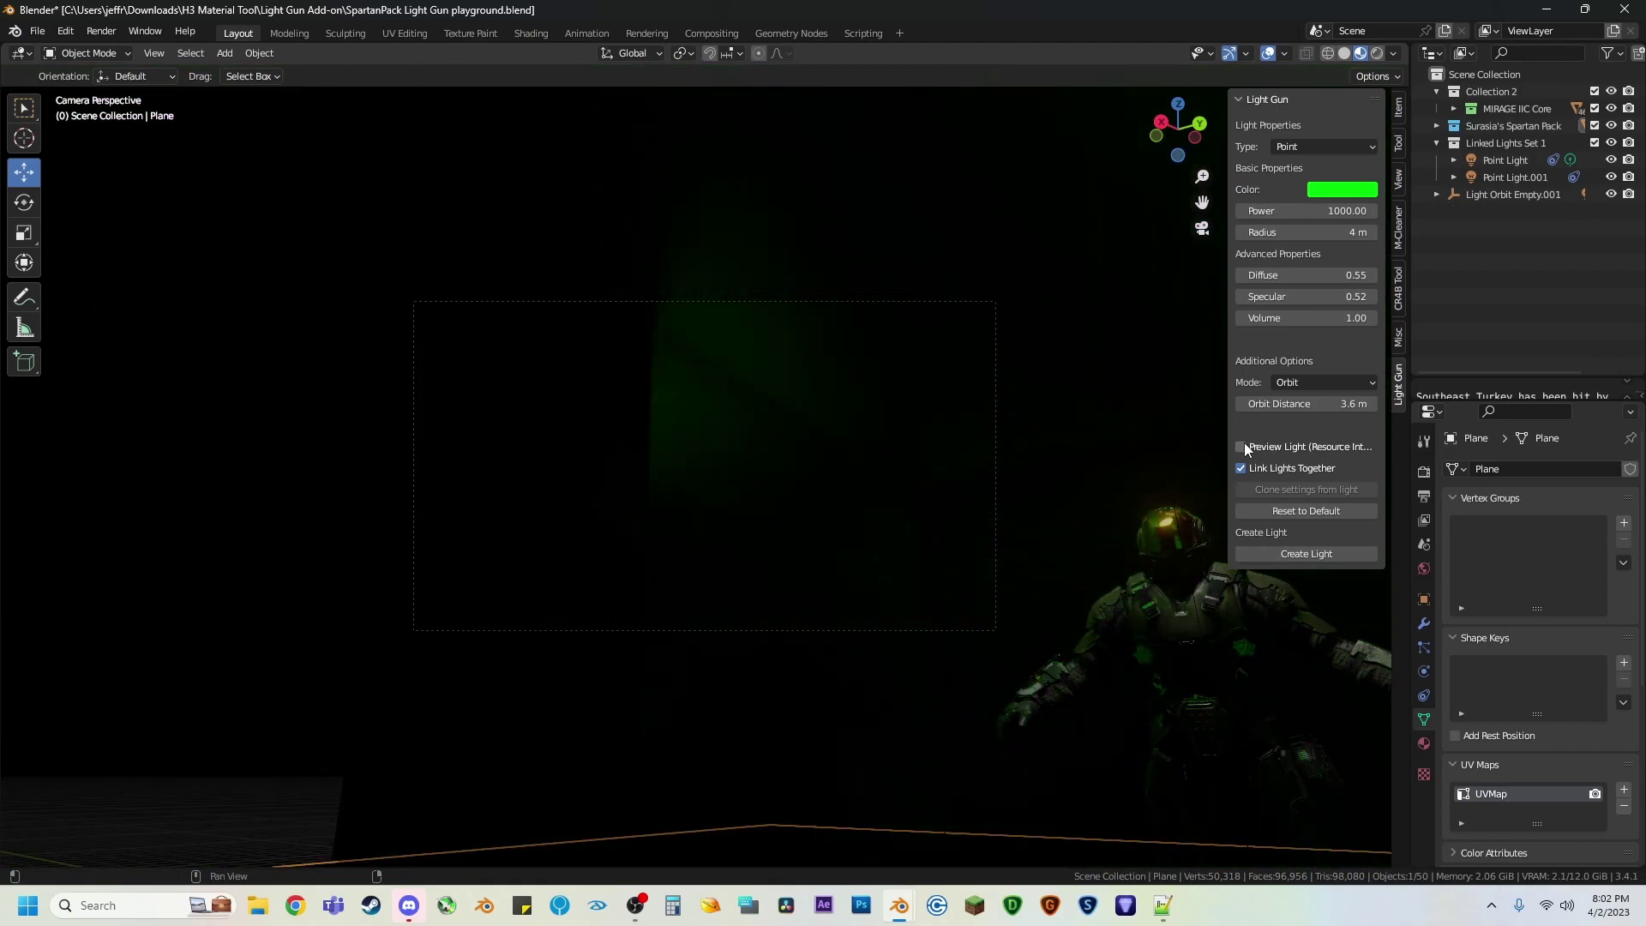
click(1242, 446)
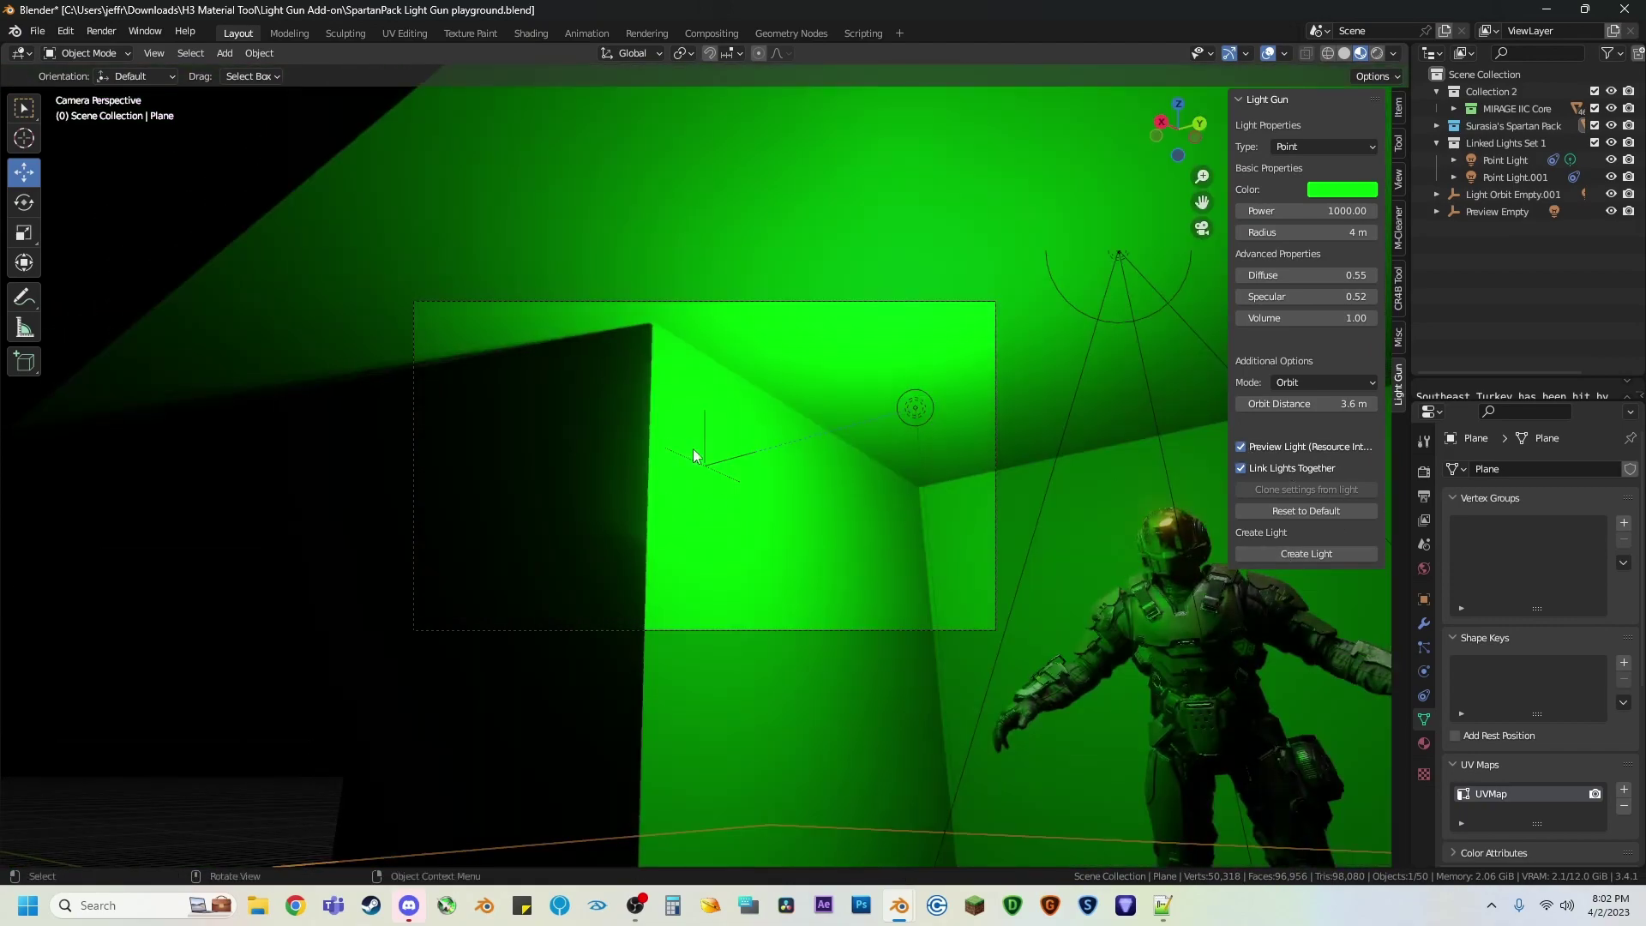
drag(1325, 403, 1269, 403)
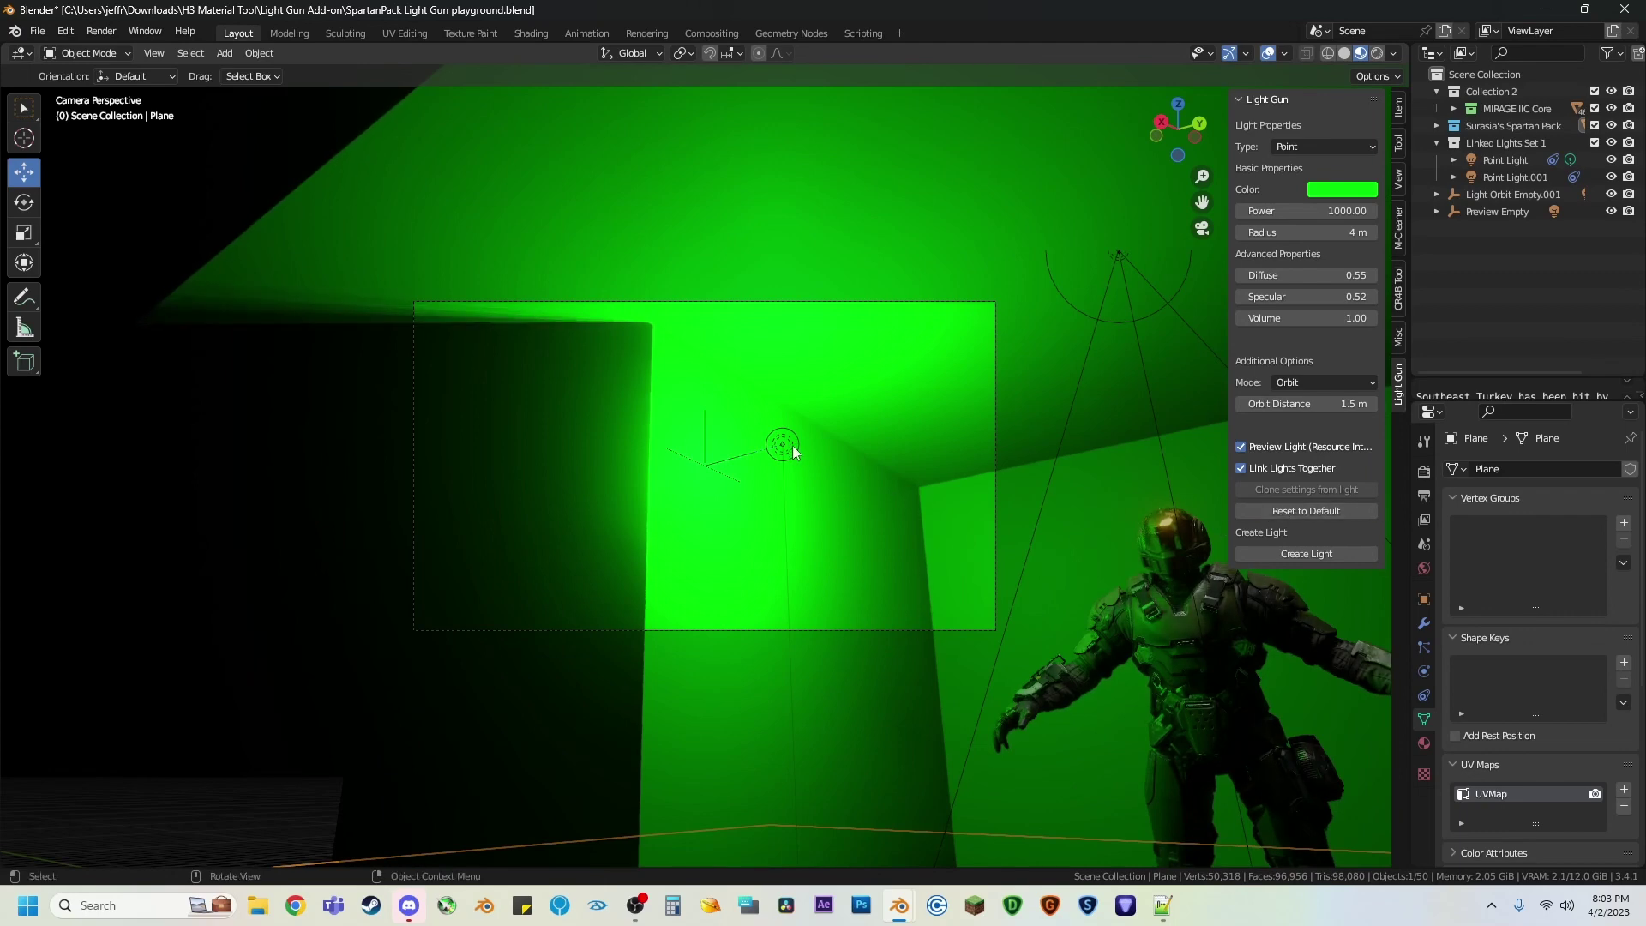
click(1242, 447)
Step: Reopen the recent file SpartanPack Light Gun playground.blend without saving the changes
click(42, 31)
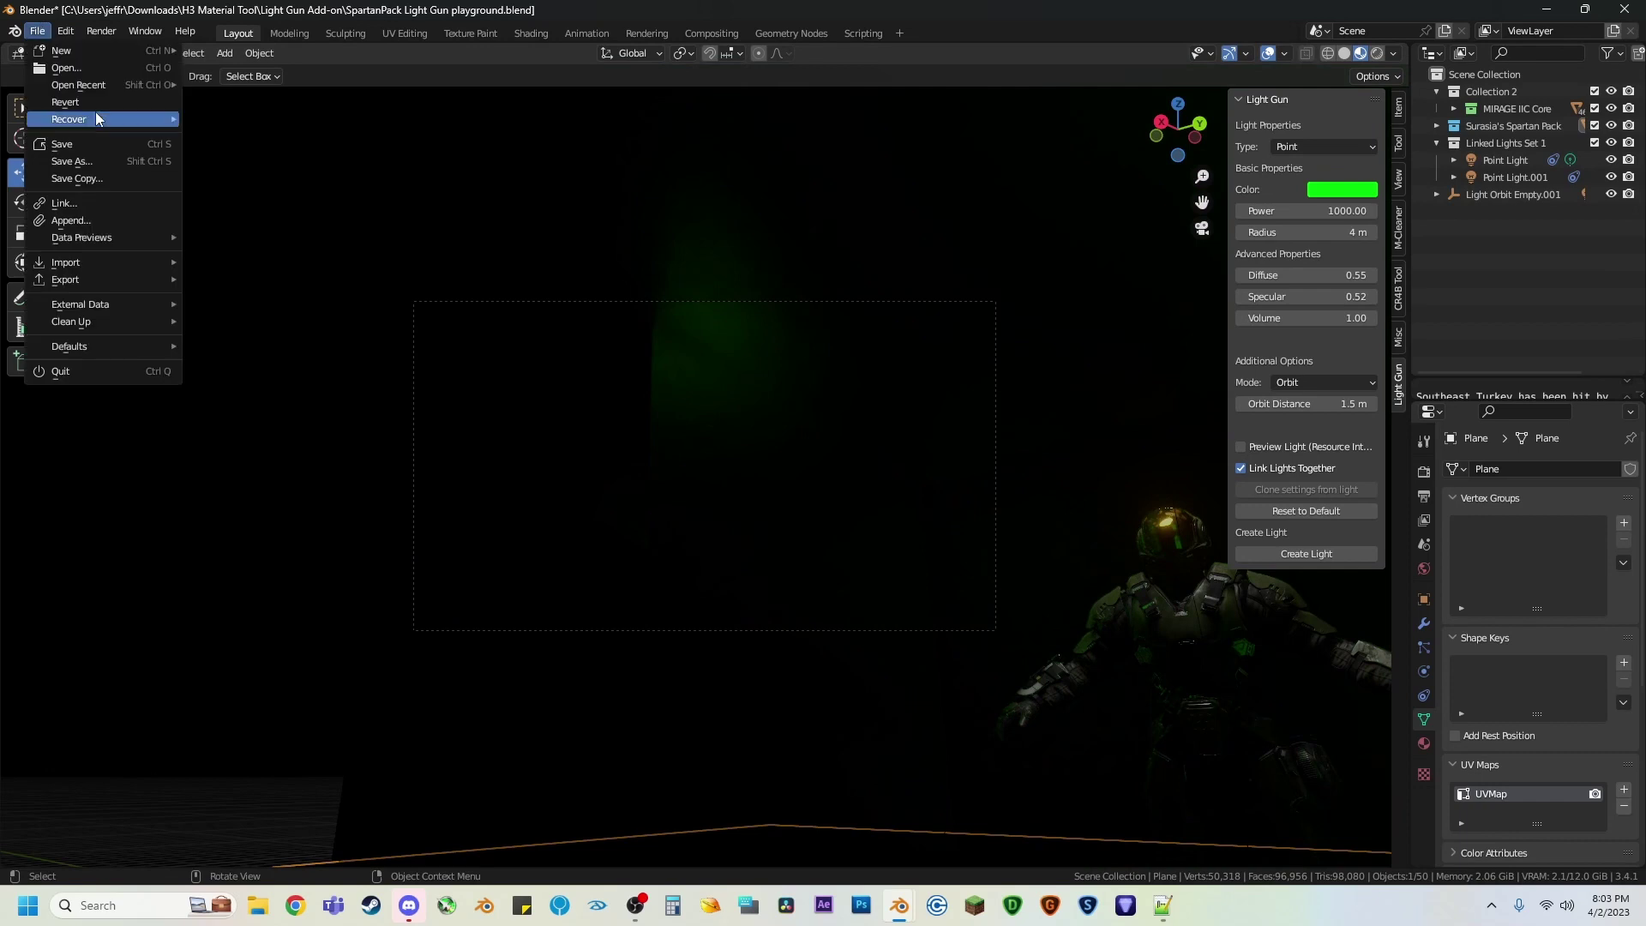
mouse_move(77, 86)
click(274, 83)
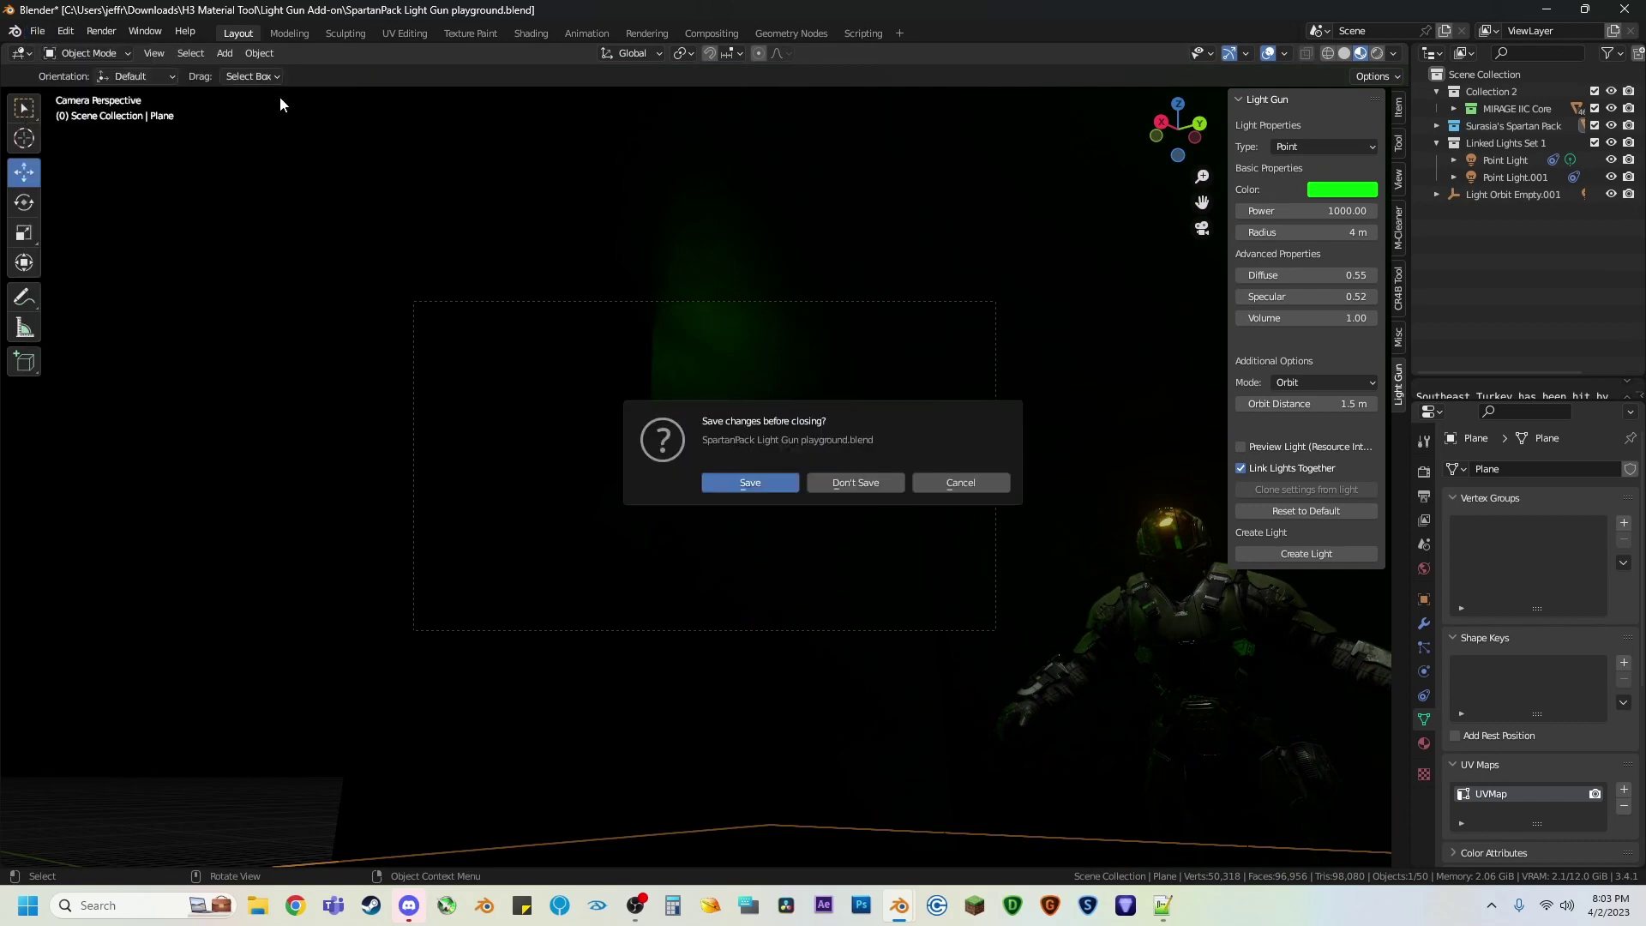
click(830, 483)
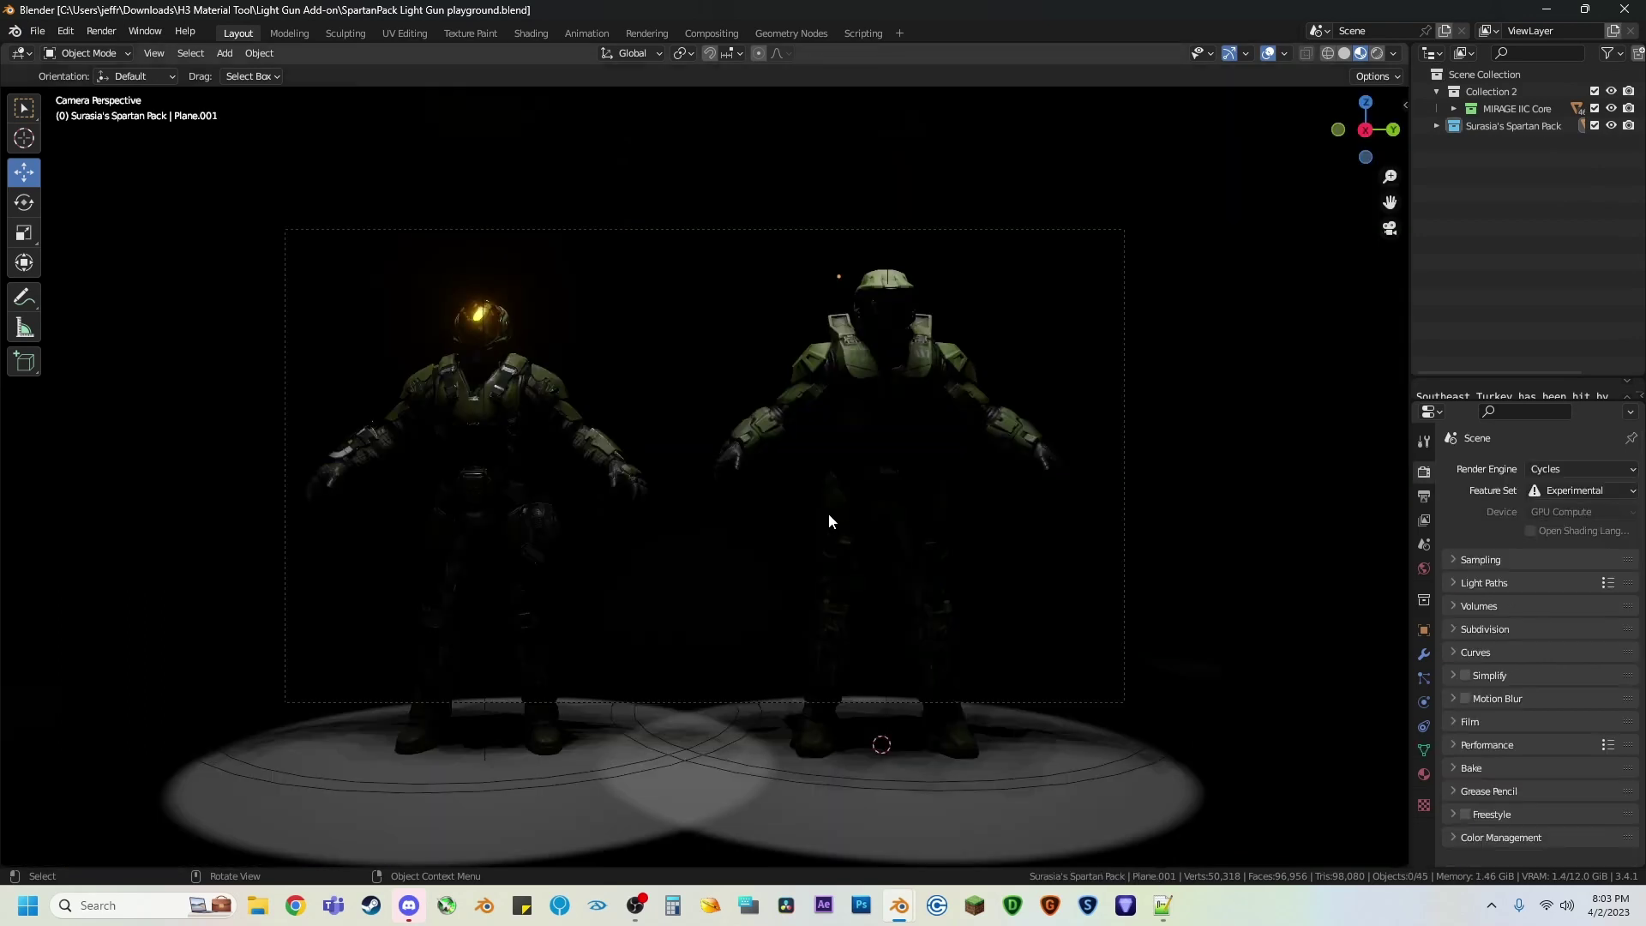
Step: Show the Light Gun settings, keep the type as Point and set the light color to bright green
key(n)
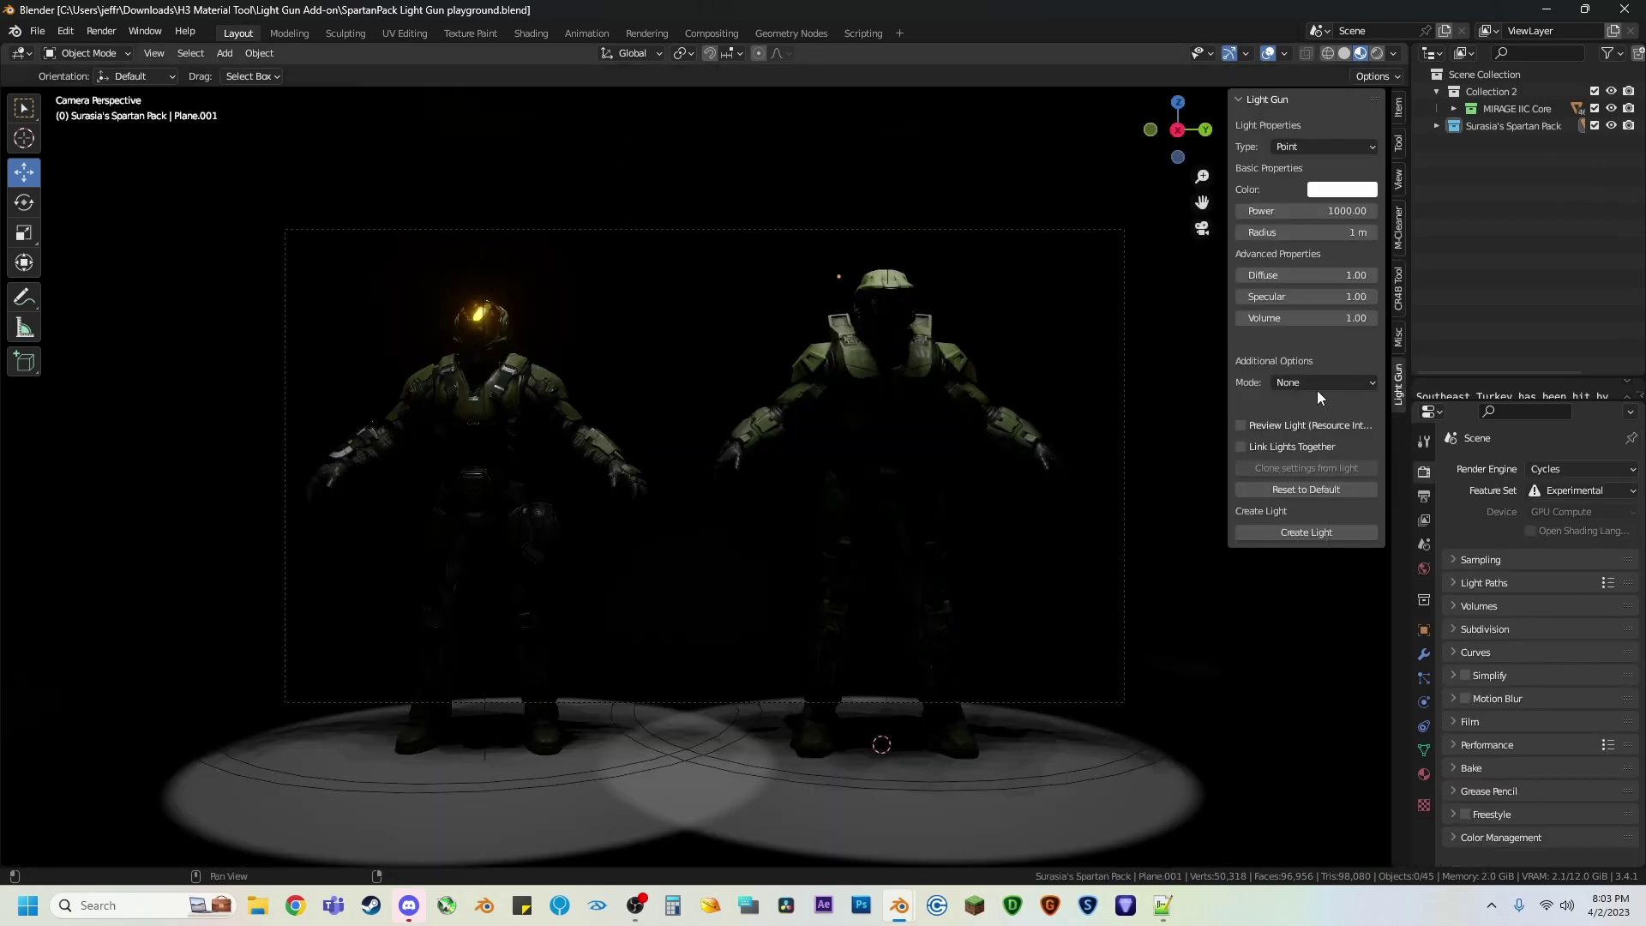
click(1318, 152)
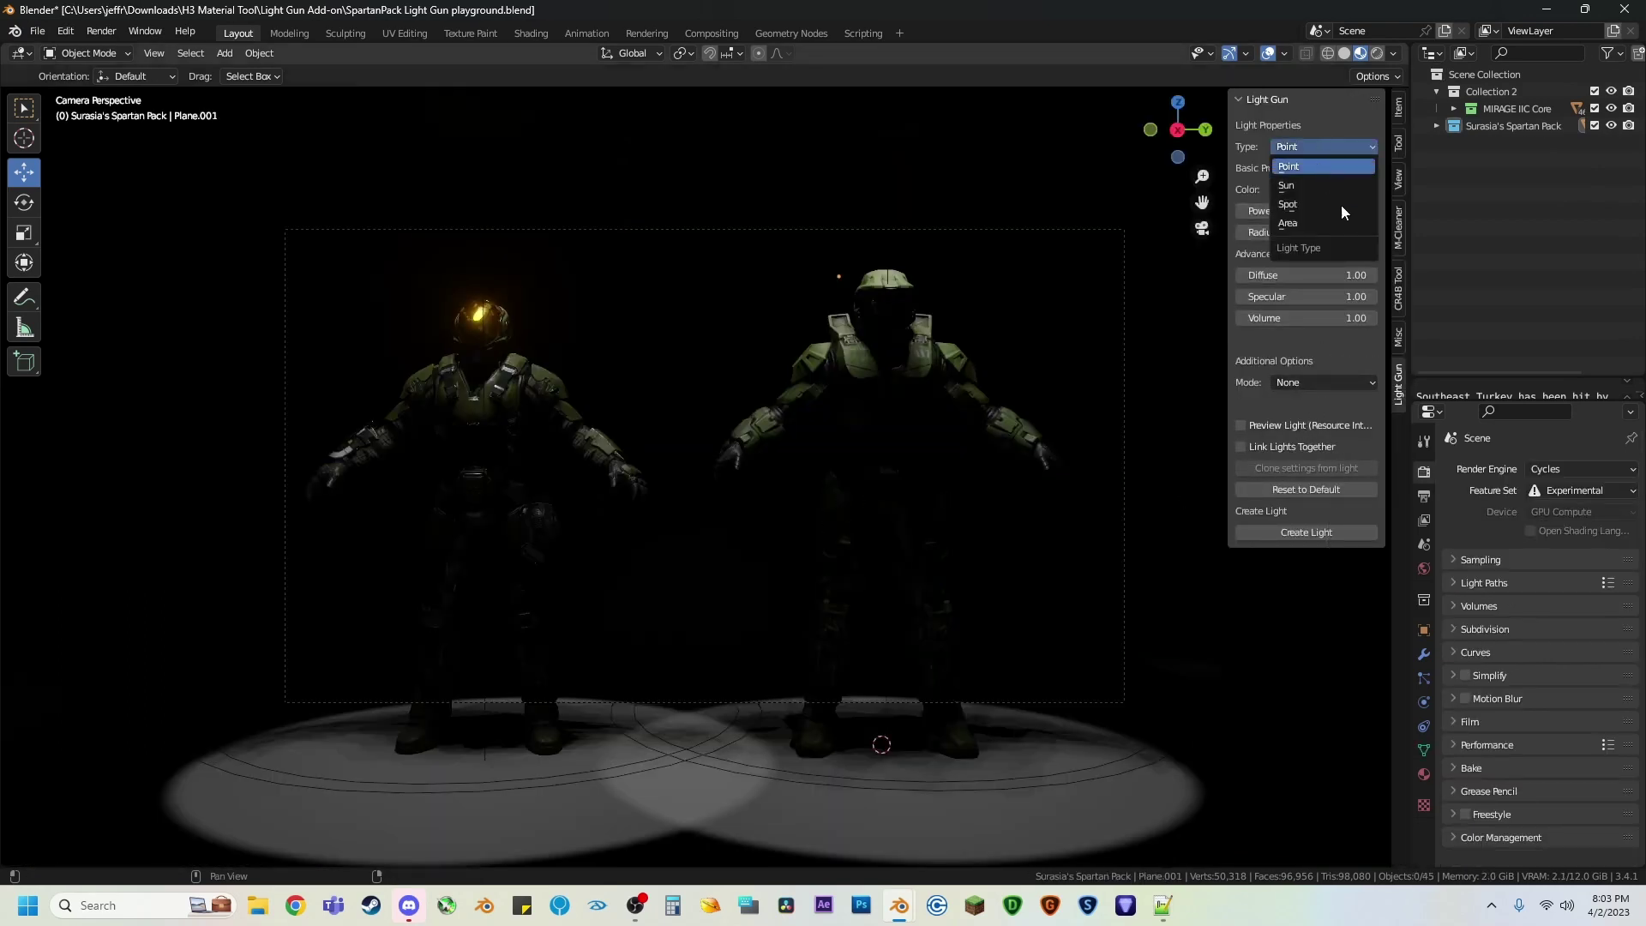
click(1320, 168)
click(1337, 195)
drag(1379, 255, 1328, 229)
Step: Create the green point light in the upper wall corner beside the gold-visored Spartan
key(shift+grave)
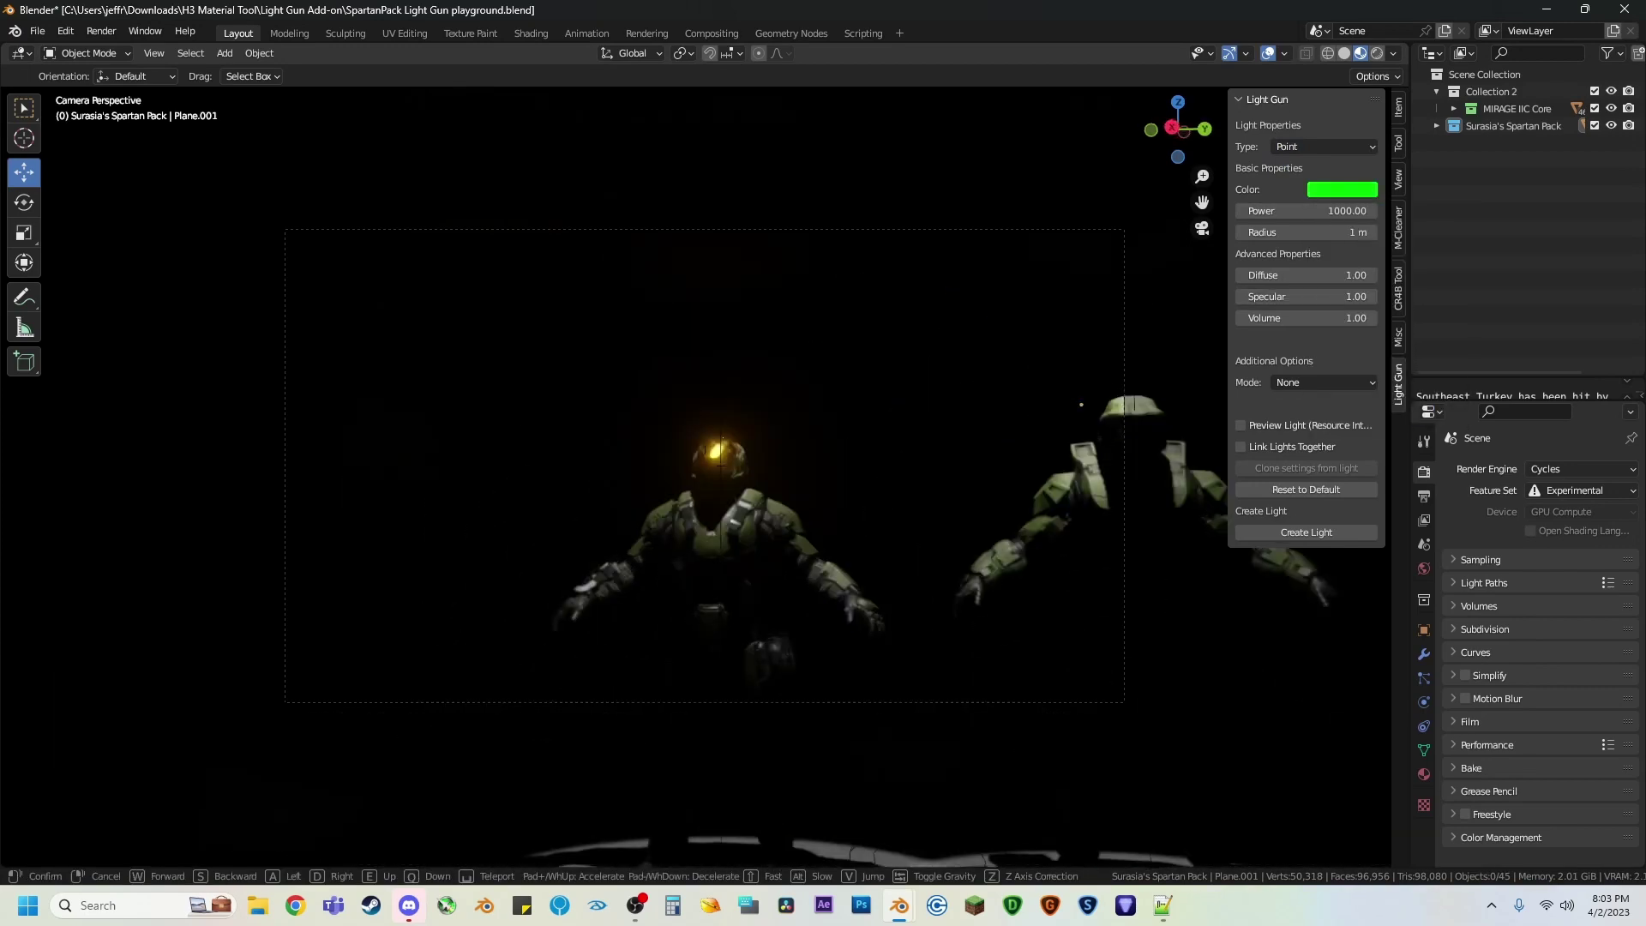
click(843, 337)
key(l)
key(shift+grave)
click(903, 511)
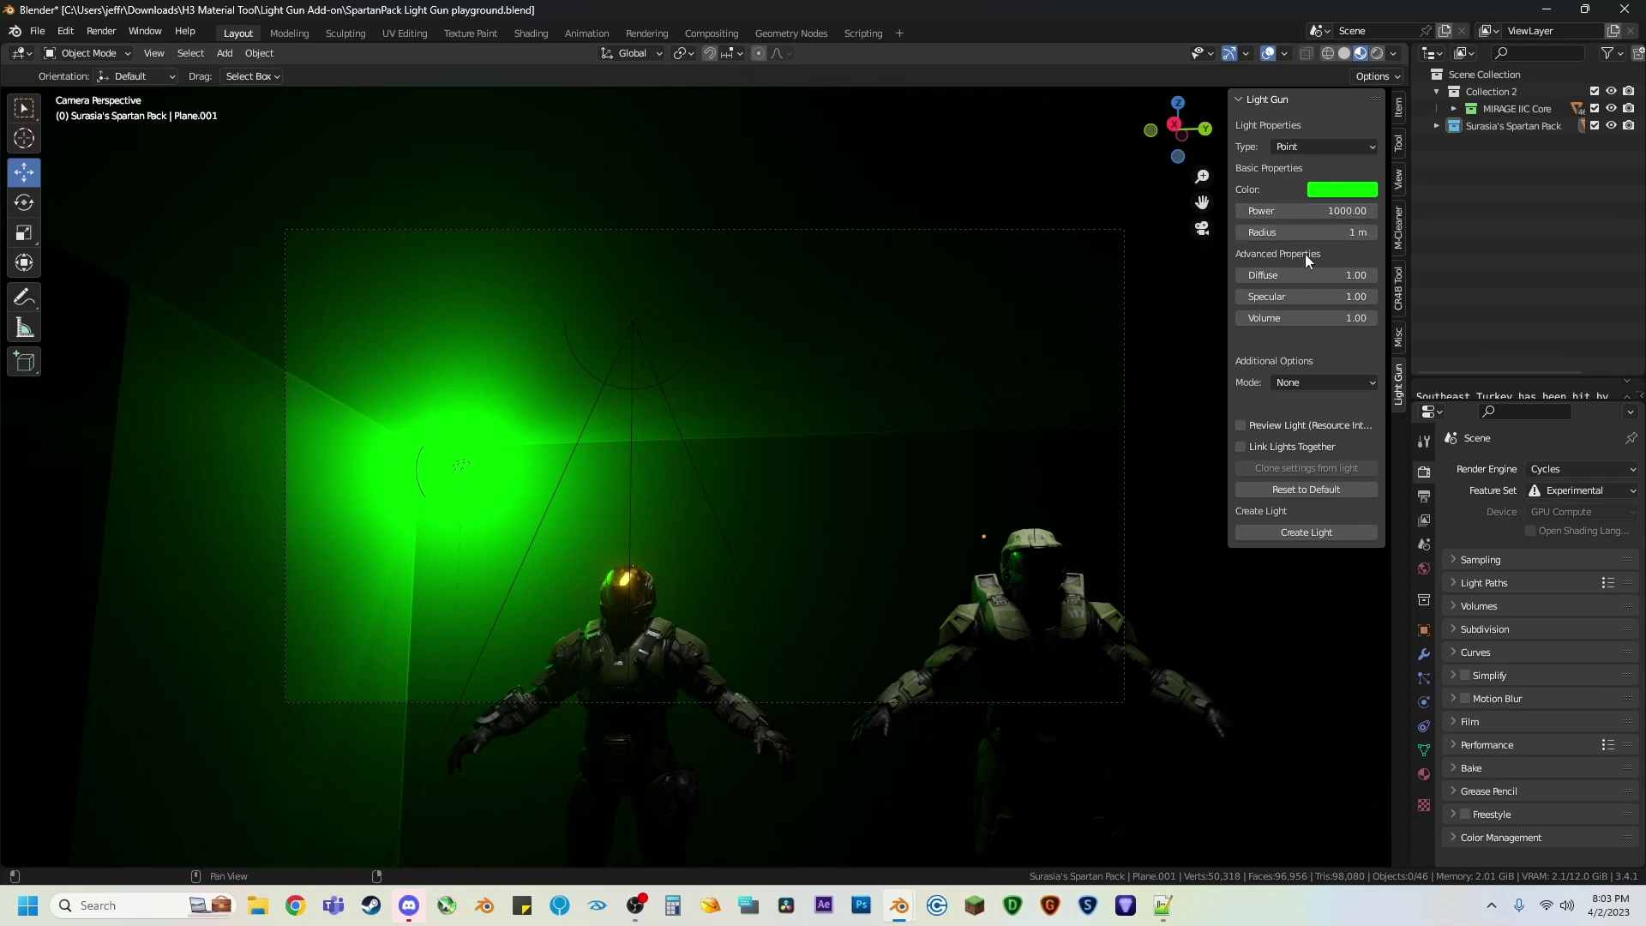
Step: Change the Light Gun's type to Spot, set its color to red and its spot size to 49°
click(1329, 196)
click(1338, 146)
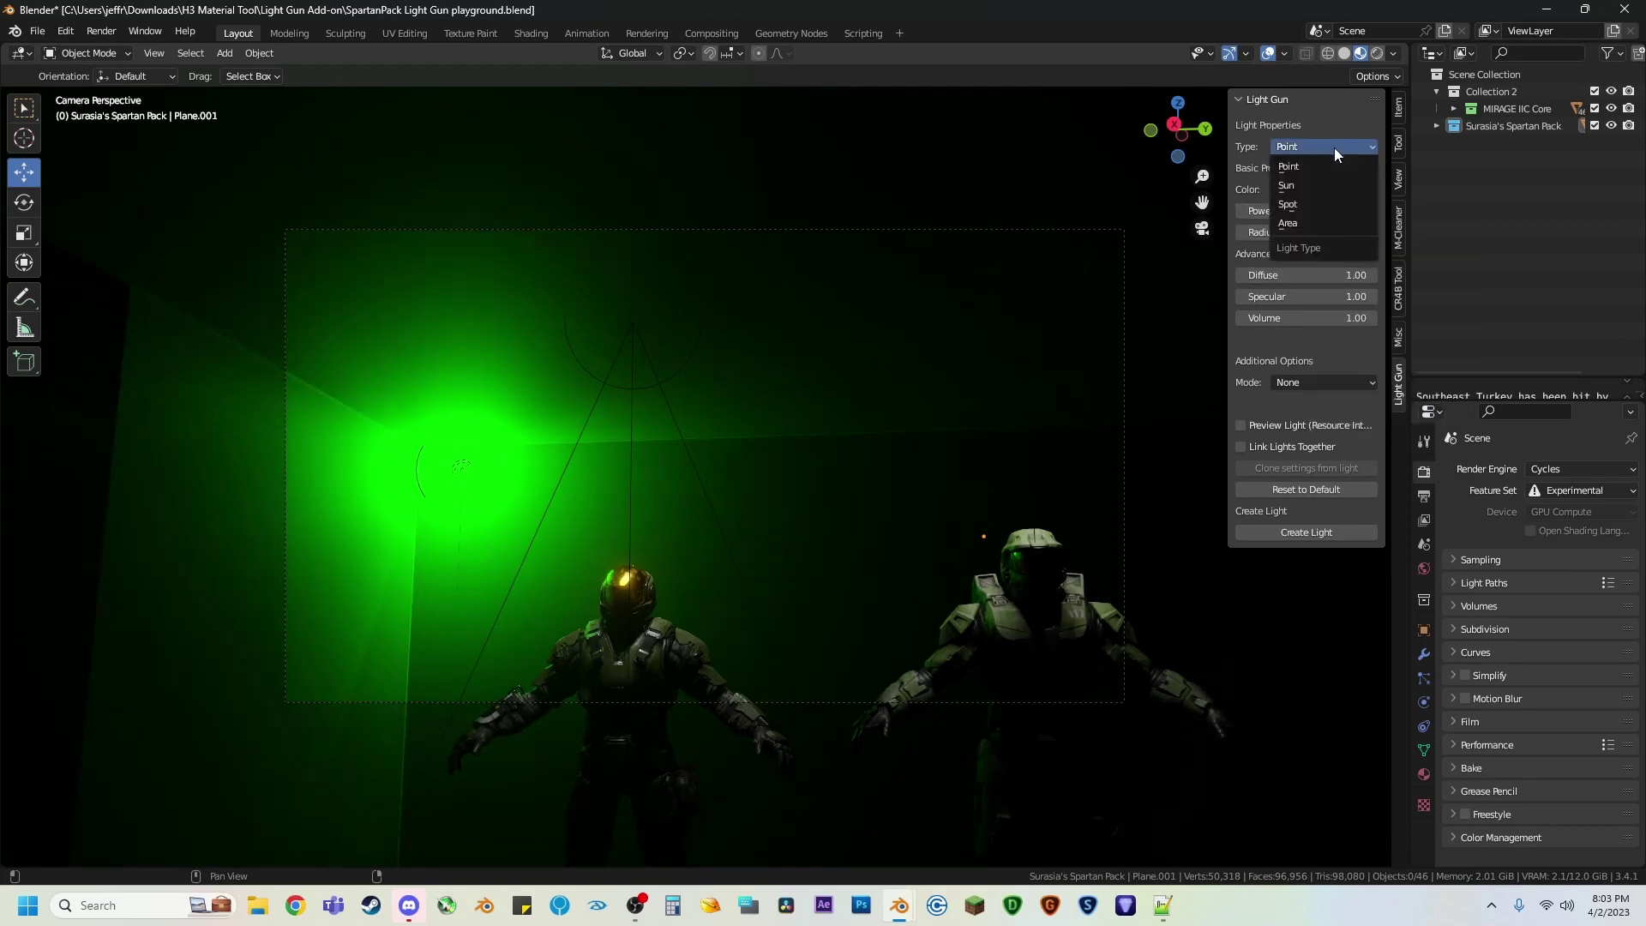
click(1314, 206)
click(1360, 192)
drag(1398, 259, 1362, 345)
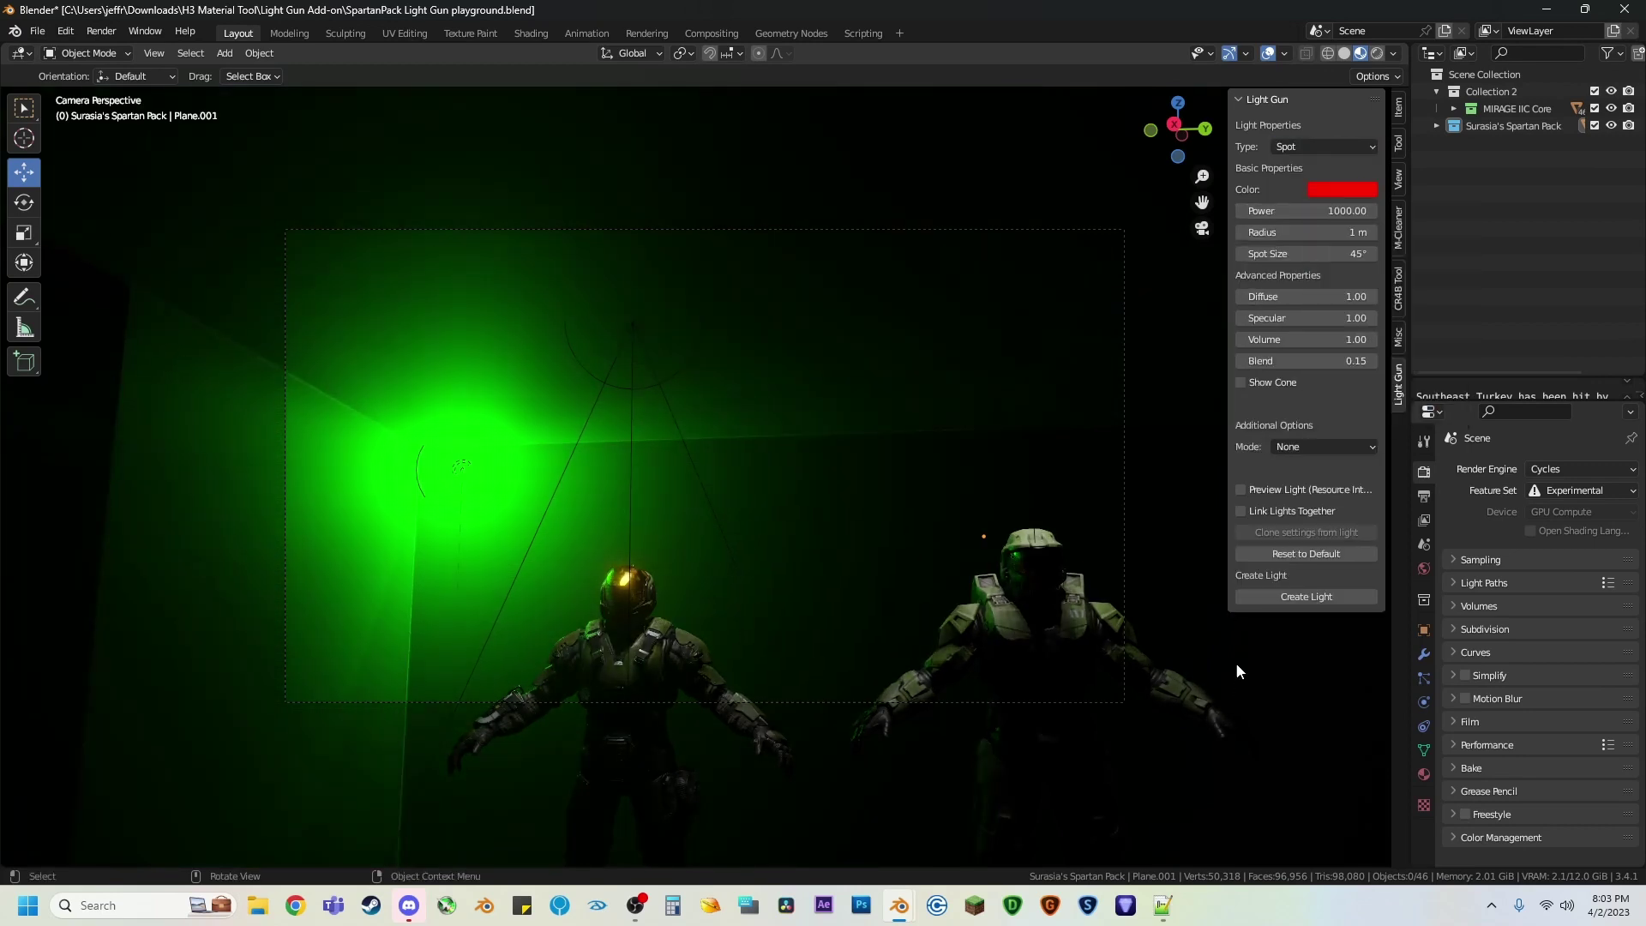
drag(1303, 246, 1312, 246)
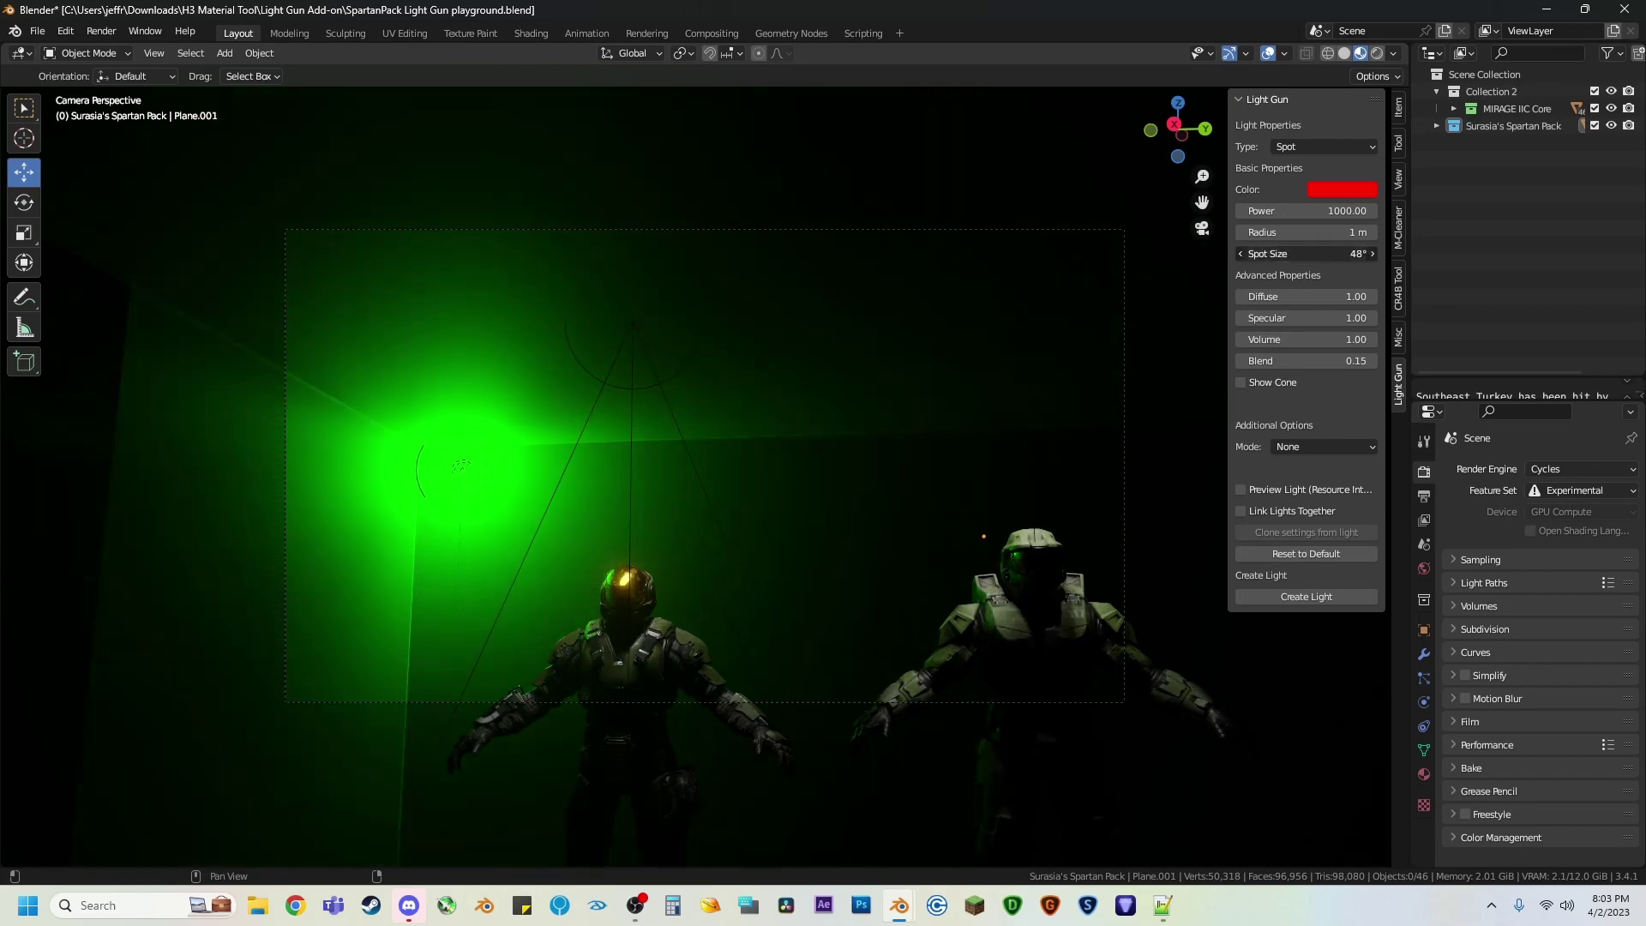
Step: Turn on Preview Light, position the red spotlight on the wall between the two Spartans and create it
click(1257, 487)
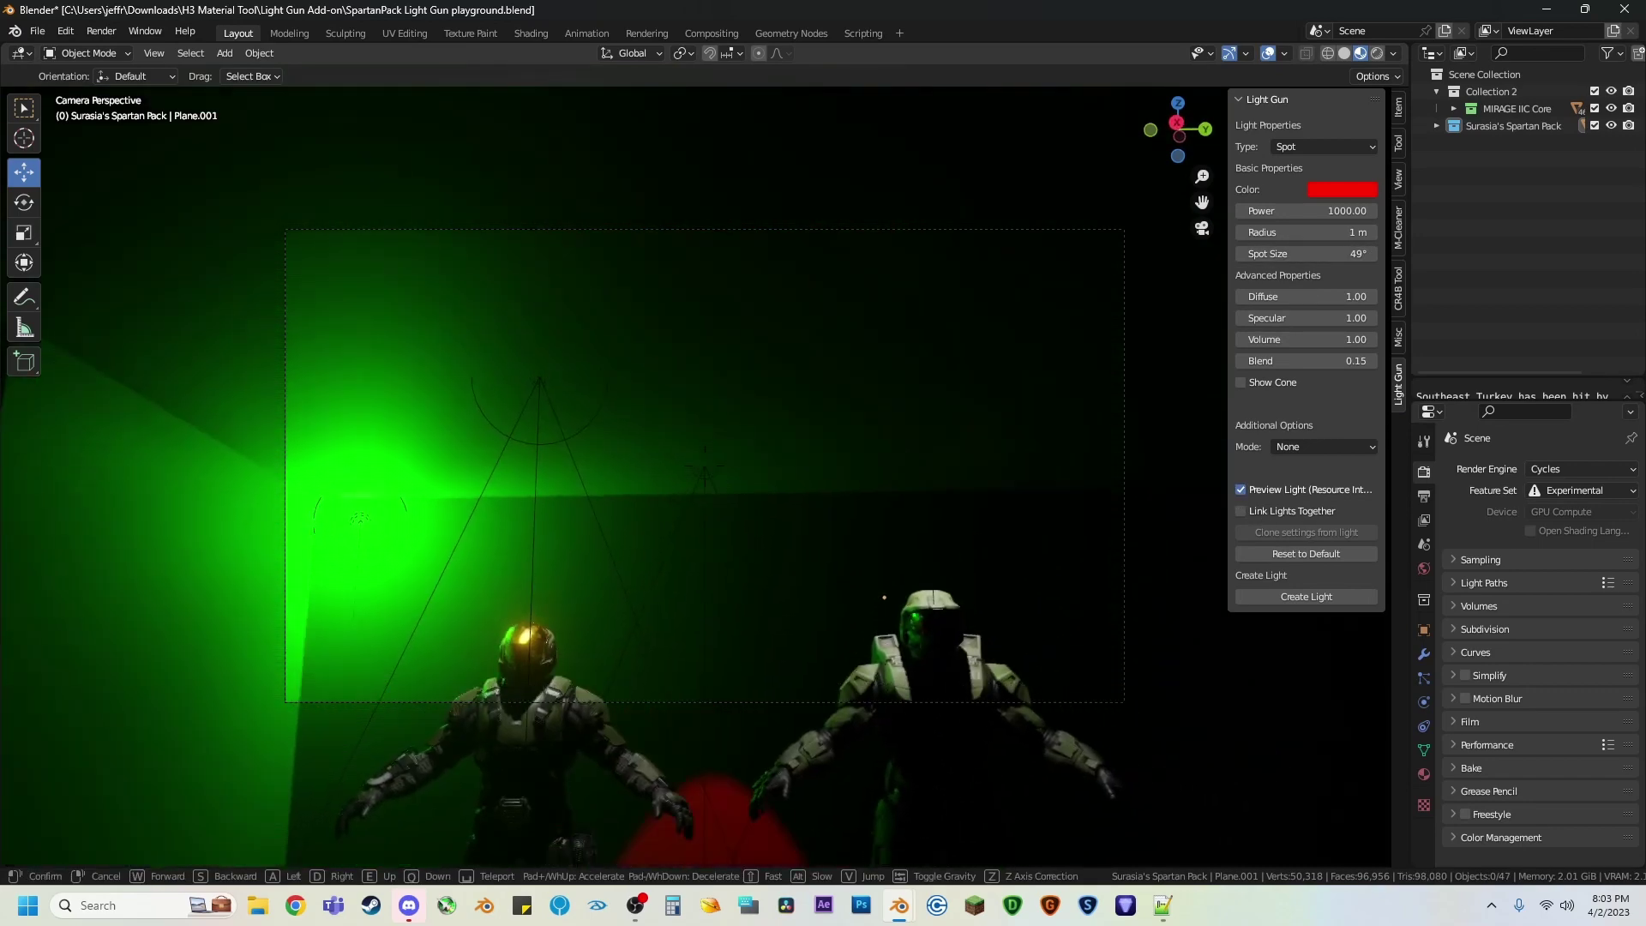
click(827, 498)
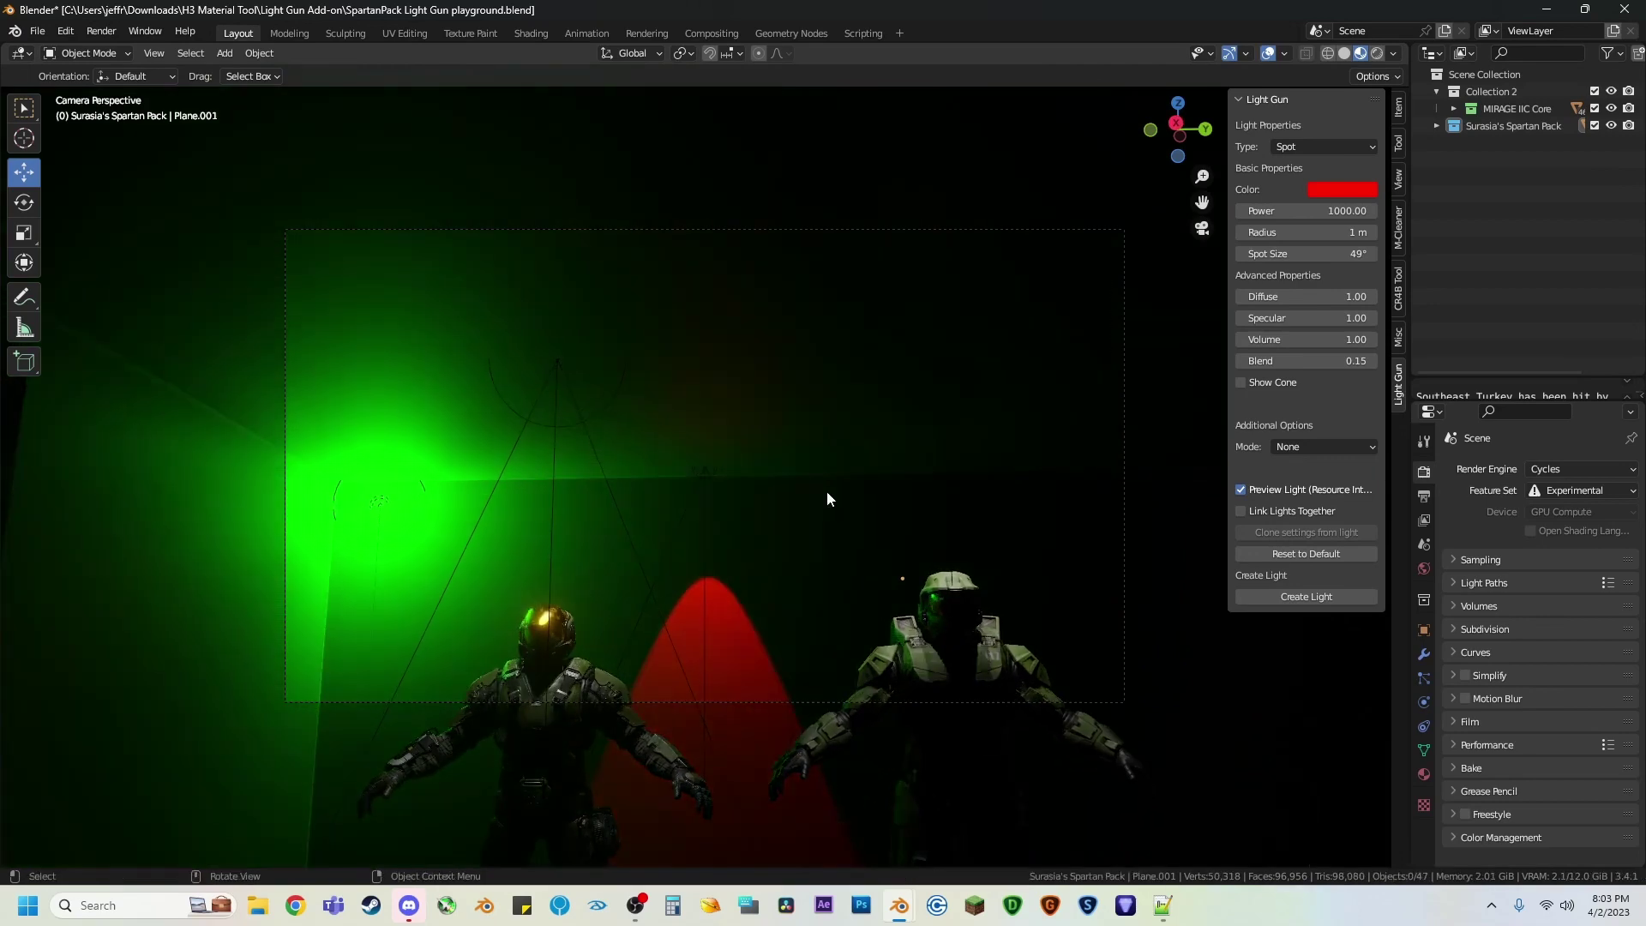
click(1256, 591)
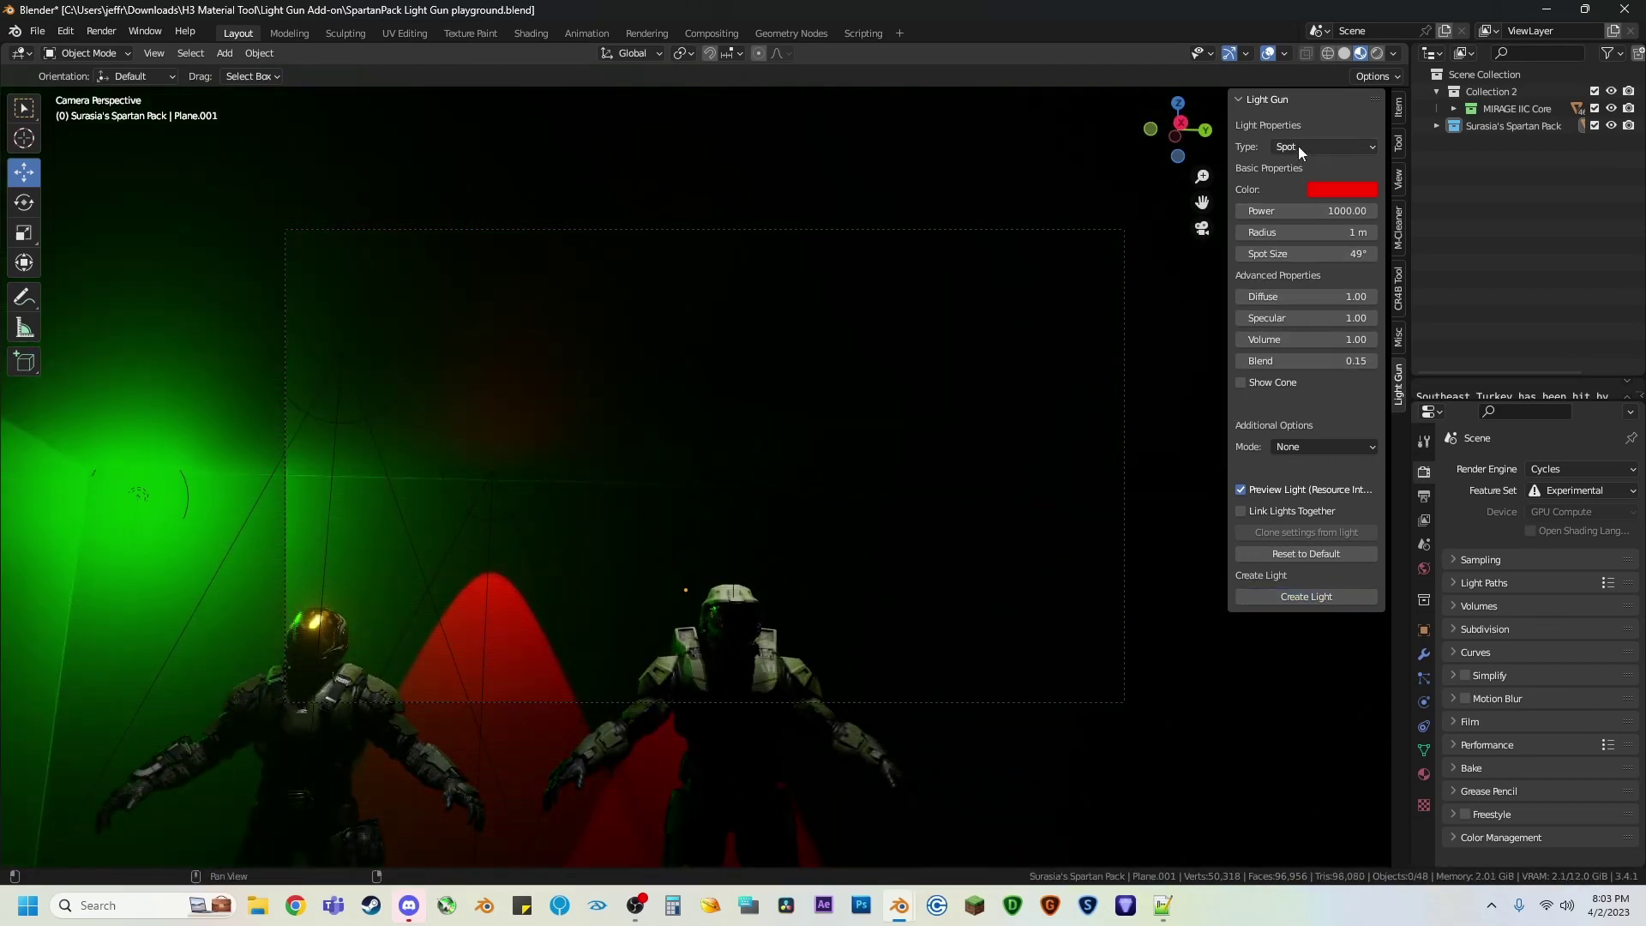
Step: Change the Light Gun's type to Area with an Ellipse shape and a size of 3 by 2 m
click(1300, 149)
click(1311, 224)
click(1321, 233)
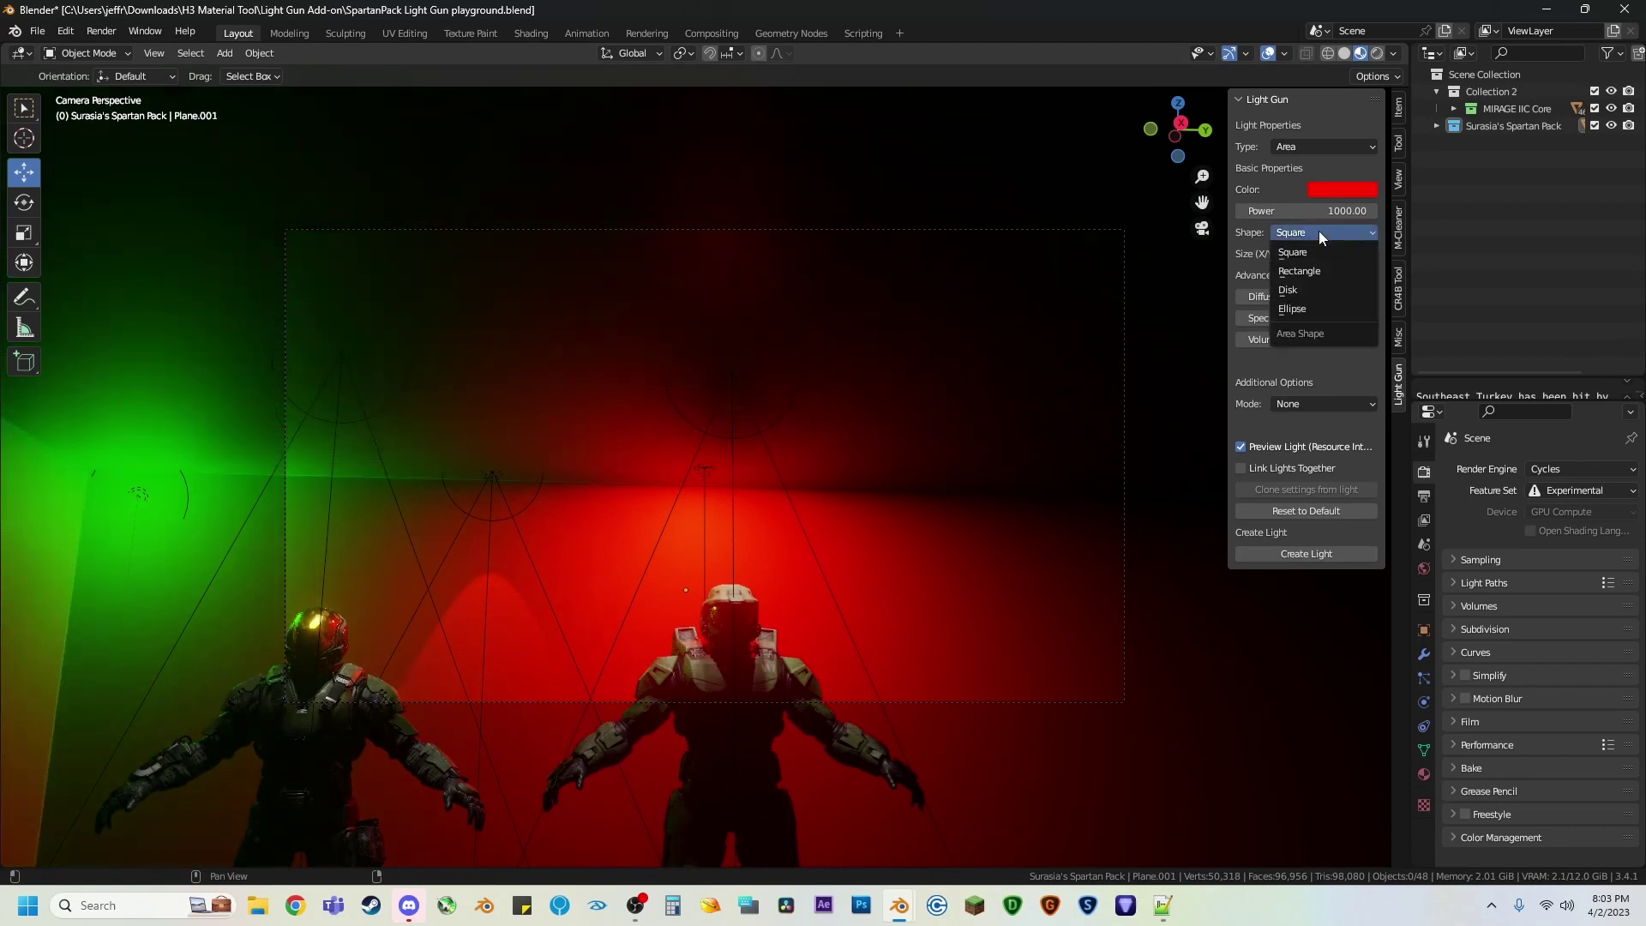
click(1325, 310)
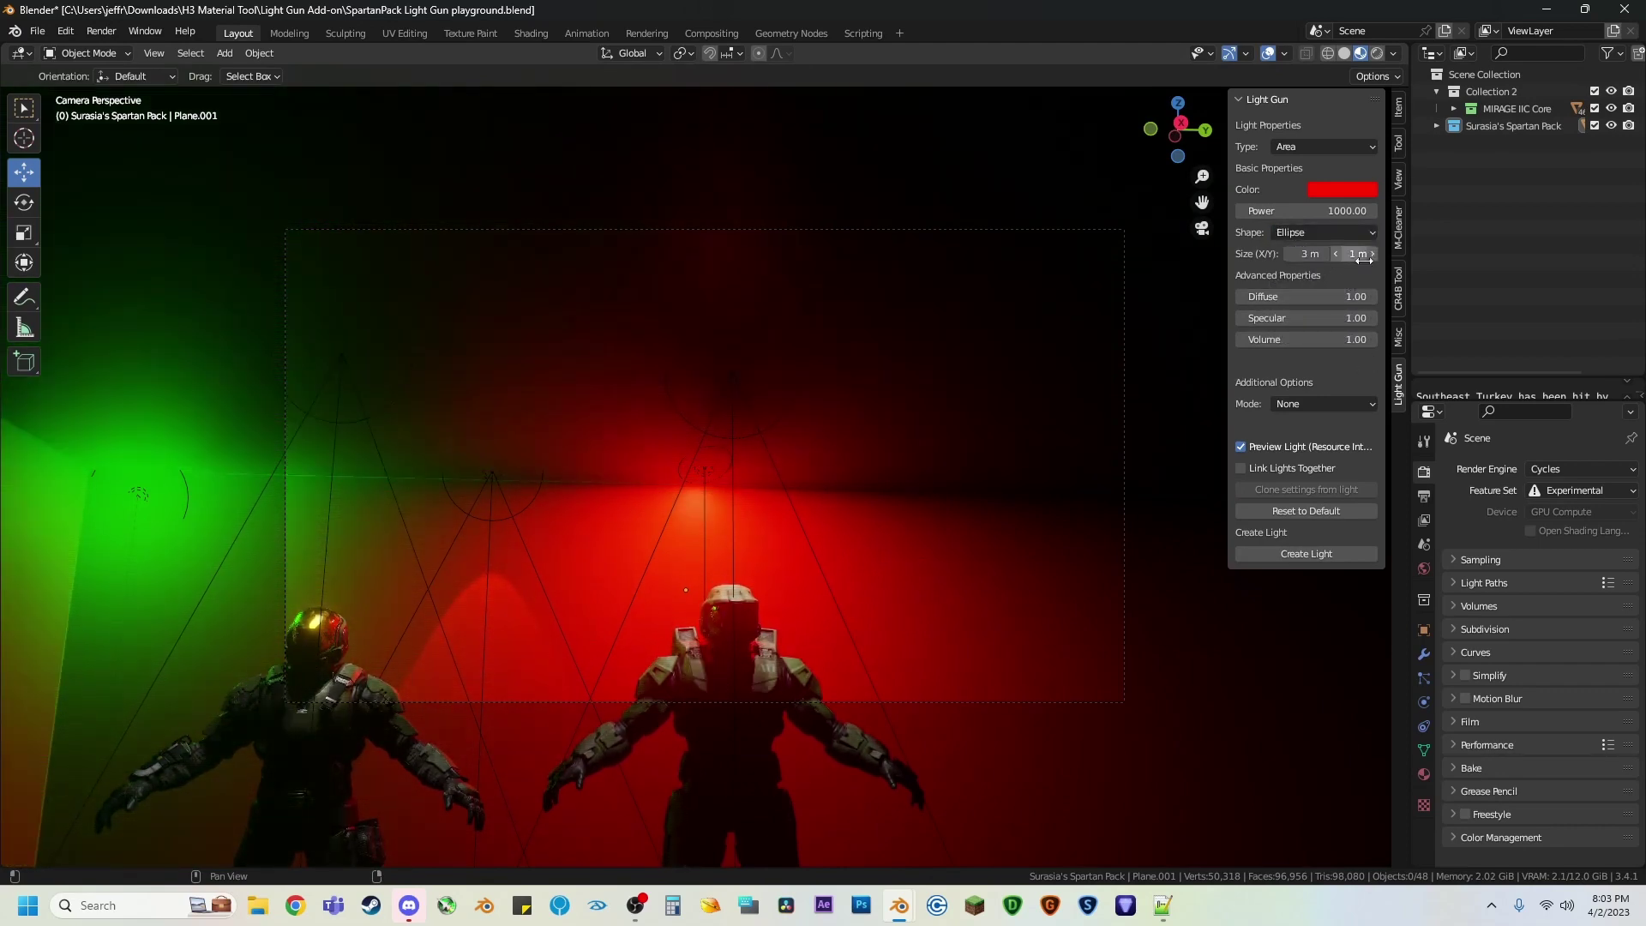
text(2)
key(Return)
Step: Set the area light's color to magenta and move its preview along the wall past the second Spartan
click(1344, 194)
drag(1406, 283, 1434, 304)
key(shift+grave)
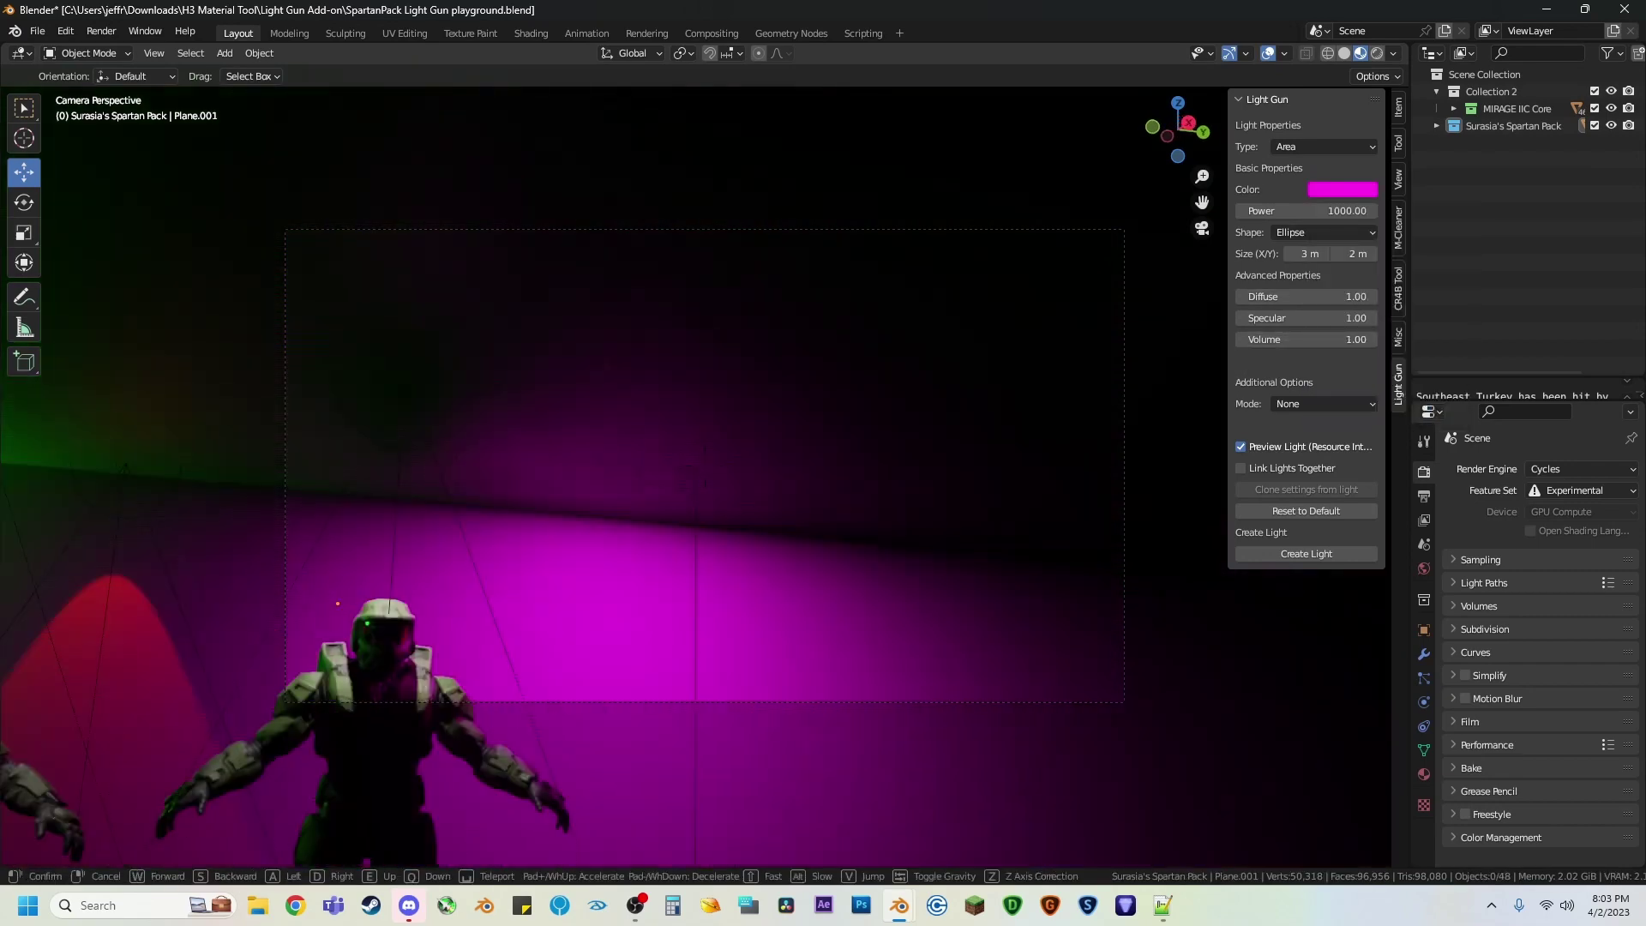
click(956, 426)
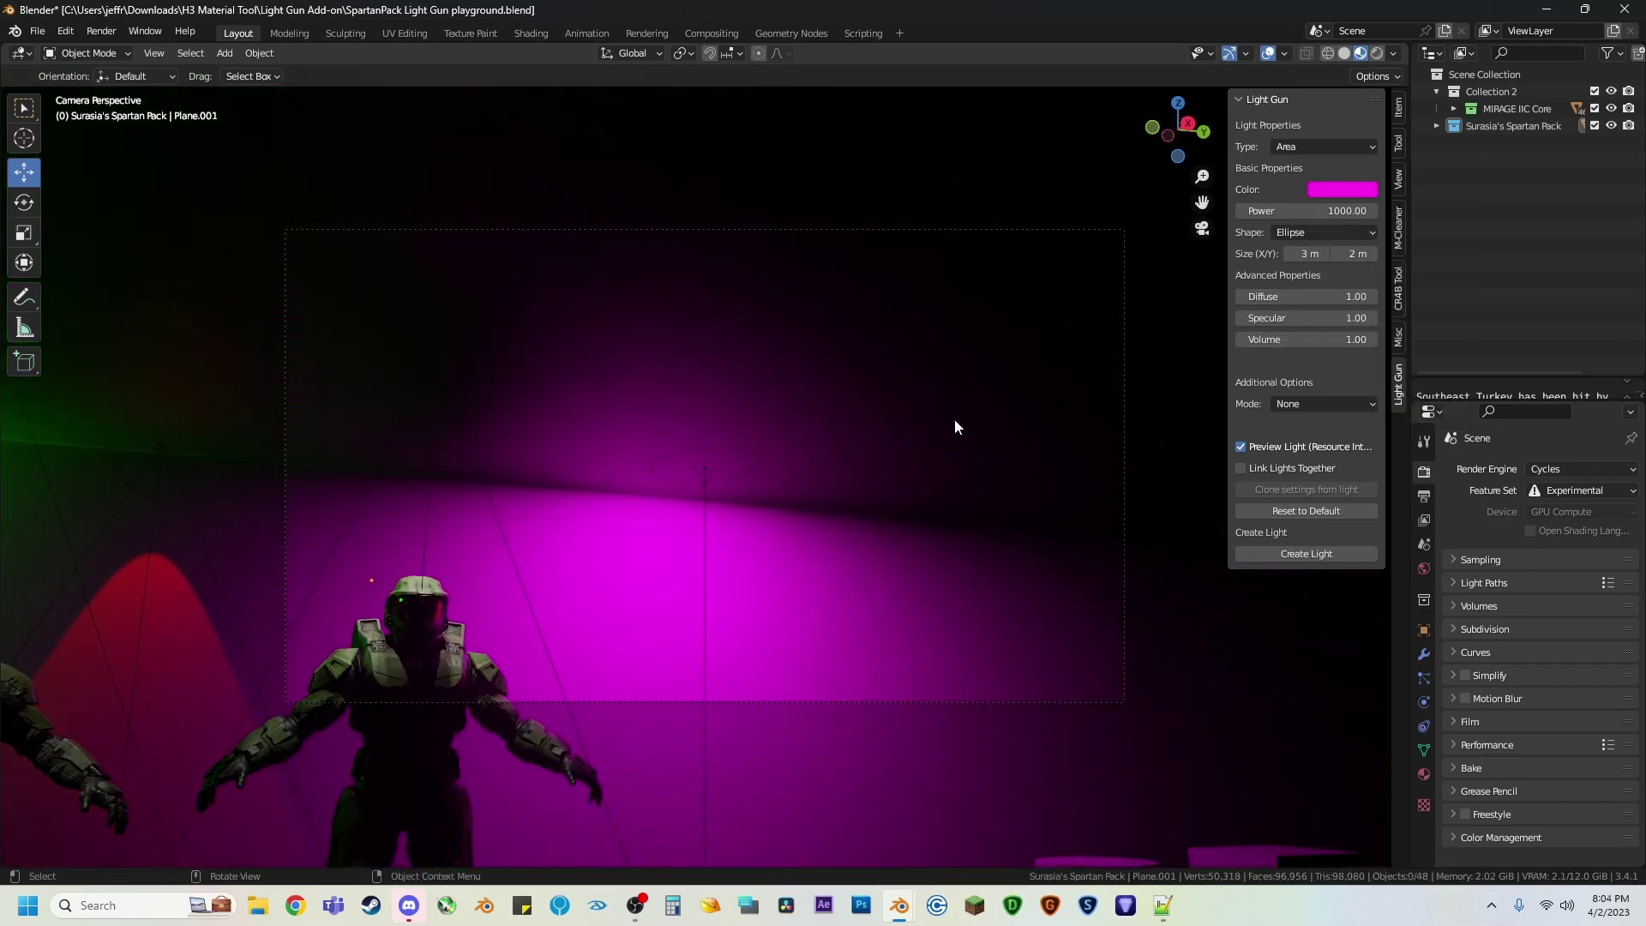
Step: Set the area light's mode to Orbit with a 3.1 m orbit distance and aim its preview above the basic shapes
click(1333, 405)
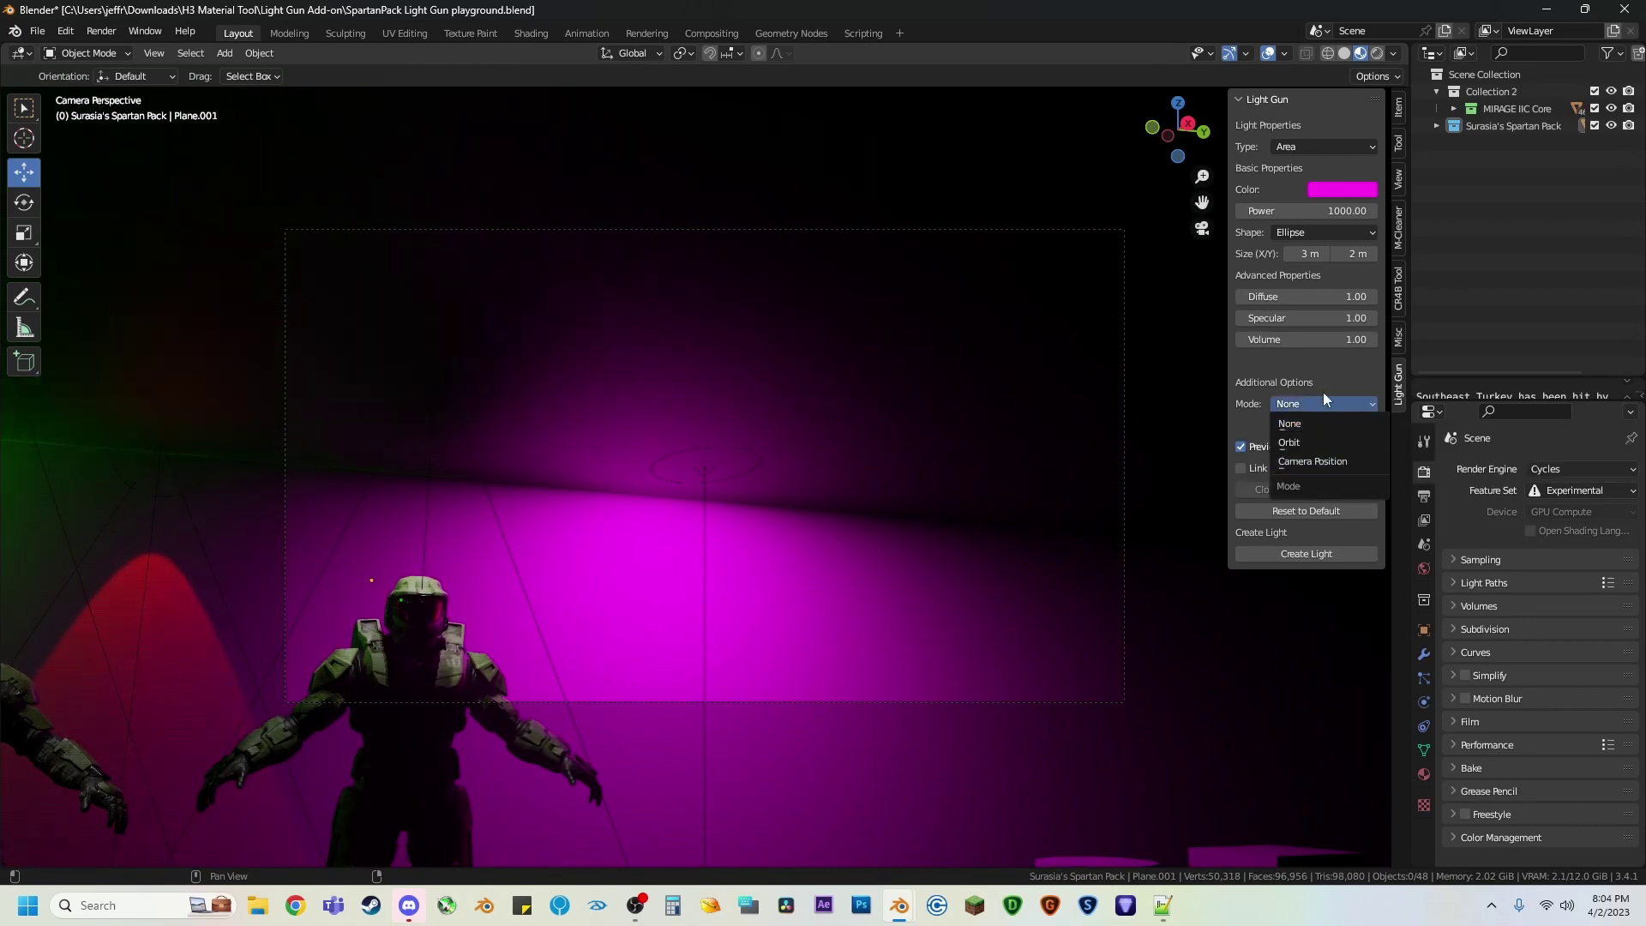
click(1329, 387)
click(1326, 406)
click(1319, 443)
drag(1319, 425, 1362, 425)
key(shift+grave)
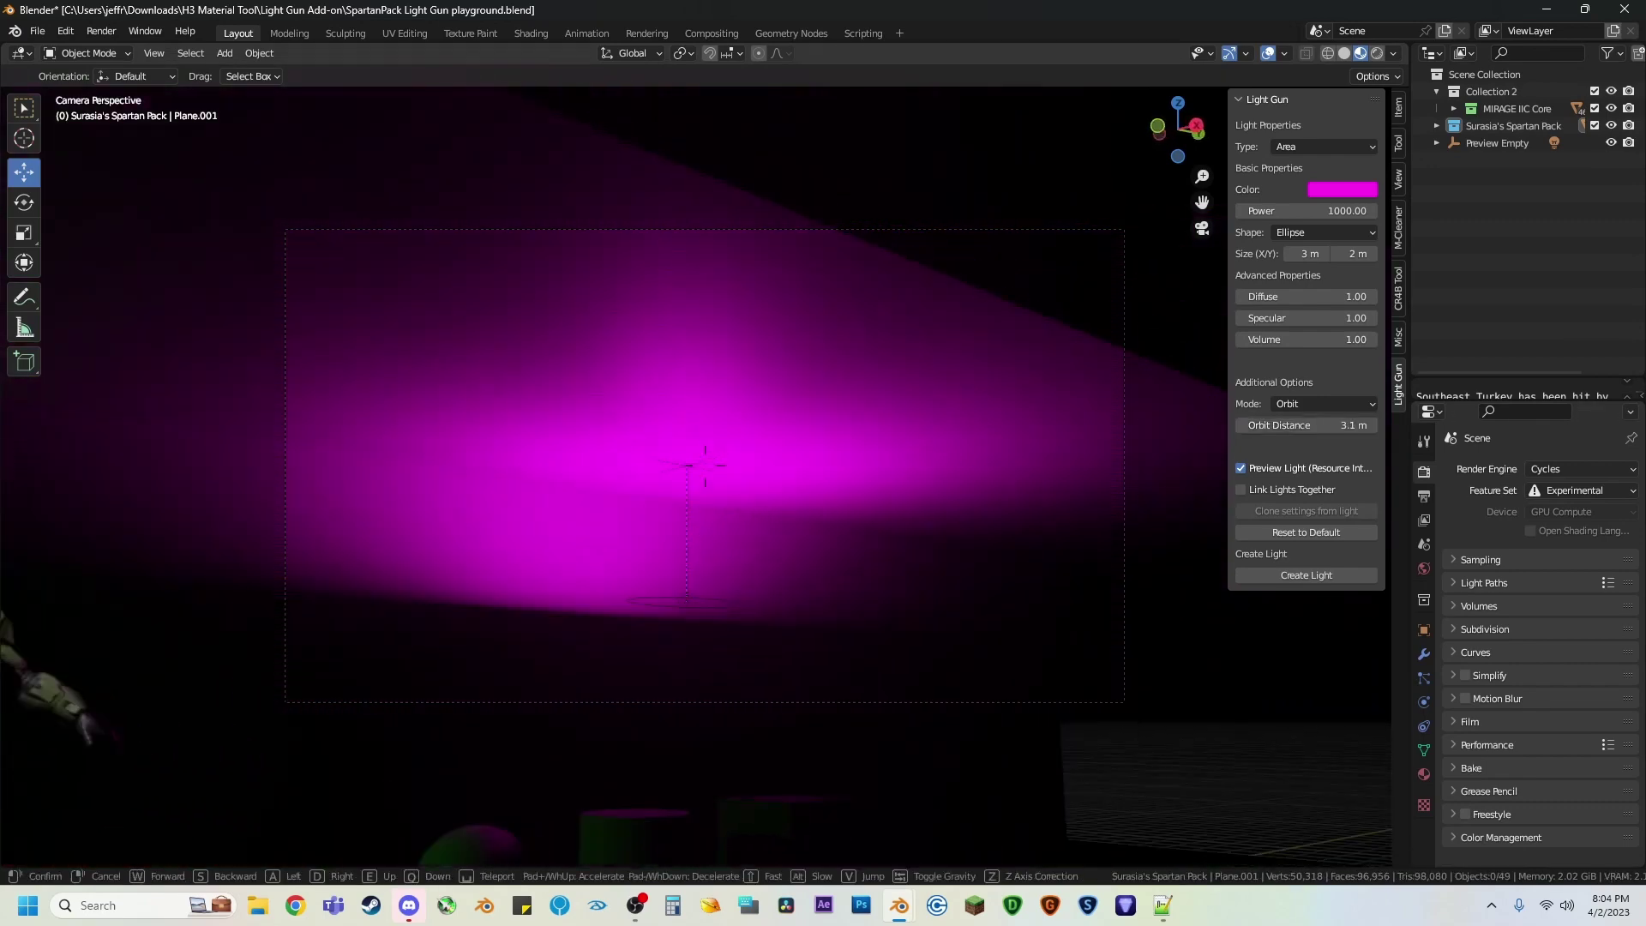
click(735, 609)
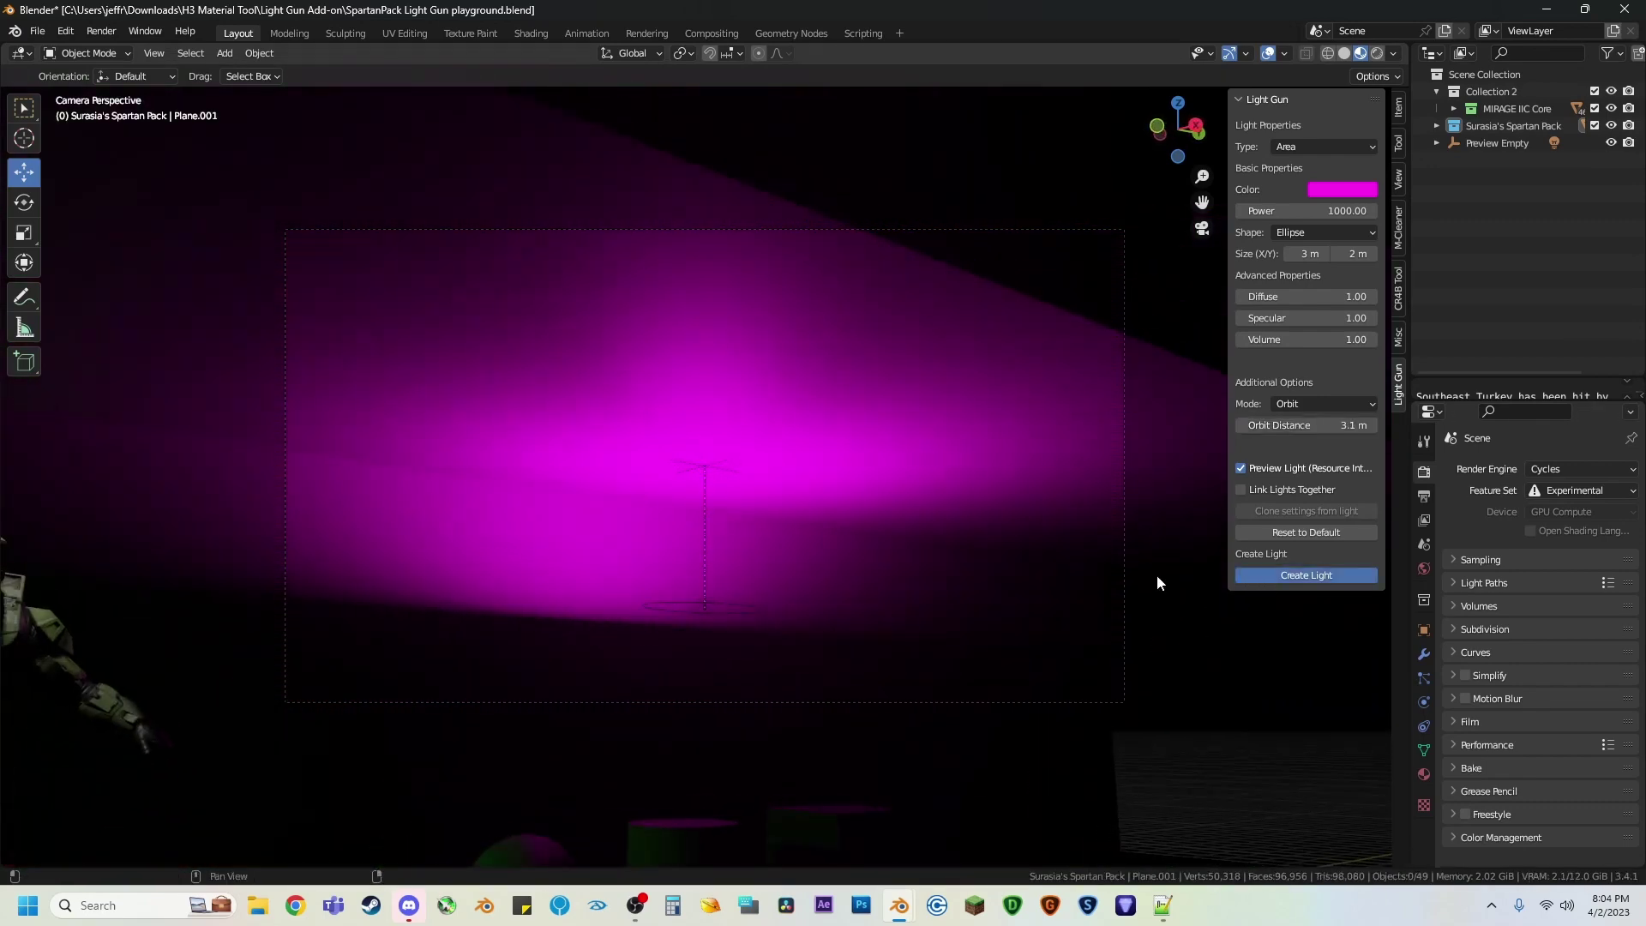
Step: Create the magenta area light in Orbit mode above the basic shapes and turn off Preview Light
click(1272, 576)
key(shift+grave)
click(832, 562)
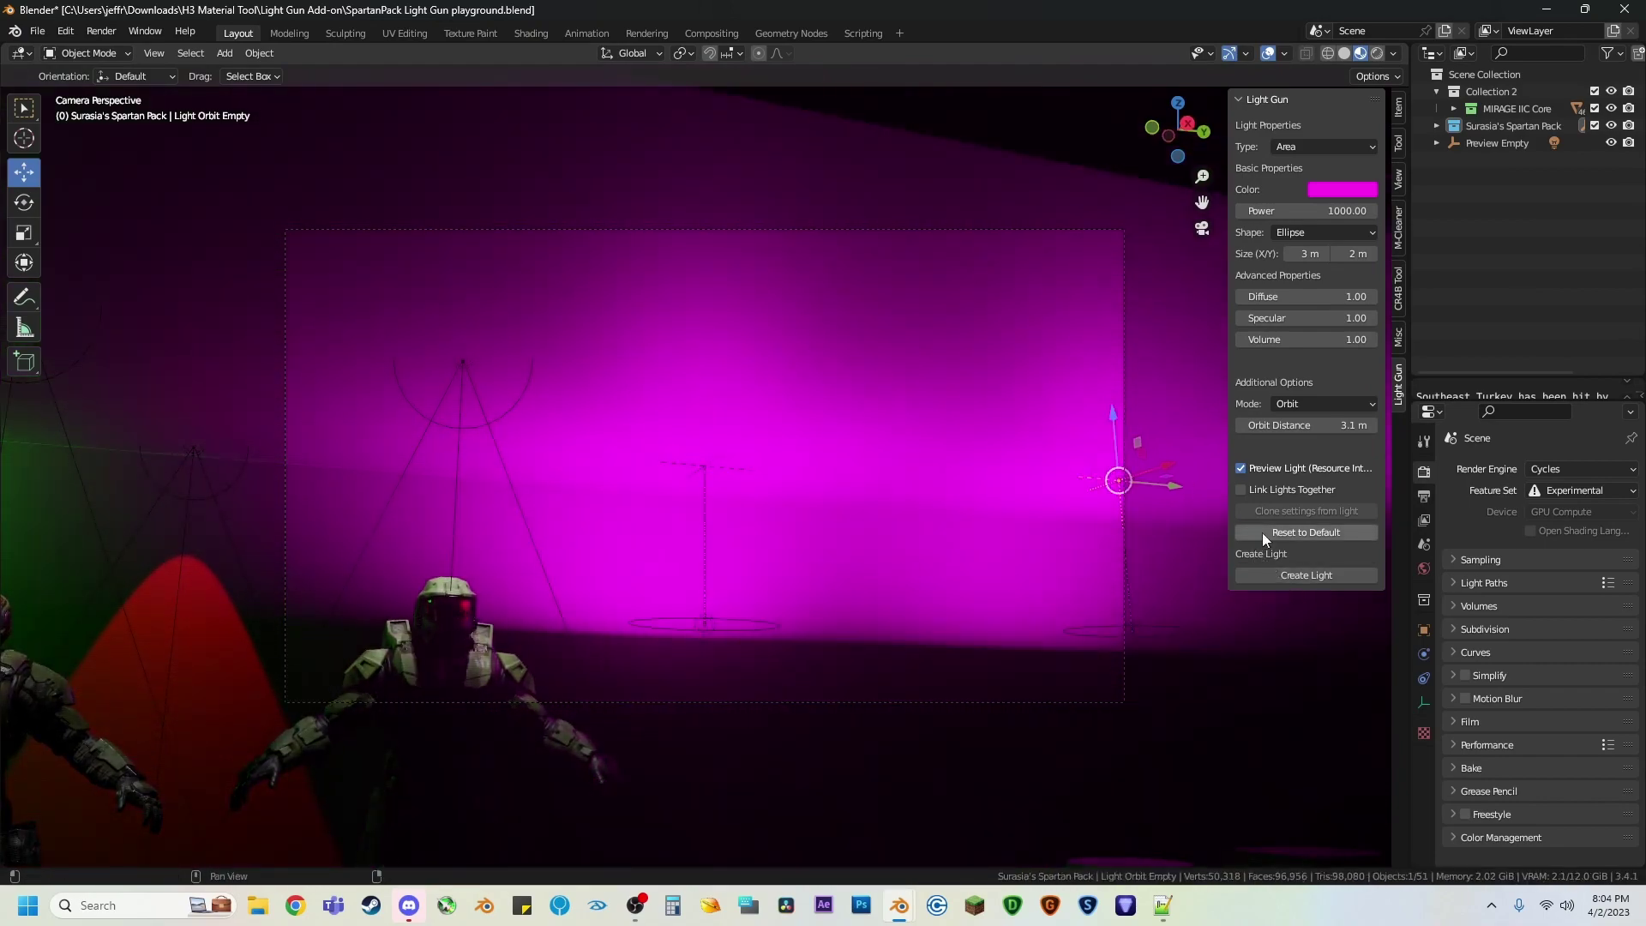
click(1240, 468)
Step: Clone the Light Gun settings from the green point light on the wall beside the first Spartan
key(shift+grave)
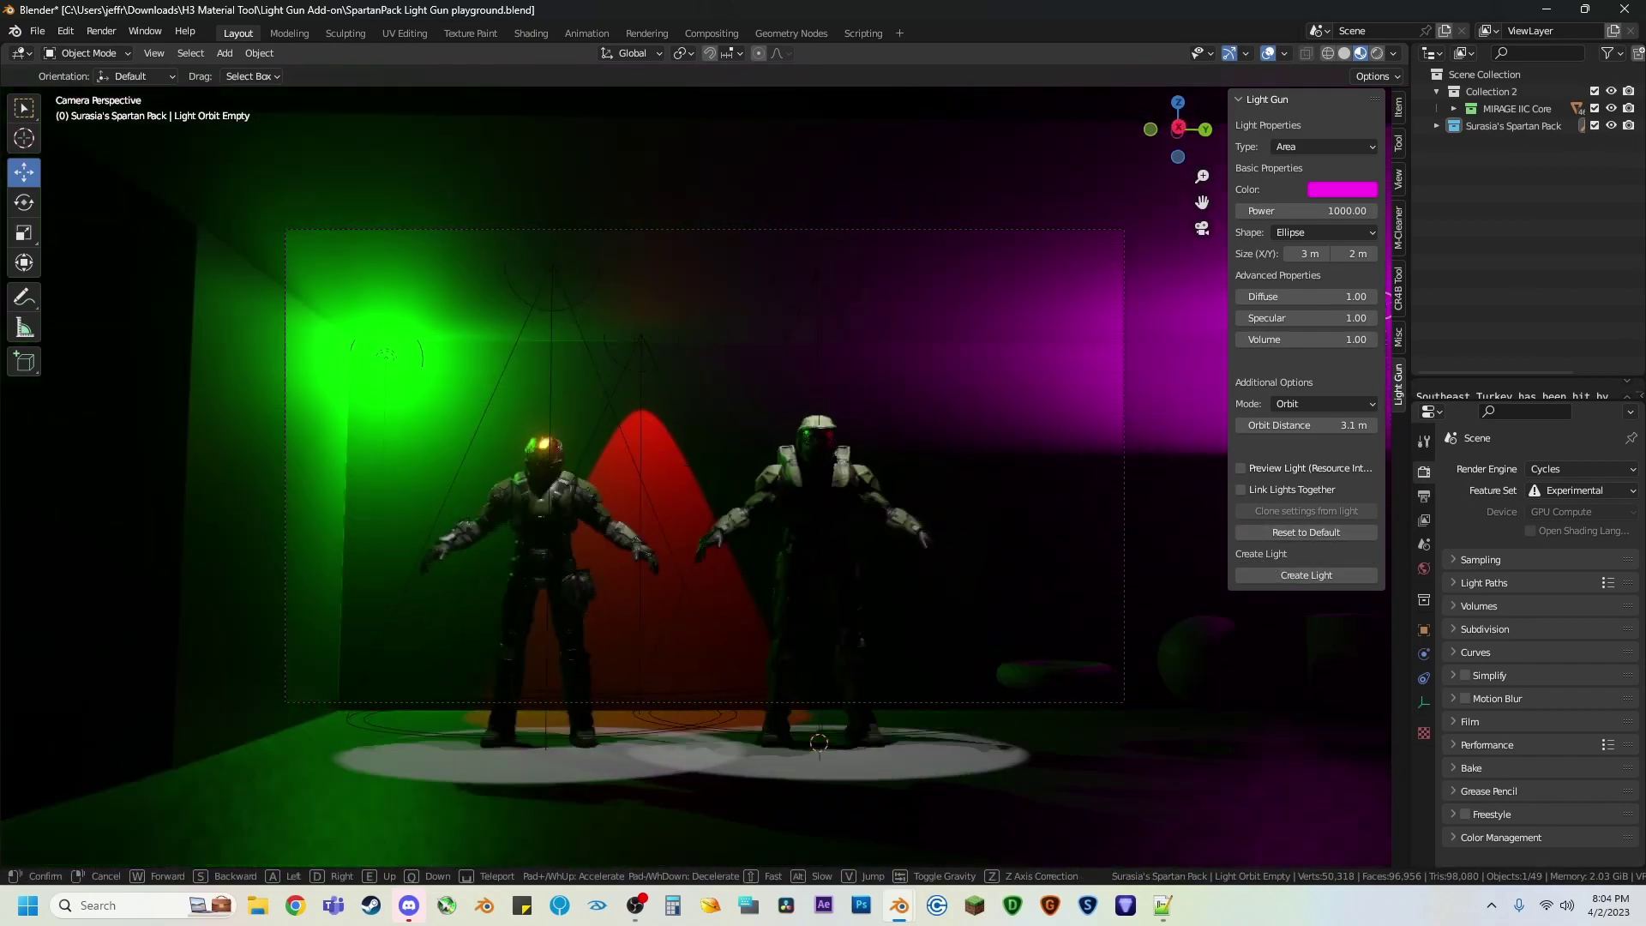
key(Escape)
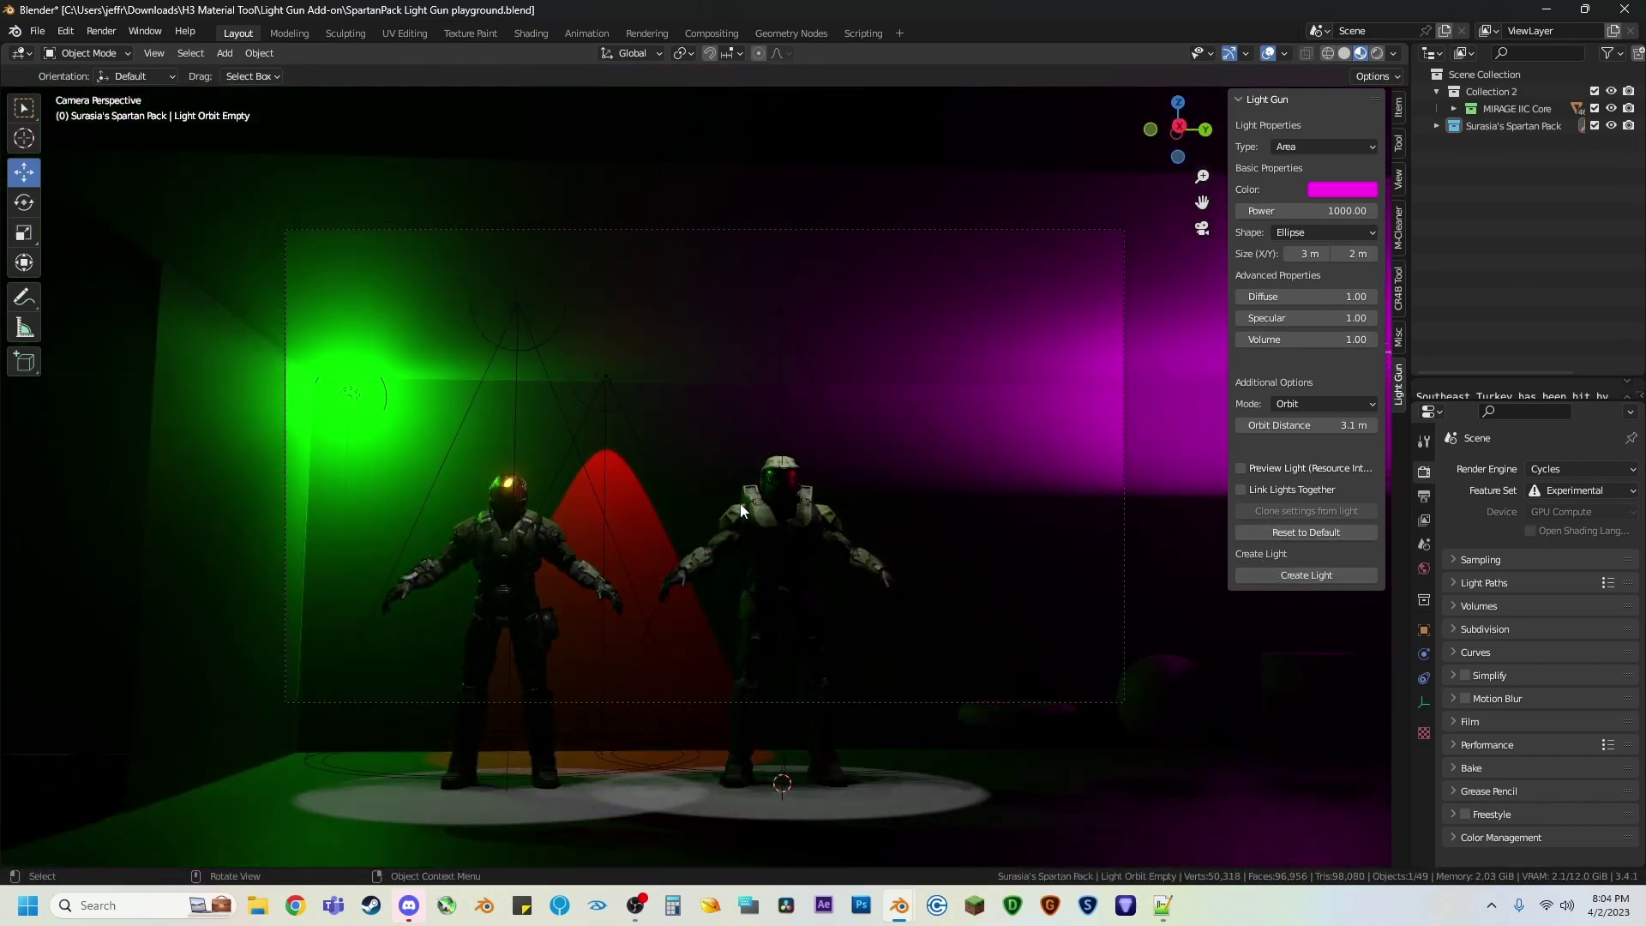
click(358, 393)
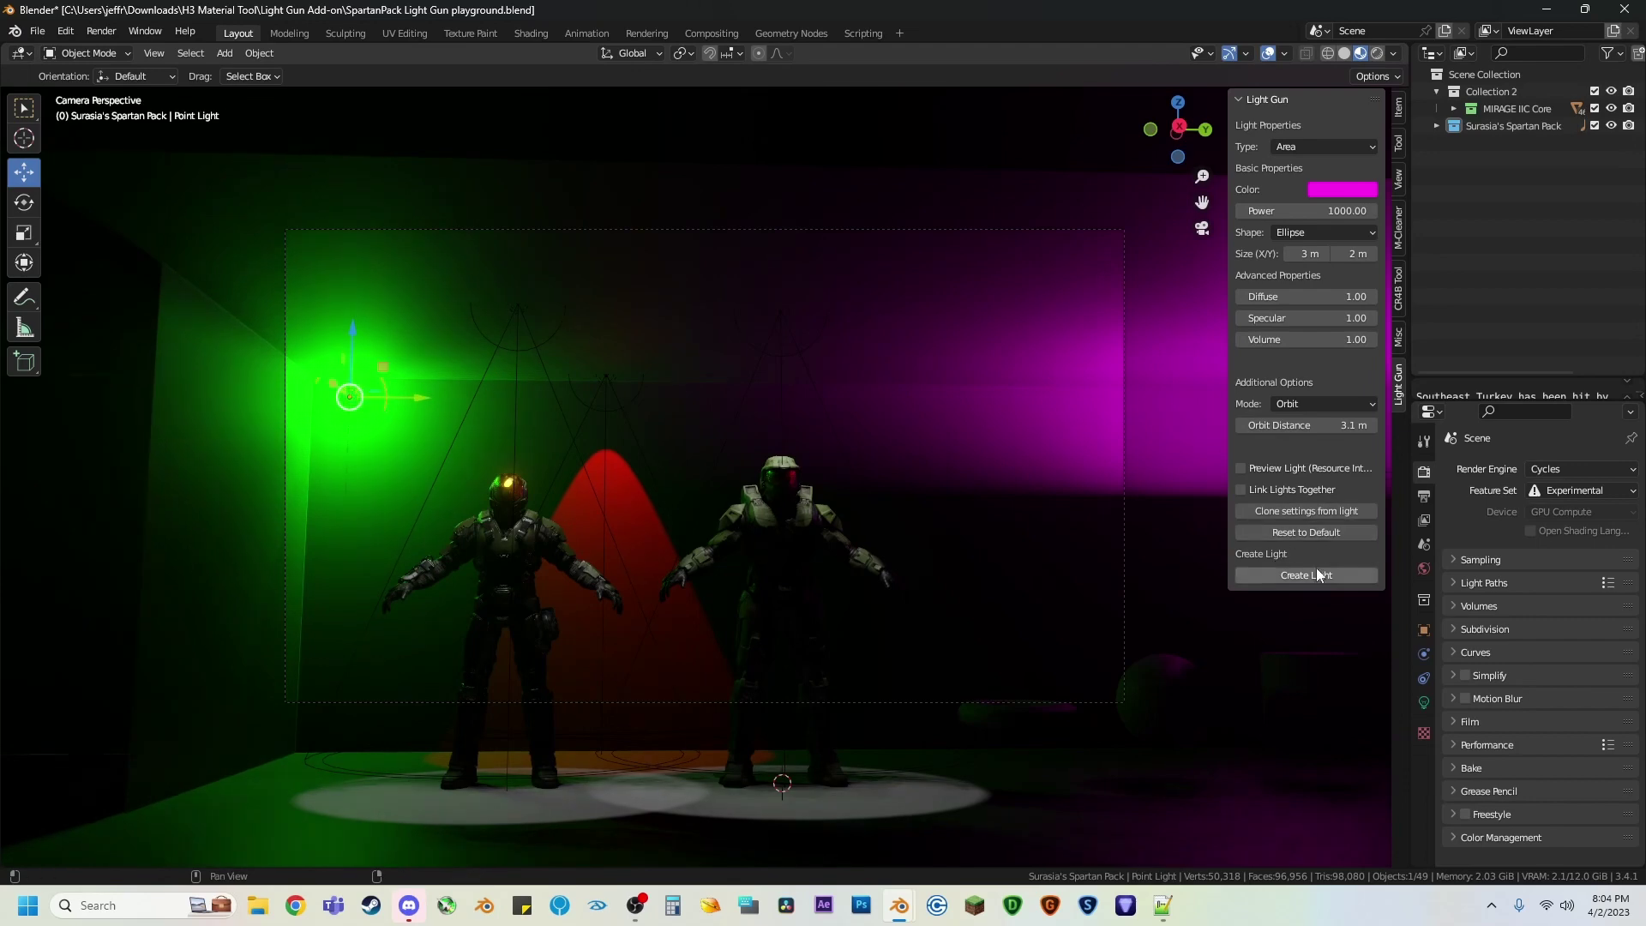
click(1306, 511)
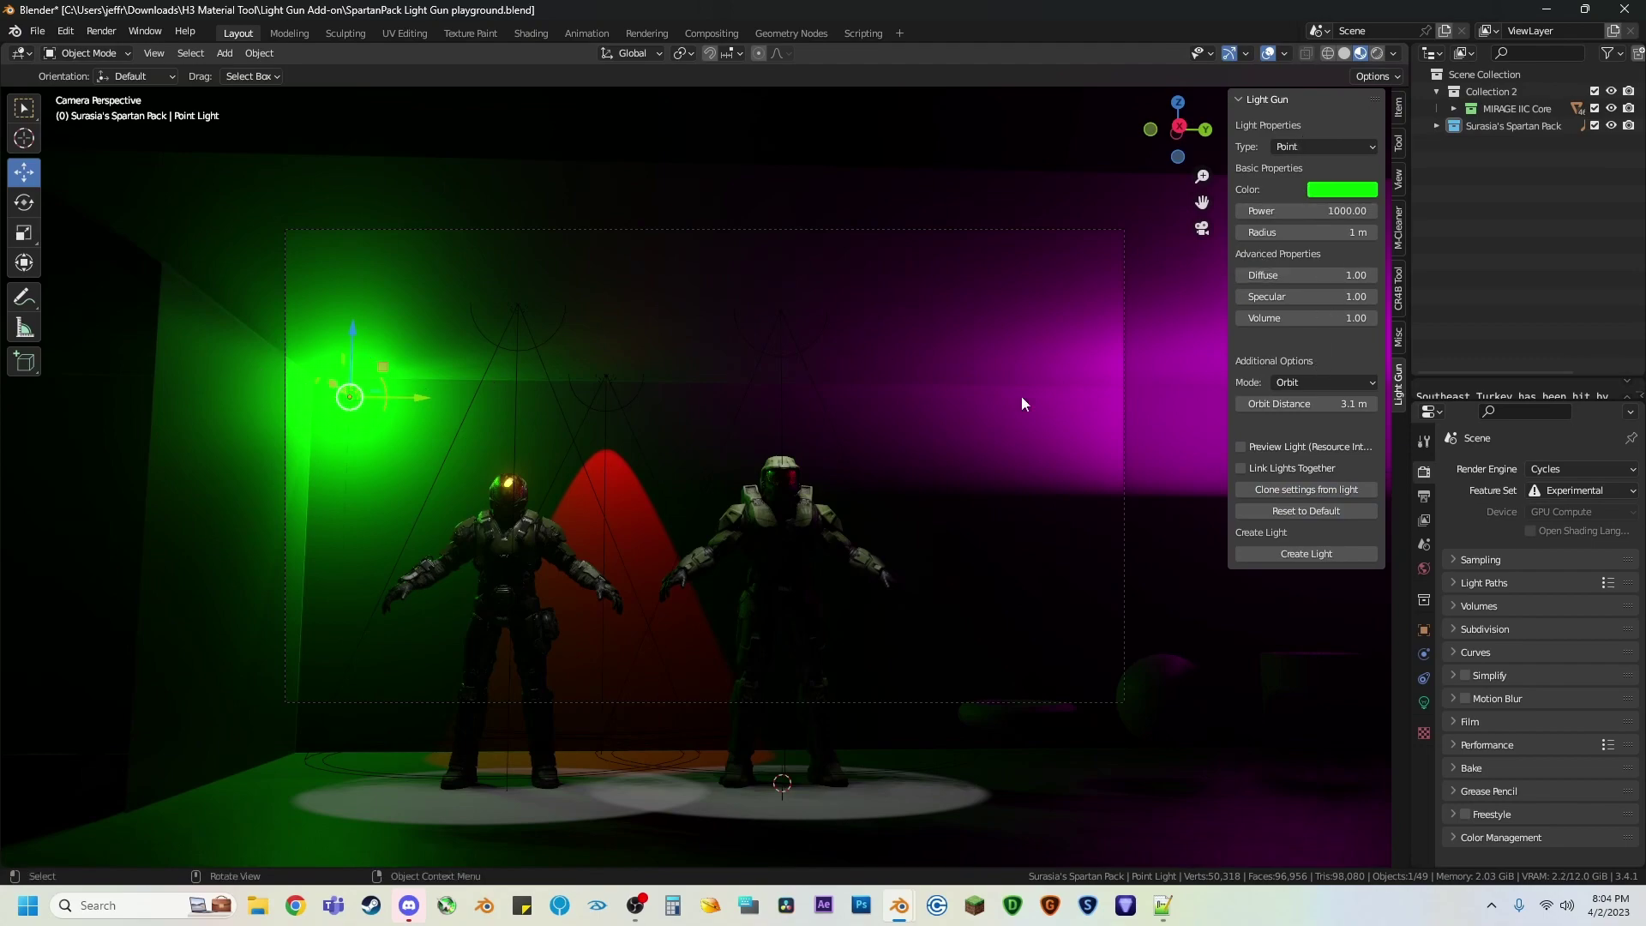
Step: Create two green point lights in Orbit mode on the wall near the existing green light
key(shift+grave)
click(594, 399)
key(ctrl+shift+l)
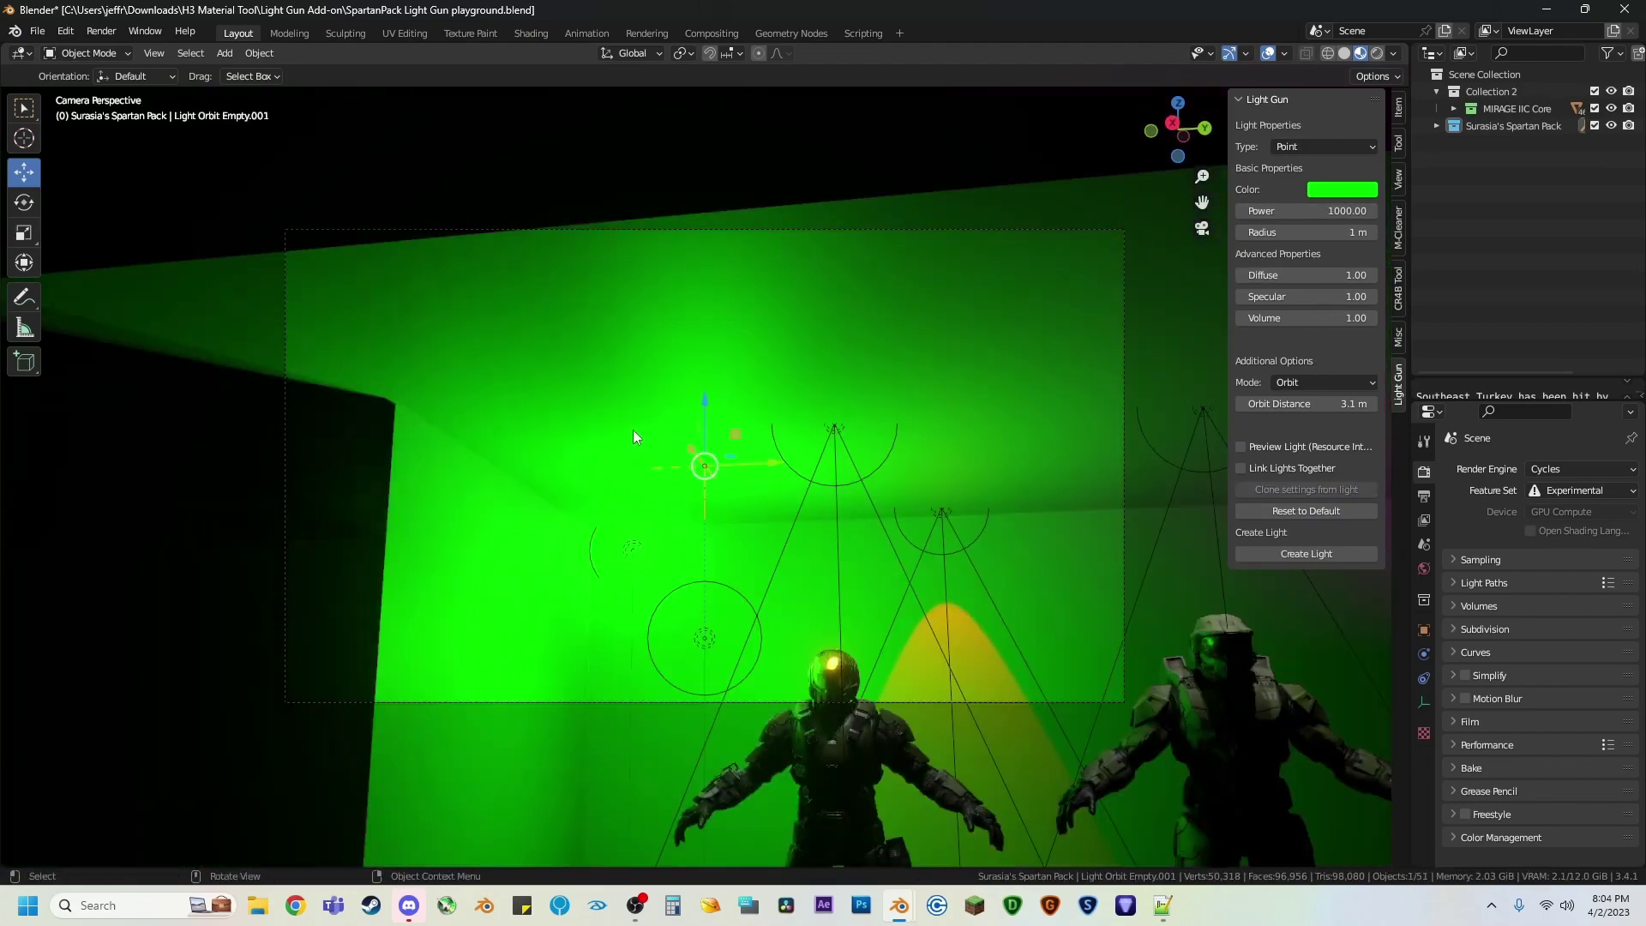
key(shift+grave)
click(650, 455)
key(ctrl+shift+l)
Step: Set the Light Gun's mode to None
key(shift+grave)
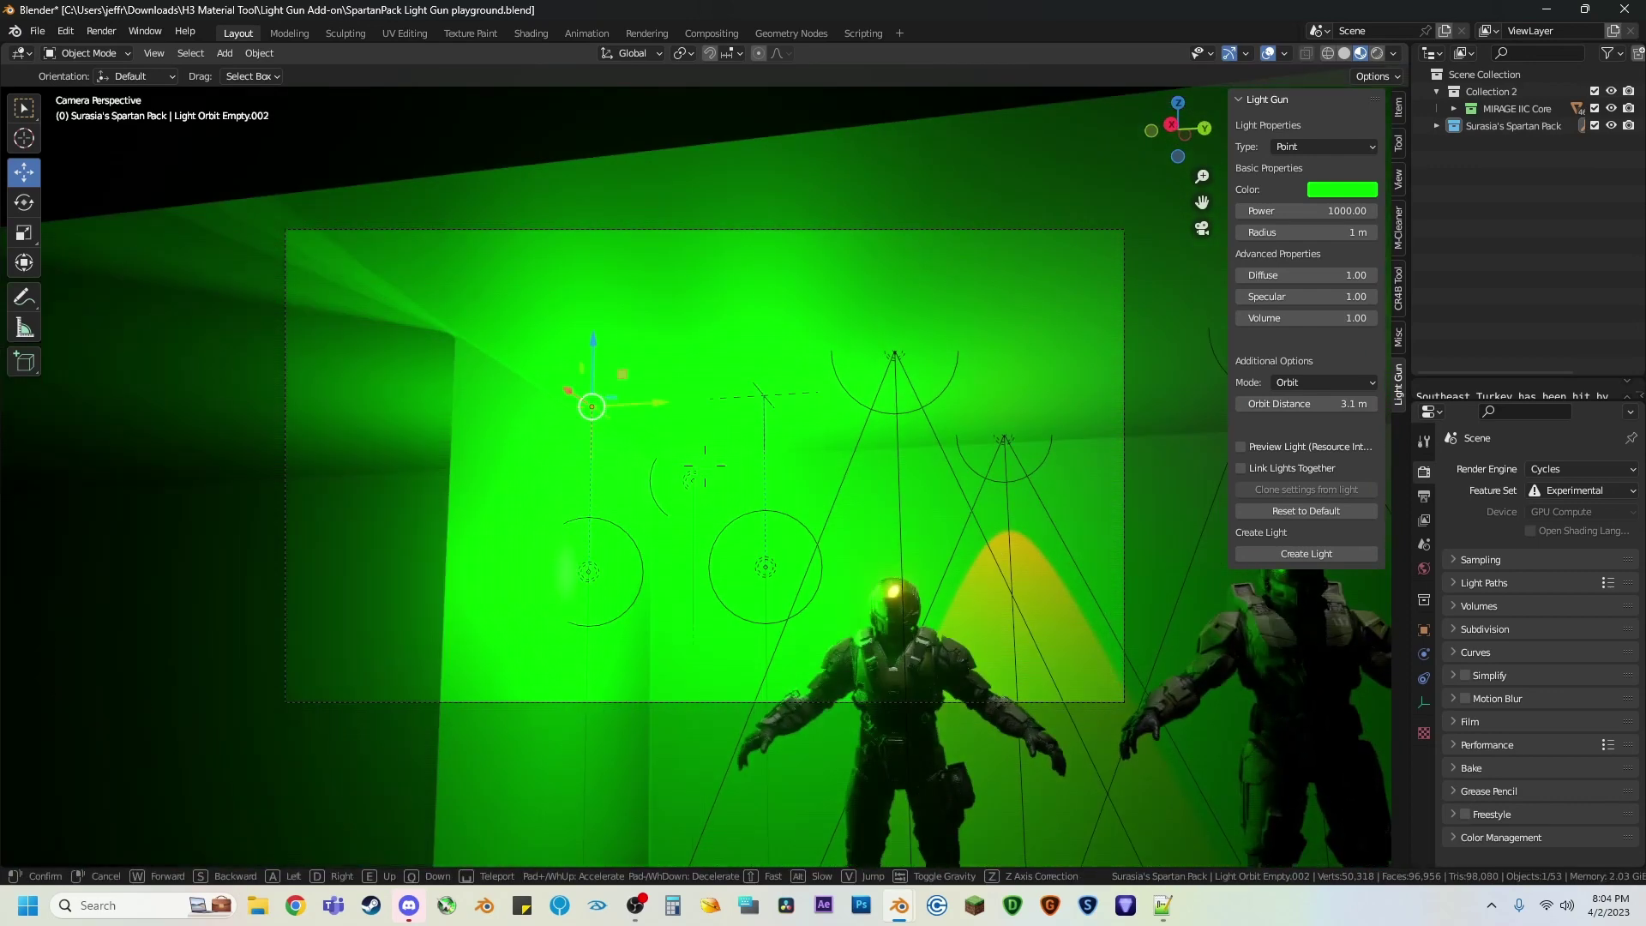
click(705, 466)
click(1324, 383)
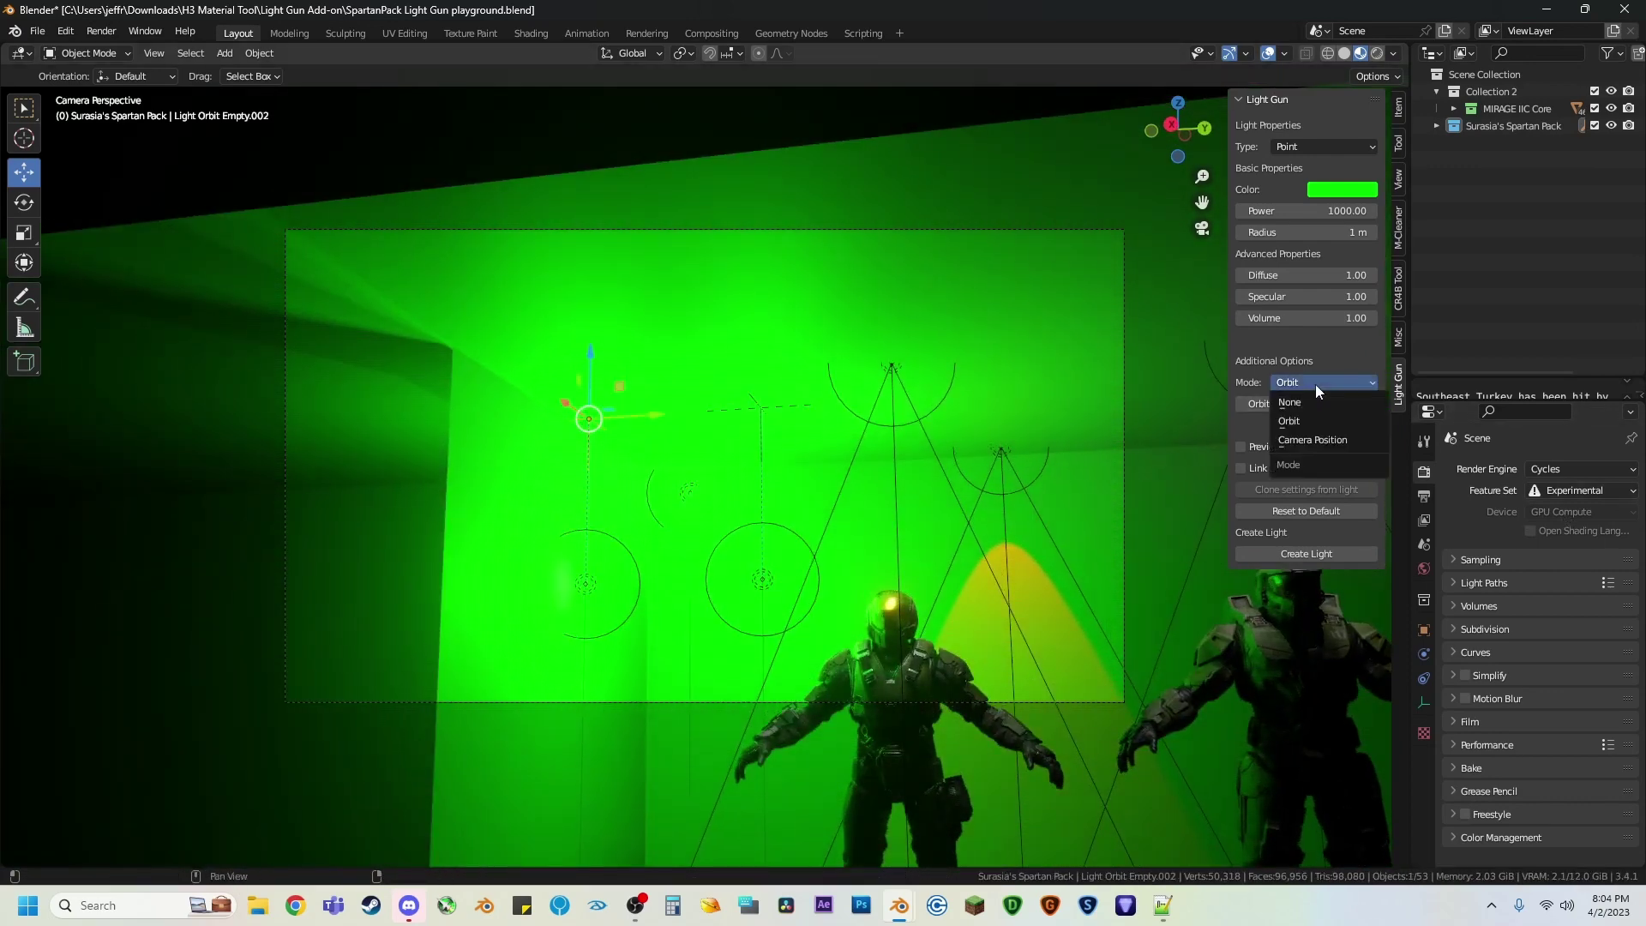
click(1289, 401)
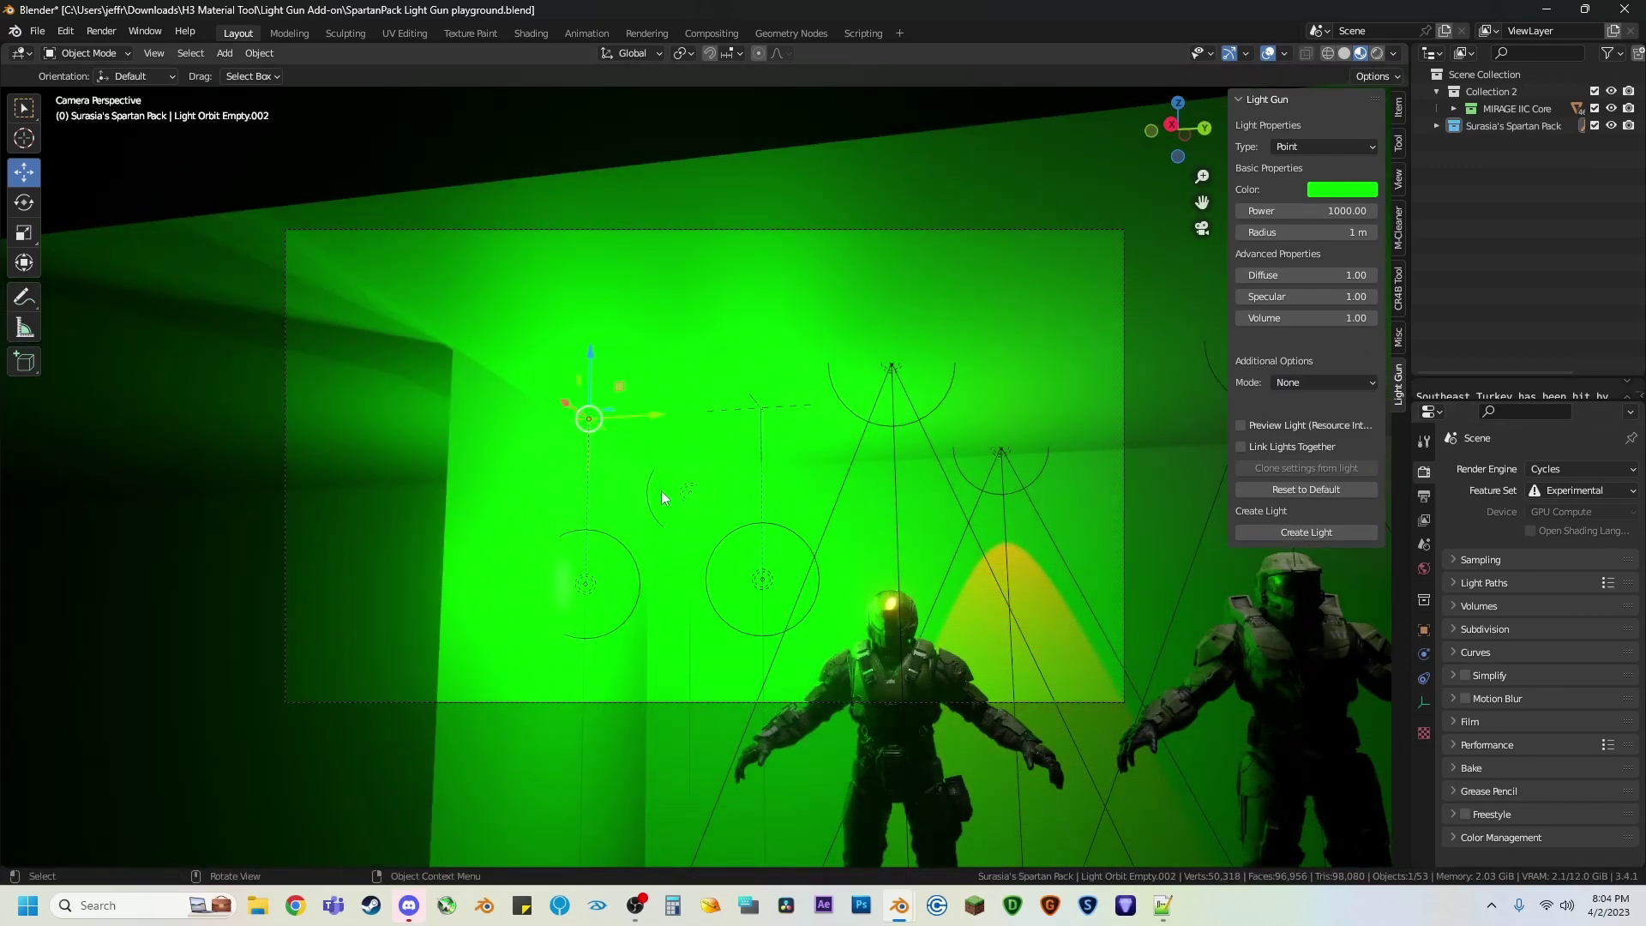
Step: Clone the Light Gun settings from the magenta area light and set the mode to Orbit
key(shift+grave)
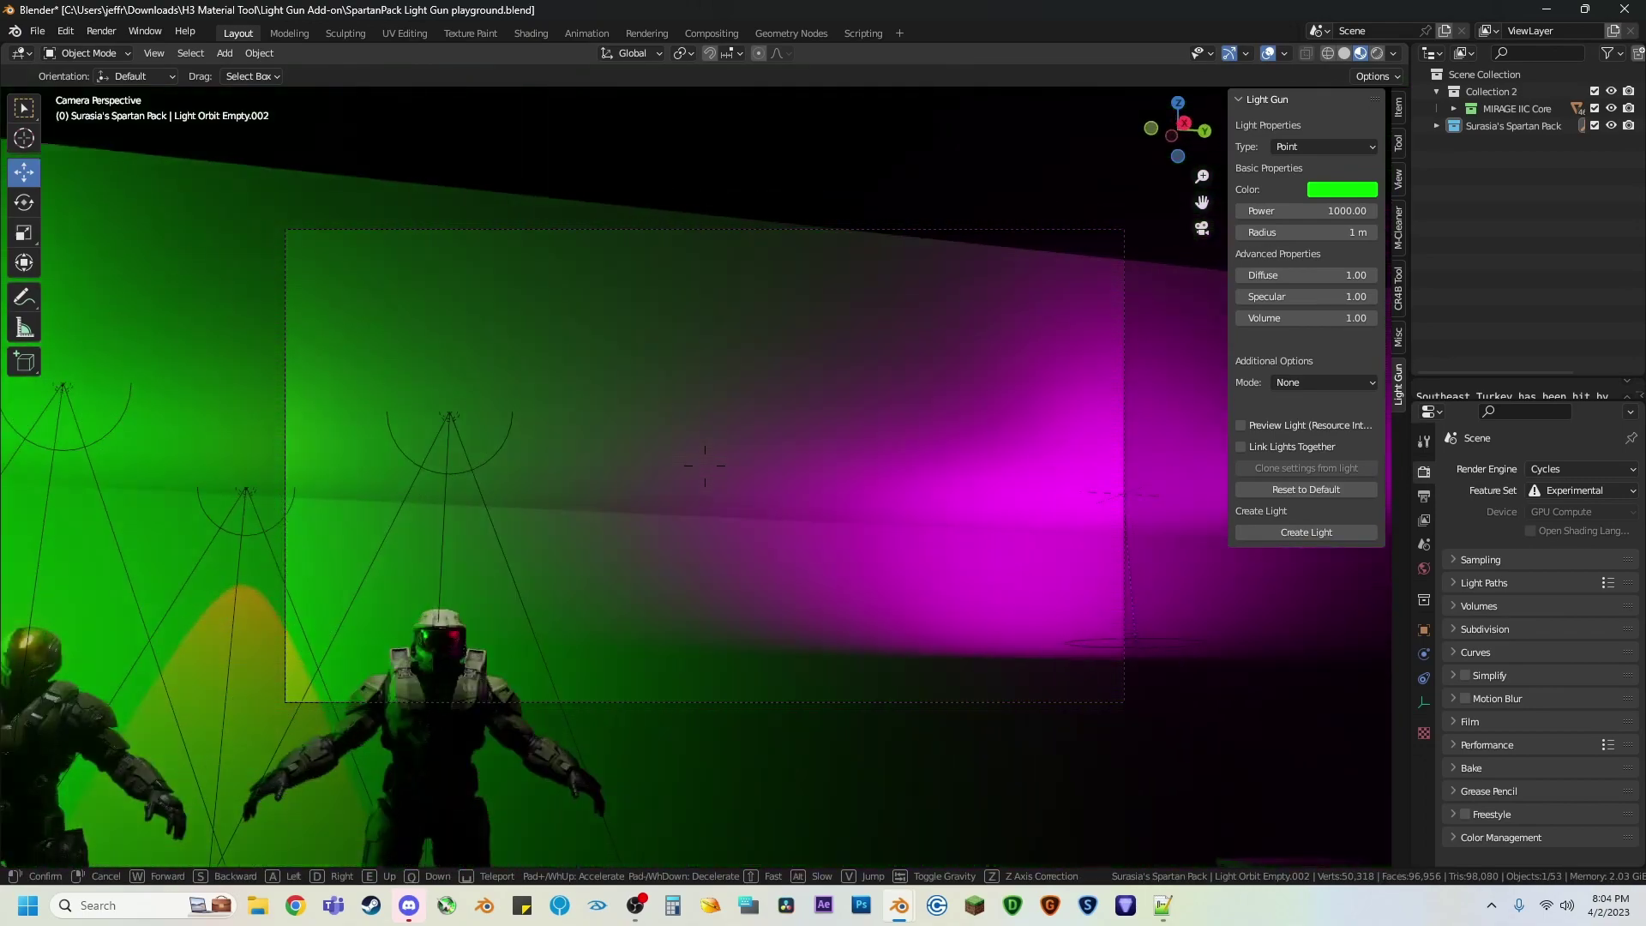
click(893, 565)
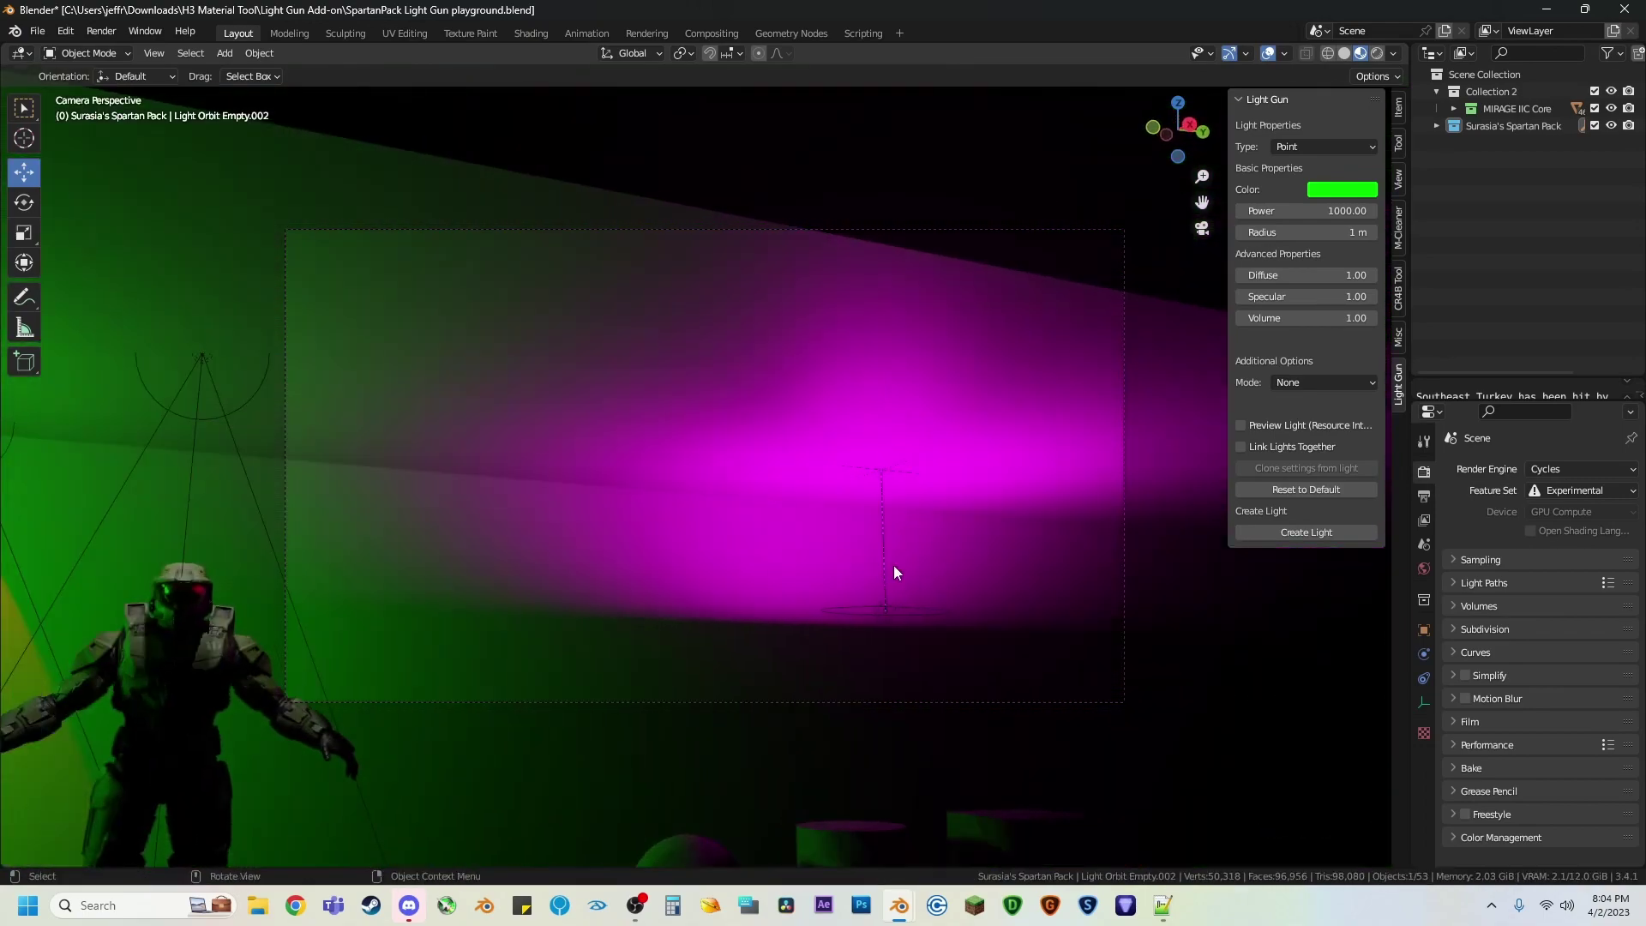
click(888, 609)
click(1280, 469)
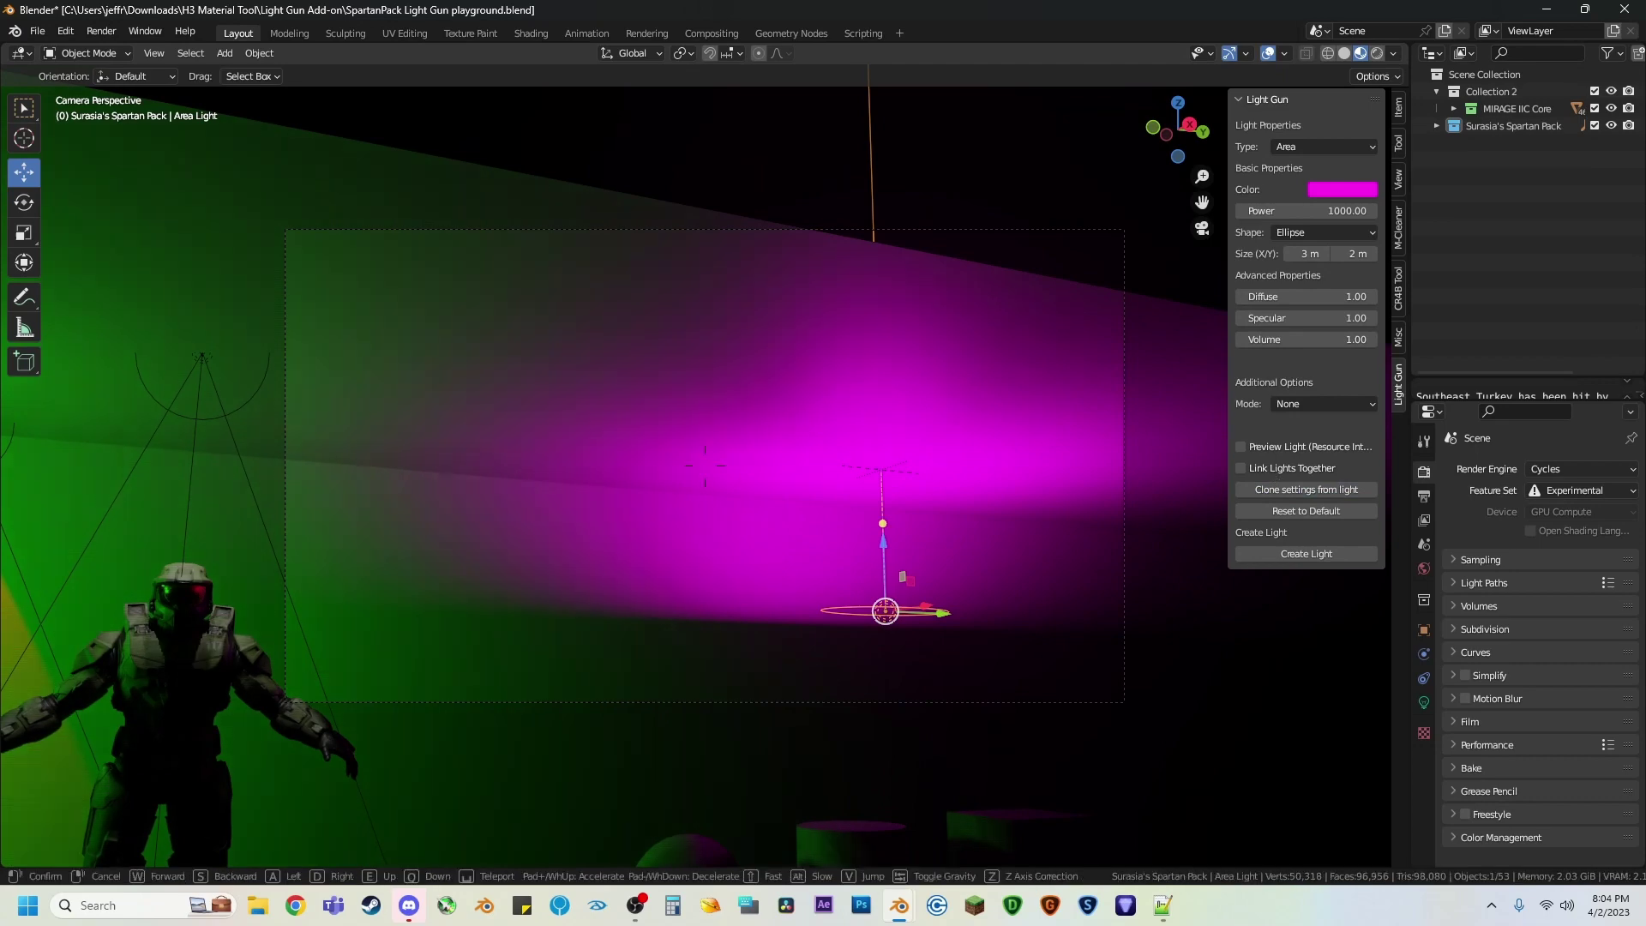
key(shift+grave)
click(704, 465)
click(1328, 403)
click(1313, 439)
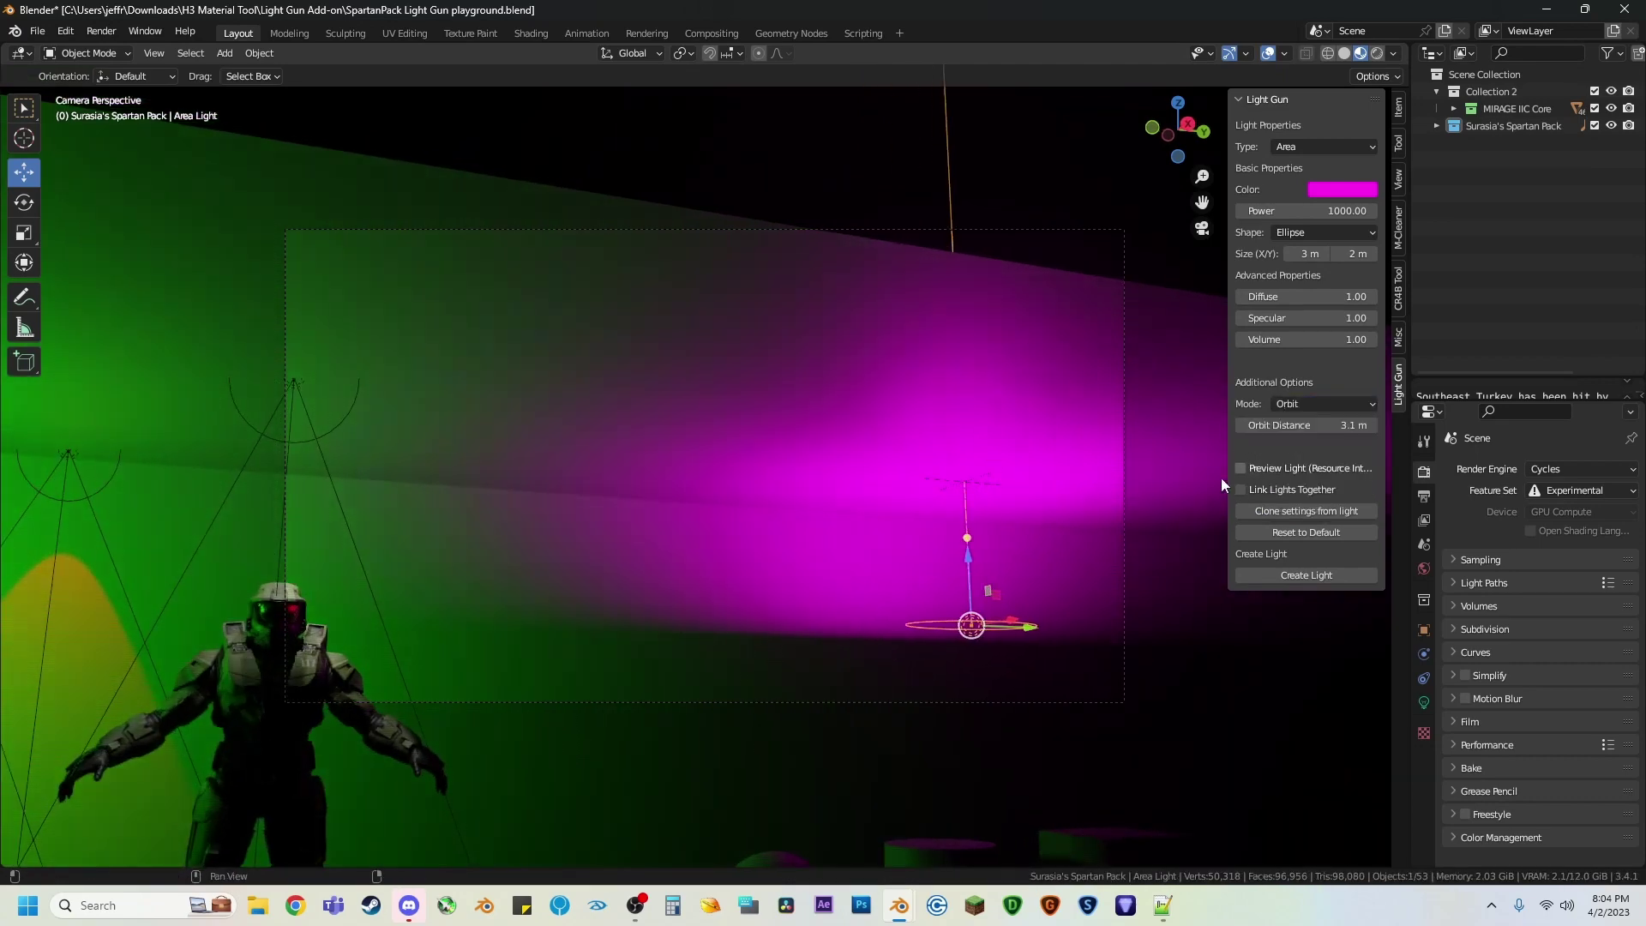
Step: Create two more magenta area lights in Orbit mode along the wall between the second Spartan and the existing magenta light
key(shift+grave)
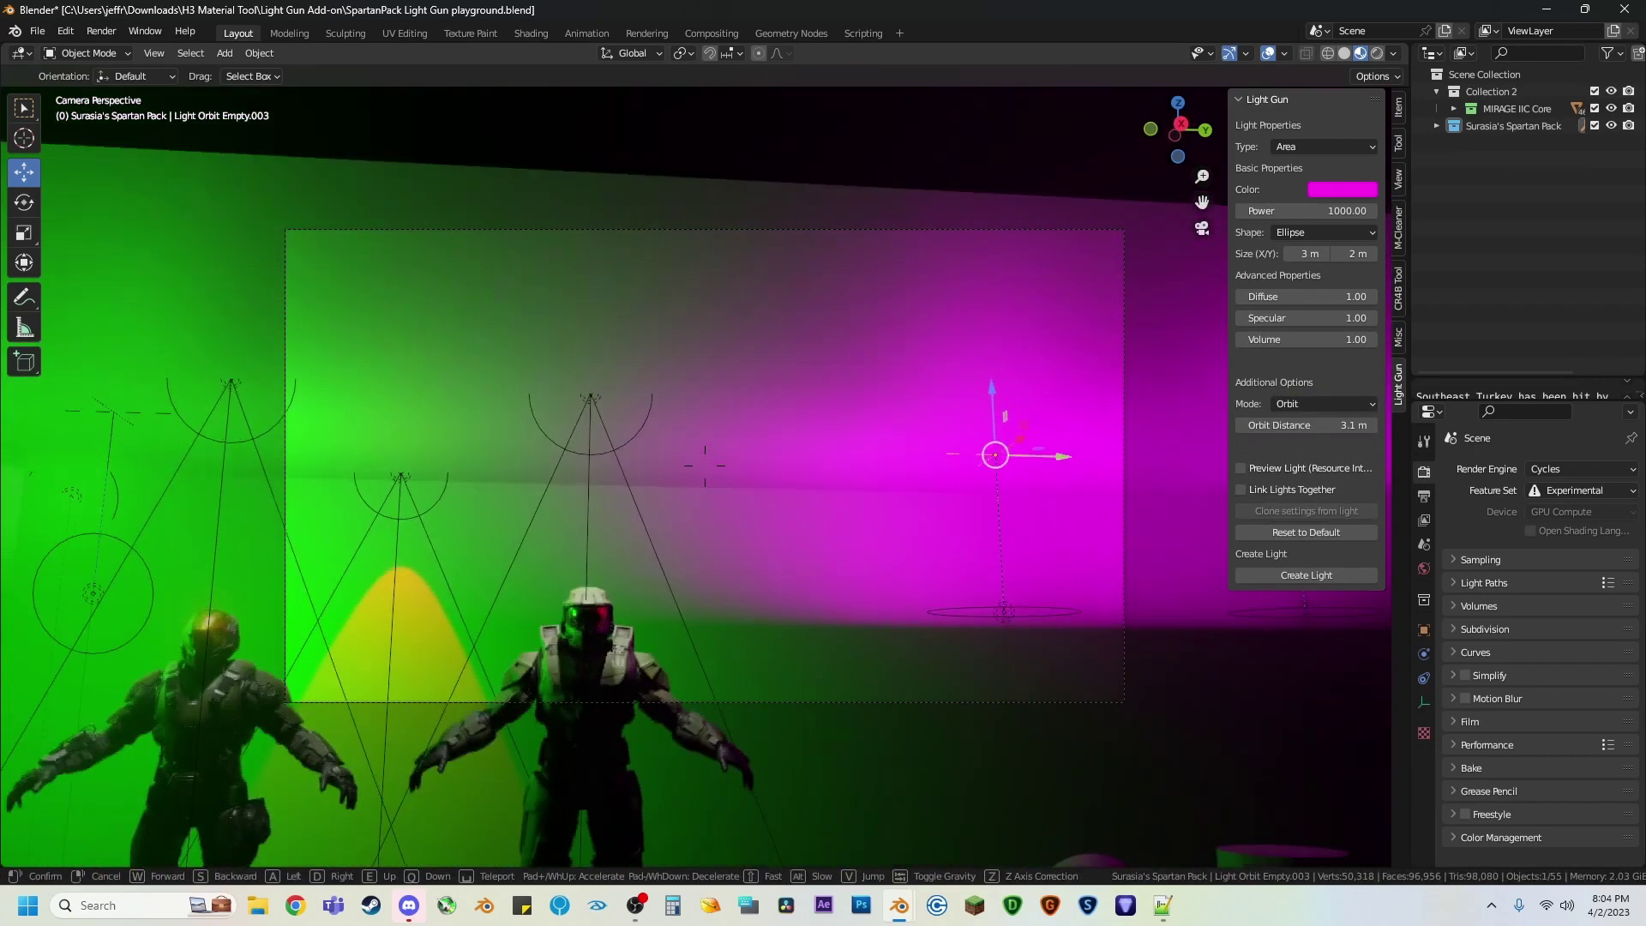
click(807, 504)
key(shift+r)
Step: Select the middle magenta area light and show its light data properties
key(shift+grave)
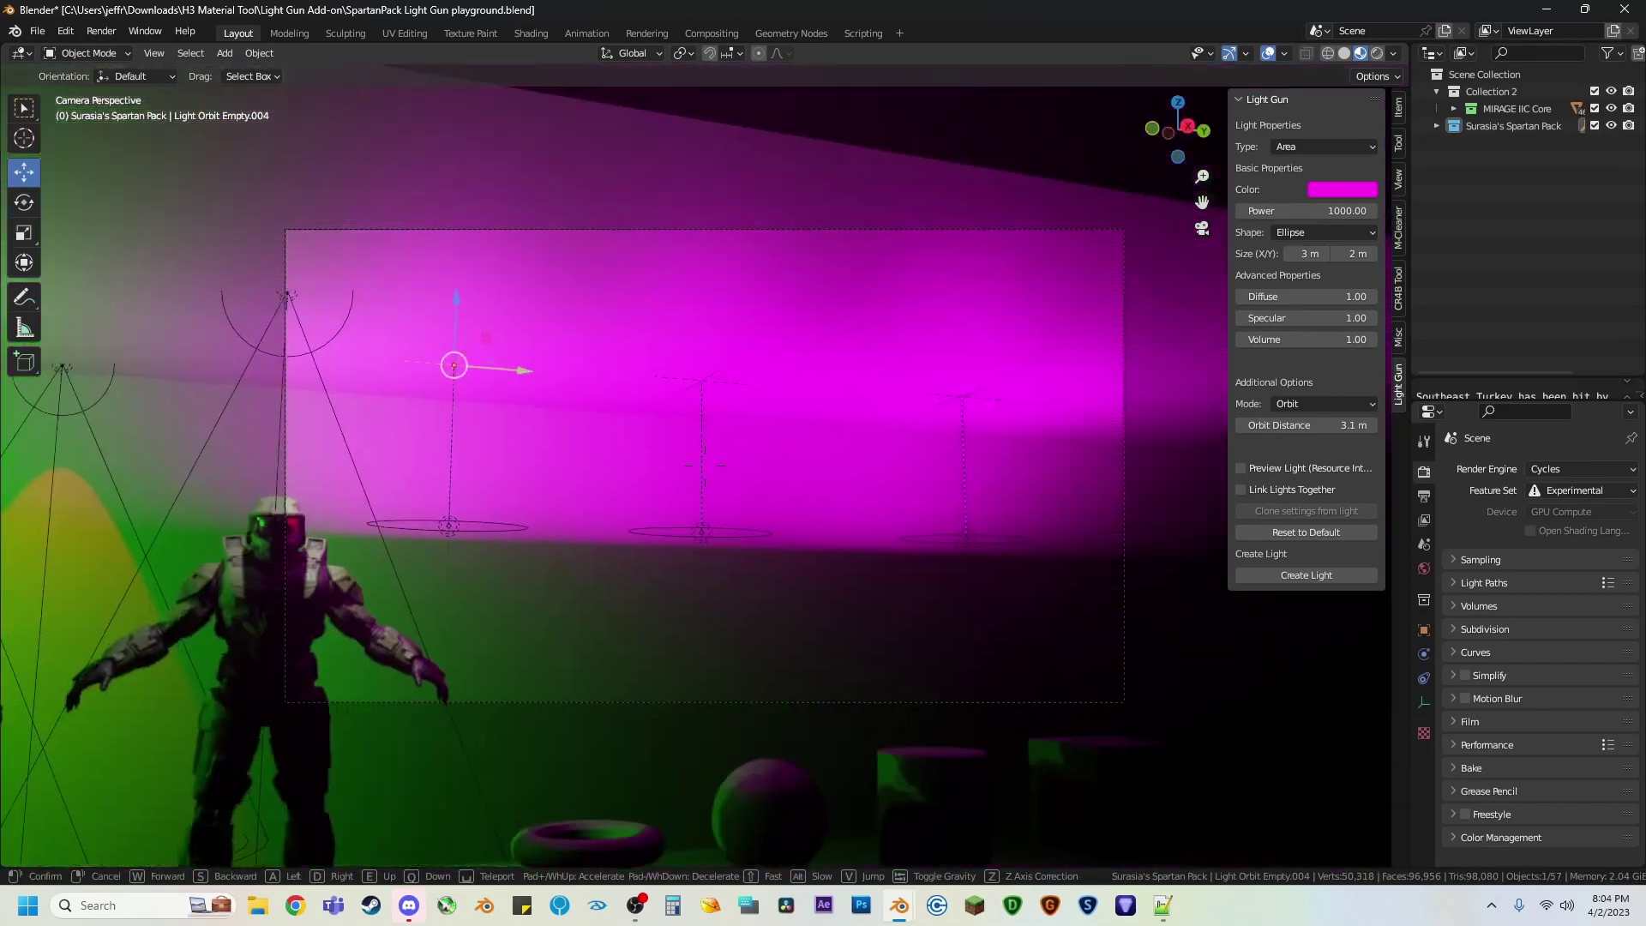
click(972, 608)
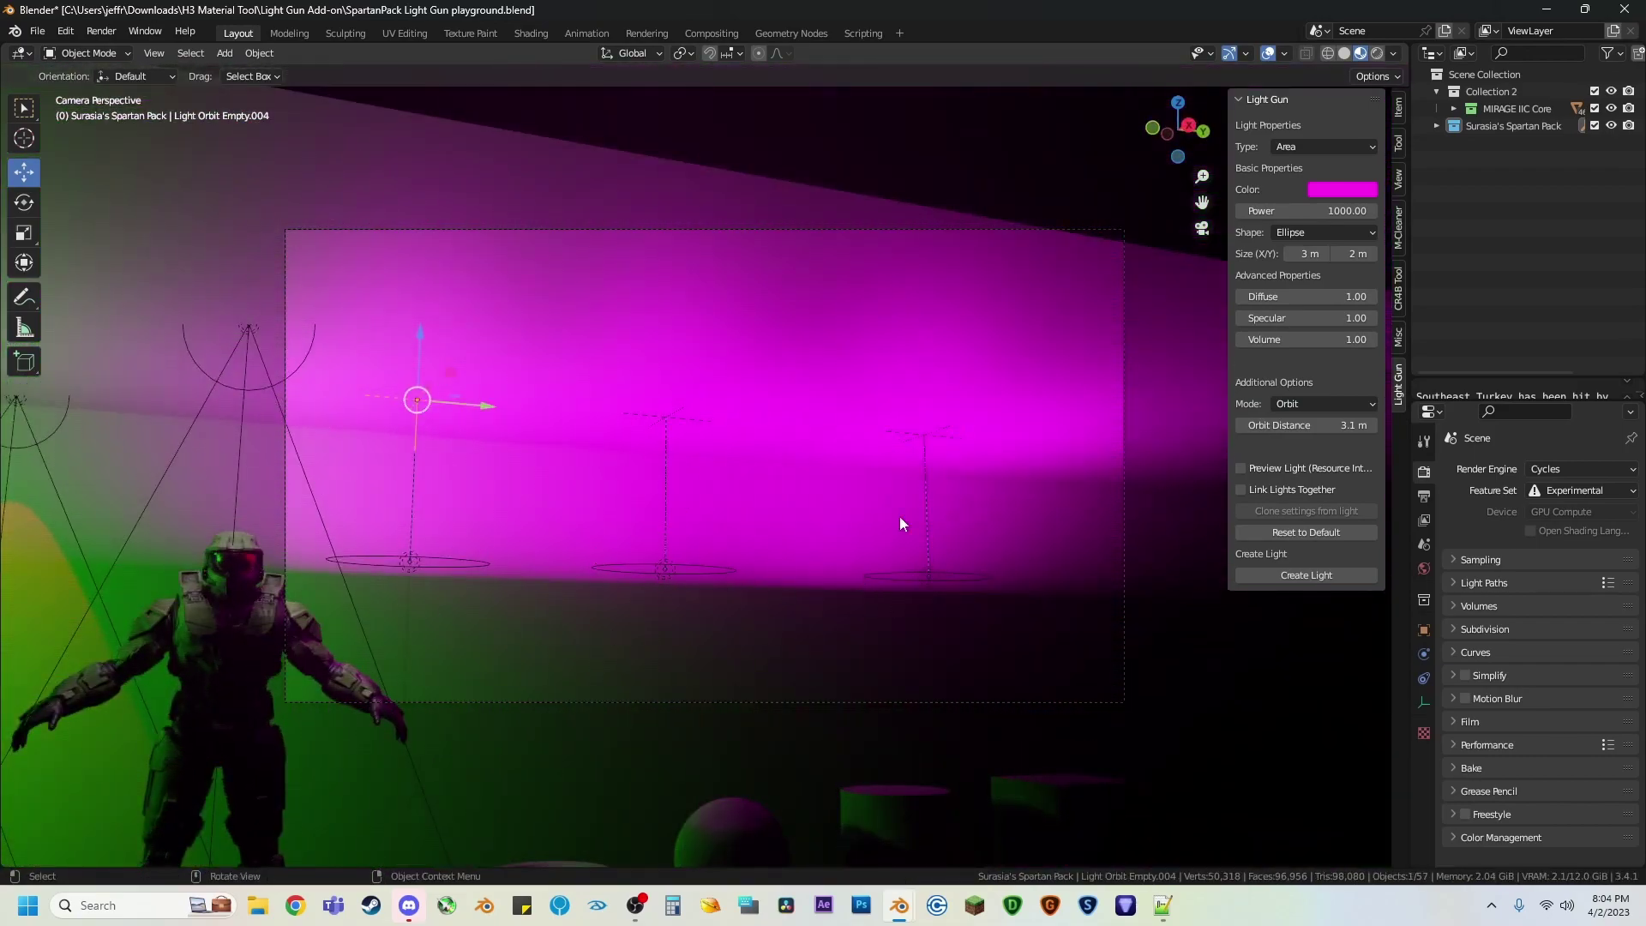
click(644, 570)
click(1426, 701)
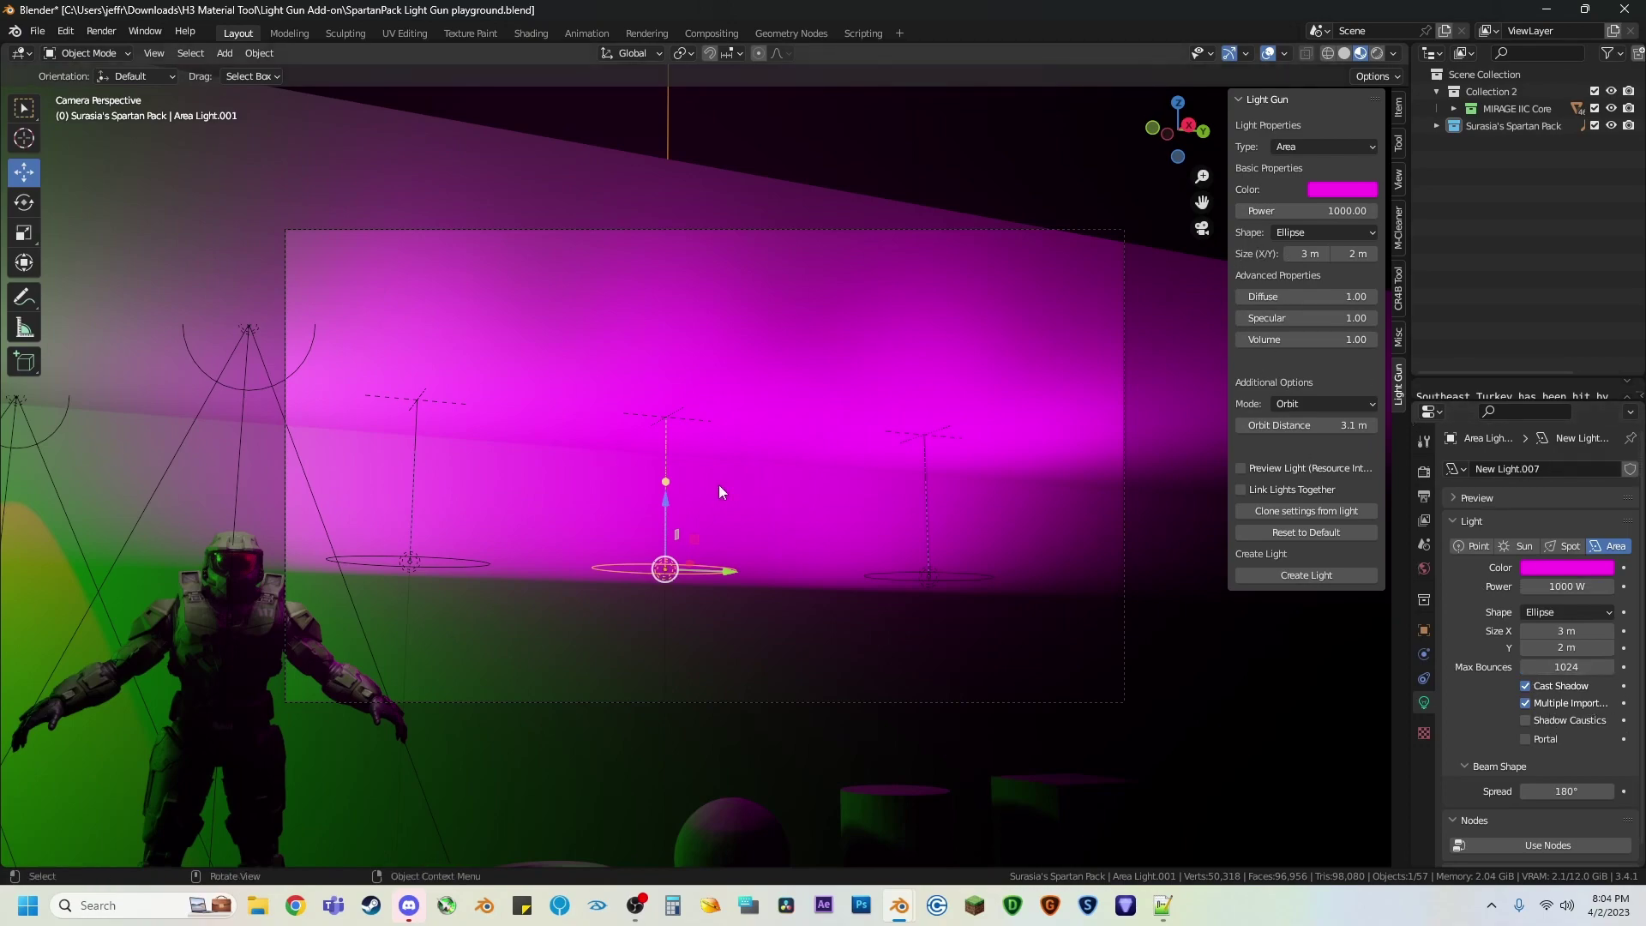
Step: Bring both Spartans and all the colored lights into view and reset the Light Gun settings to default
key(shift+grave)
key(s)
click(1147, 528)
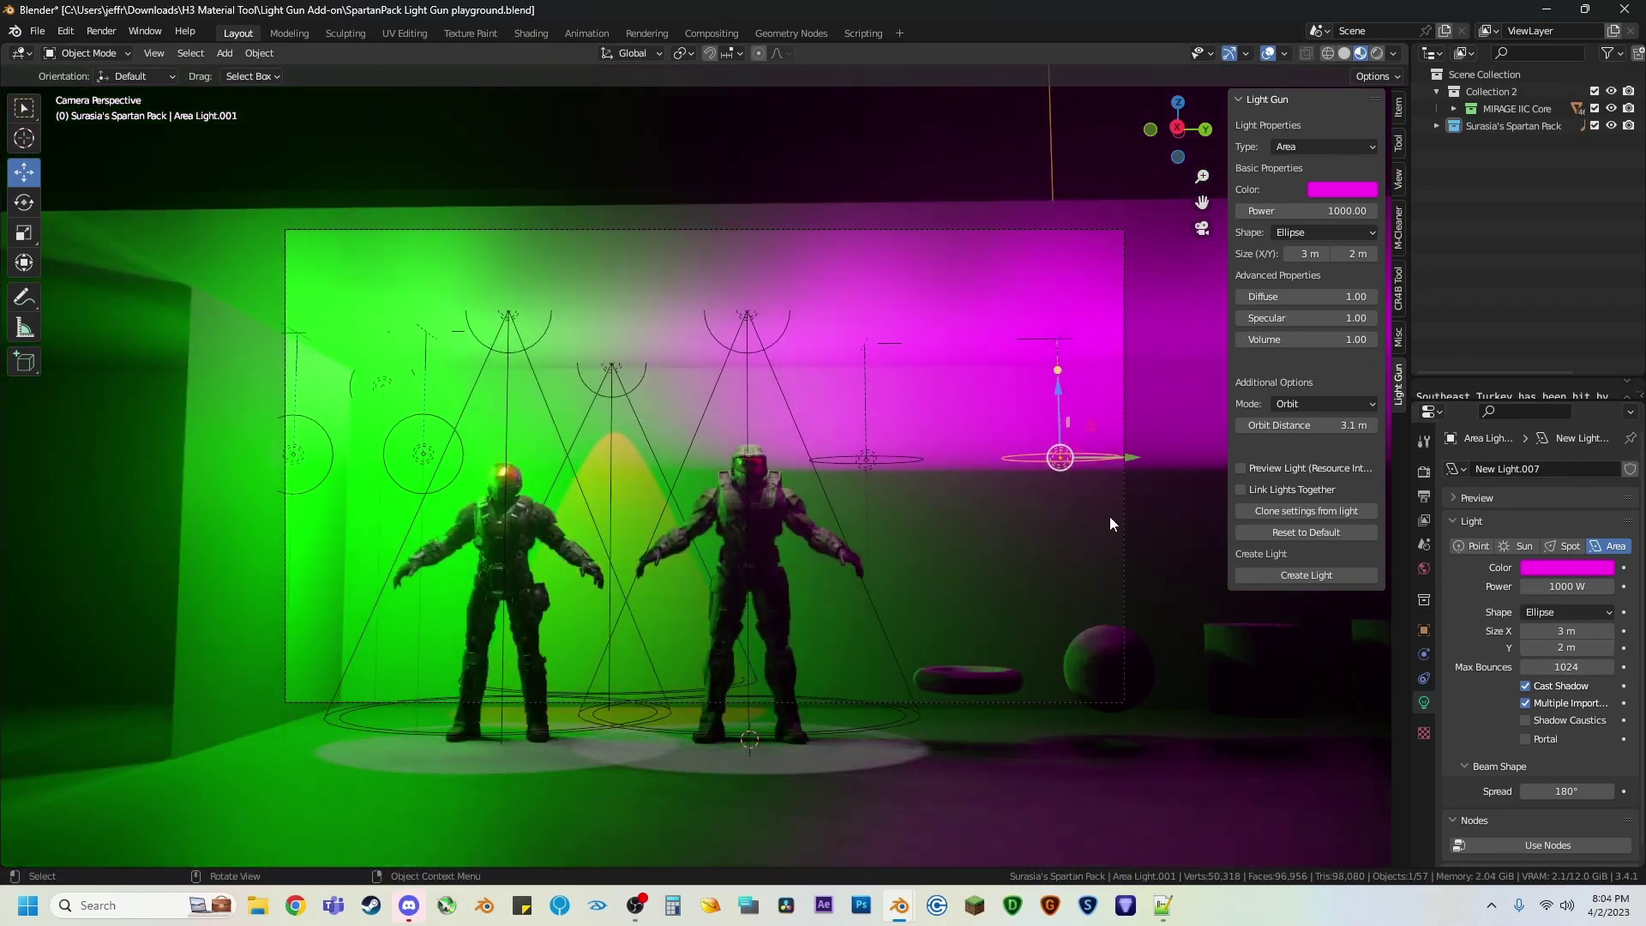
click(1308, 533)
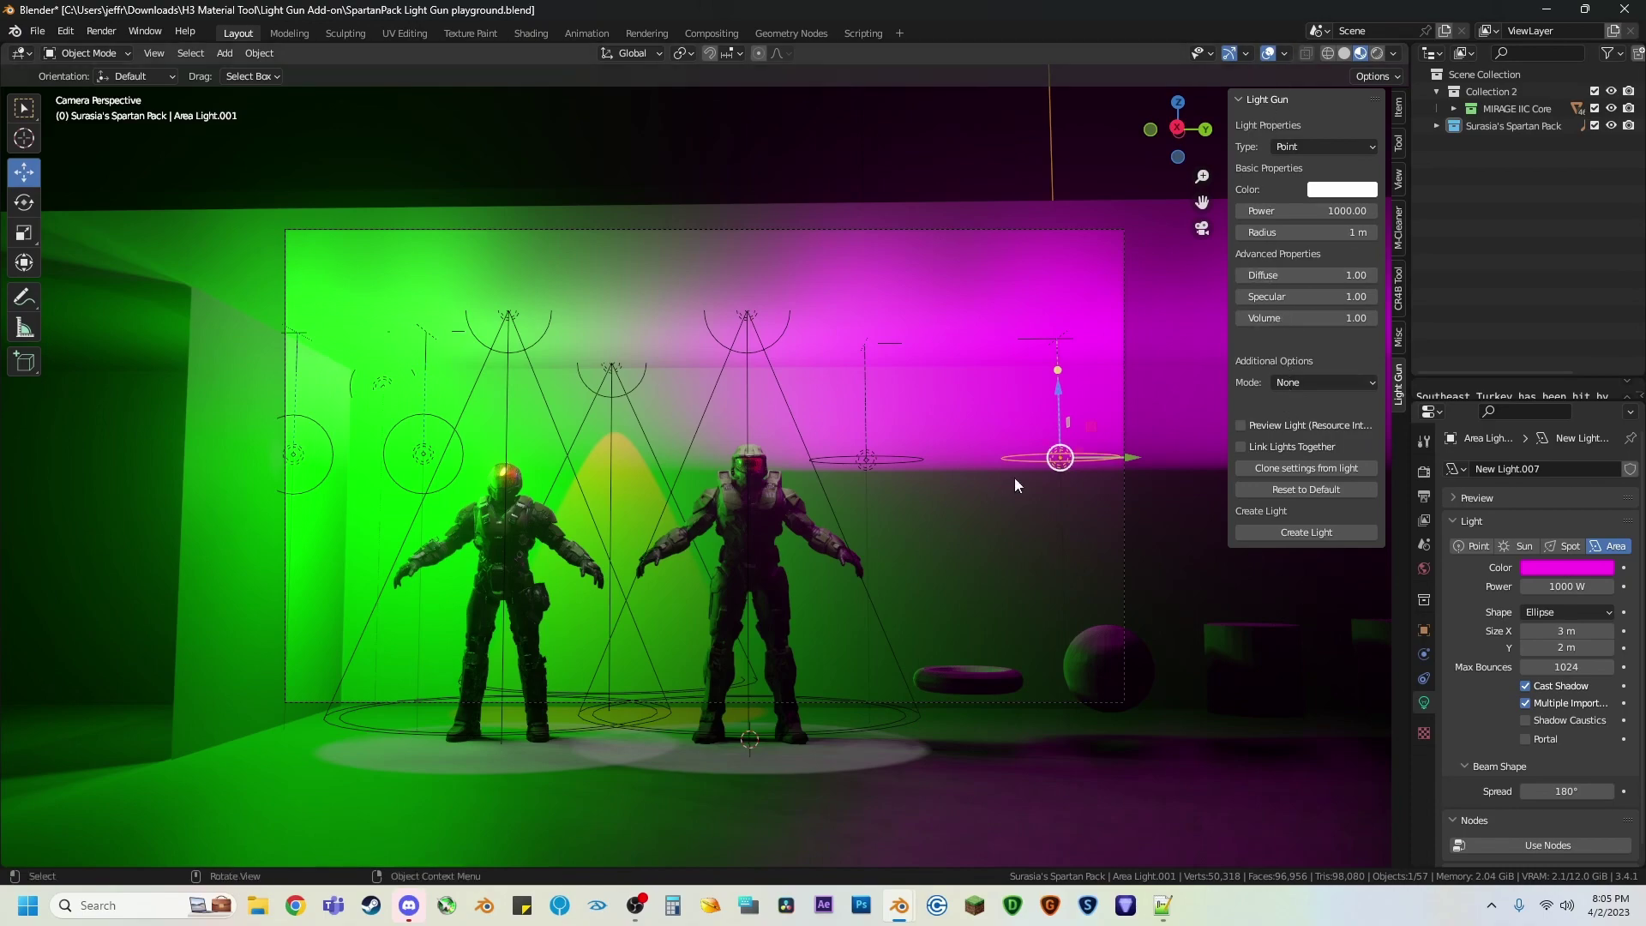
key(shift+grave)
key(w)
key(w)
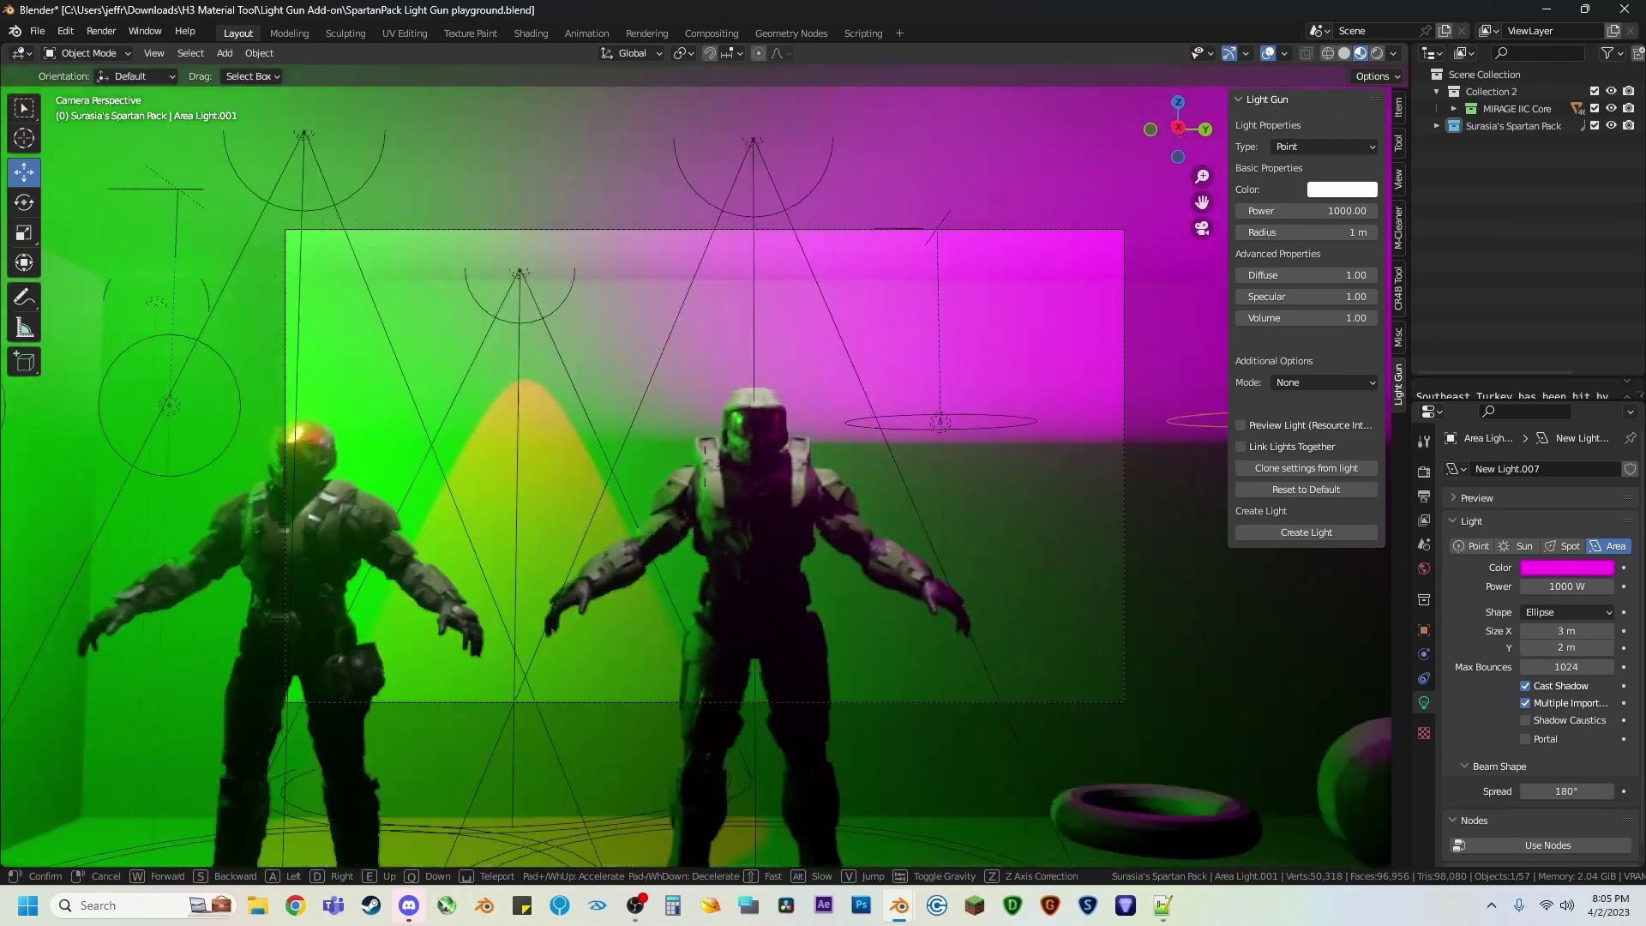
click(965, 496)
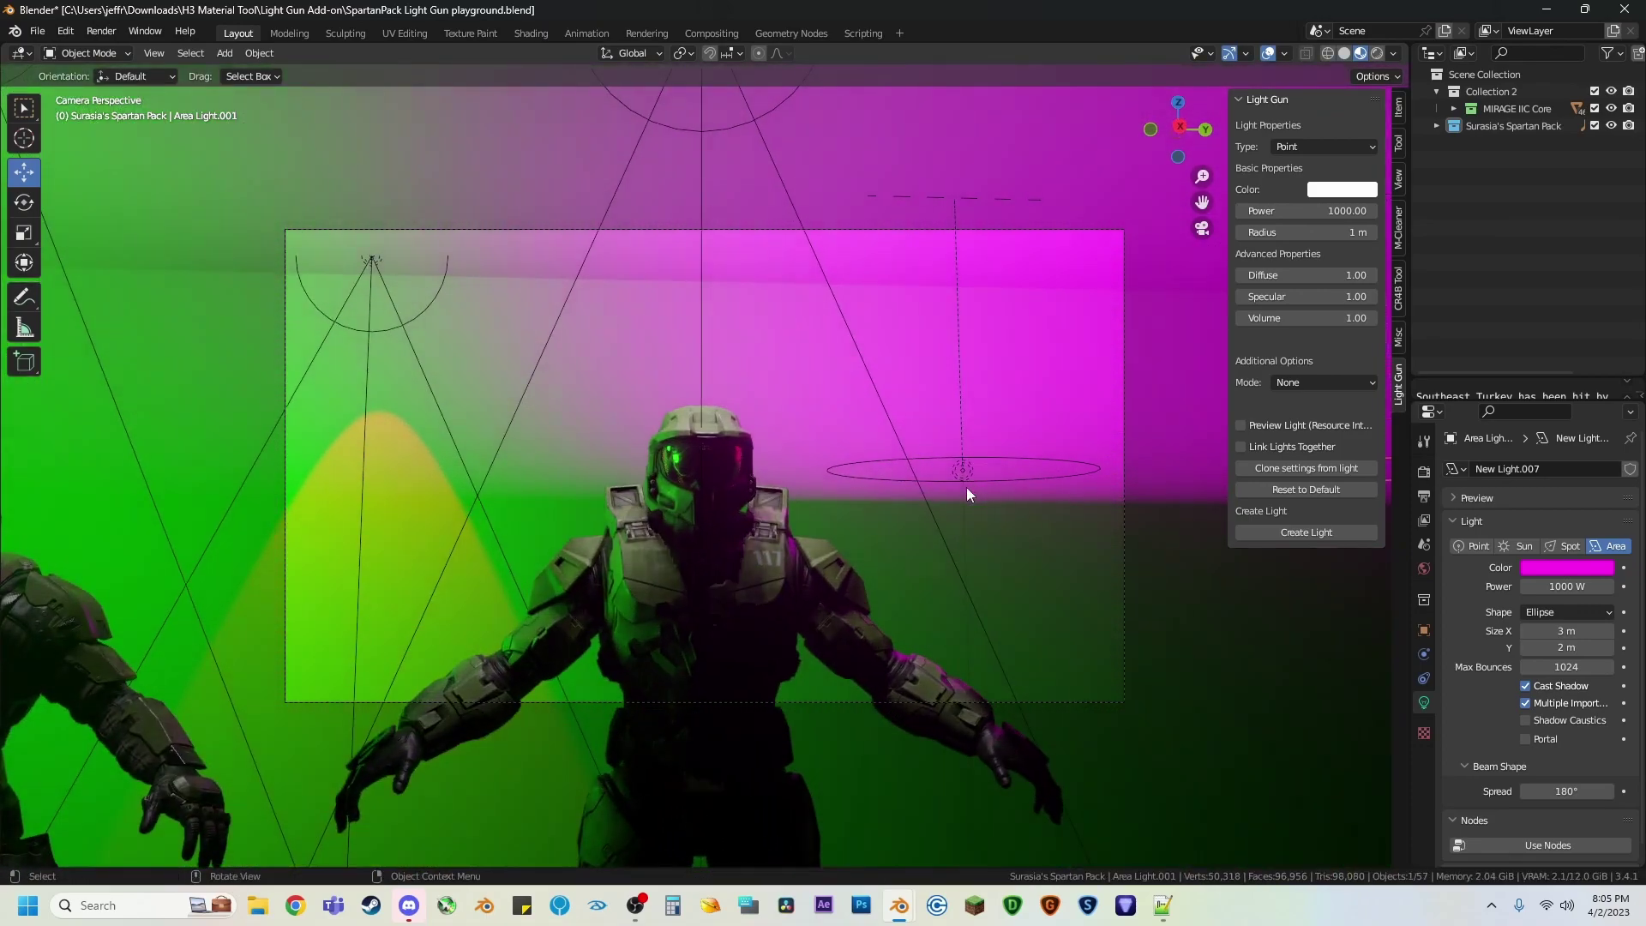